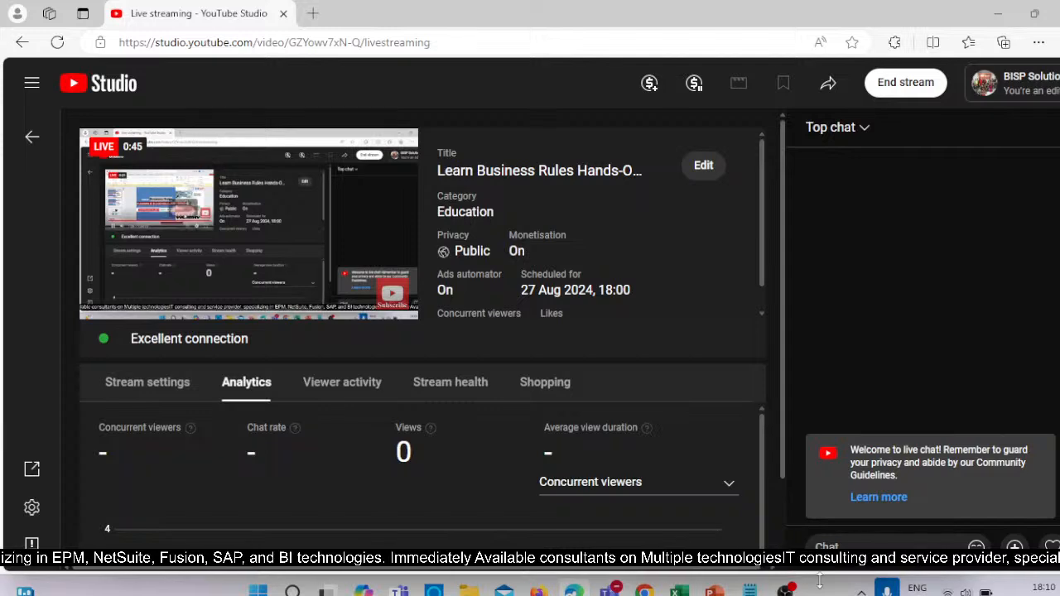
Switch to the PPT_Planning Tickets presentation in PowerPoint and view the T-164 payment term discount slide and the script slide after it.
{"action": "mouse_move", "coordinate": [733, 591]}
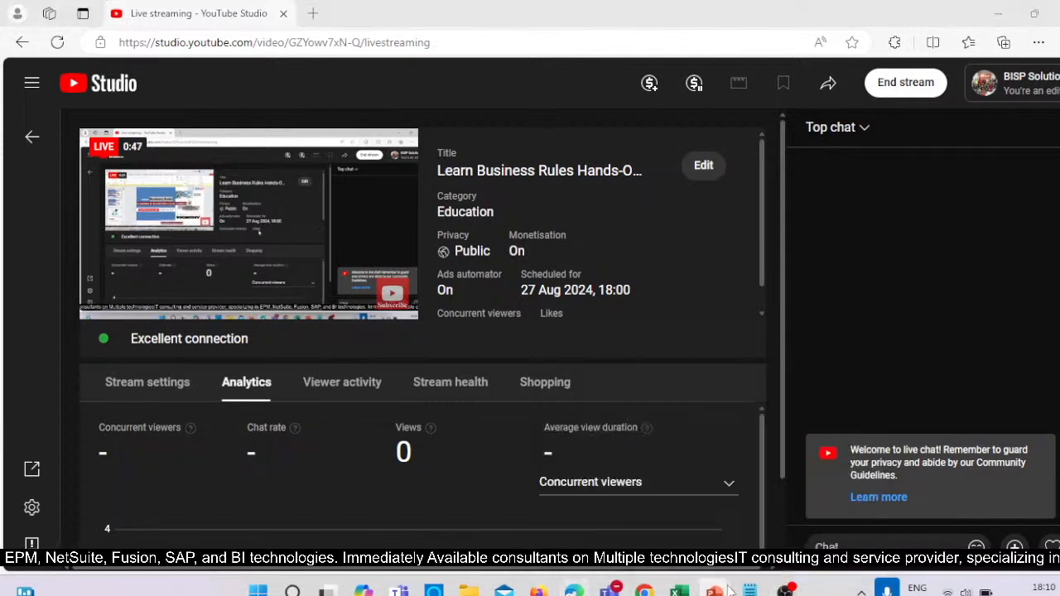
{"action": "mouse_move", "coordinate": [778, 513]}
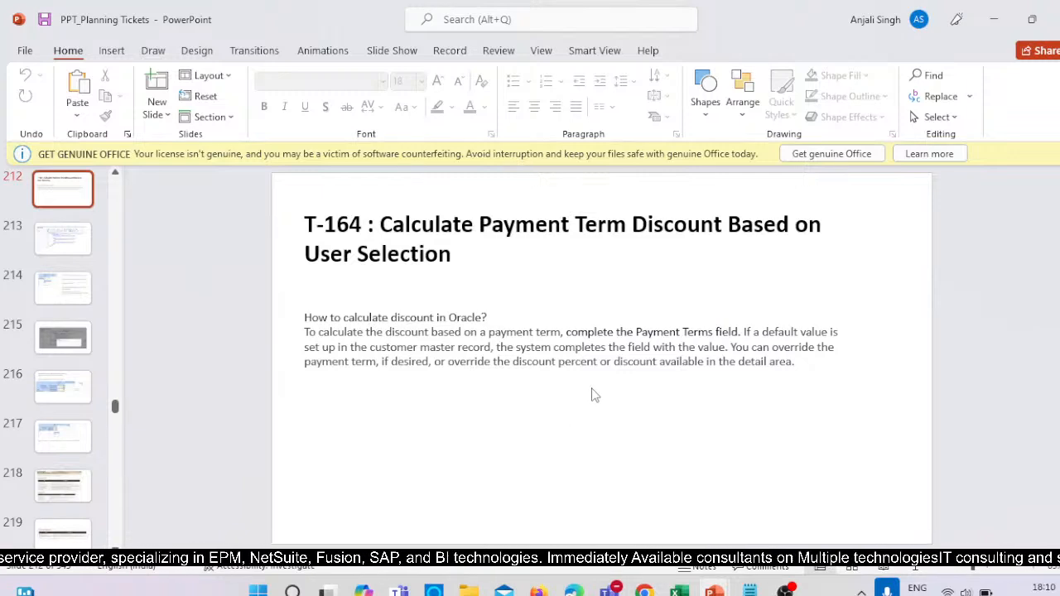
{"action": "scroll", "coordinate": [592, 387], "scroll_direction": "down", "scroll_amount": 1}
{"action": "scroll", "coordinate": [659, 384], "scroll_direction": "up", "scroll_amount": 1}
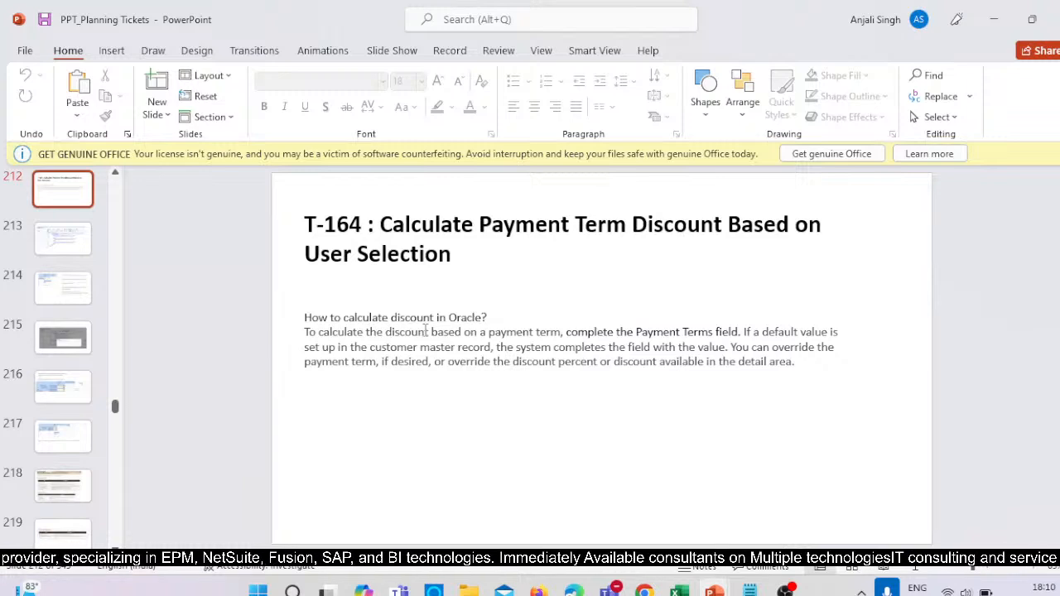
{"action": "scroll", "coordinate": [719, 397], "scroll_direction": "down", "scroll_amount": 1}
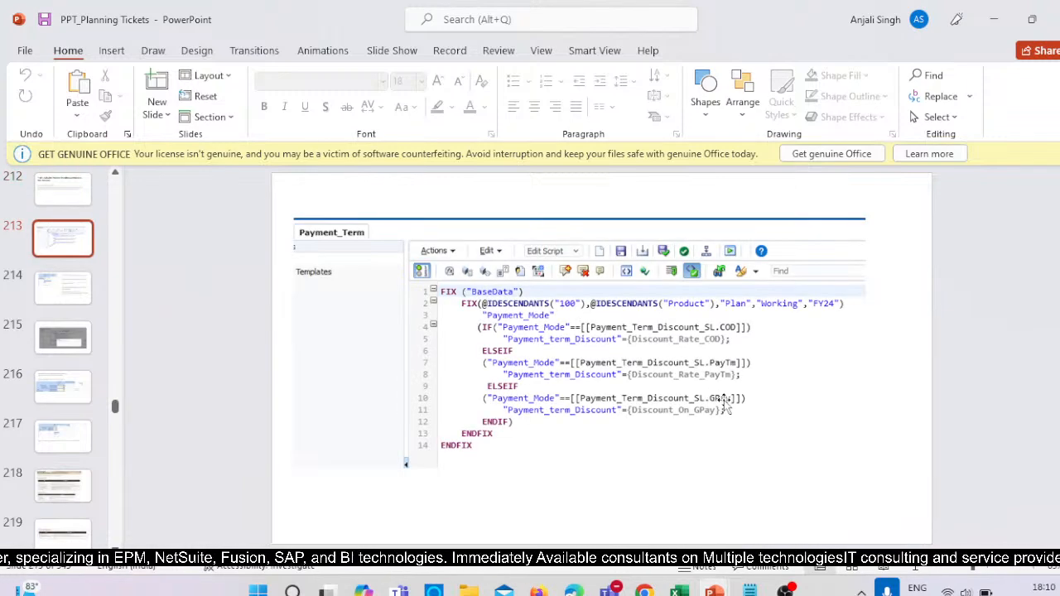
Switch to the PPT_BR presentation and copy the BISP logo from slide 3.
{"action": "left_click", "coordinate": [756, 415]}
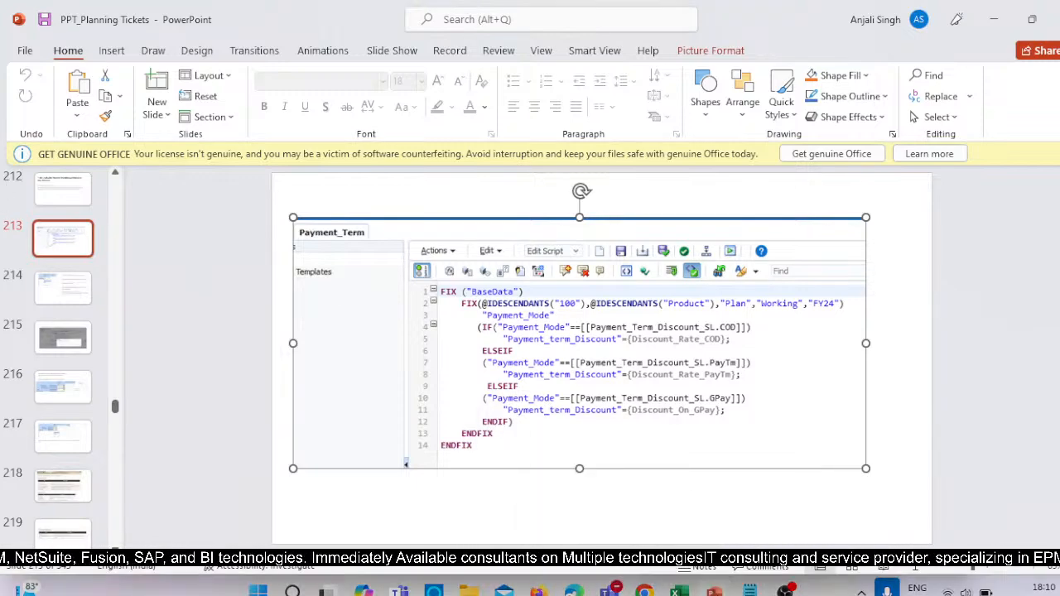
{"action": "left_click", "coordinate": [853, 481]}
{"action": "right_click", "coordinate": [941, 192]}
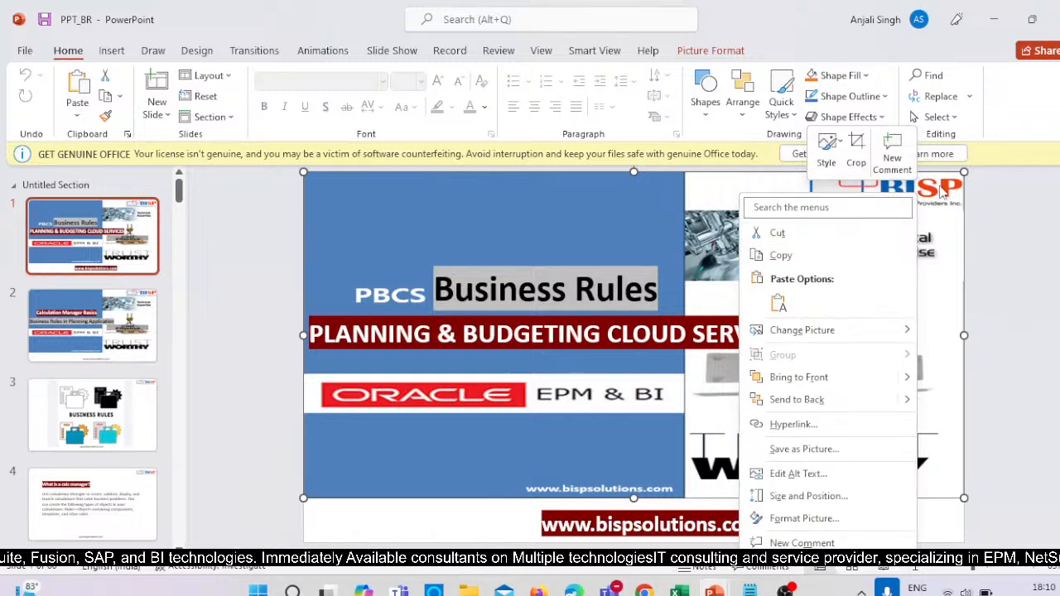
{"action": "key", "text": "Escape"}
{"action": "scroll", "coordinate": [889, 208], "scroll_direction": "down", "scroll_amount": 2}
{"action": "left_click", "coordinate": [907, 192]}
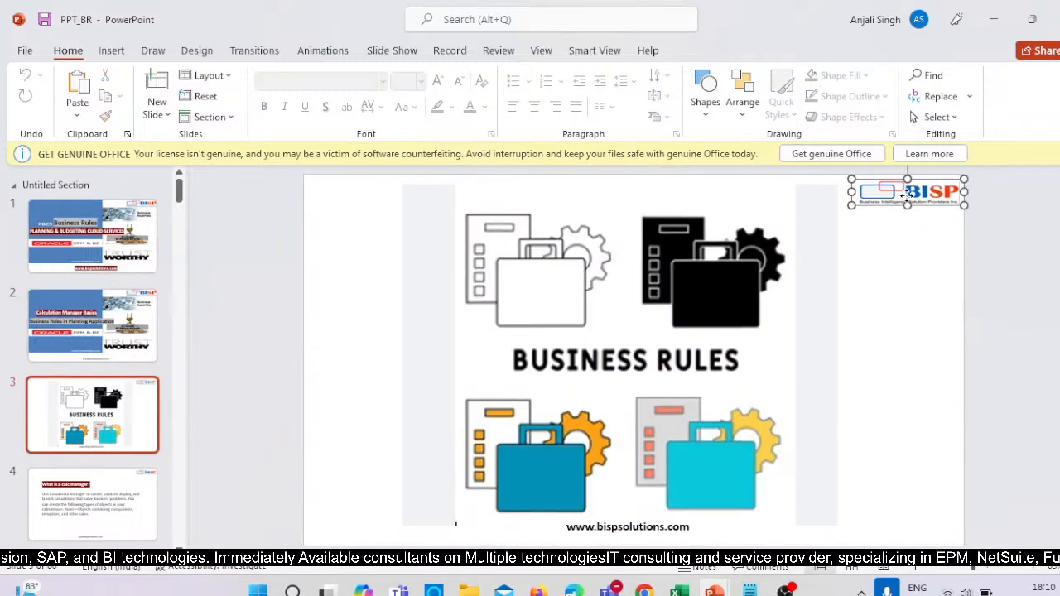
{"action": "right_click", "coordinate": [908, 194]}
{"action": "left_click", "coordinate": [913, 254]}
Paste the BISP logo onto the Payment_Term script slide in PPT_Planning Tickets and save the presentation.
{"action": "key", "text": "alt+Tab"}
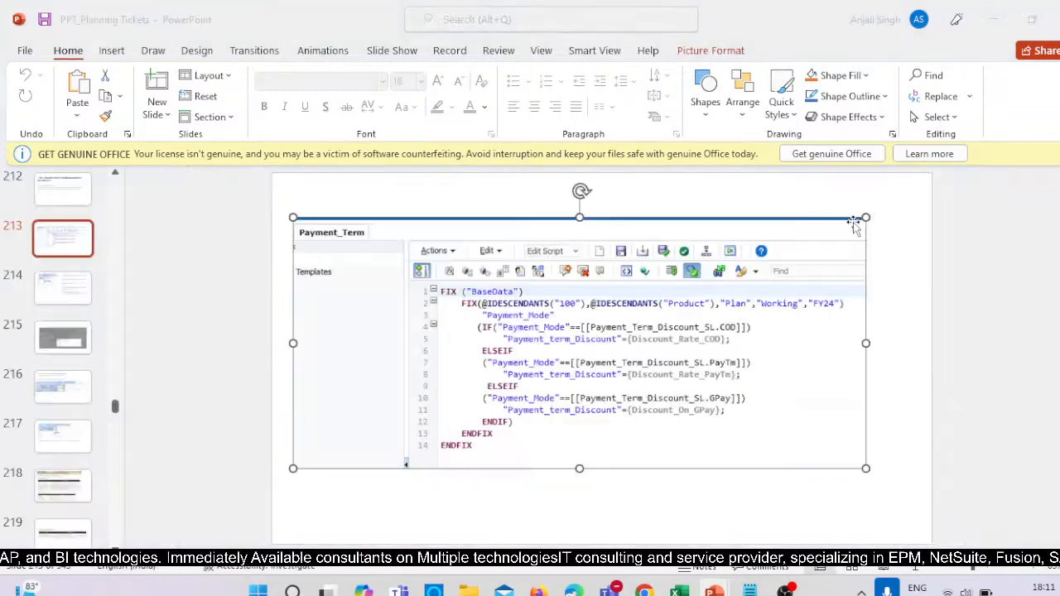
{"action": "right_click", "coordinate": [868, 192]}
{"action": "left_click", "coordinate": [911, 257]}
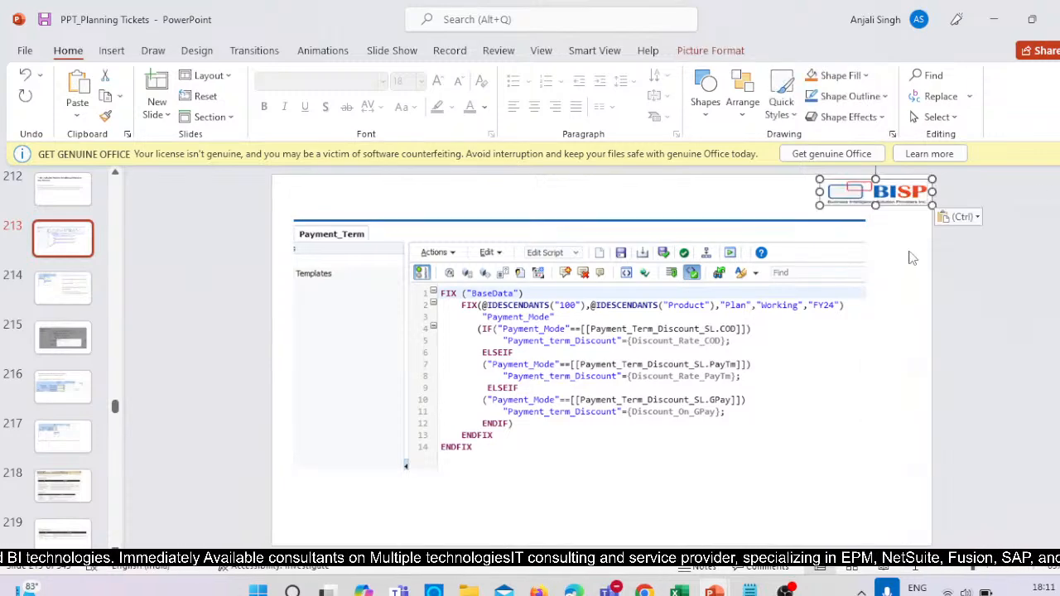
{"action": "left_click", "coordinate": [25, 51]}
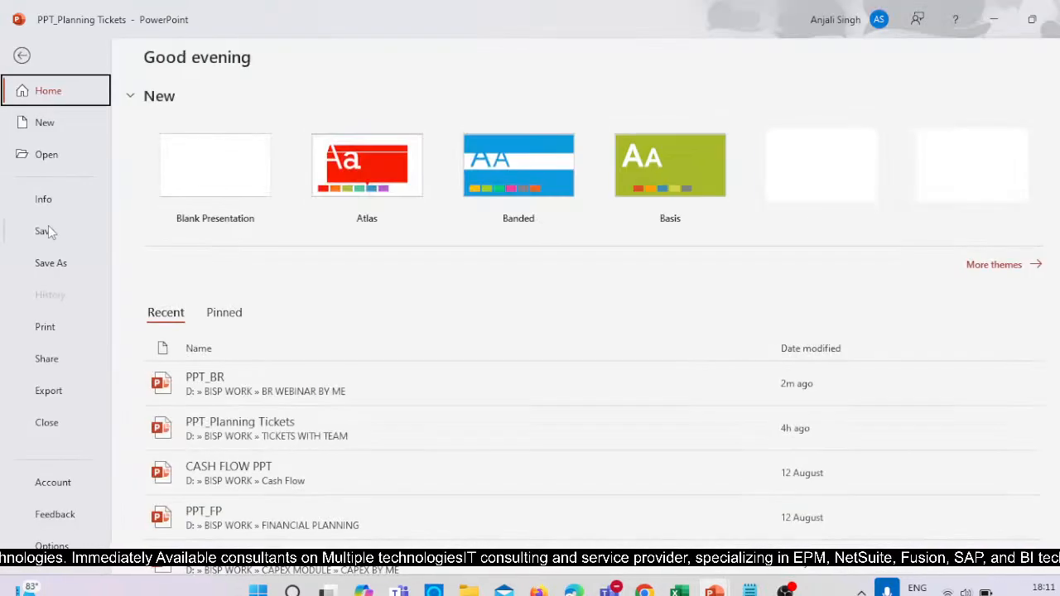
{"action": "left_click", "coordinate": [47, 229]}
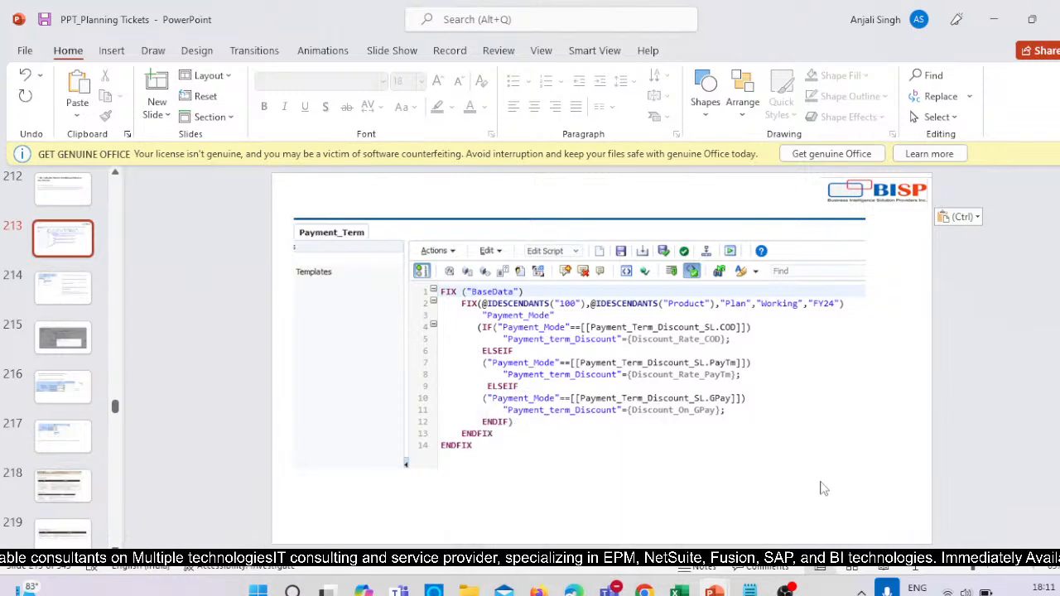
Open the Test workbook from the BR WEBINAR BY ME > All BR's > User variable (PTD Discount) folder.
{"action": "mouse_move", "coordinate": [679, 589]}
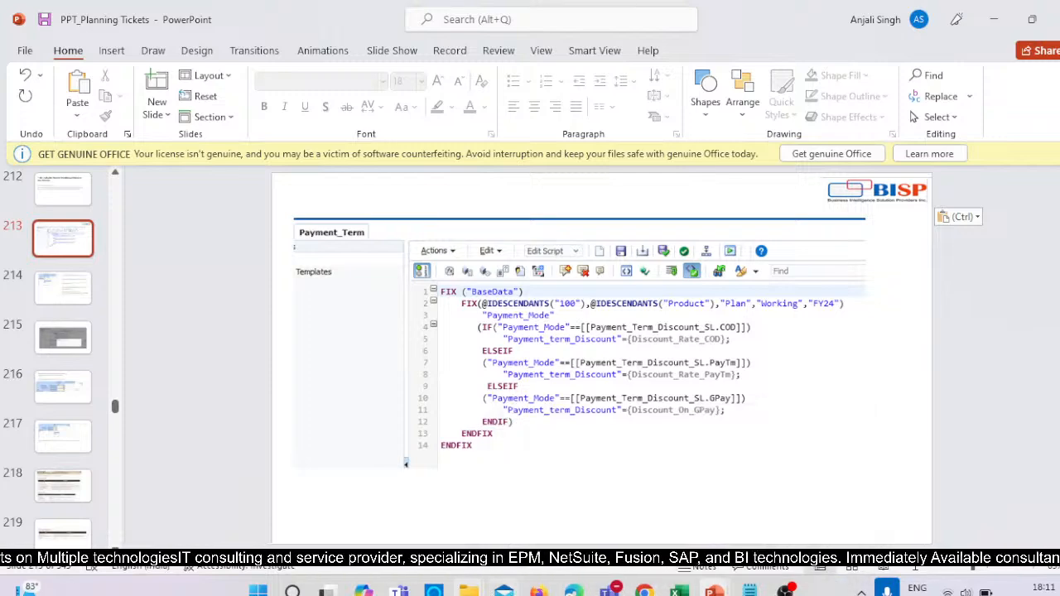
{"action": "mouse_move", "coordinate": [469, 589]}
{"action": "mouse_move", "coordinate": [521, 489]}
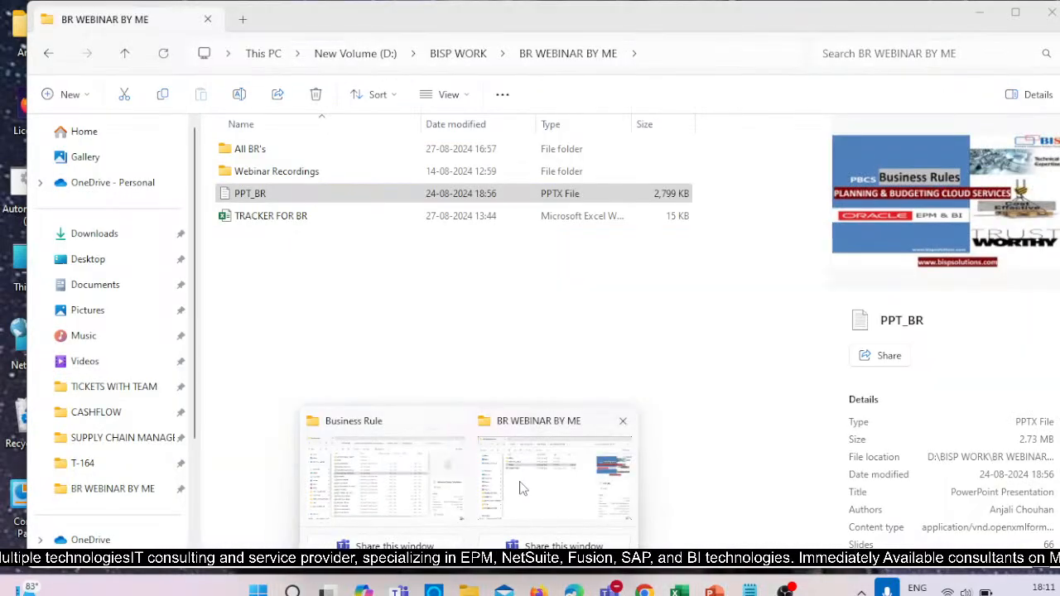
{"action": "mouse_move", "coordinate": [410, 491]}
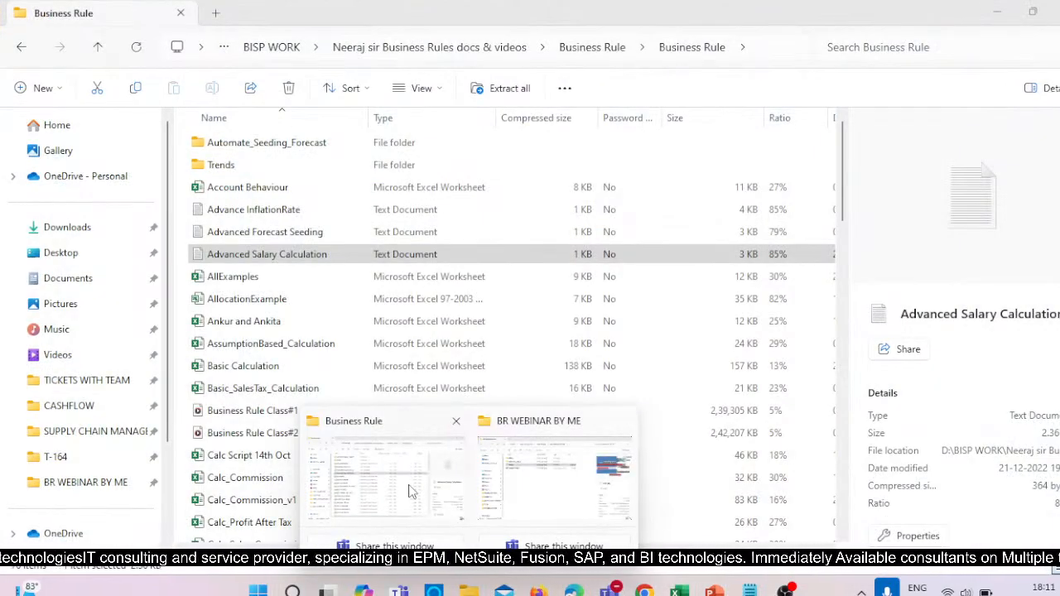
{"action": "left_click", "coordinate": [524, 472]}
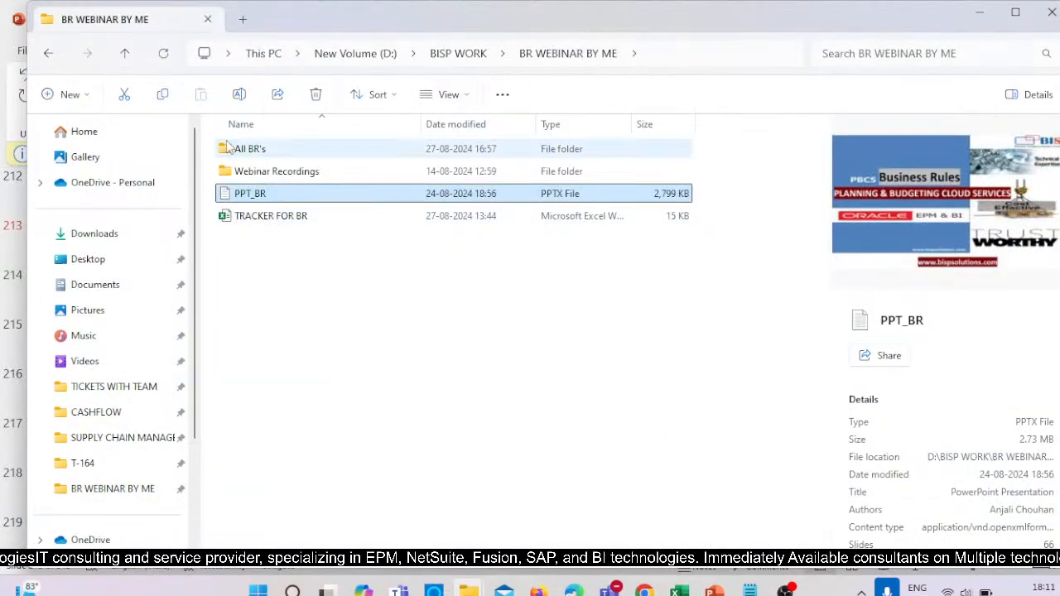
{"action": "left_click", "coordinate": [261, 149]}
{"action": "double_click", "coordinate": [260, 149]}
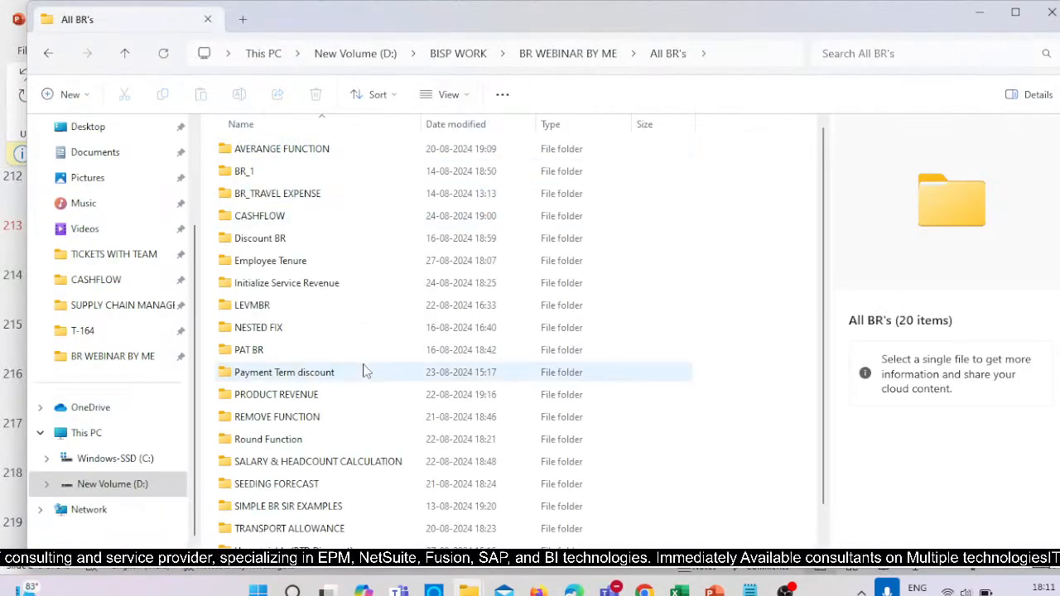
{"action": "scroll", "coordinate": [261, 418], "scroll_direction": "down", "scroll_amount": 2}
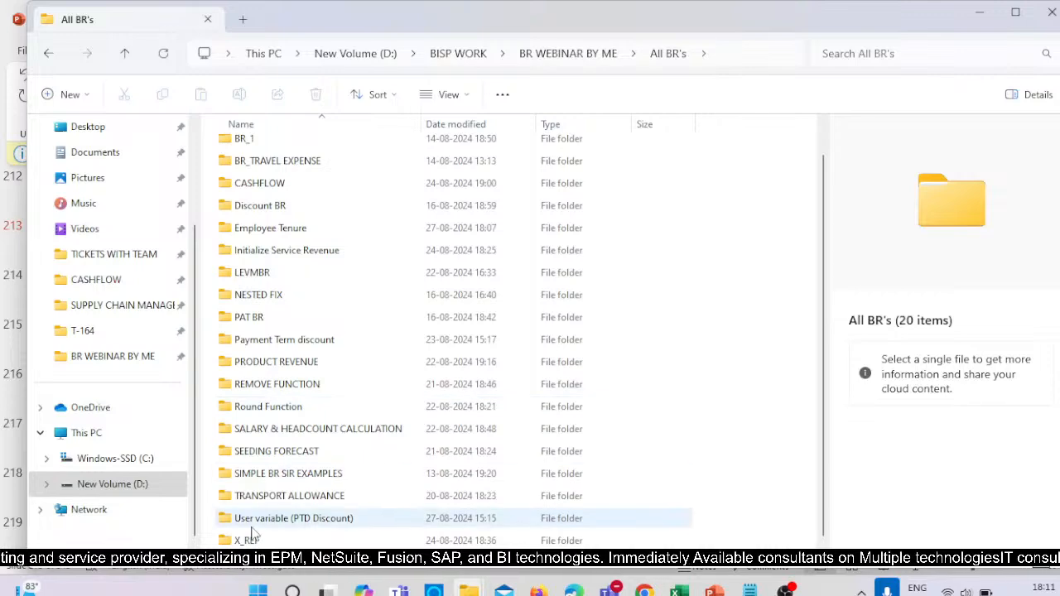
{"action": "double_click", "coordinate": [284, 522]}
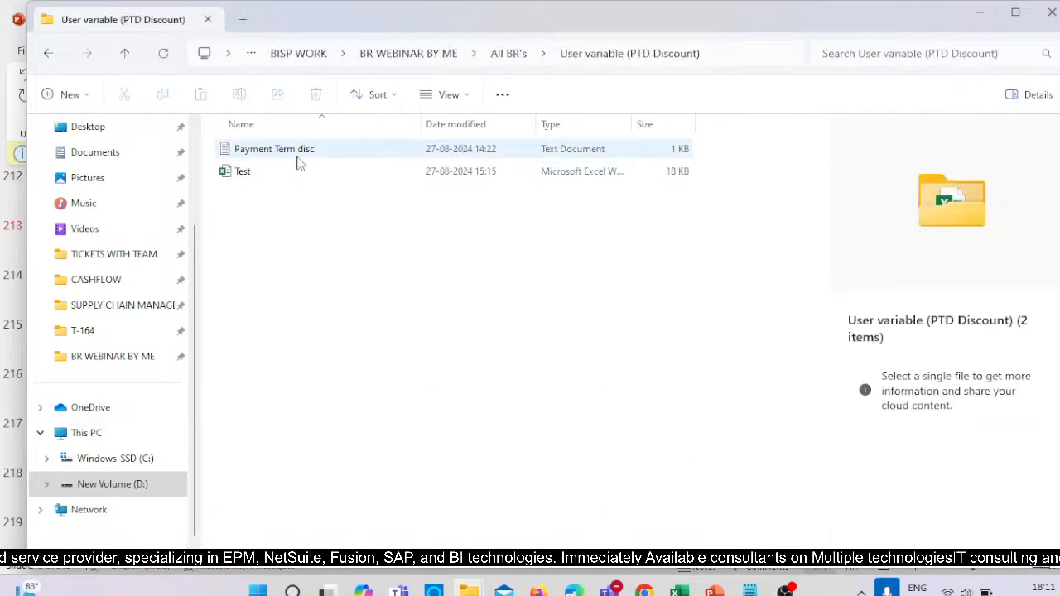
{"action": "left_click", "coordinate": [263, 171]}
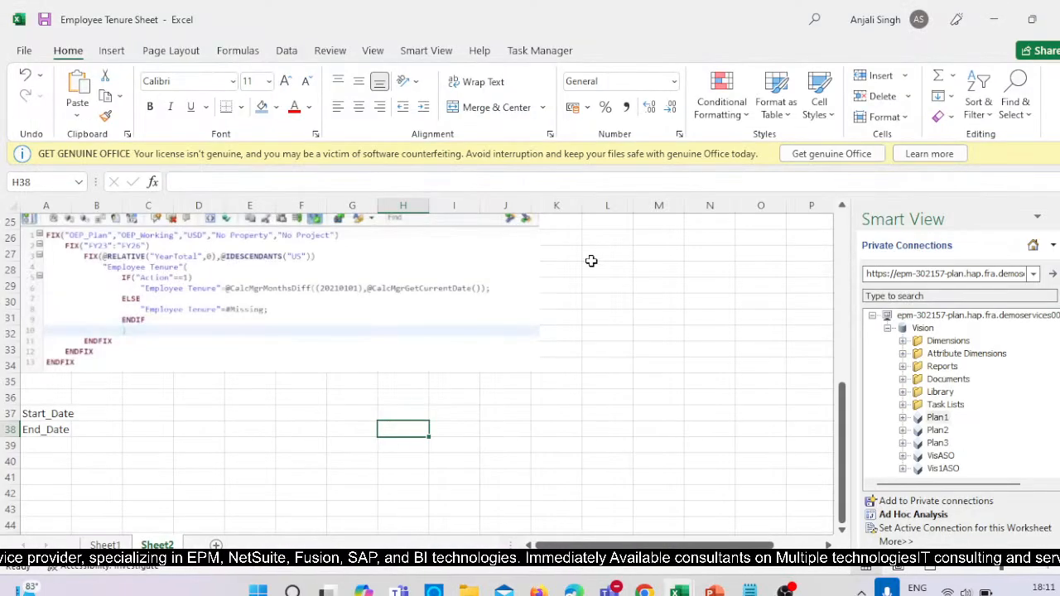
{"action": "left_click", "coordinate": [593, 333]}
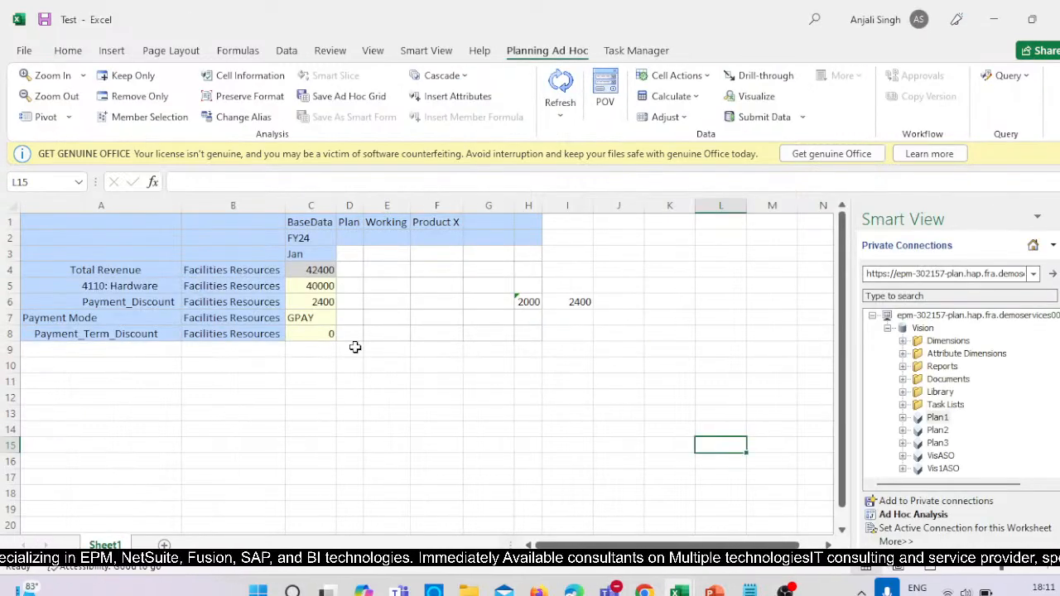
Display the available options for the Payment Mode value in cell C7.
{"action": "left_click", "coordinate": [321, 321]}
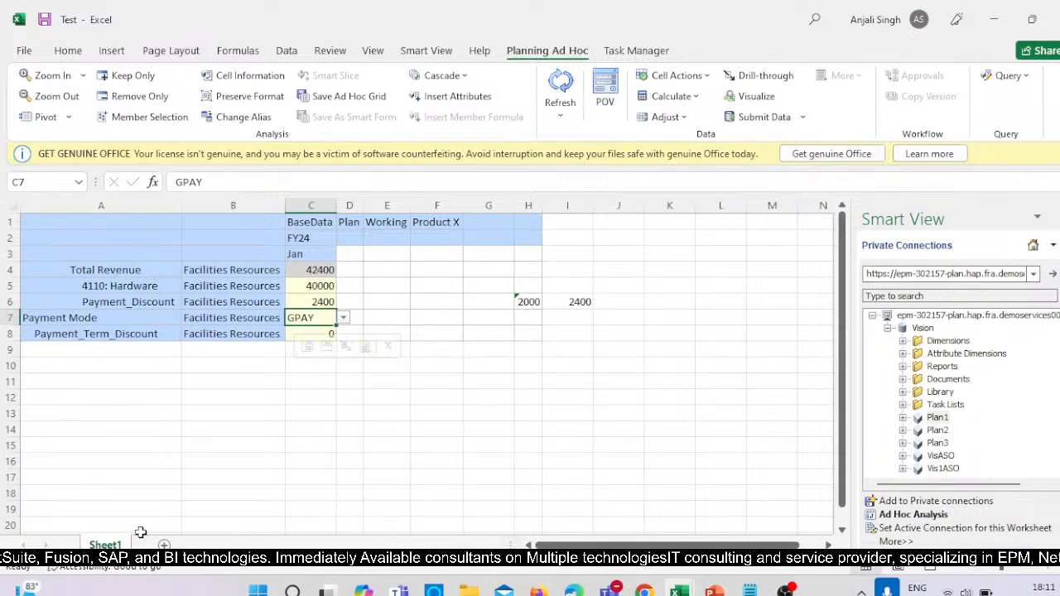
{"action": "left_click", "coordinate": [346, 320]}
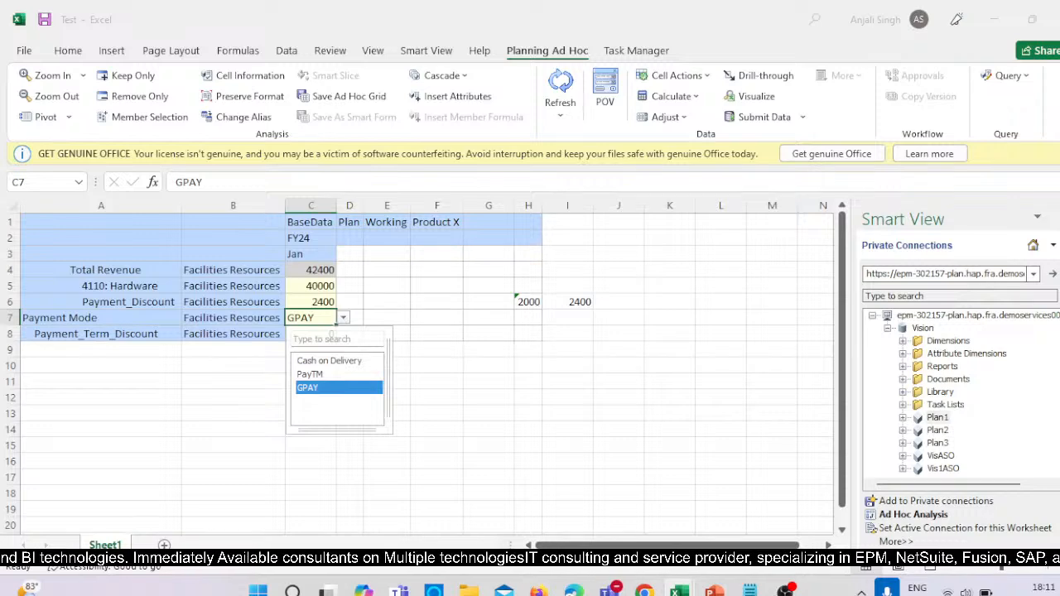
Add a new worksheet and enter the heading Payment Mode in cell A3.
{"action": "left_click", "coordinate": [130, 334]}
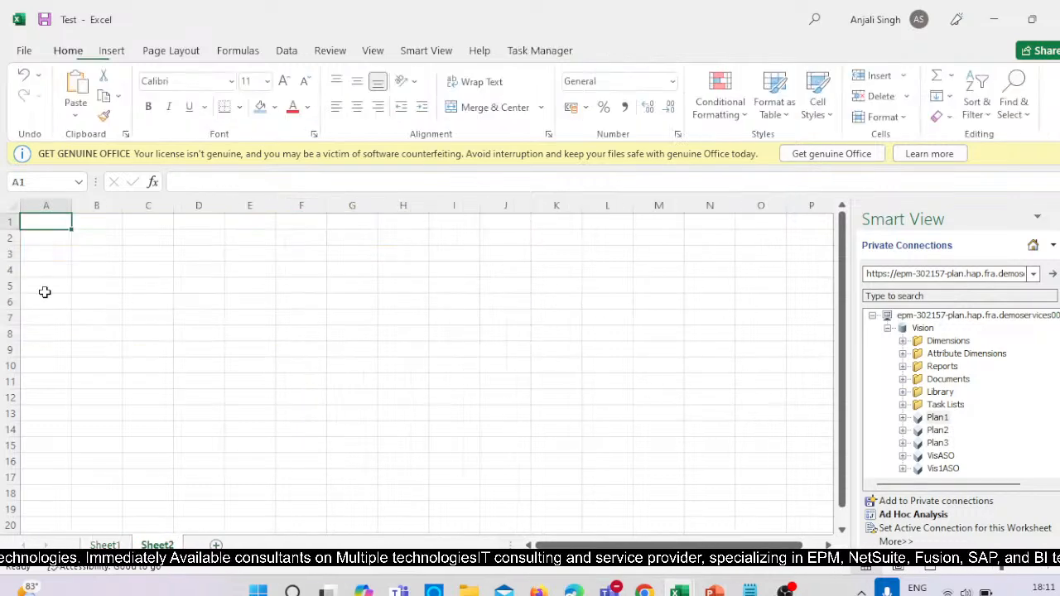
{"action": "left_click_drag", "start_coordinate": [45, 269], "coordinate": [37, 254]}
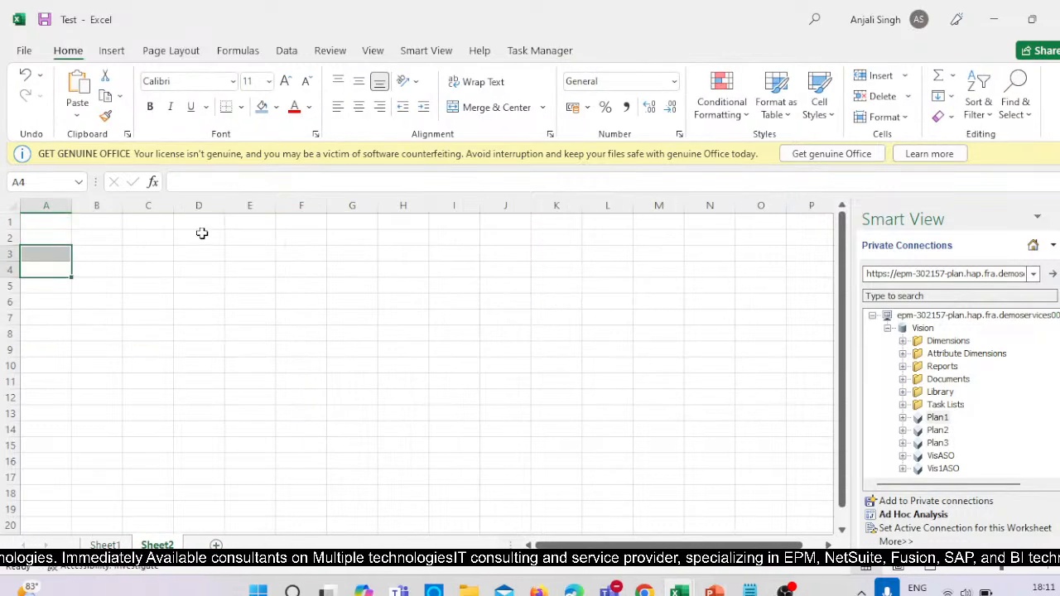
{"action": "left_click", "coordinate": [133, 251]}
{"action": "left_click", "coordinate": [69, 253]}
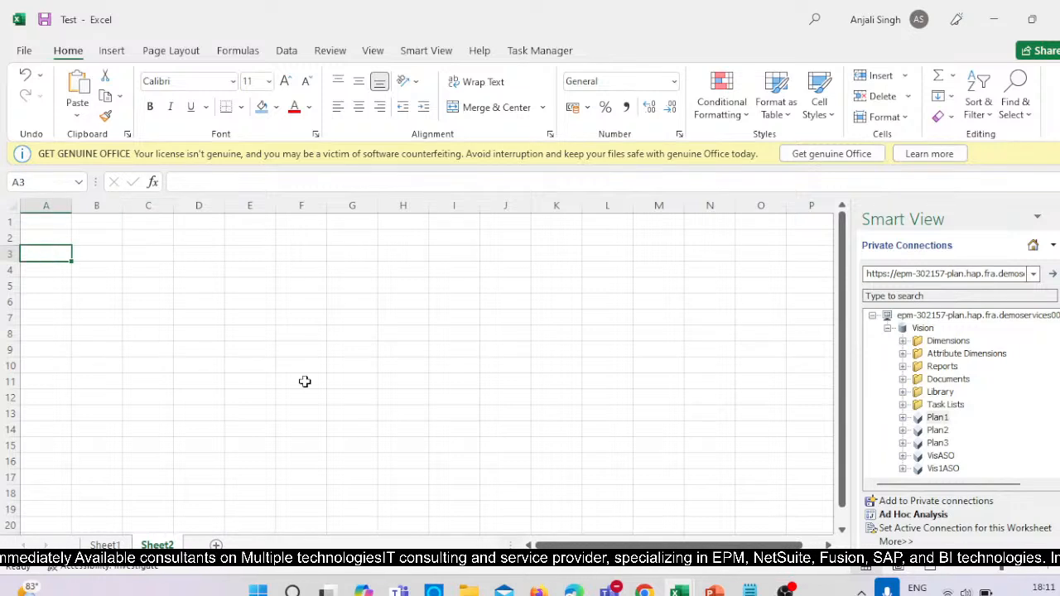
{"action": "type", "text": "Payment"}
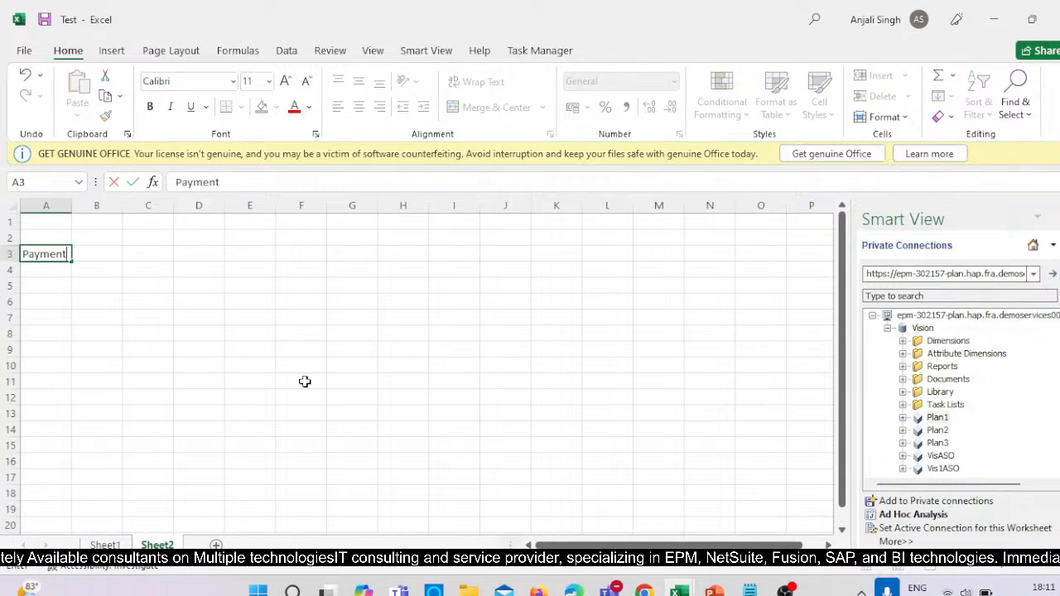
{"action": "type", "text": " Modes"}
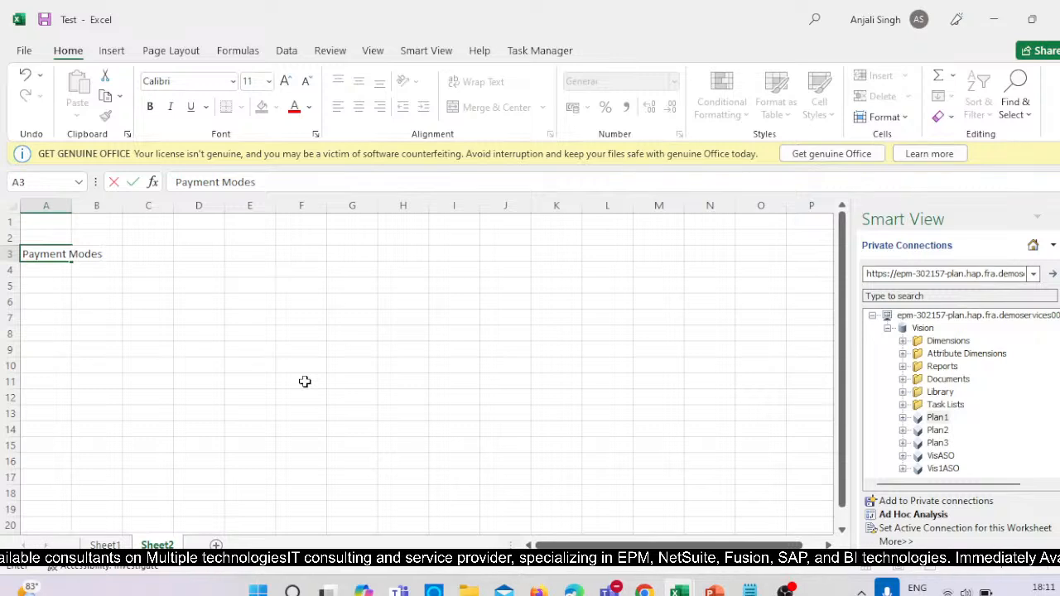
{"action": "key", "text": "BackSpace"}
{"action": "key", "text": "Return"}
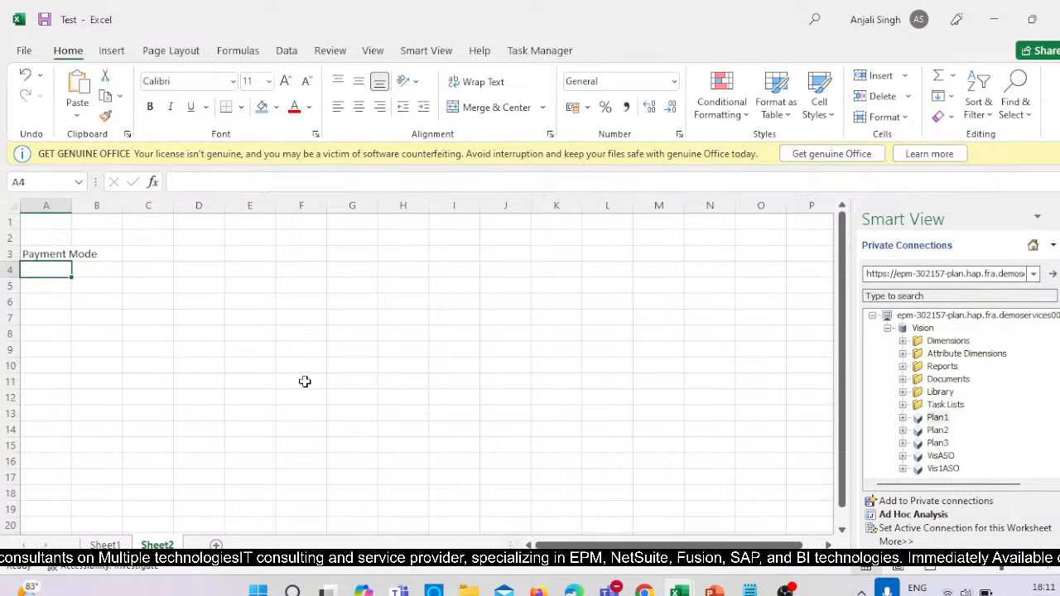
List Gpay, PayTM and COD in cells A4 to A6 and fit column A to its contents.
{"action": "type", "text": "F"}
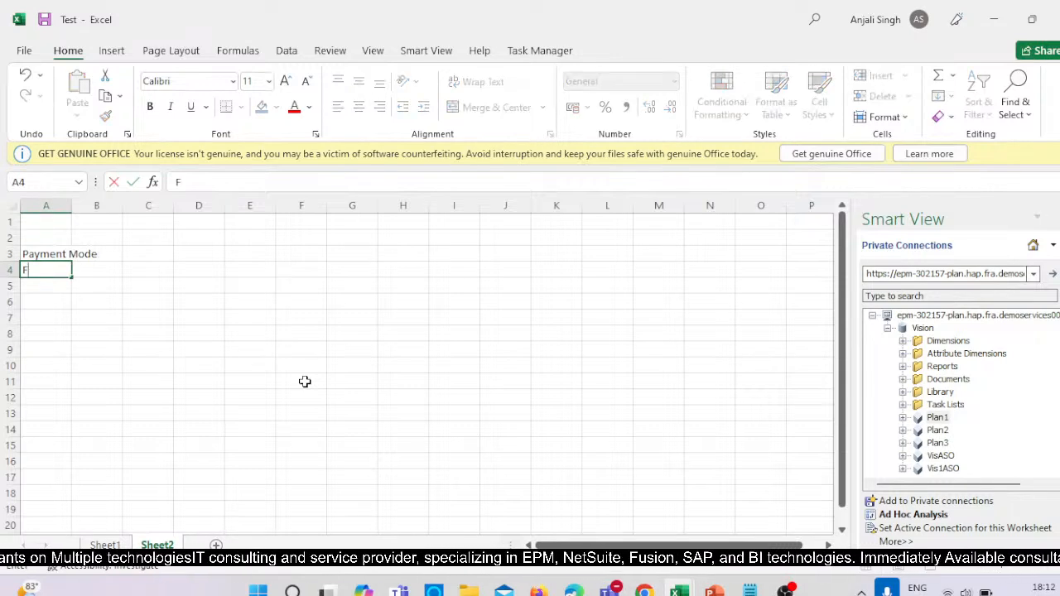
{"action": "type", "text": "Gpay"}
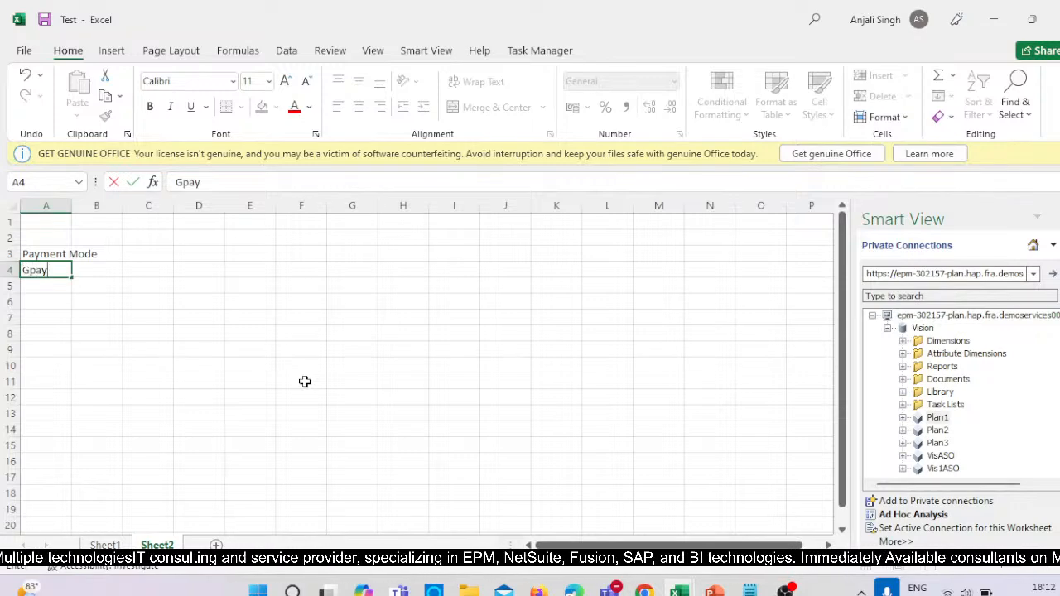
{"action": "key", "text": "Return"}
{"action": "type", "text": "Pa"}
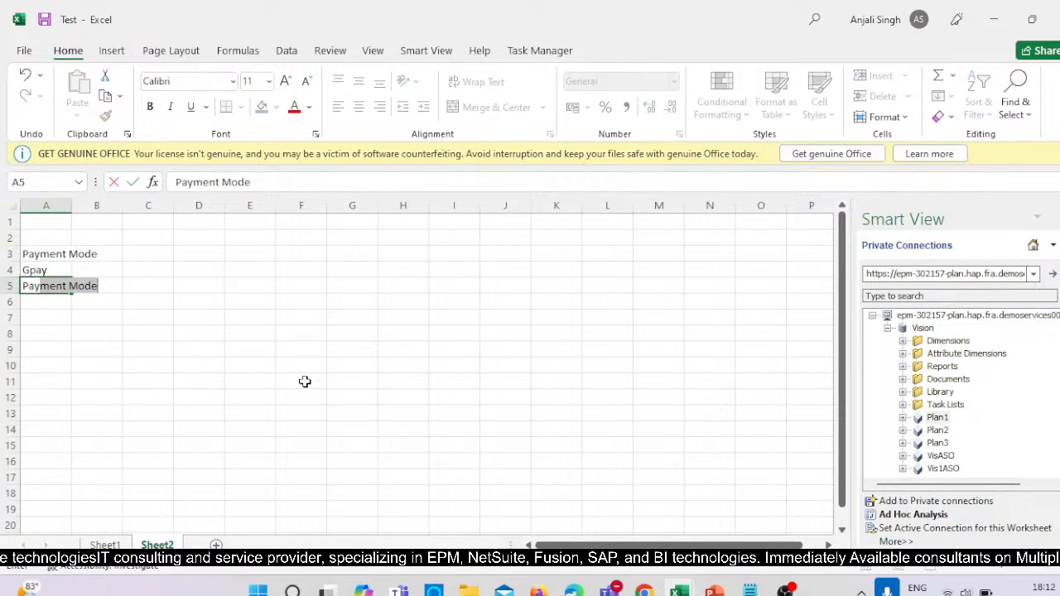
{"action": "type", "text": "yTM"}
{"action": "key", "text": "Return"}
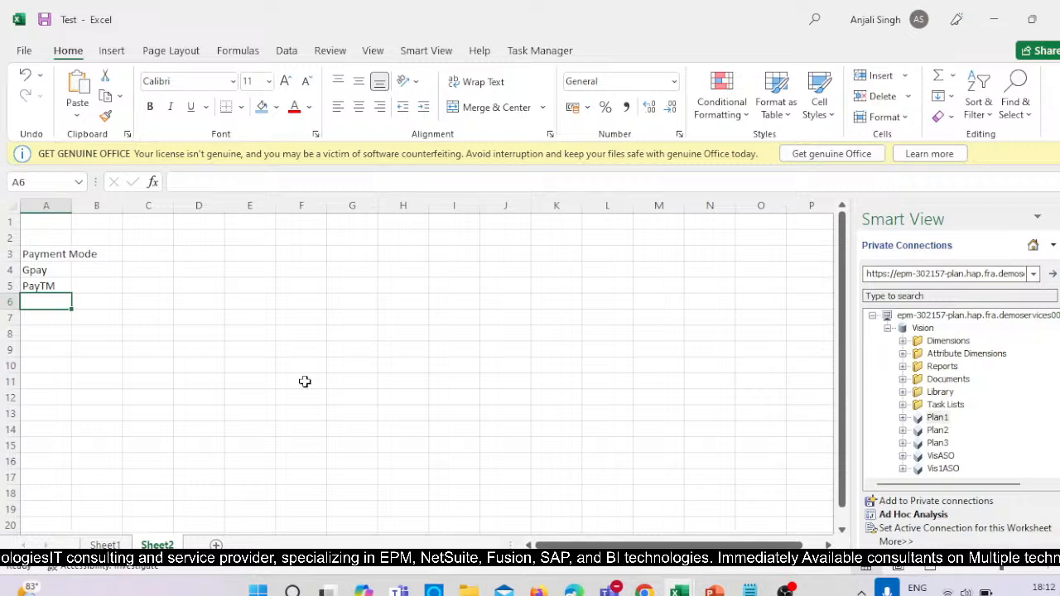
{"action": "type", "text": "COD"}
{"action": "key", "text": "Return"}
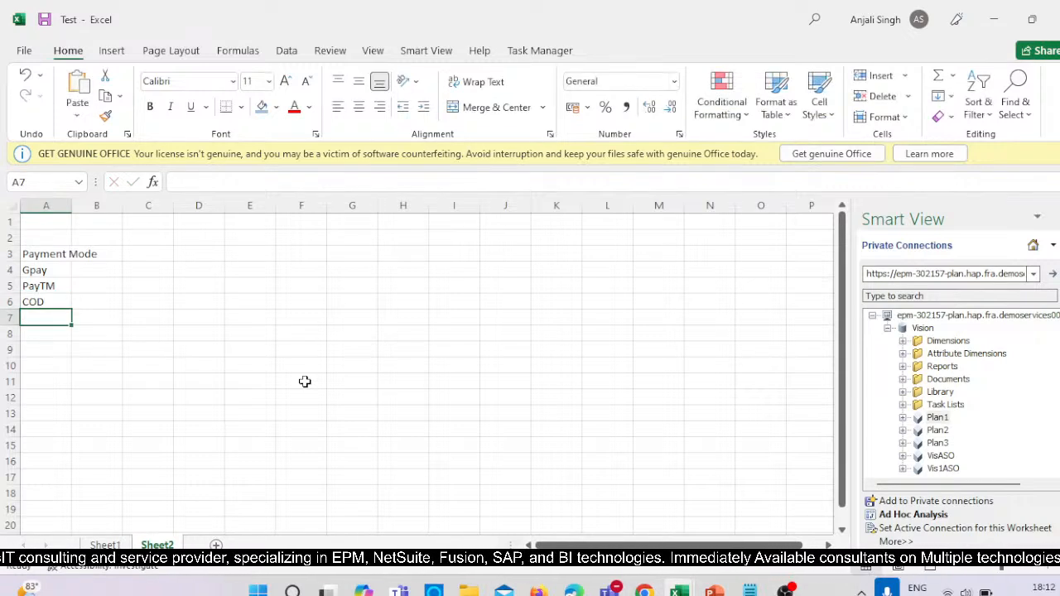
{"action": "double_click", "coordinate": [71, 206]}
Enter the heading Discount in cell B3 and the discounts 10%, 5% and 0 for Gpay, PayTM and COD below it.
{"action": "left_click", "coordinate": [139, 256]}
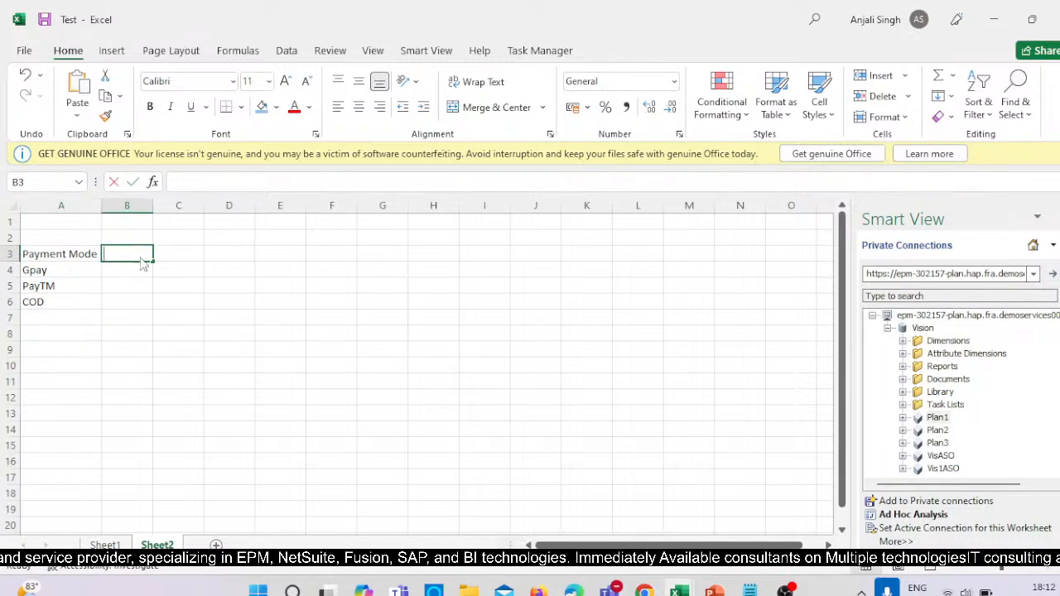
{"action": "type", "text": "Discount"}
{"action": "key", "text": "Return"}
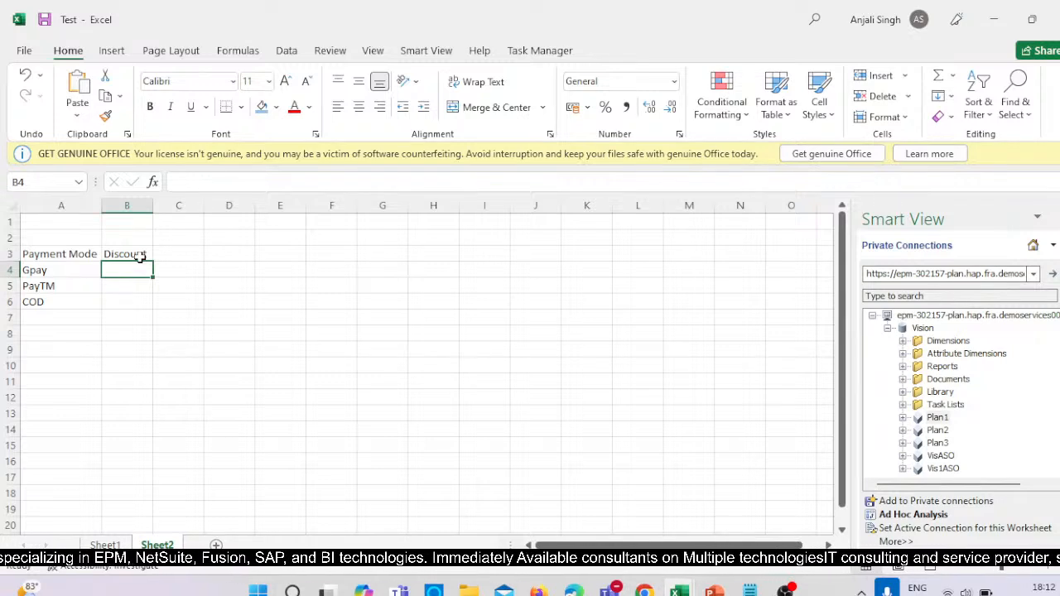
{"action": "type", "text": "10%"}
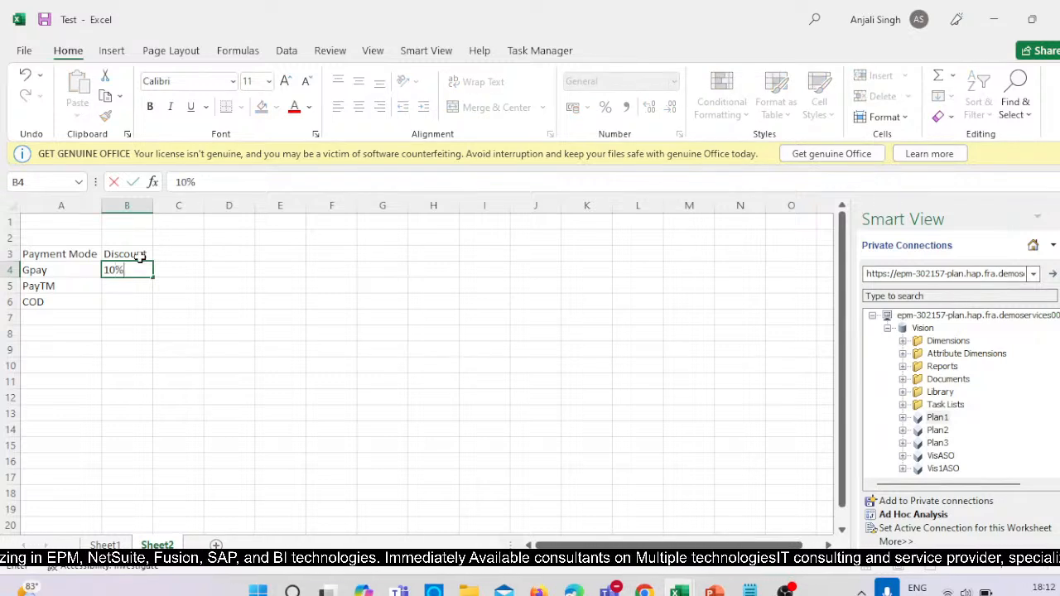
{"action": "key", "text": "Return"}
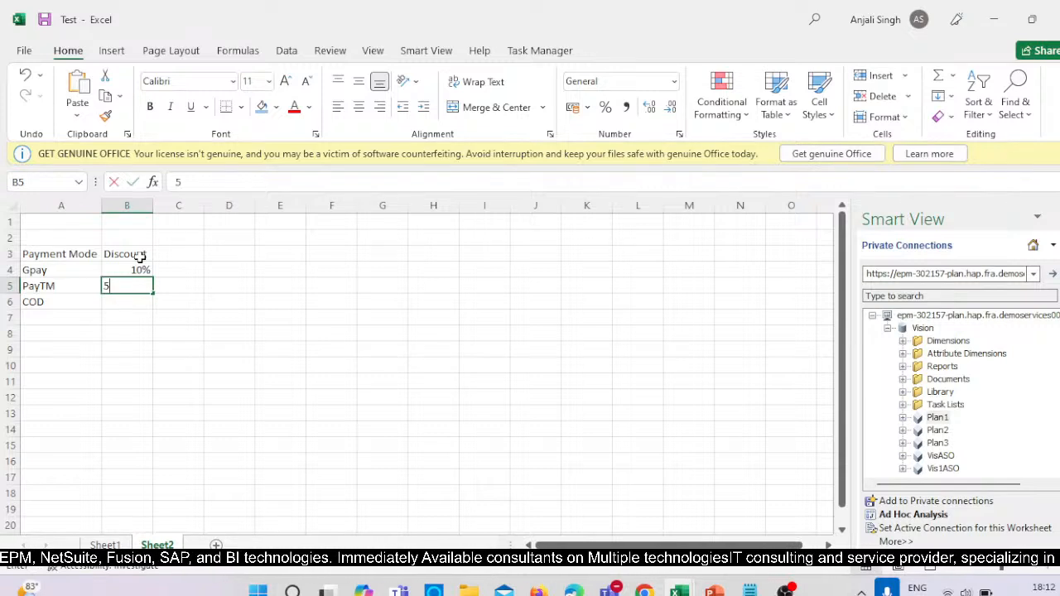
{"action": "type", "text": "5"}
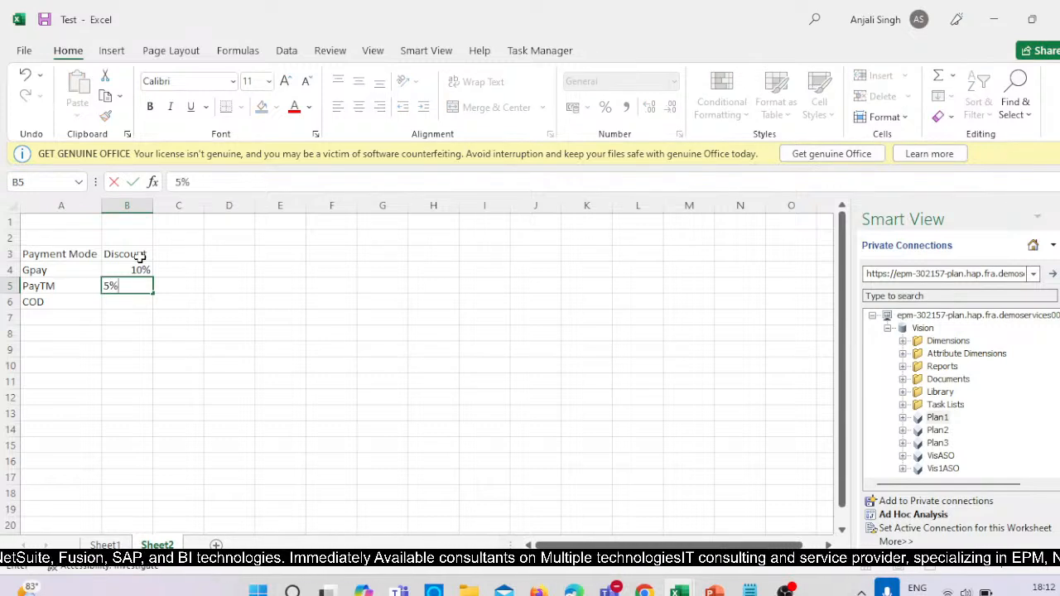
{"action": "type", "text": "%"}
{"action": "key", "text": "Return"}
{"action": "type", "text": "0"}
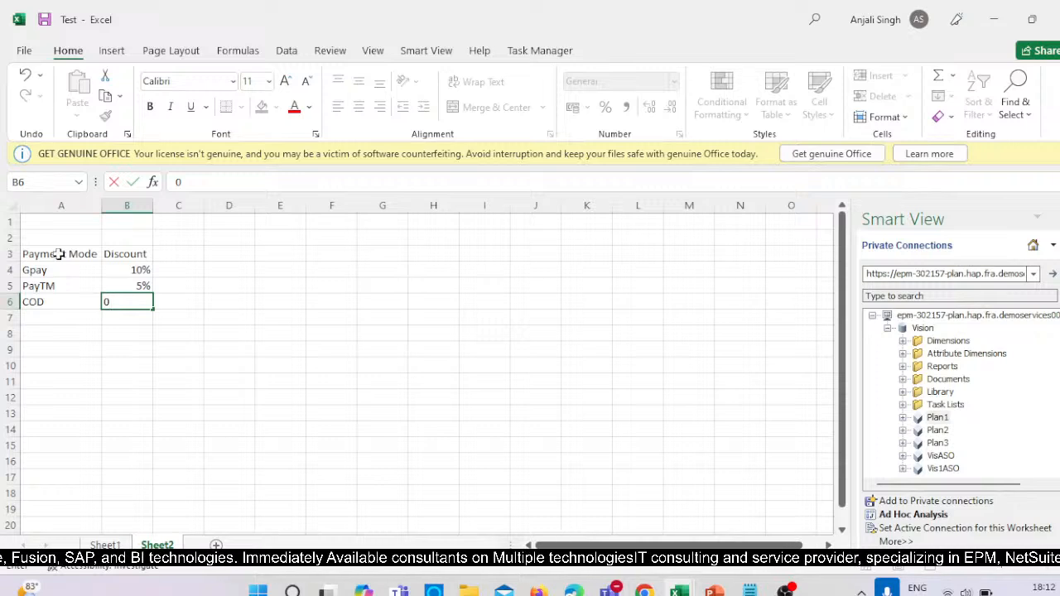
{"action": "key", "text": "Return"}
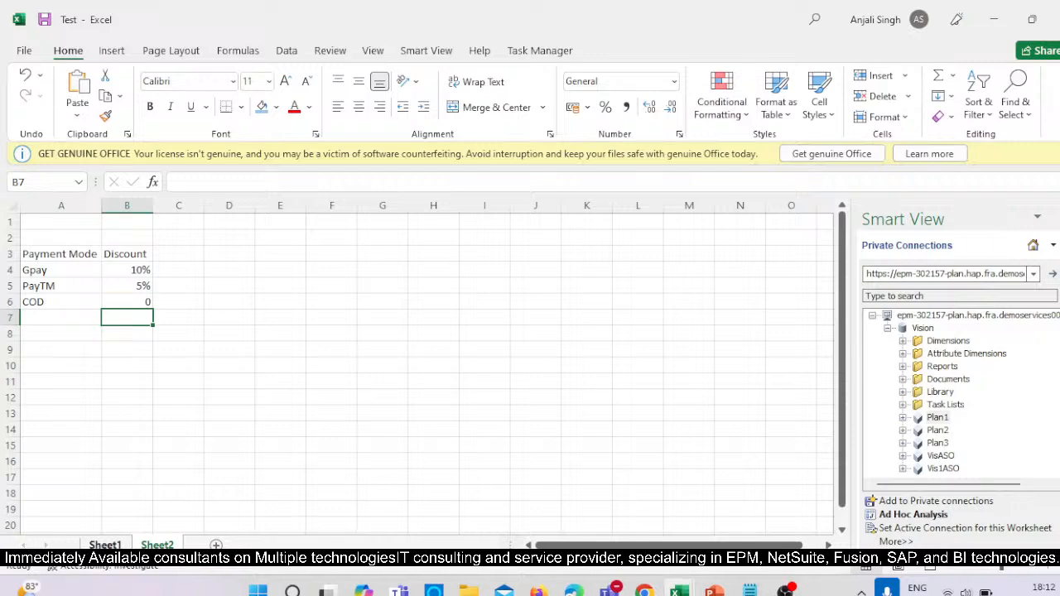
Examine the Total Revenue, 4110: Hardware and Payment_Discount rows and their January values on Sheet1.
{"action": "left_click", "coordinate": [92, 544]}
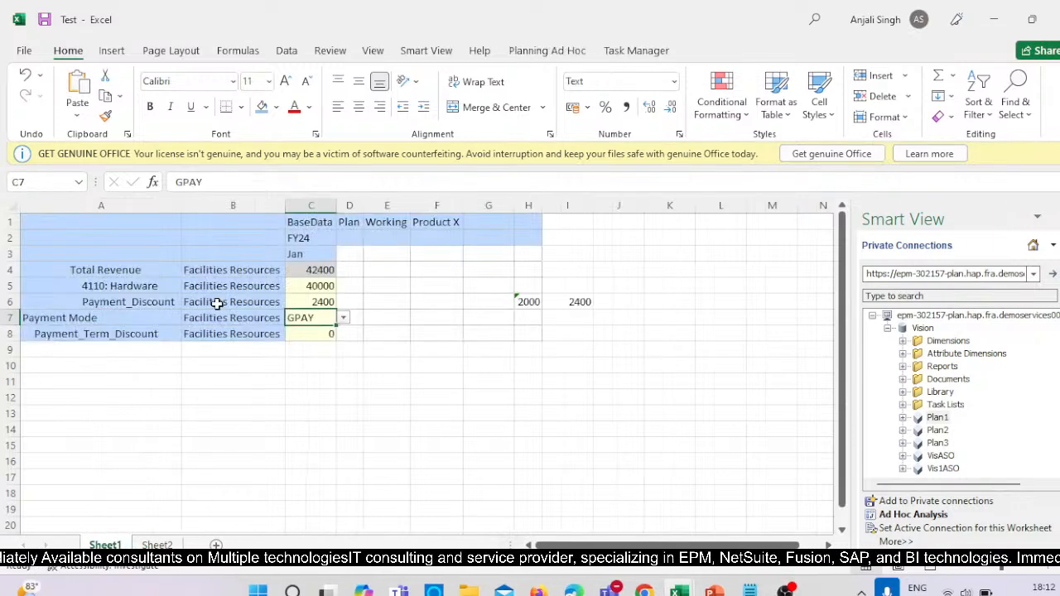
{"action": "left_click", "coordinate": [153, 282]}
{"action": "left_click", "coordinate": [168, 271]}
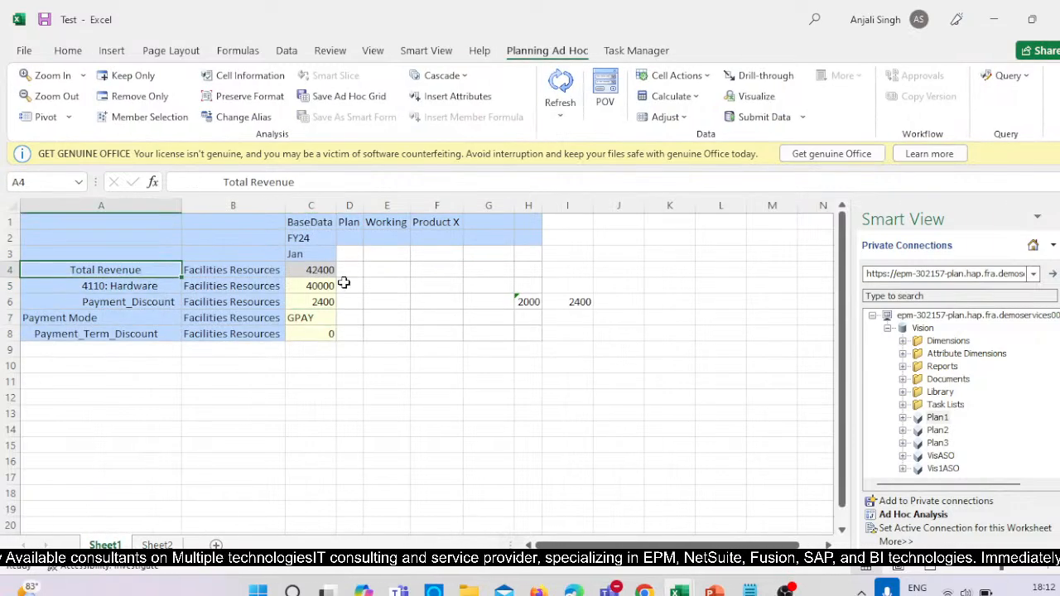
{"action": "left_click", "coordinate": [154, 298]}
{"action": "left_click", "coordinate": [319, 287]}
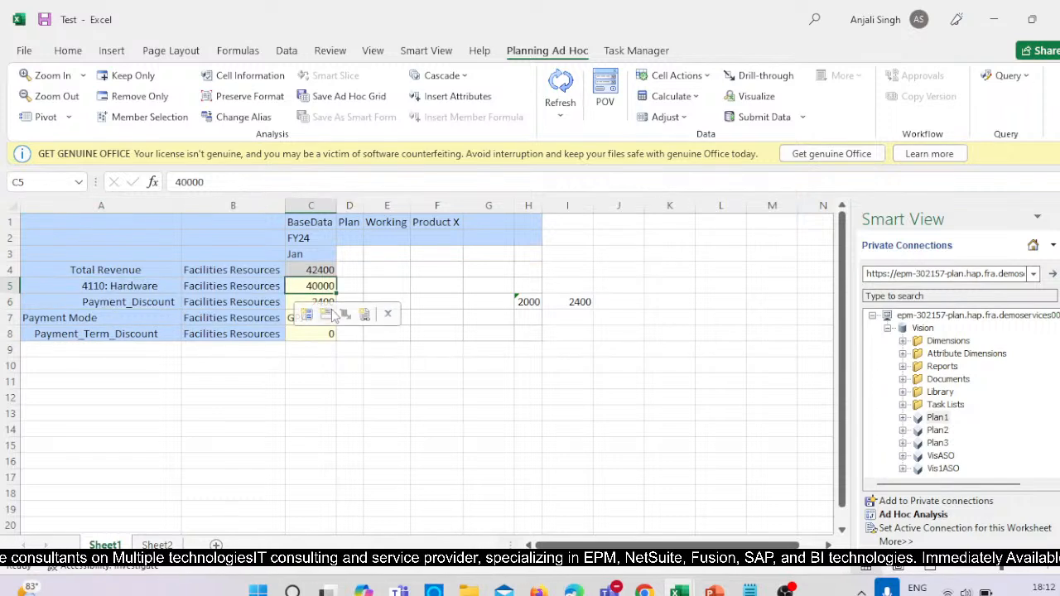
{"action": "left_click", "coordinate": [300, 303]}
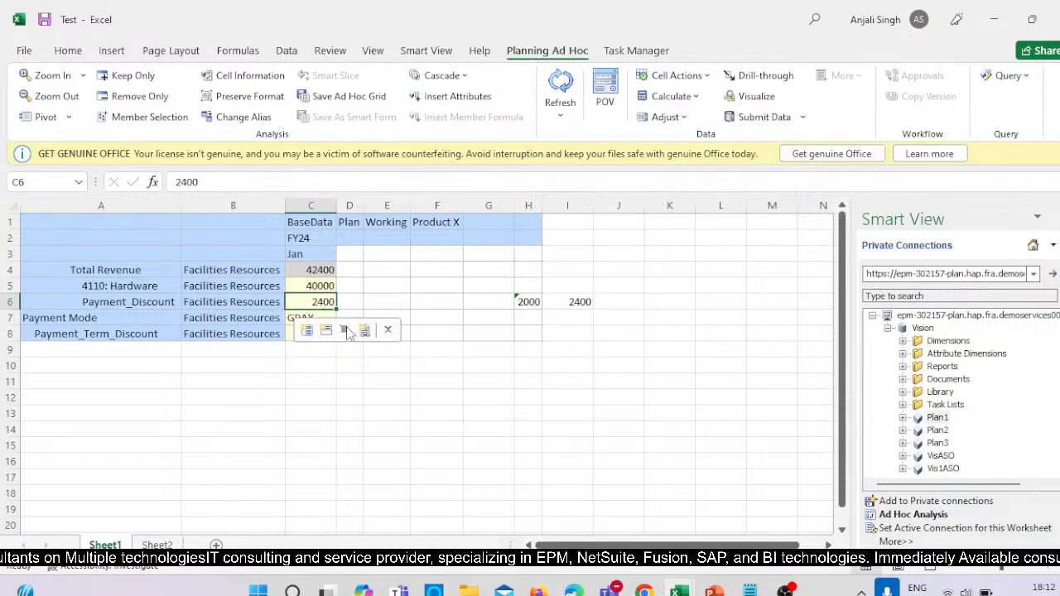
{"action": "left_click_drag", "start_coordinate": [358, 445], "coordinate": [356, 432]}
Review the selectable payment modes for cell C7 on Sheet1 without changing the current choice.
{"action": "left_click", "coordinate": [309, 316]}
{"action": "left_click", "coordinate": [344, 319]}
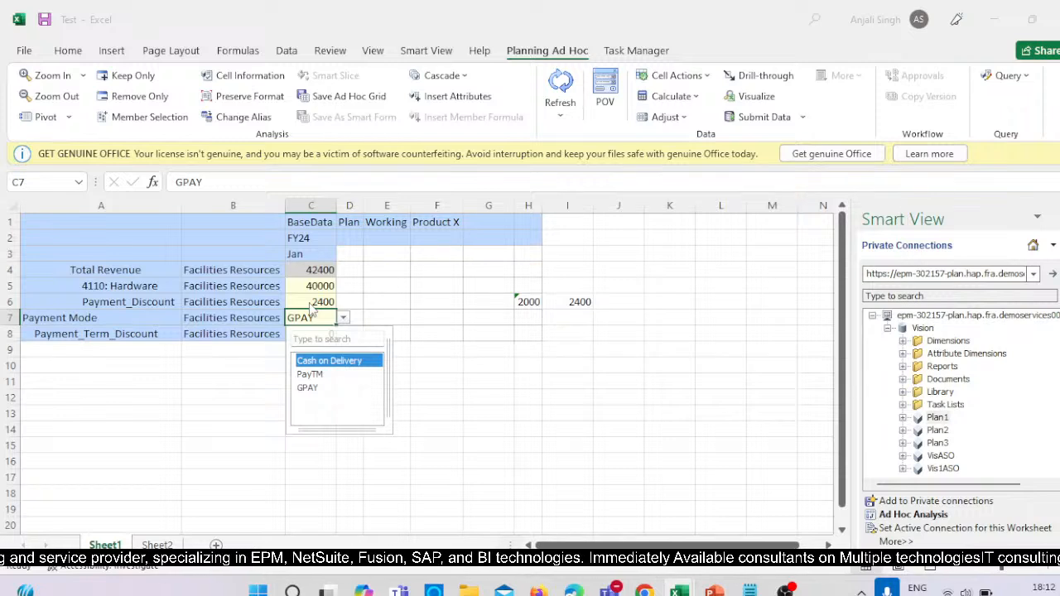
{"action": "key", "text": "Escape"}
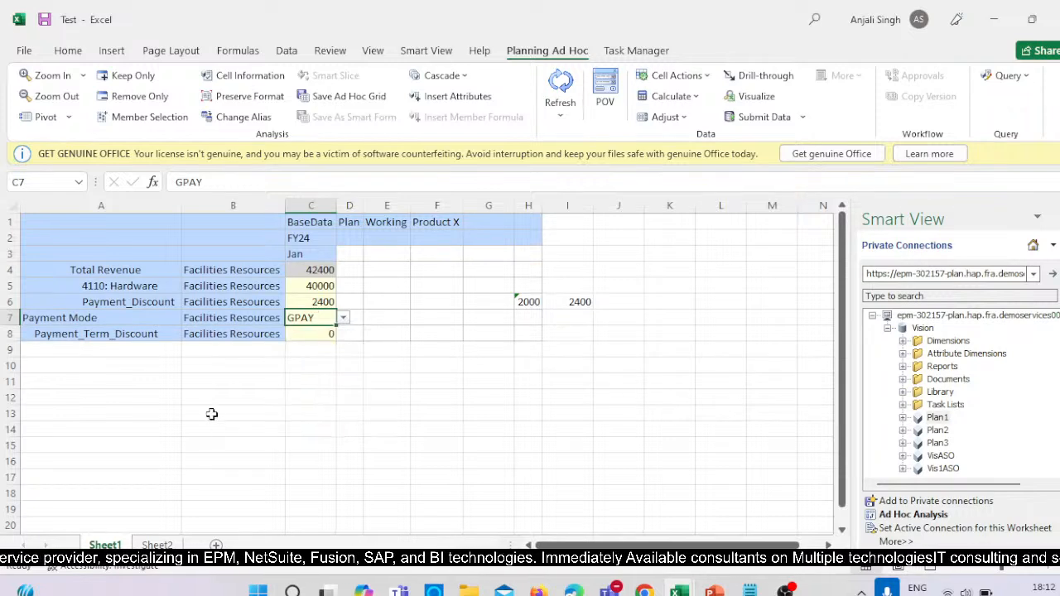
{"action": "left_click", "coordinate": [343, 318]}
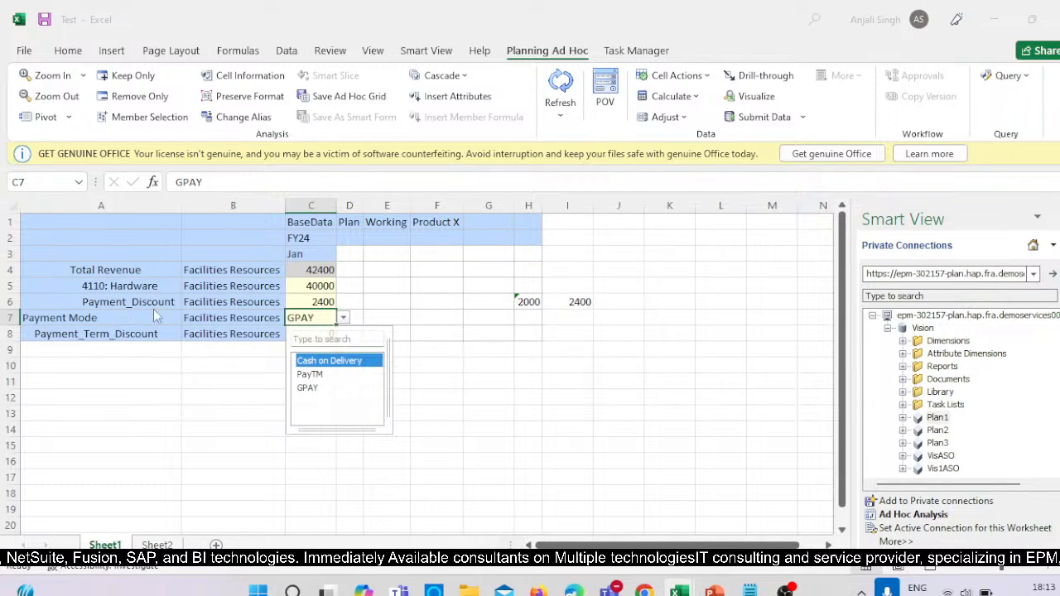
{"action": "key", "text": "Down"}
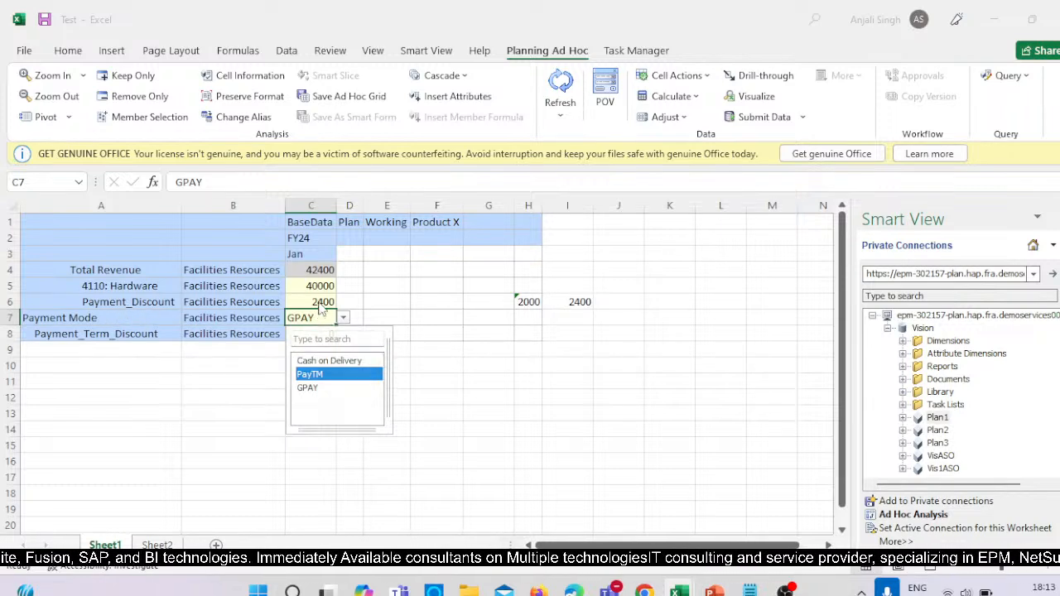
{"action": "key", "text": "Escape"}
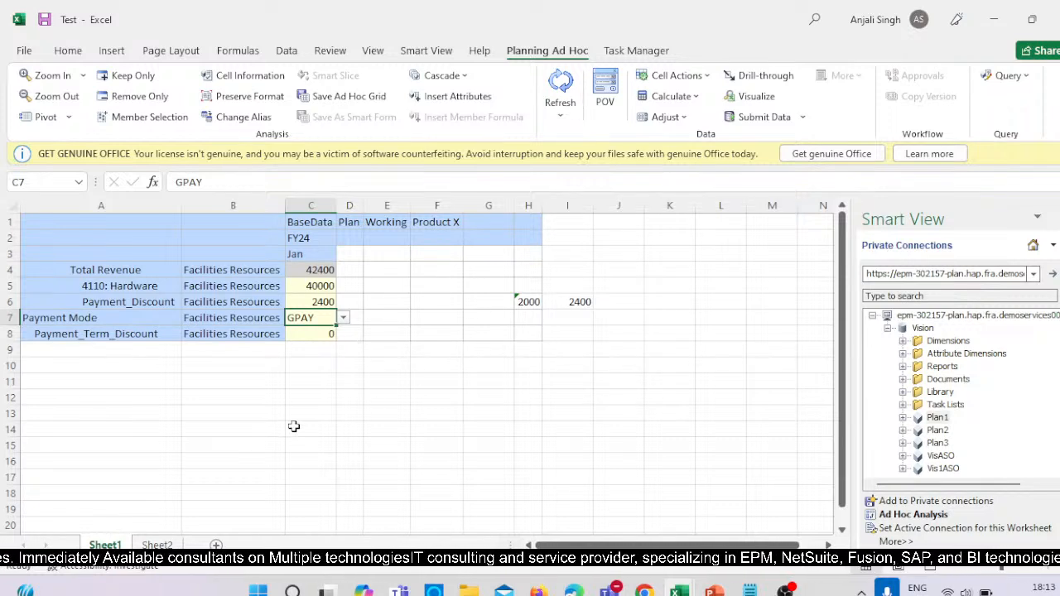
{"action": "mouse_move", "coordinate": [643, 591]}
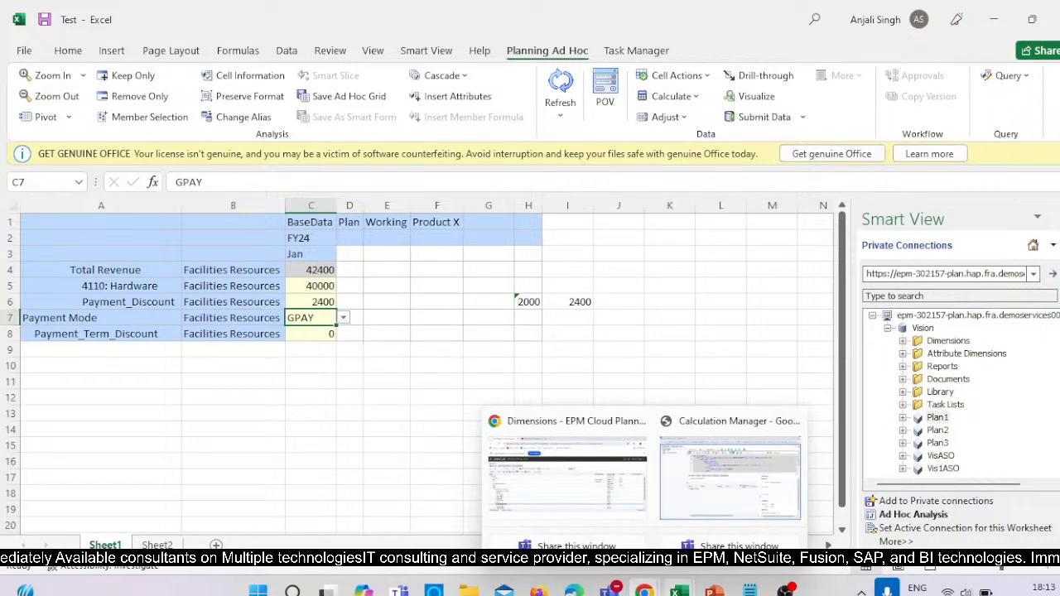
{"action": "mouse_move", "coordinate": [750, 591]}
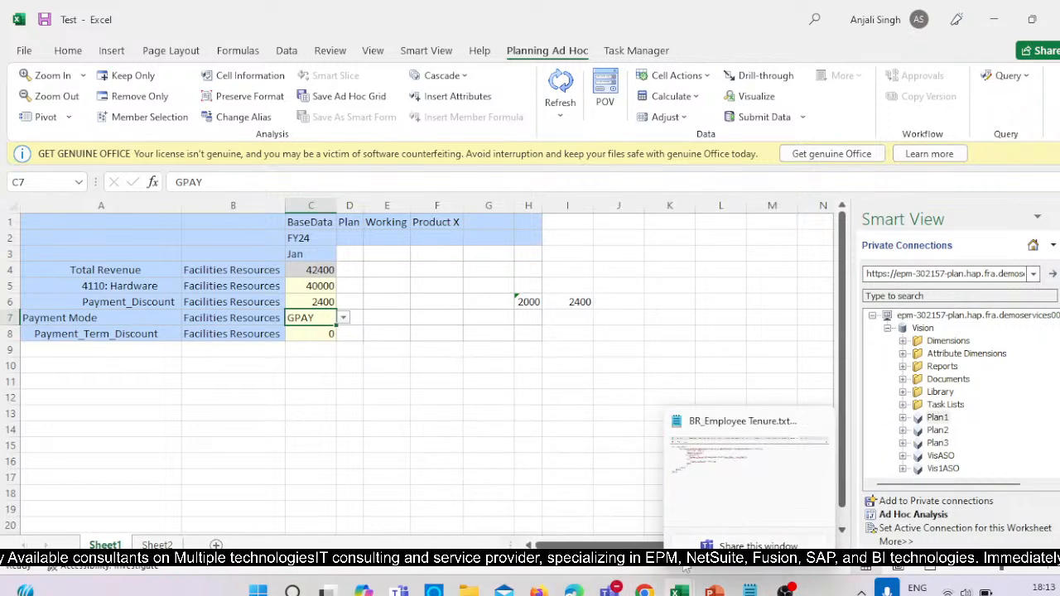
{"action": "left_click", "coordinate": [753, 589]}
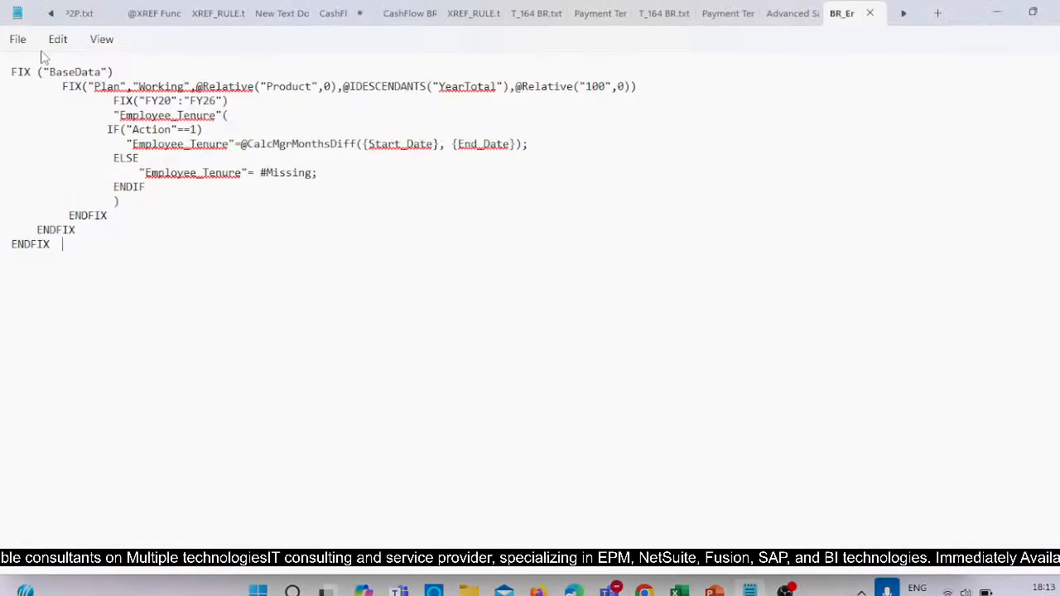
{"action": "left_click", "coordinate": [18, 39]}
{"action": "left_click", "coordinate": [25, 145]}
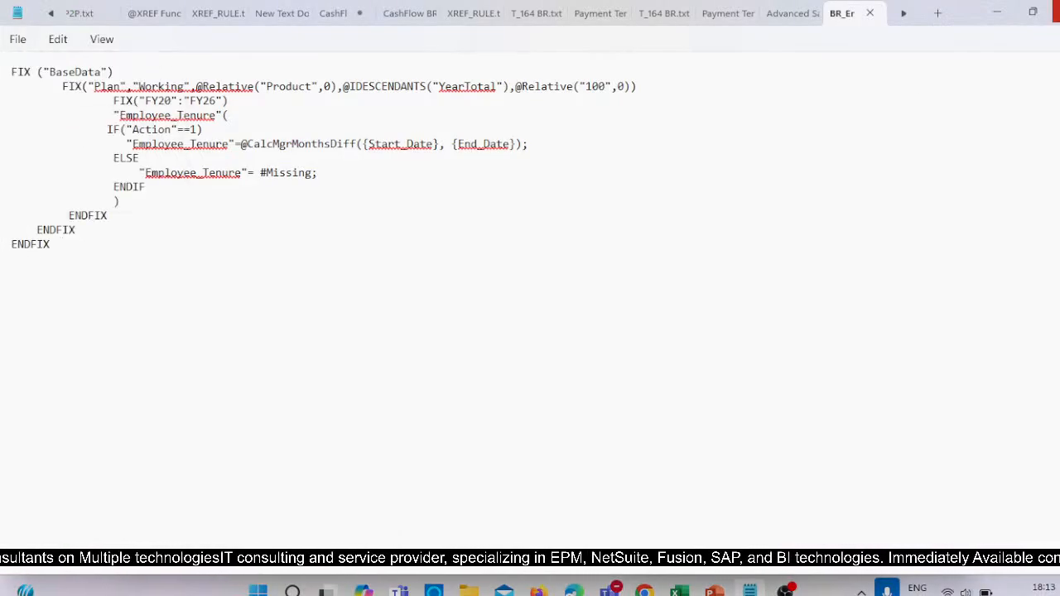
{"action": "key", "text": "alt+Tab"}
Open the Payment Term disc text file from the User variable (PTD Discount) folder in a maximized window.
{"action": "mouse_move", "coordinate": [506, 591]}
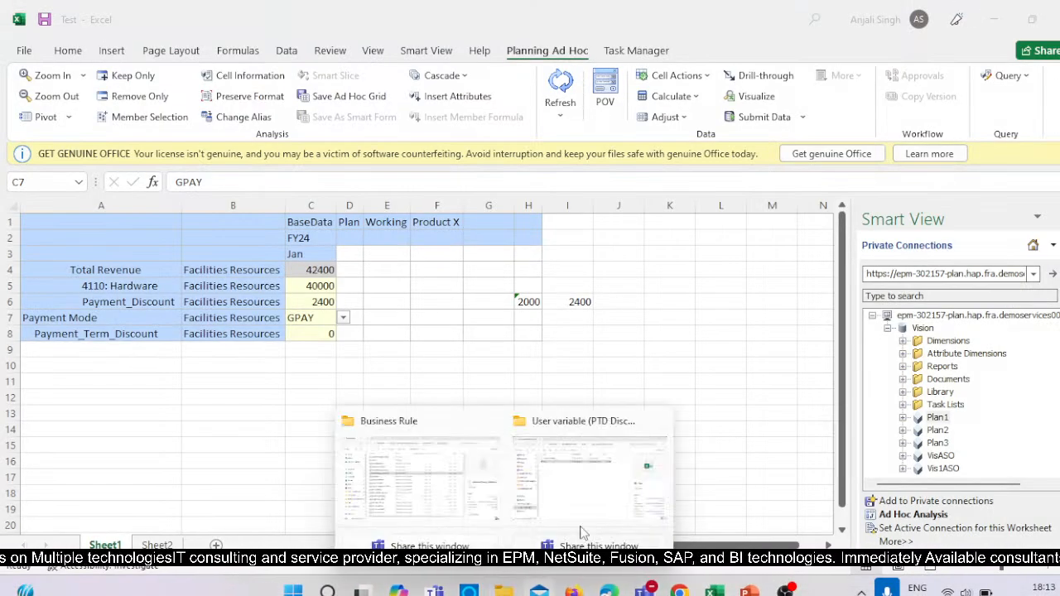
{"action": "left_click", "coordinate": [605, 496]}
{"action": "left_click", "coordinate": [277, 125]}
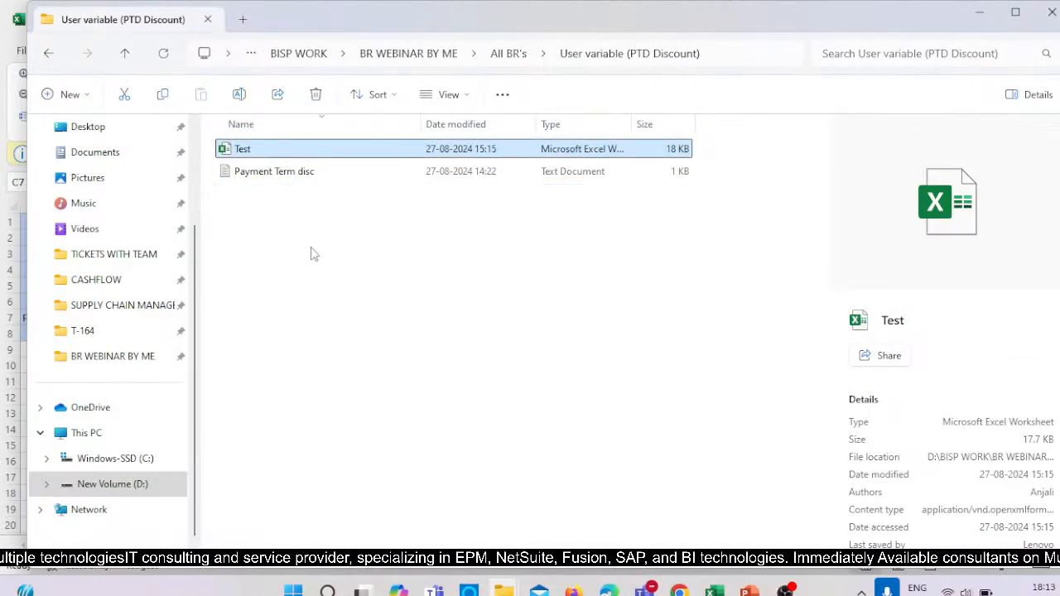
{"action": "left_click", "coordinate": [318, 175]}
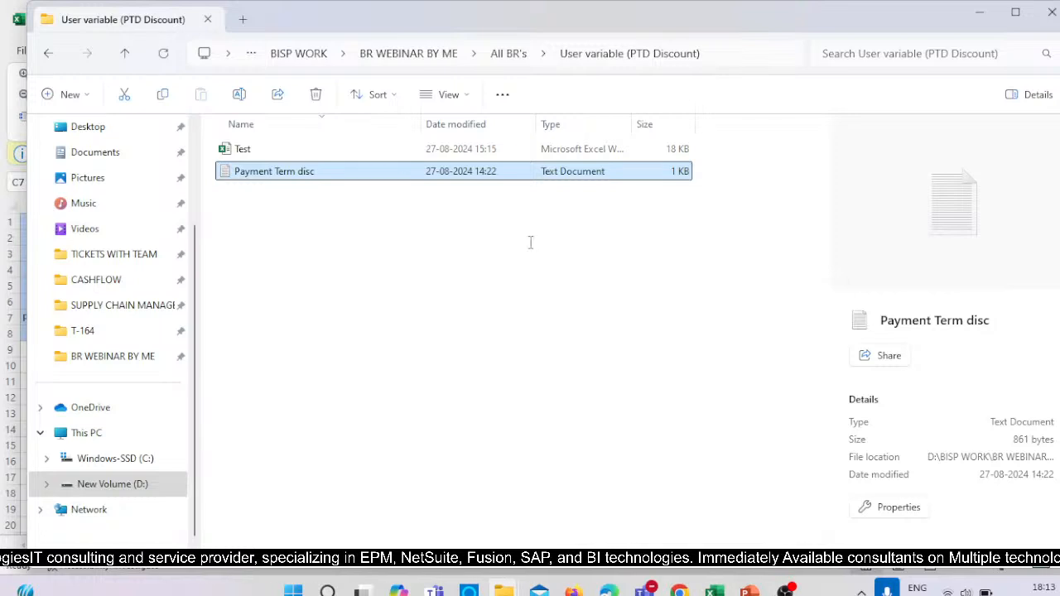
{"action": "key", "text": "Return"}
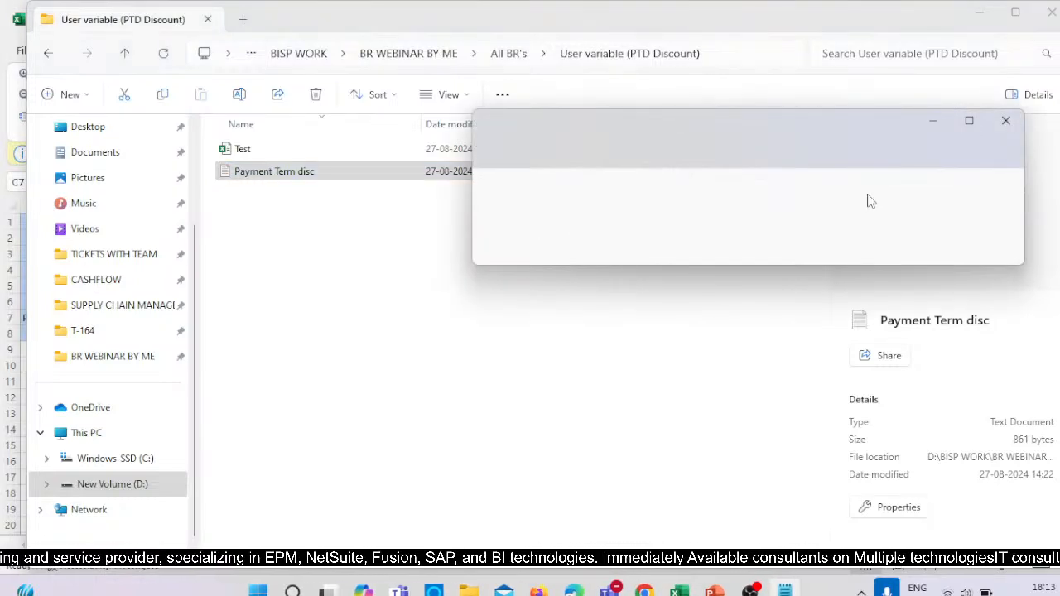
{"action": "left_click", "coordinate": [968, 123]}
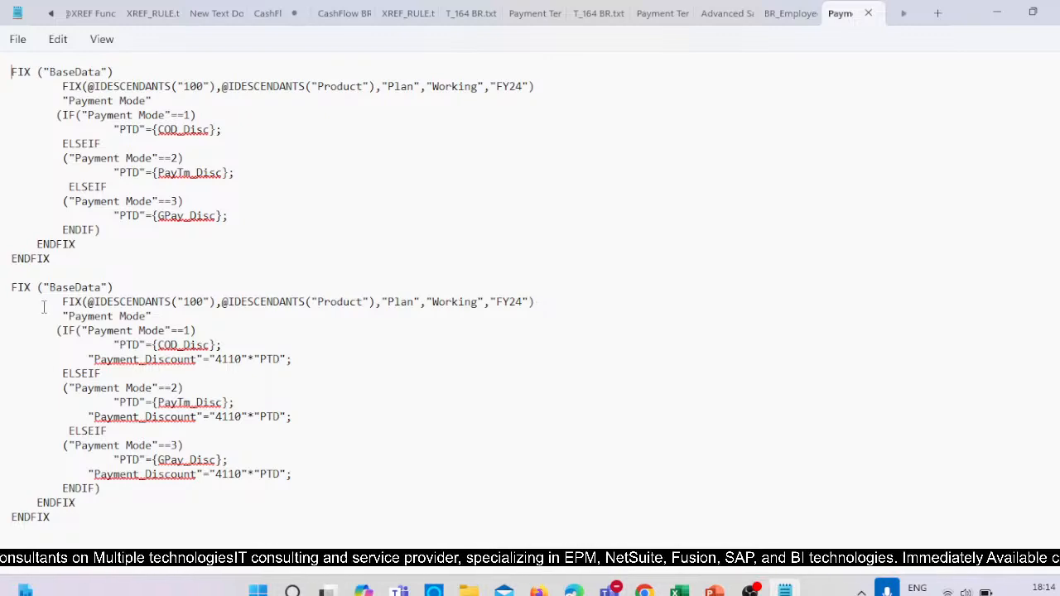
Examine the Payment Mode member and its first IF condition in the second FIX block of the script.
{"action": "left_click_drag", "start_coordinate": [63, 315], "coordinate": [162, 320]}
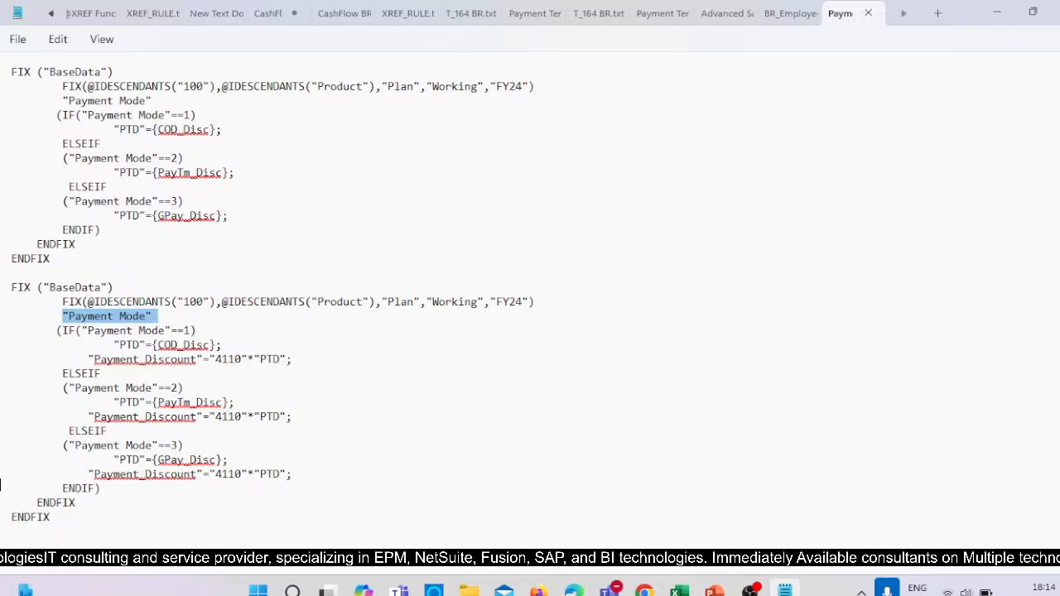
{"action": "mouse_move", "coordinate": [644, 590]}
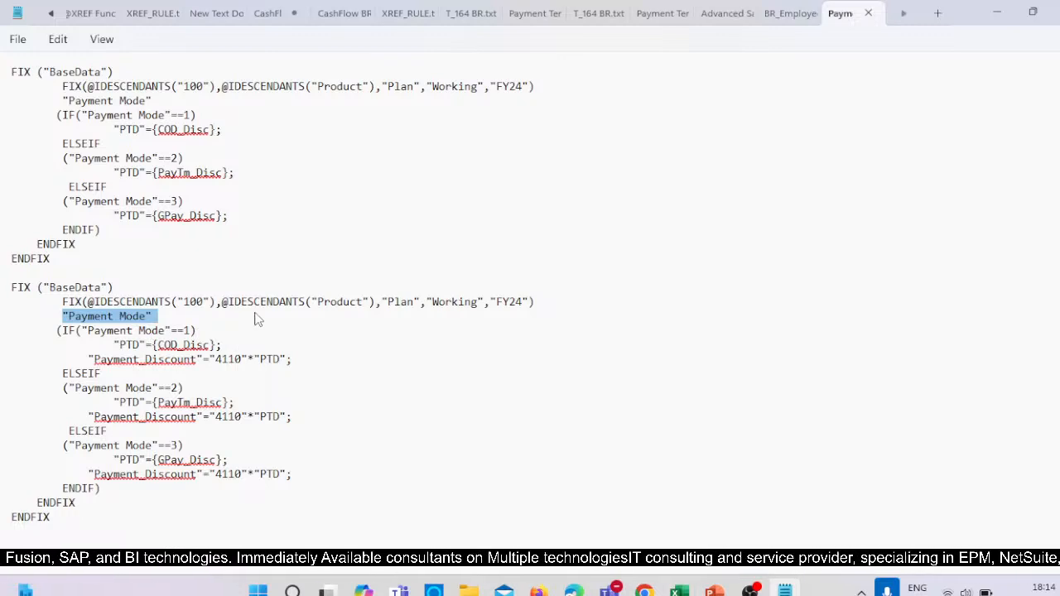
{"action": "left_click", "coordinate": [192, 332]}
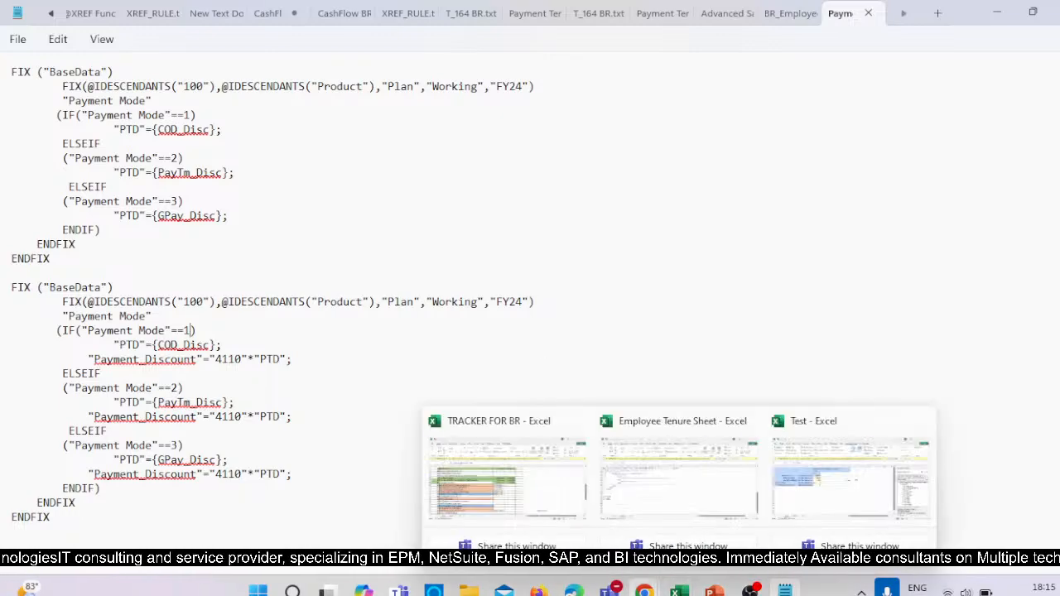
Switch to the Test workbook in Excel and display the payment mode discount table on Sheet2.
{"action": "mouse_move", "coordinate": [680, 593]}
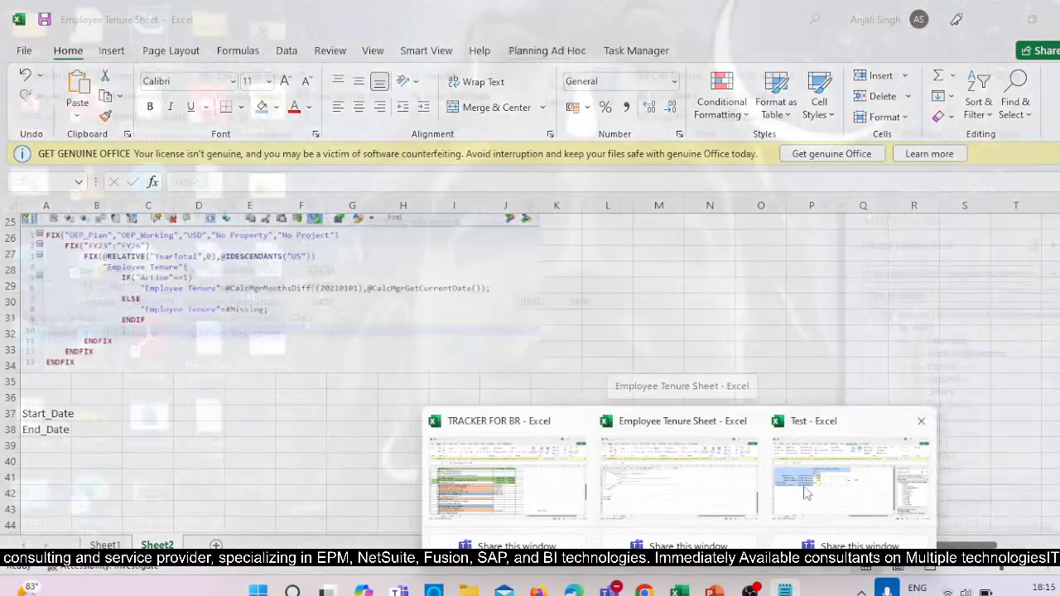
{"action": "left_click", "coordinate": [786, 513]}
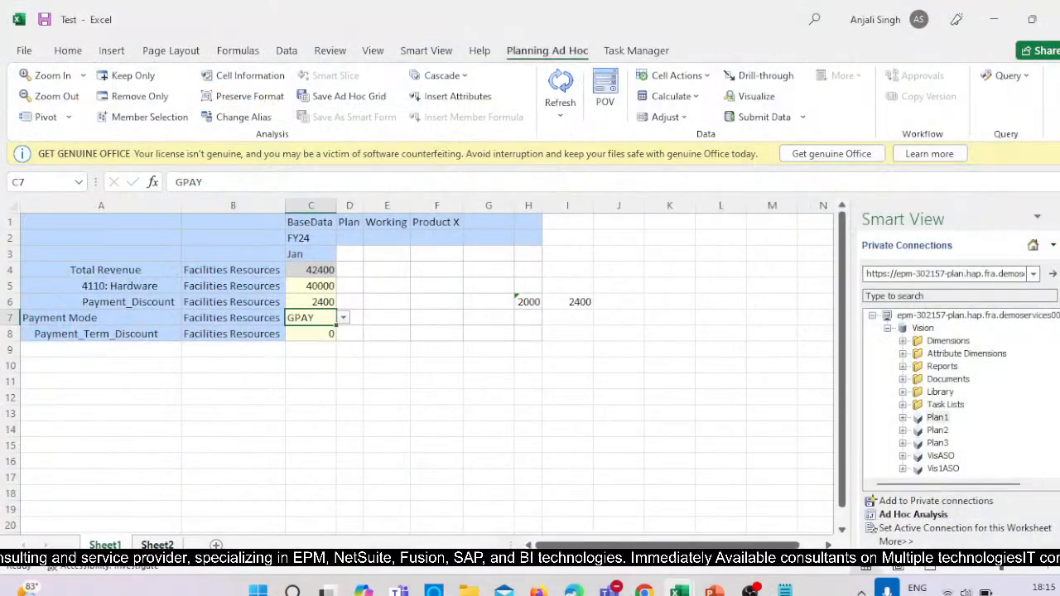
{"action": "left_click", "coordinate": [156, 545]}
Number the Gpay, PayTM and COD rows 1, 2 and 3 in cells C4 to C6.
{"action": "left_click", "coordinate": [176, 254]}
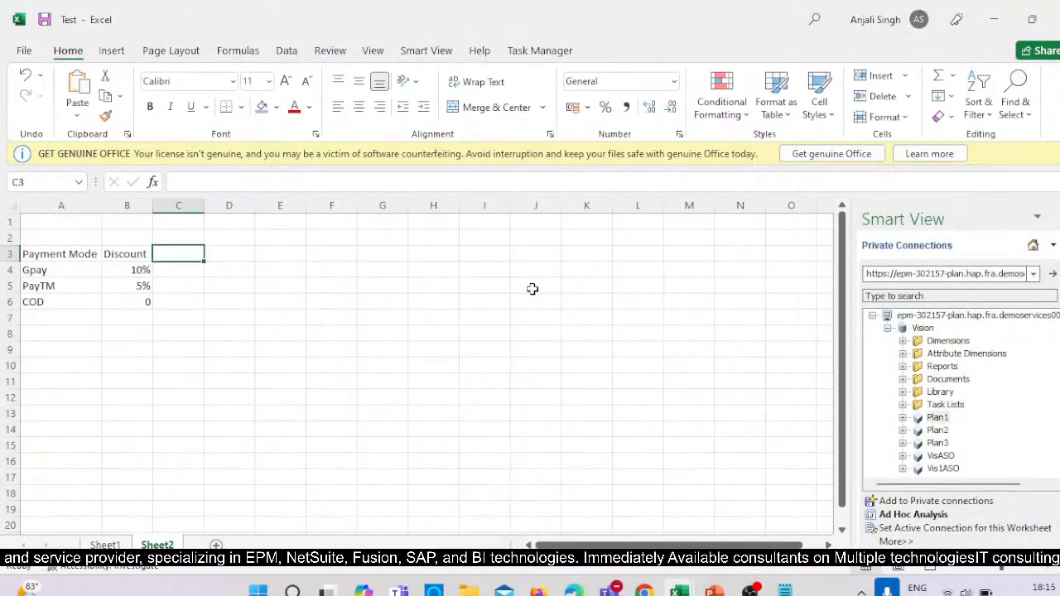
{"action": "key", "text": "Down"}
{"action": "key", "text": "Down"}
{"action": "key", "text": "Down"}
{"action": "key", "text": "Up"}
{"action": "key", "text": "Up"}
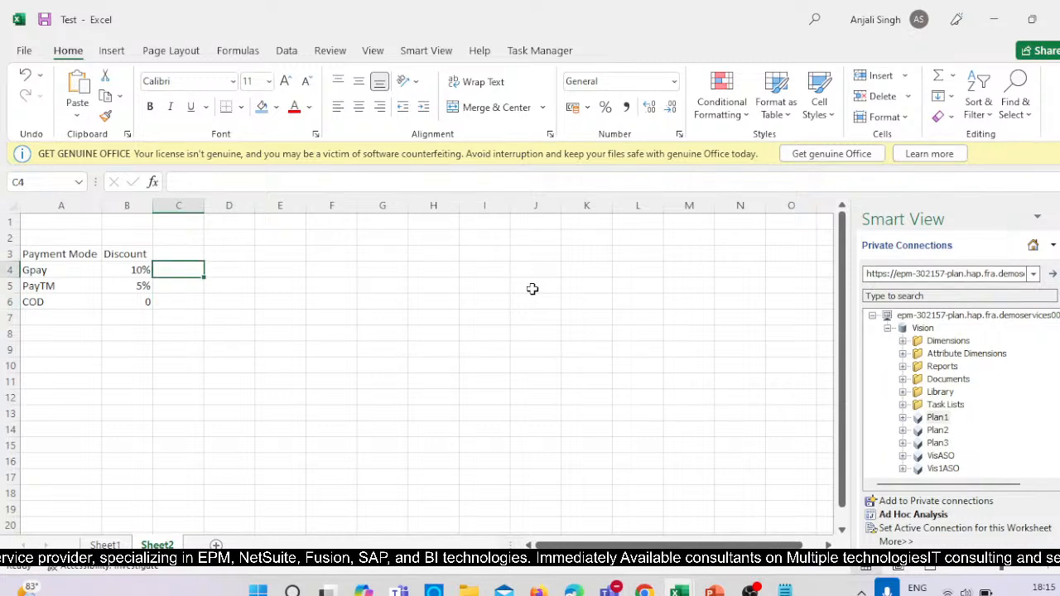
{"action": "type", "text": "1"}
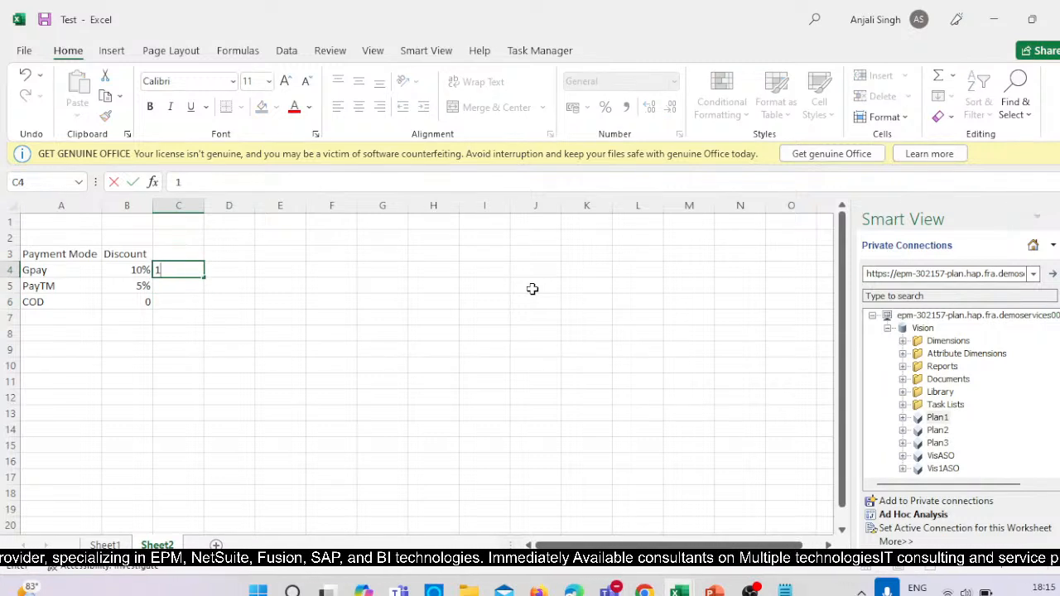
{"action": "key", "text": "Return"}
{"action": "type", "text": "2"}
{"action": "key", "text": "Return"}
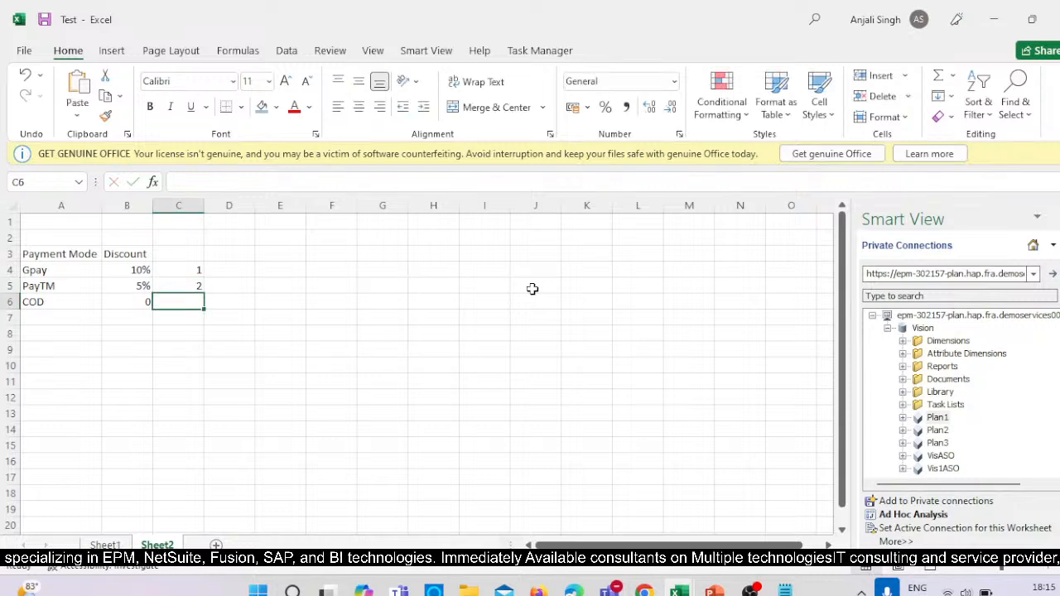
{"action": "type", "text": "3"}
{"action": "key", "text": "Return"}
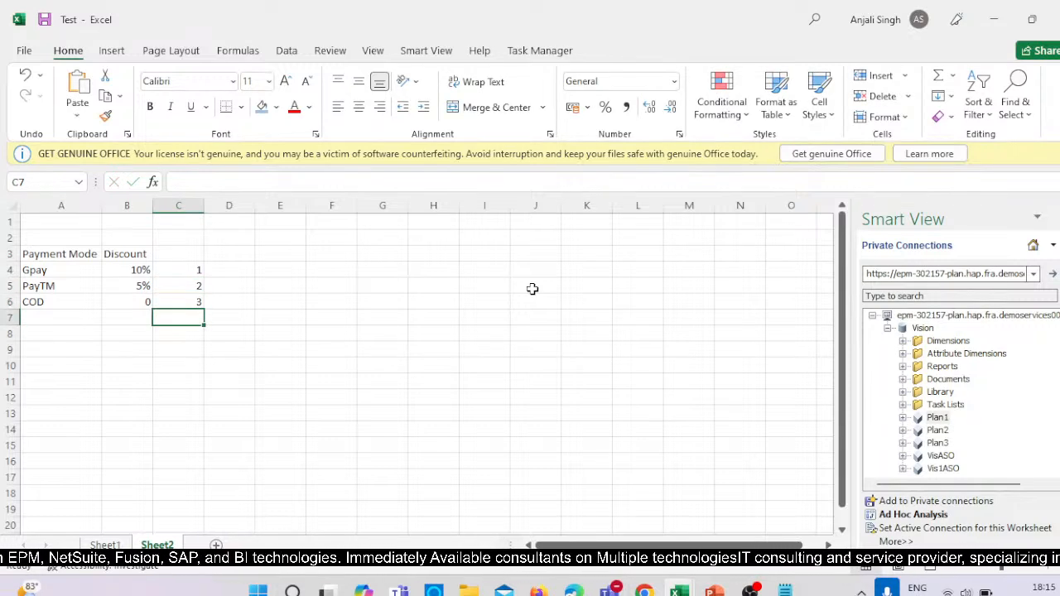
Compare the Gpay and PayTM rows of the discount table with the payment mode conditions in the script's second FIX block.
{"action": "left_click", "coordinate": [78, 274]}
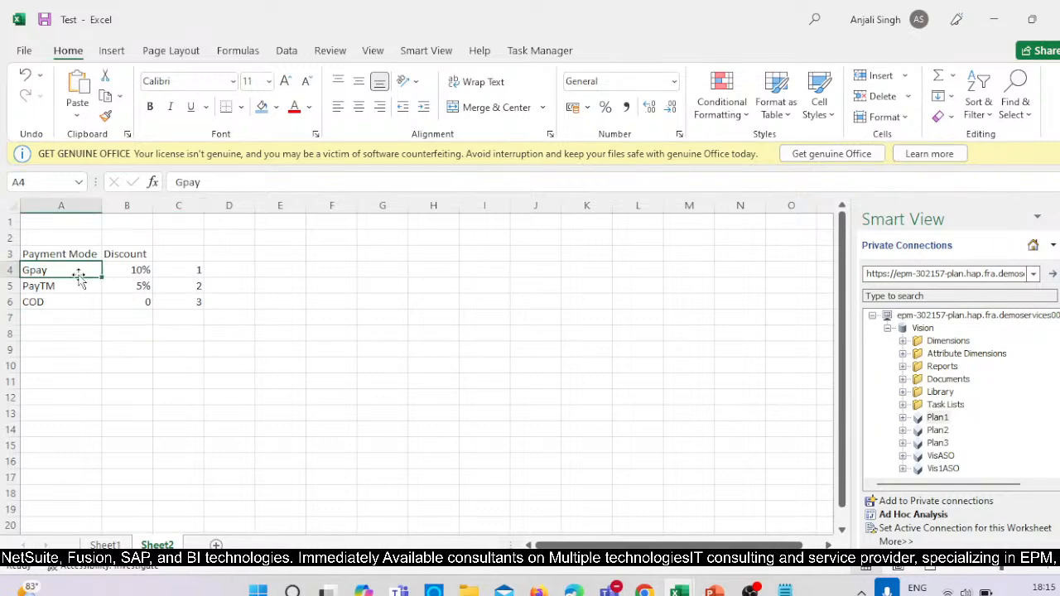
{"action": "left_click", "coordinate": [201, 275]}
{"action": "key", "text": "alt+Tab"}
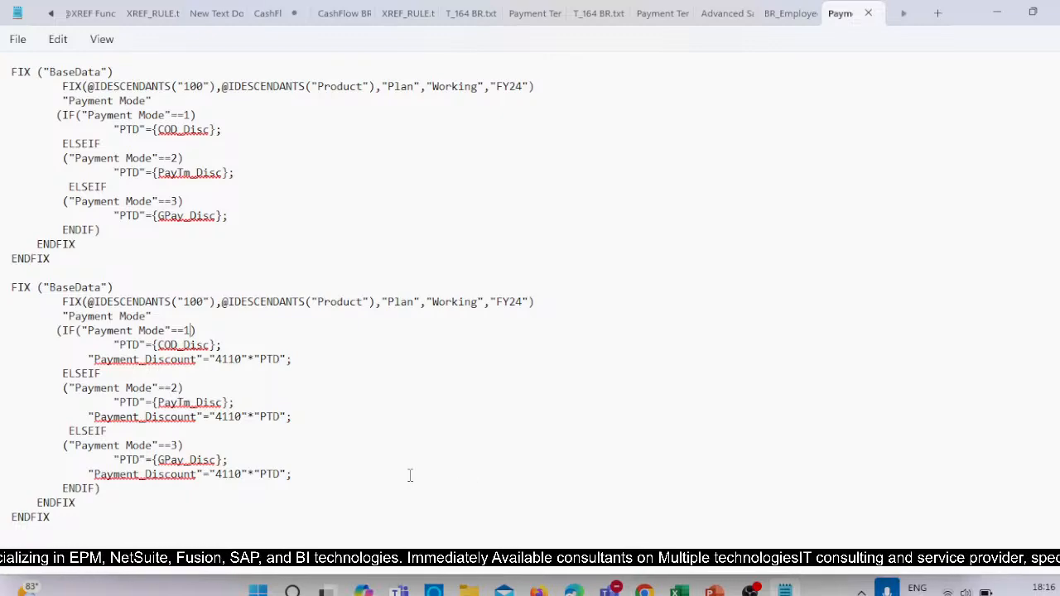
{"action": "key", "text": "alt+Tab"}
{"action": "left_click", "coordinate": [191, 284]}
{"action": "left_click", "coordinate": [78, 279]}
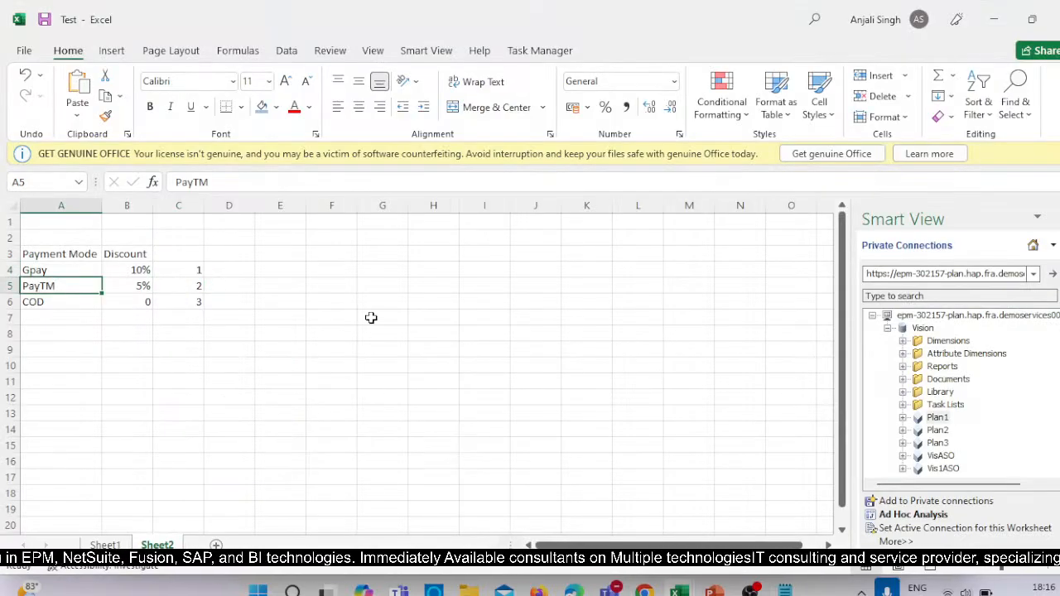
{"action": "key", "text": "alt+Tab"}
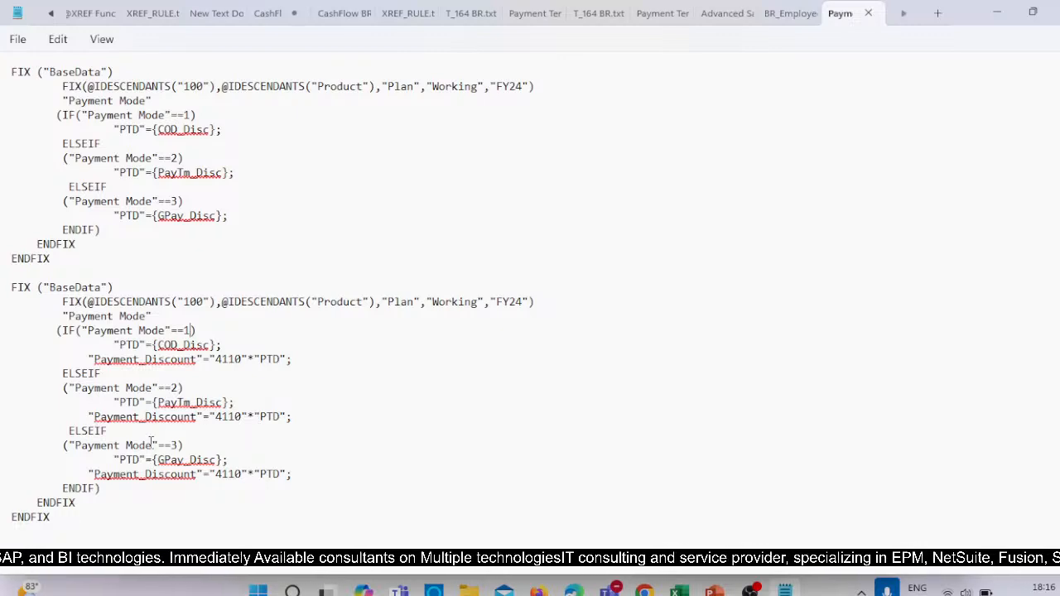
{"action": "left_click_drag", "start_coordinate": [156, 403], "coordinate": [242, 404]}
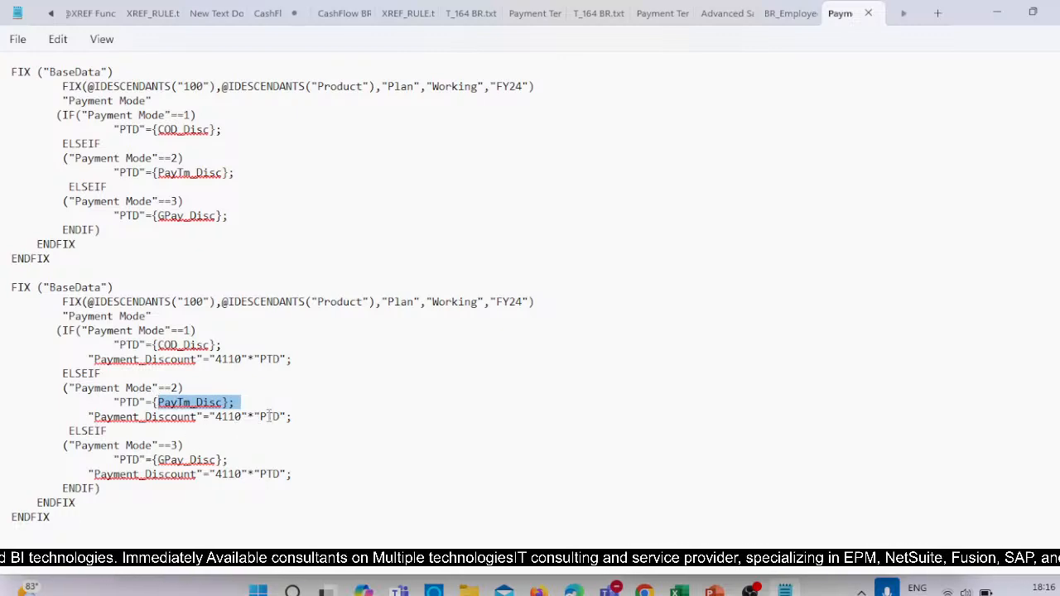
{"action": "left_click", "coordinate": [246, 439]}
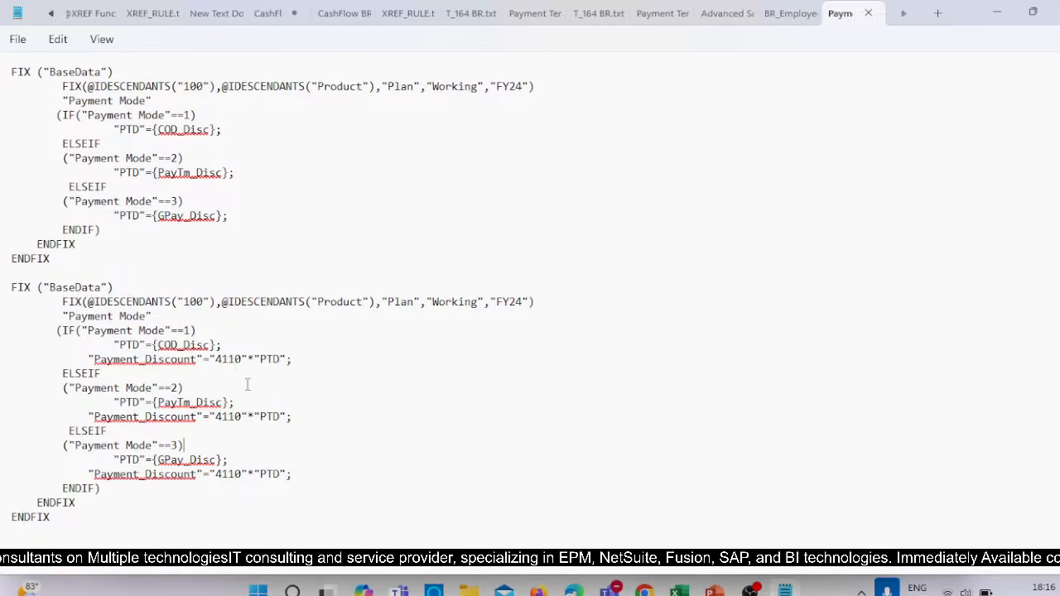
View the Planning ad hoc grid on Sheet1 of the Test workbook and return to the Payment Term disc script.
{"action": "left_click", "coordinate": [679, 590]}
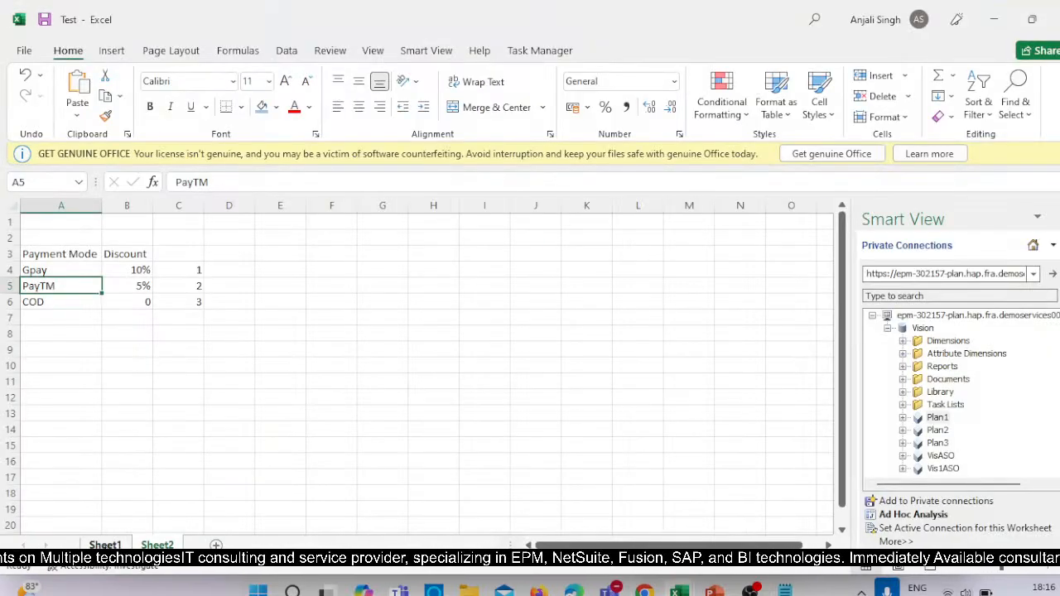
{"action": "left_click", "coordinate": [105, 545]}
{"action": "left_click", "coordinate": [627, 367]}
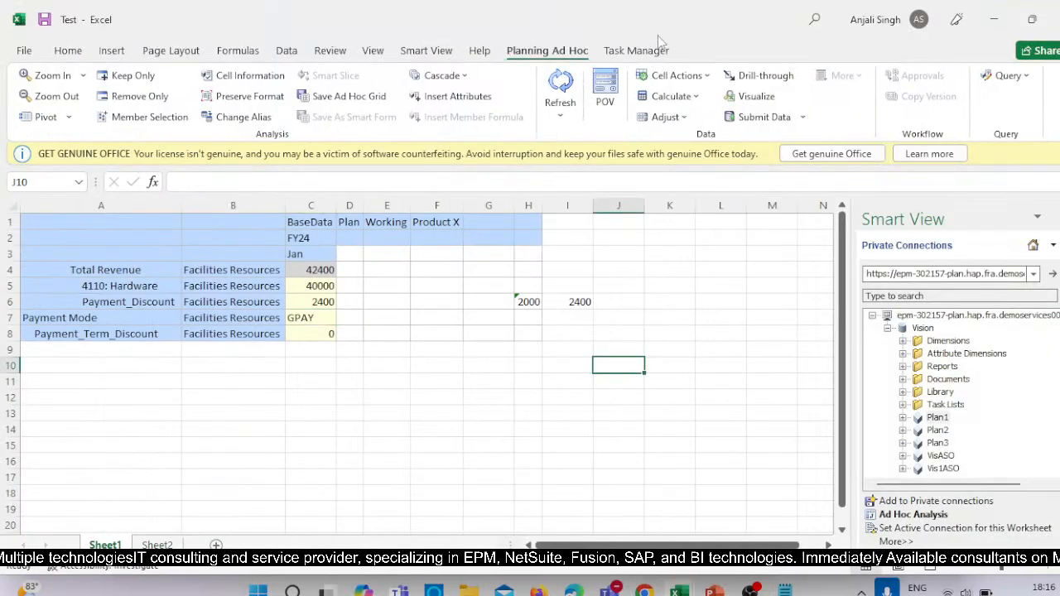
{"action": "left_click", "coordinate": [784, 591]}
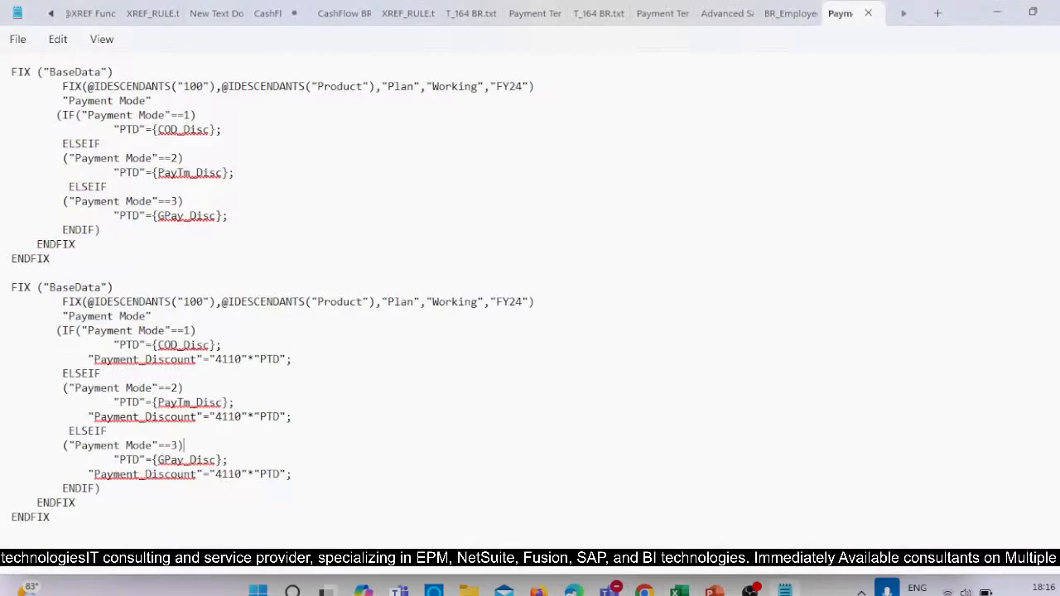
Check the participants of the Business Rules Hands-On webinar in Microsoft Teams and minimize the meeting window.
{"action": "left_click", "coordinate": [610, 591]}
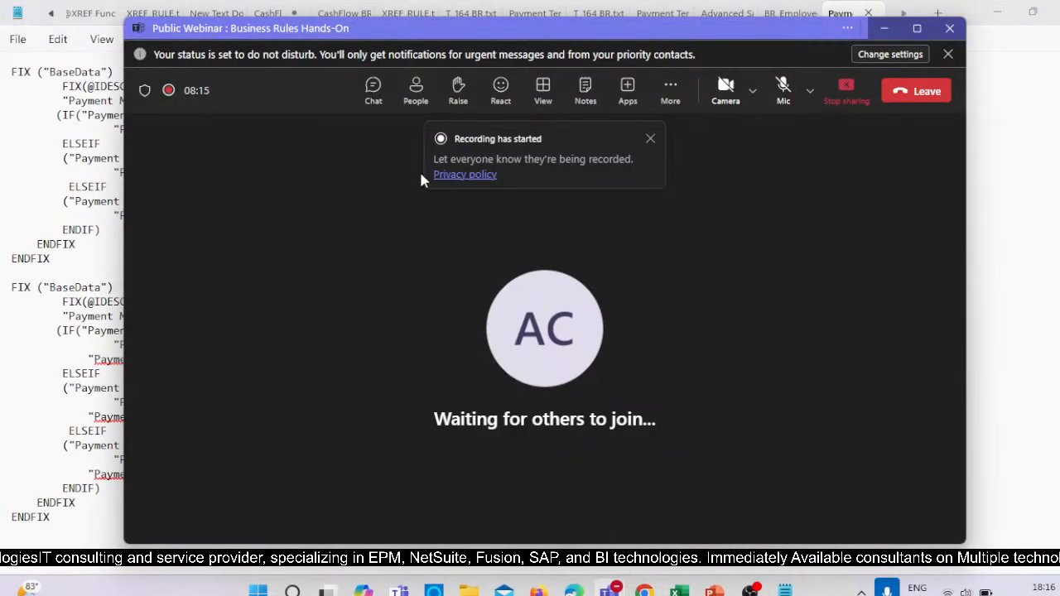
{"action": "left_click", "coordinate": [416, 91]}
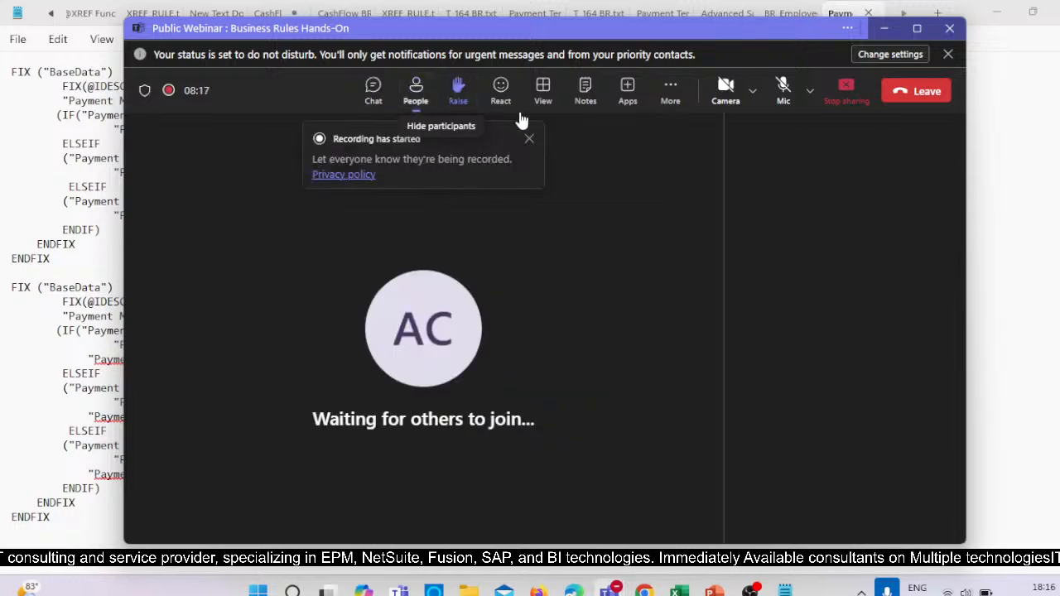
{"action": "left_click", "coordinate": [892, 28]}
{"action": "left_click", "coordinate": [611, 590]}
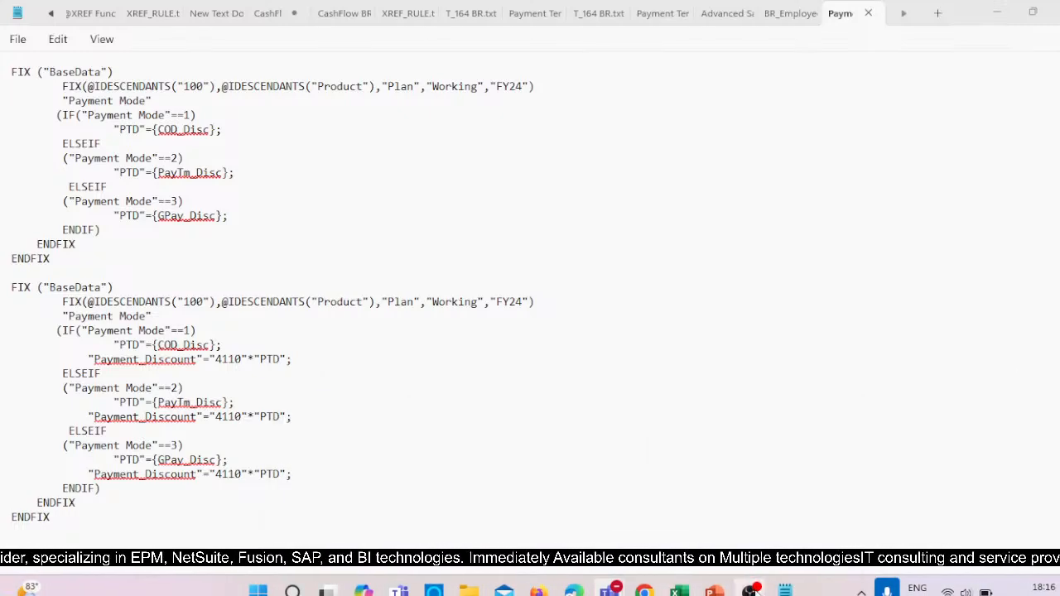
Check the OBS recording and the YouTube Studio live stream, minimizing both windows to return to the script.
{"action": "left_click", "coordinate": [752, 591]}
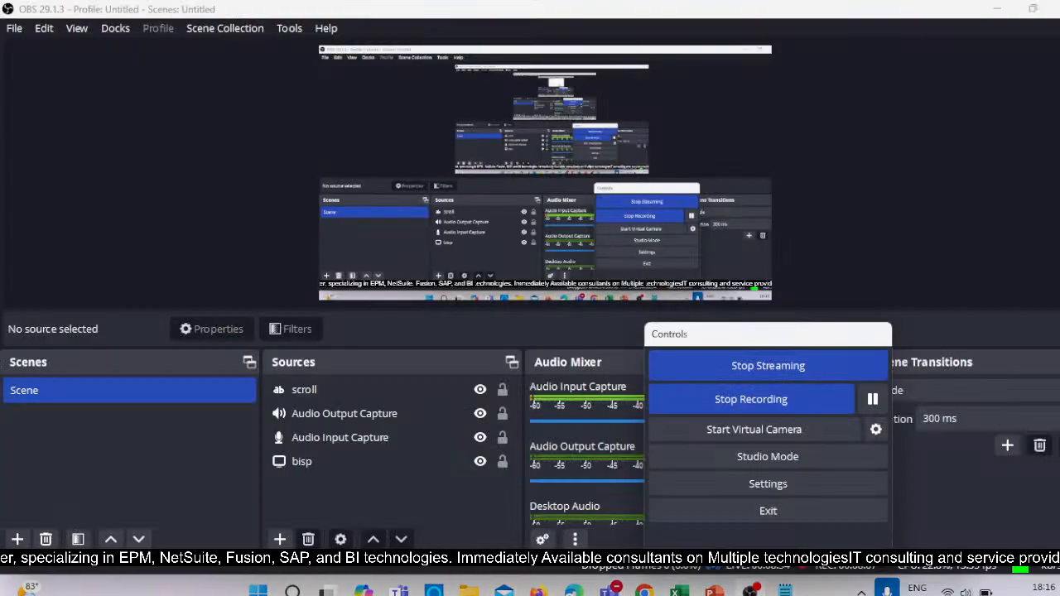
{"action": "left_click", "coordinate": [997, 12]}
{"action": "left_click", "coordinate": [616, 591]}
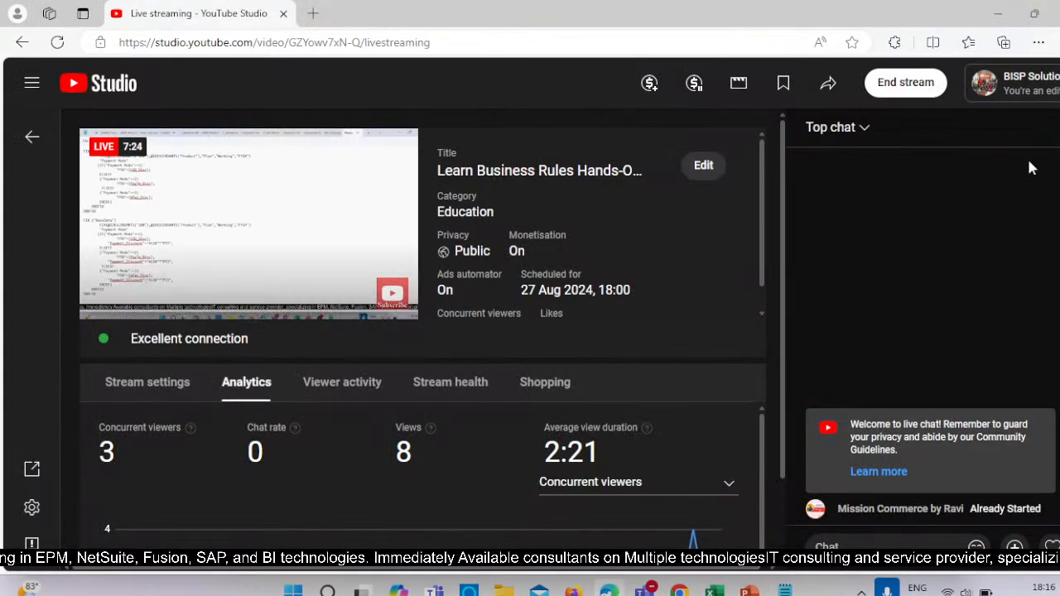
{"action": "left_click", "coordinate": [997, 14]}
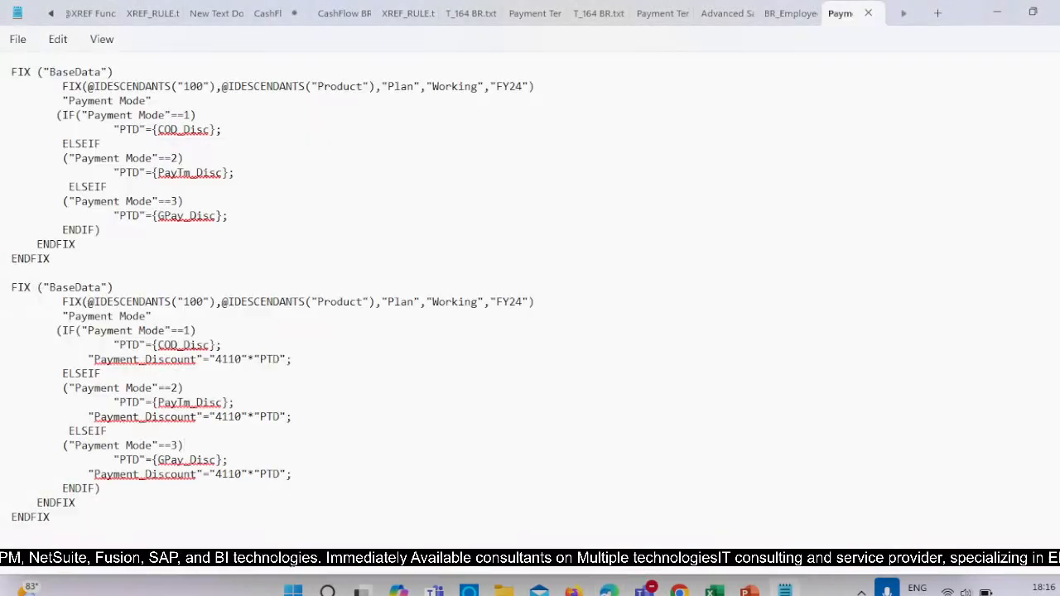
Select the entire second FIX block of the script, through its final ENDFIX.
{"action": "left_click", "coordinate": [62, 517]}
{"action": "left_click_drag", "start_coordinate": [63, 516], "coordinate": [7, 287]}
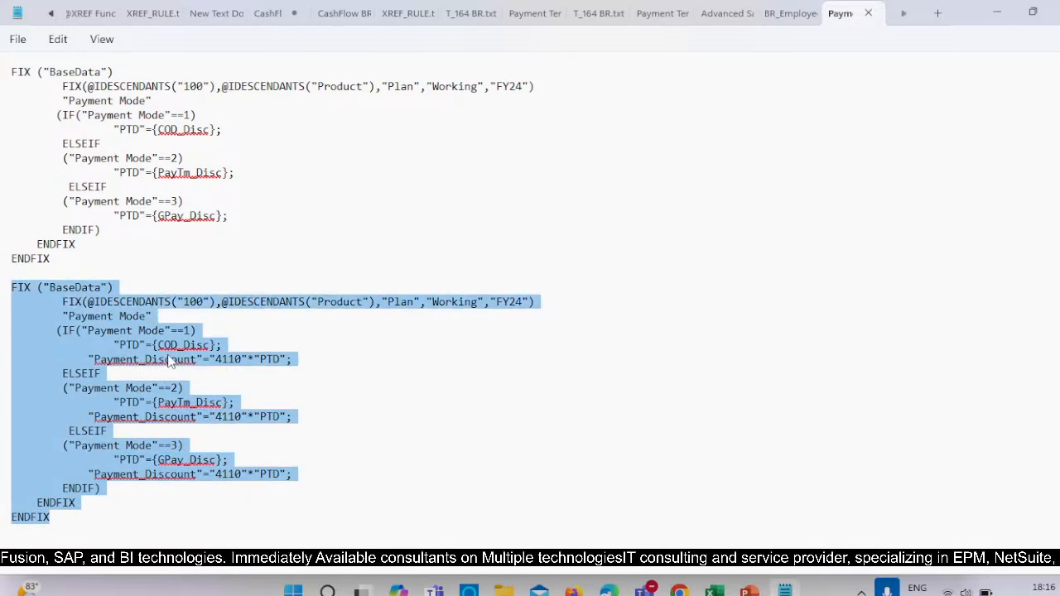
{"action": "right_click", "coordinate": [248, 372]}
{"action": "left_click", "coordinate": [346, 85]}
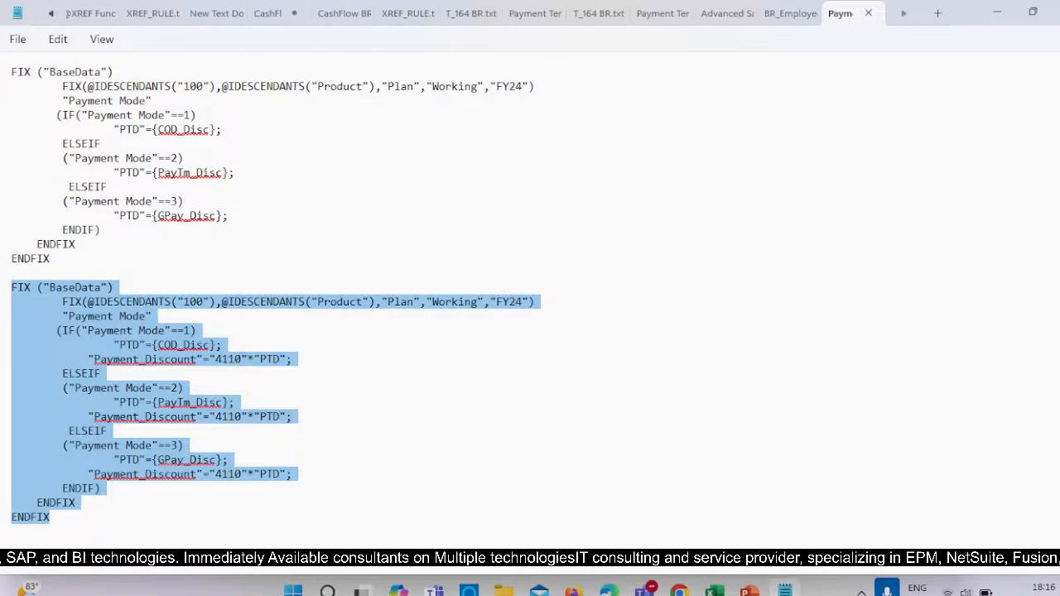
Switch to Oracle EPM Cloud Planning, open the Smart Lists page of the Vision application and select the Status list.
{"action": "mouse_move", "coordinate": [679, 589]}
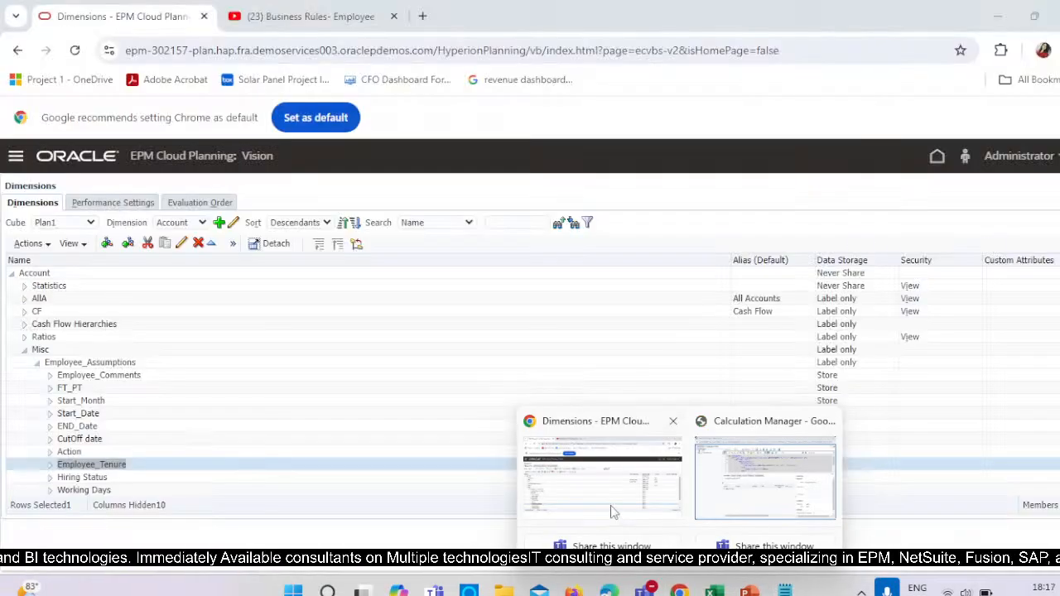
{"action": "left_click", "coordinate": [610, 508]}
{"action": "left_click", "coordinate": [14, 161]}
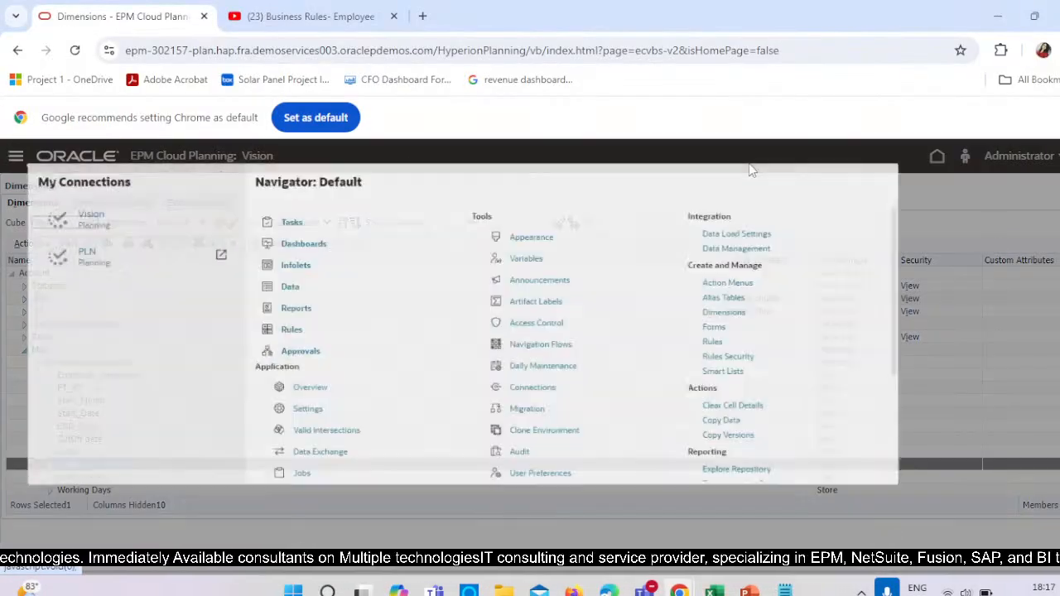
{"action": "scroll", "coordinate": [897, 524], "scroll_direction": "down", "scroll_amount": 2}
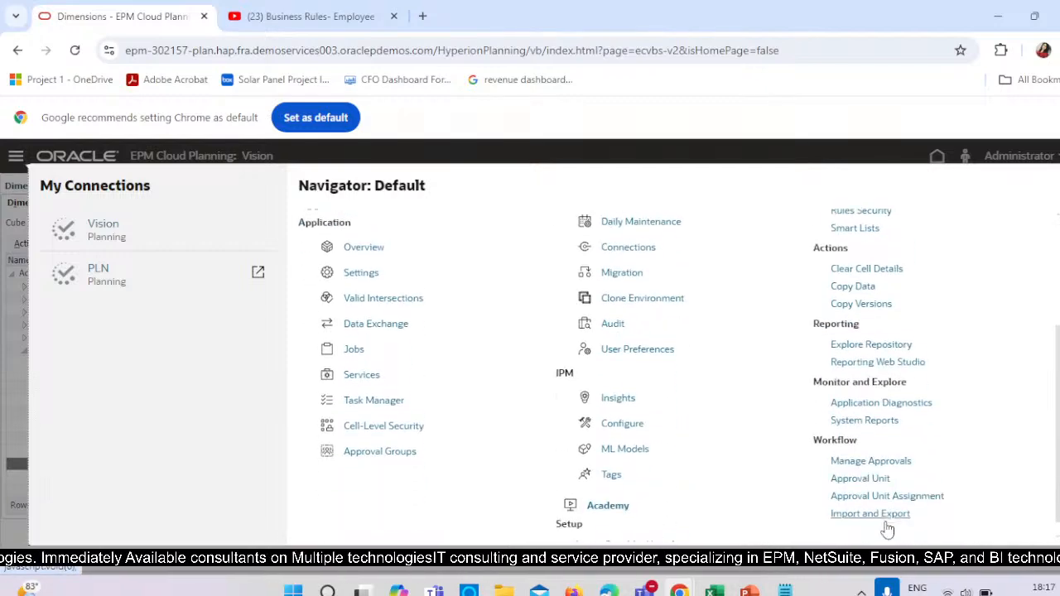
{"action": "scroll", "coordinate": [882, 440], "scroll_direction": "up", "scroll_amount": 3}
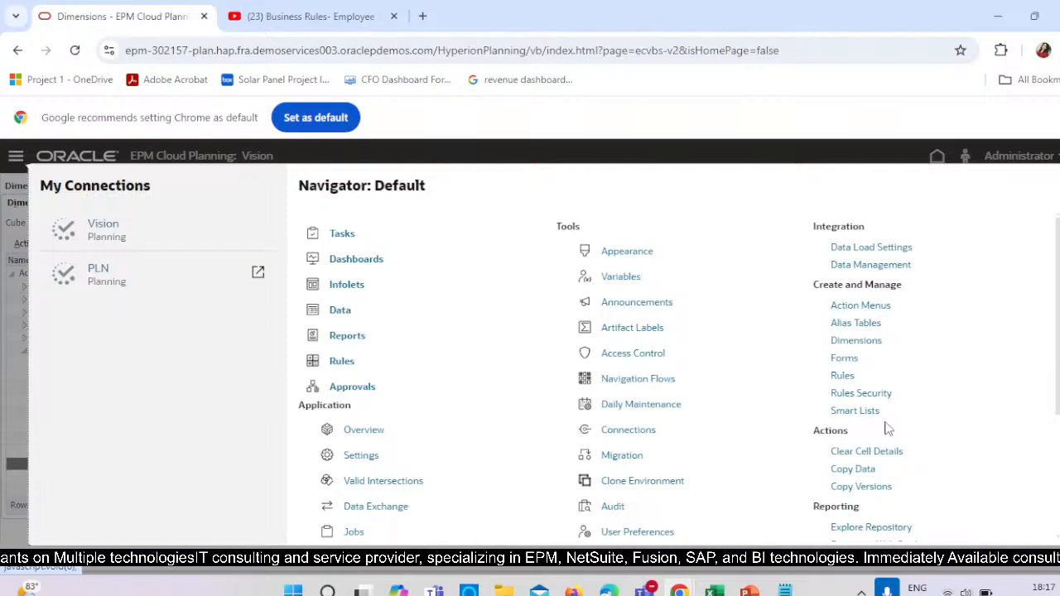
{"action": "left_click", "coordinate": [855, 411]}
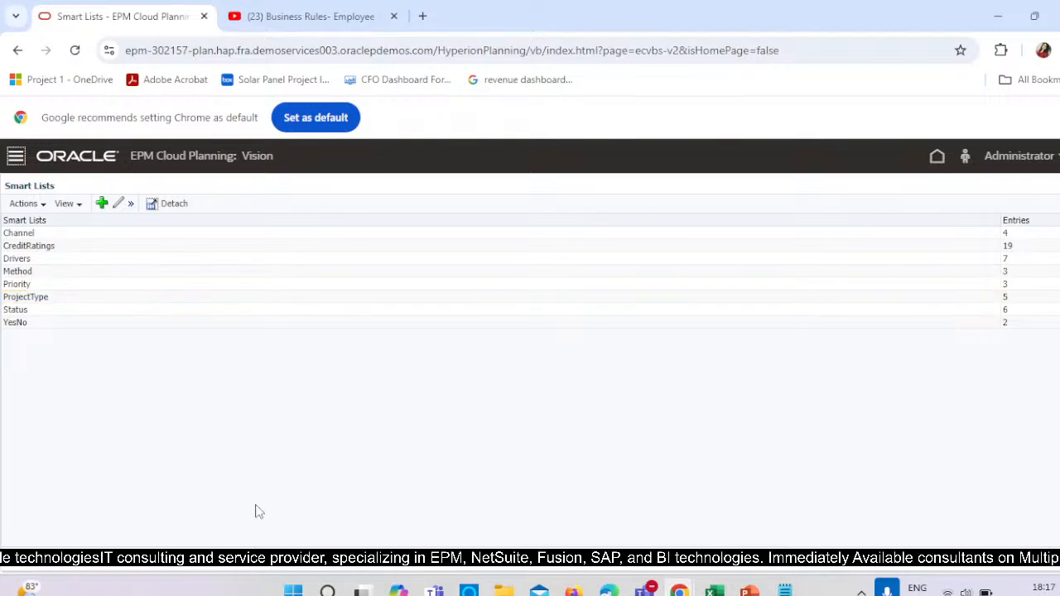
{"action": "mouse_move", "coordinate": [361, 589]}
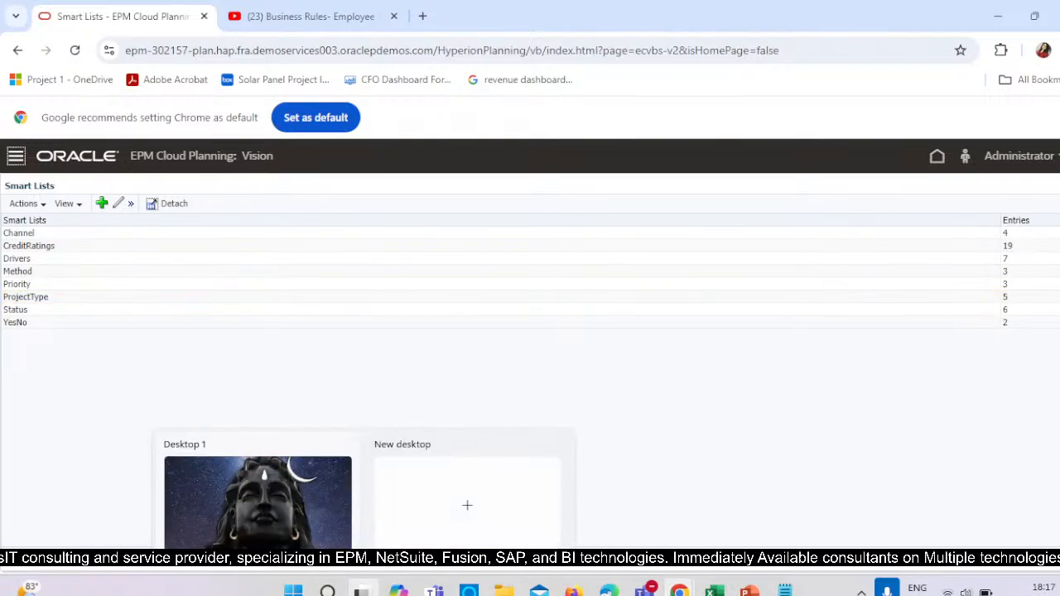
{"action": "left_click", "coordinate": [29, 310]}
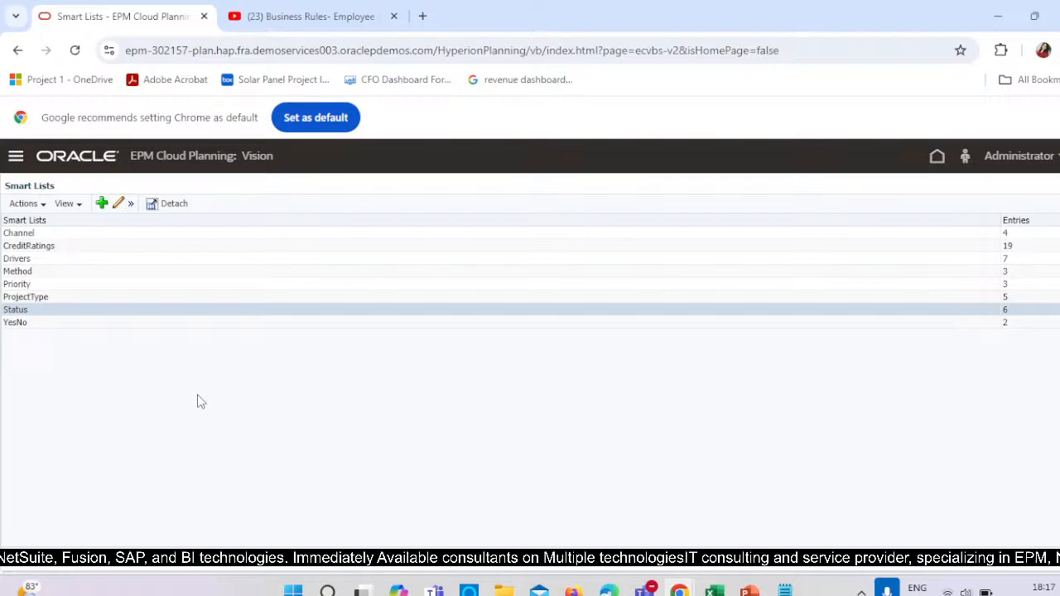
{"action": "left_click", "coordinate": [16, 156]}
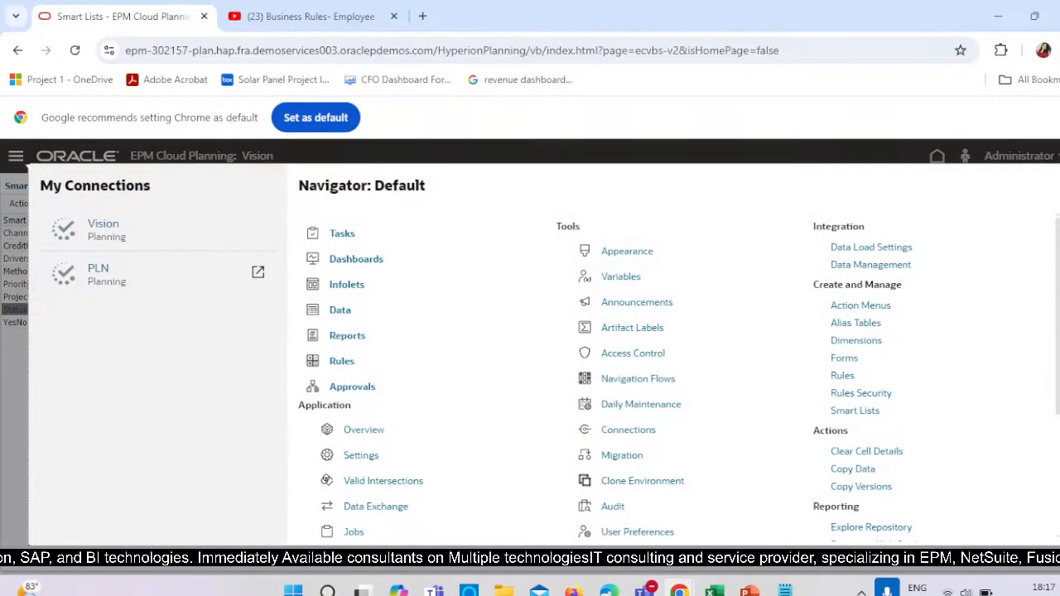
{"action": "key", "text": "Escape"}
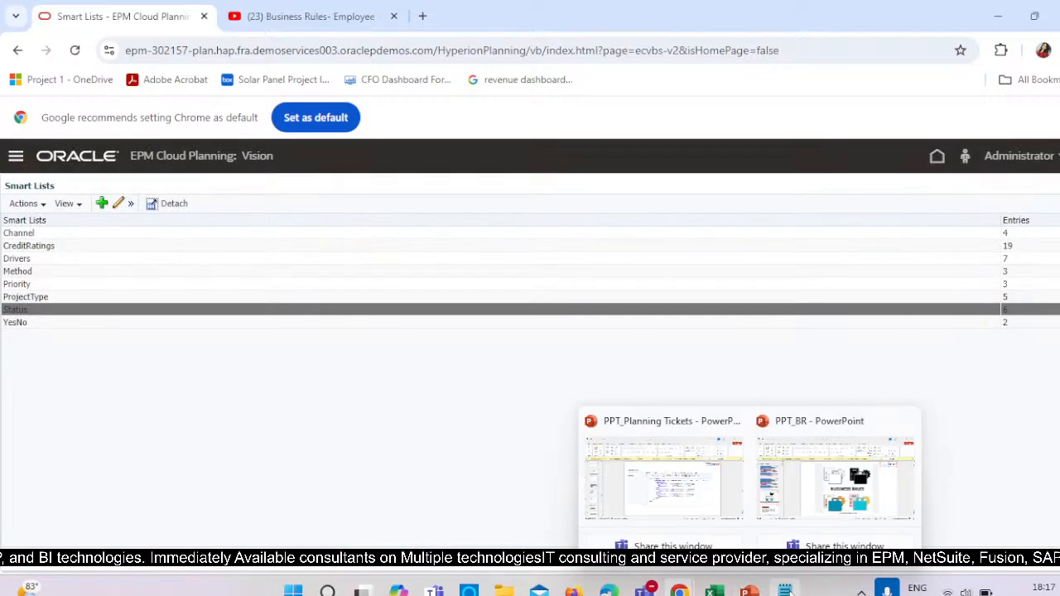
{"action": "left_click", "coordinate": [784, 590]}
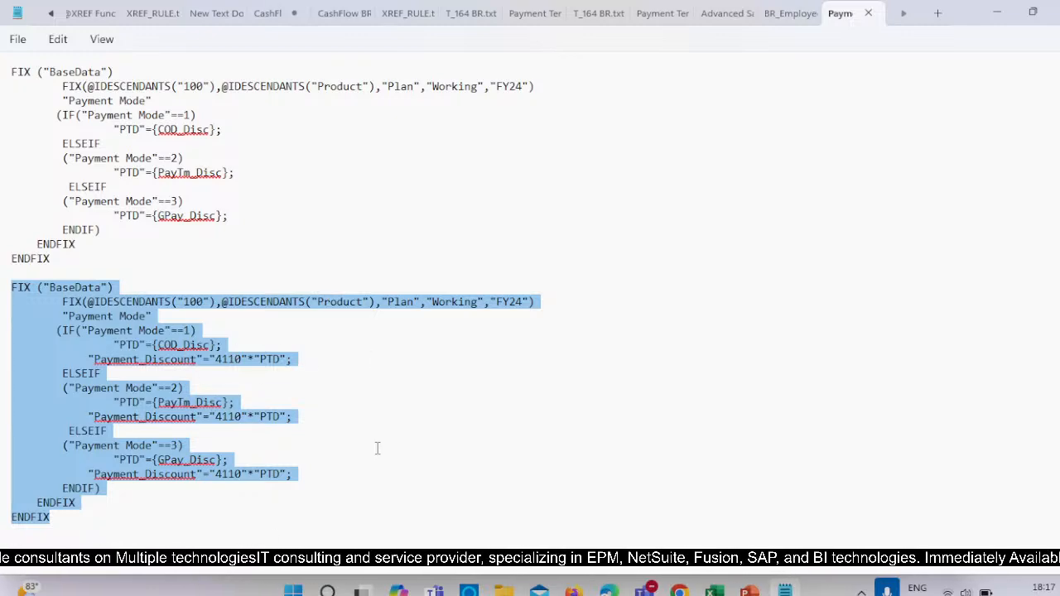
{"action": "key", "text": "alt+Tab"}
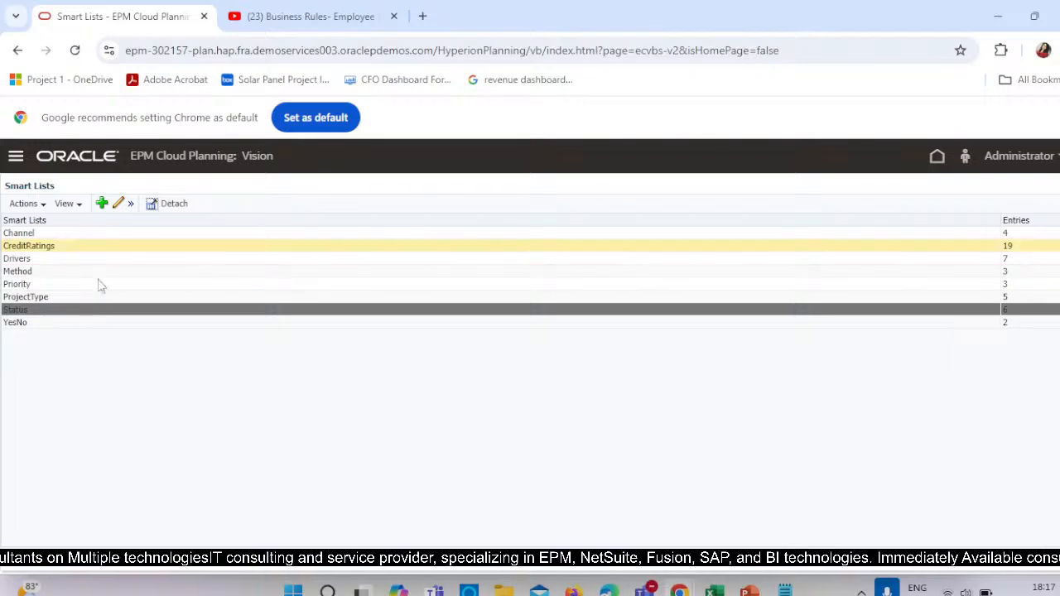
Start a new smart list in Planning and name it Payment Mode, copying the member name from the script's first IF condition.
{"action": "left_click", "coordinate": [102, 203]}
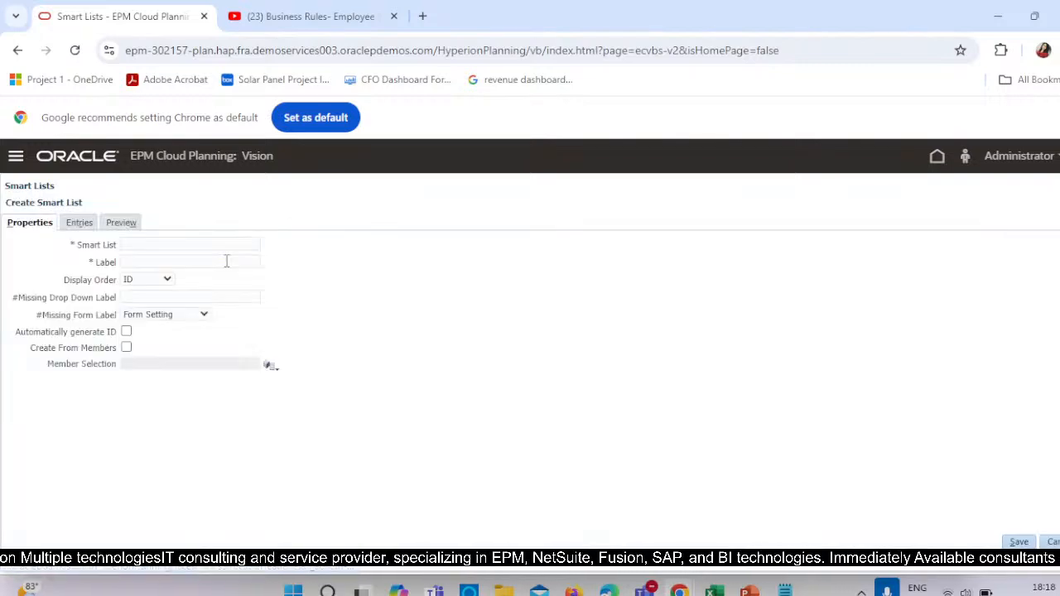
{"action": "left_click", "coordinate": [235, 245]}
{"action": "key", "text": "alt+Tab"}
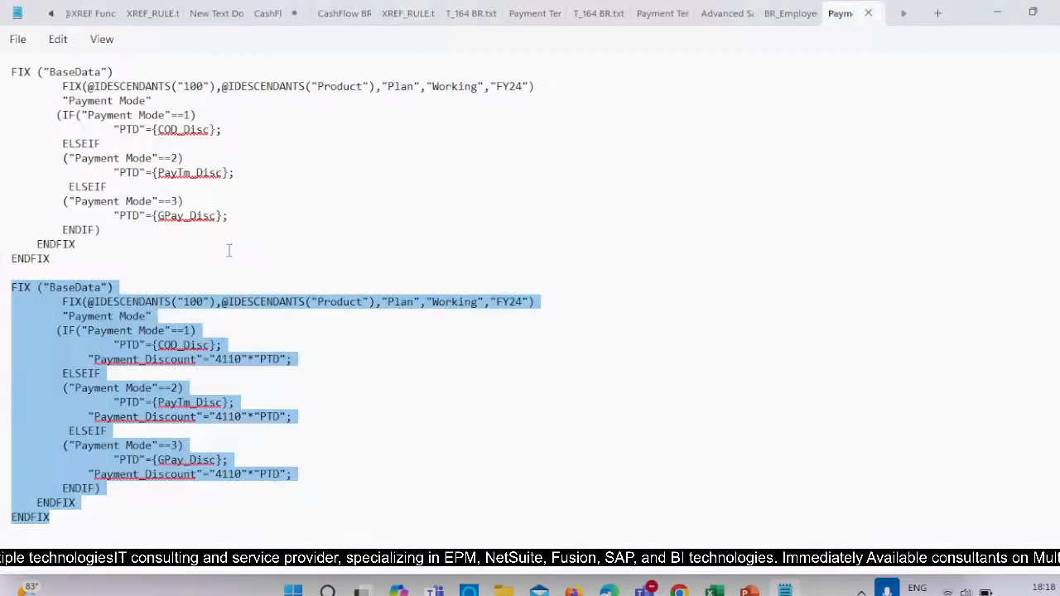
{"action": "left_click", "coordinate": [162, 332]}
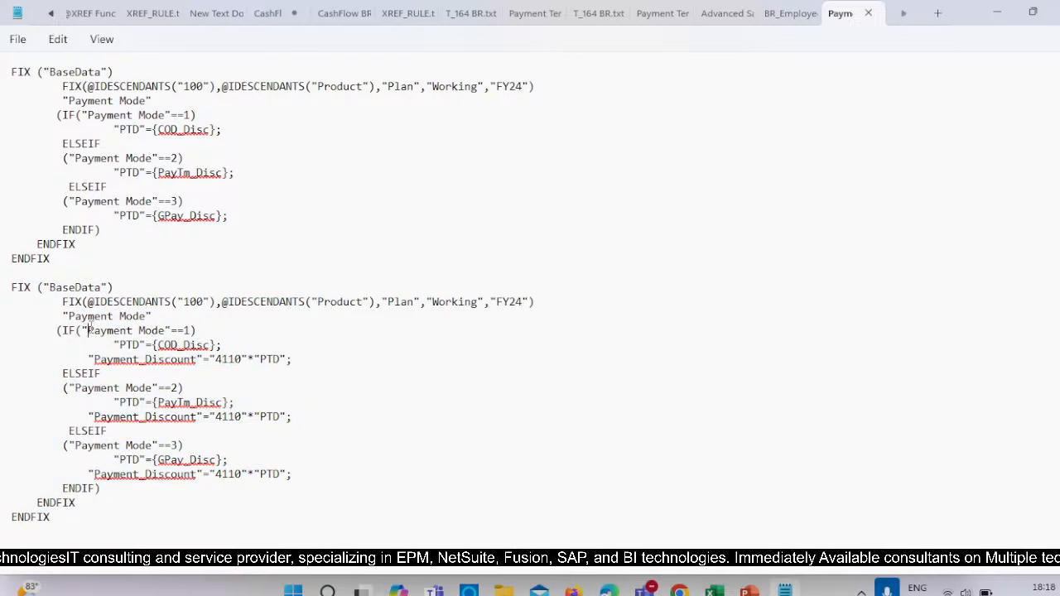
{"action": "left_click_drag", "start_coordinate": [88, 330], "coordinate": [169, 330]}
{"action": "key", "text": "ctrl+c"}
{"action": "key", "text": "alt+Tab"}
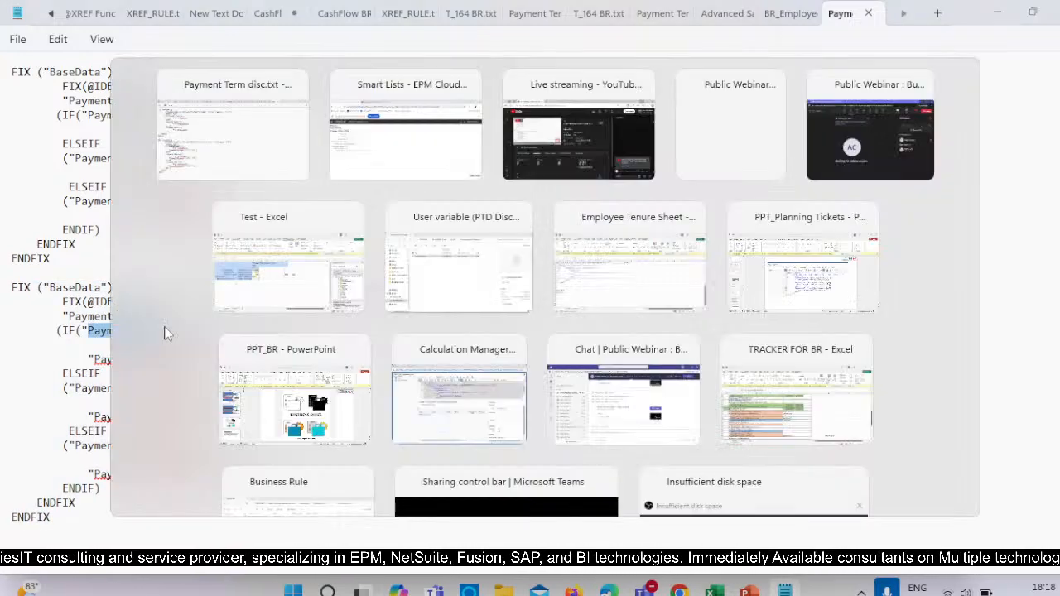
{"action": "key", "text": "ctrl+v"}
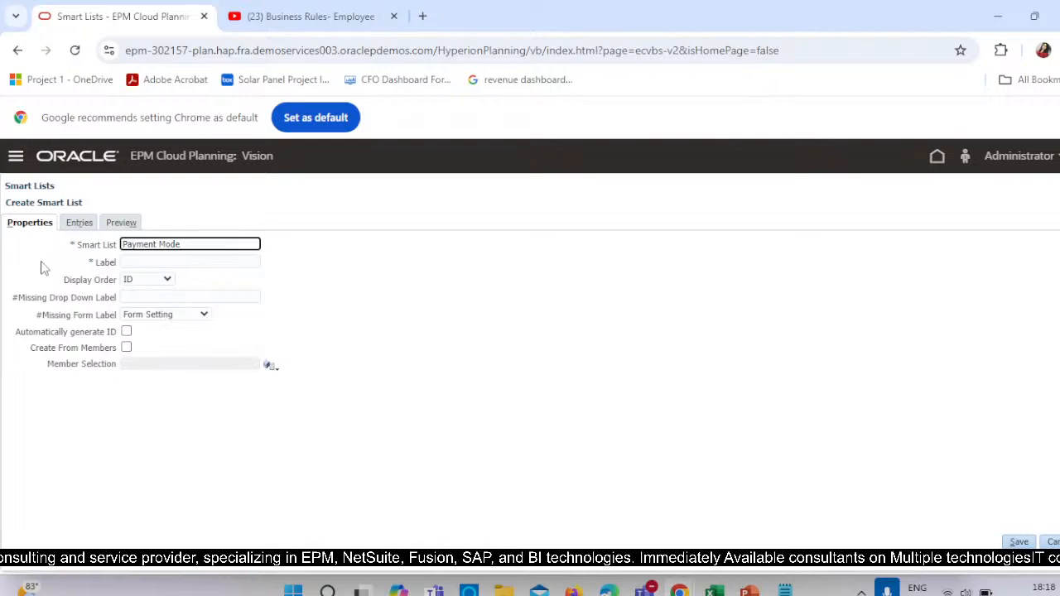
Change the new smart list's name to PaymentMode, without a space.
{"action": "left_click", "coordinate": [151, 261]}
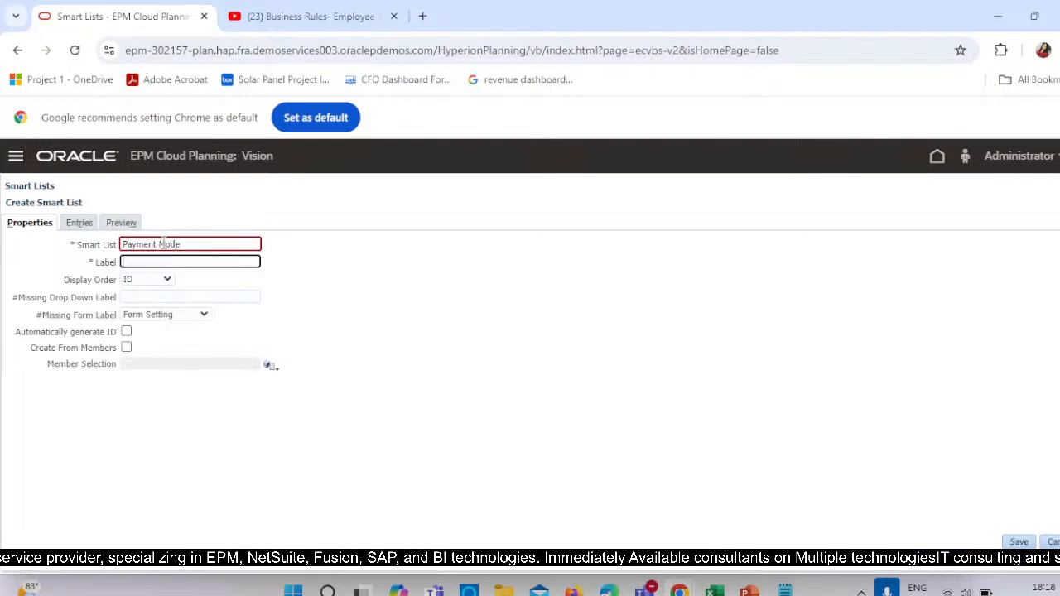
{"action": "left_click", "coordinate": [163, 244]}
{"action": "key", "text": "alt+Tab"}
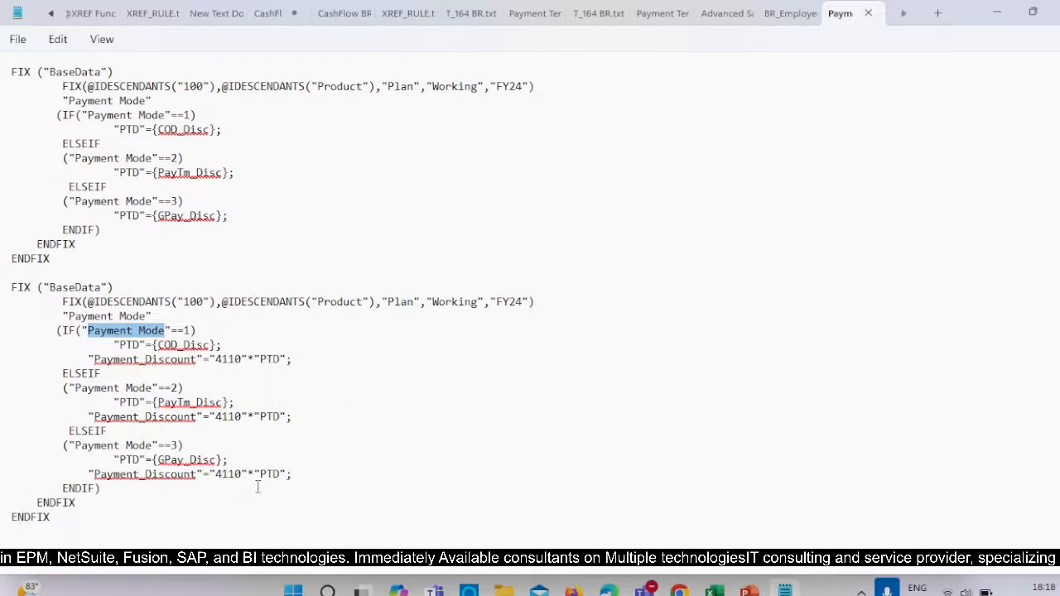
{"action": "key", "text": "alt+Tab"}
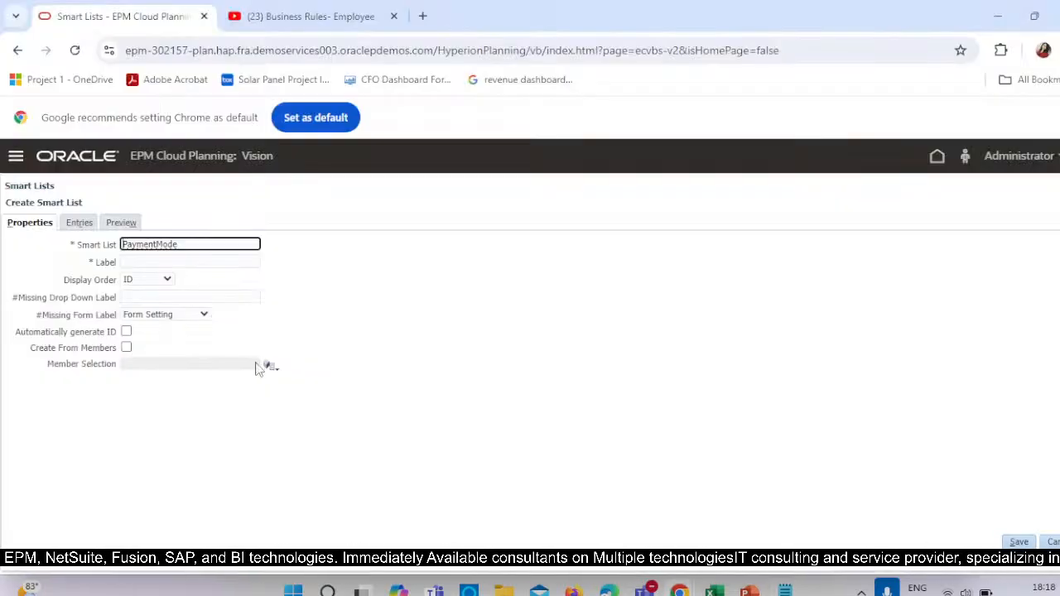
Label the smart list Payment Mode and set its display order to ID.
{"action": "left_click", "coordinate": [138, 262]}
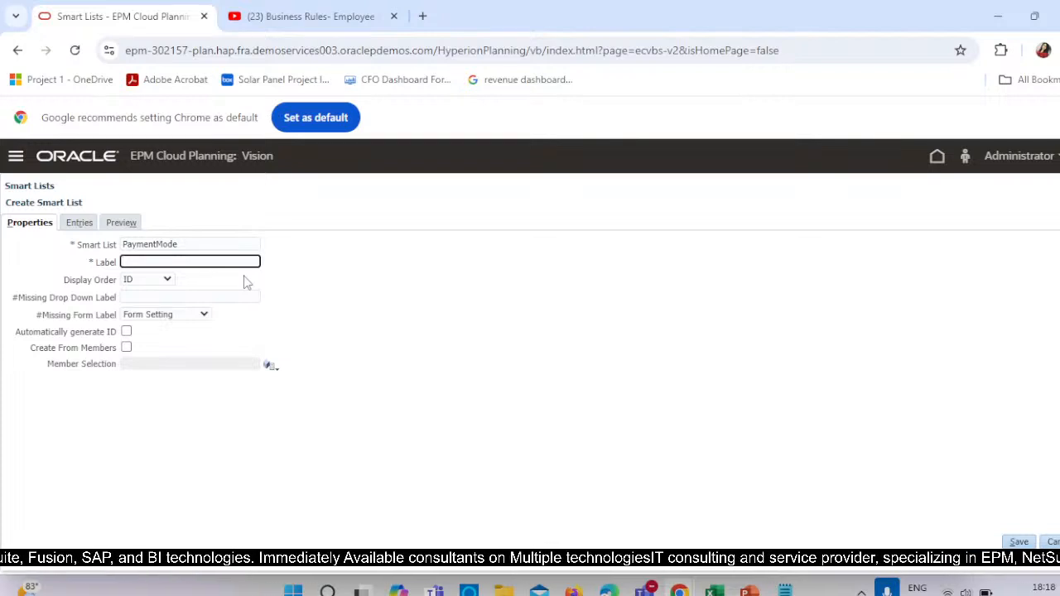
{"action": "left_click", "coordinate": [244, 277]}
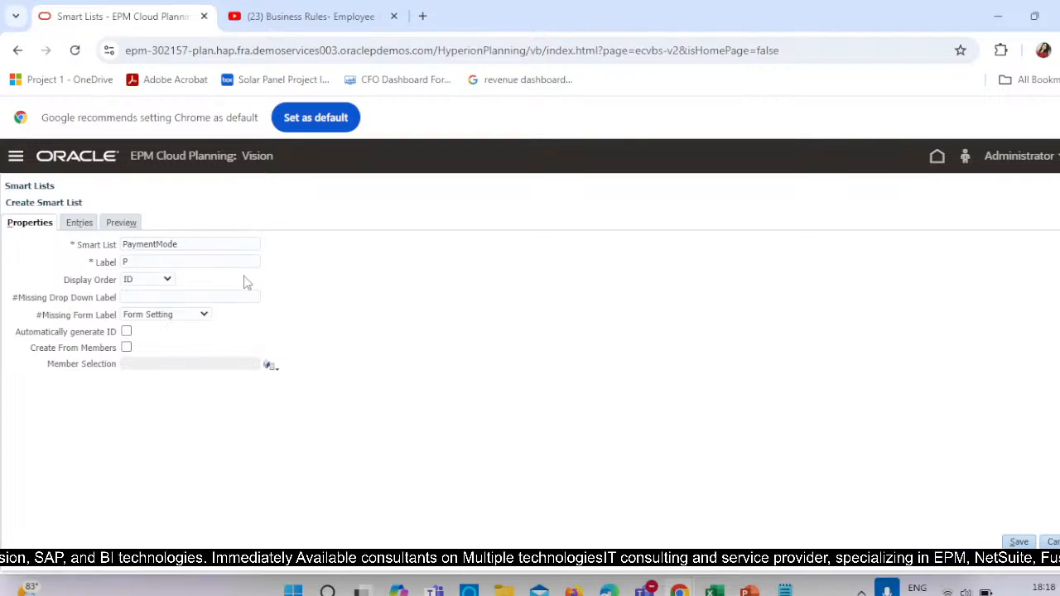
{"action": "left_click", "coordinate": [184, 262]}
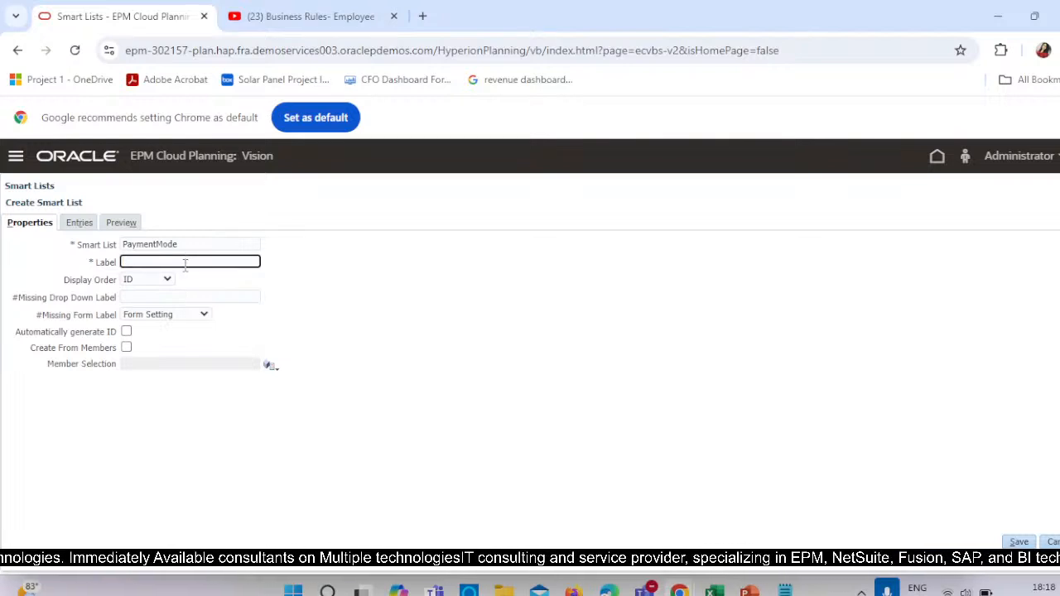
{"action": "key", "text": "ctrl+v"}
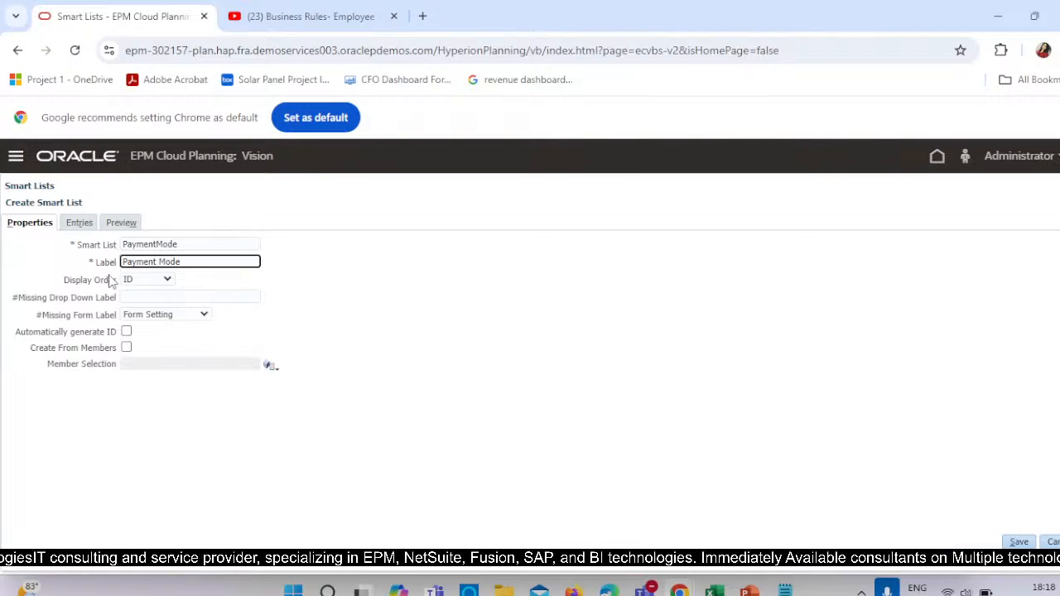
{"action": "left_click", "coordinate": [137, 280]}
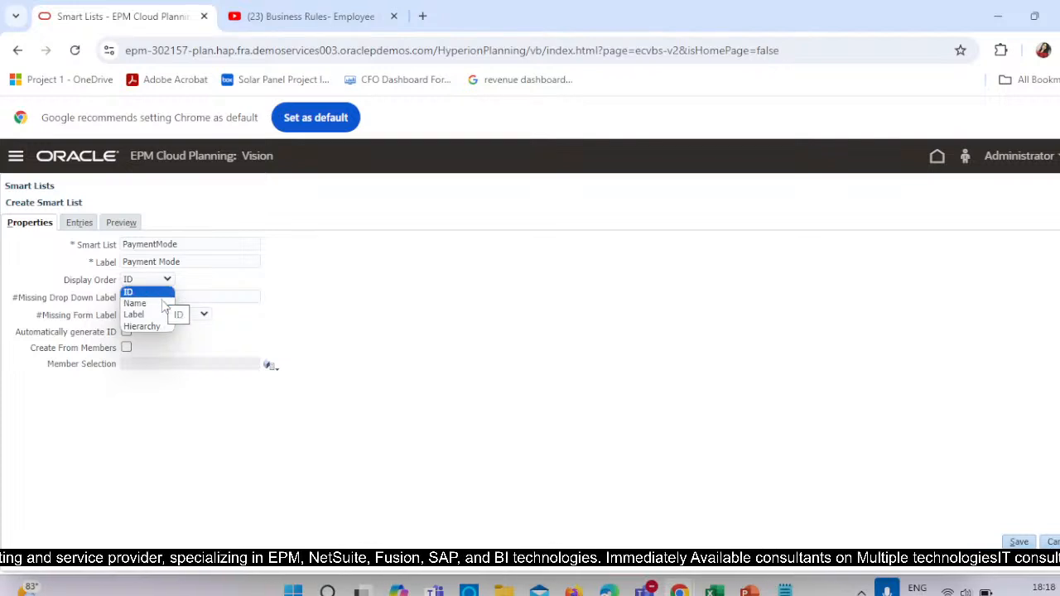
{"action": "left_click", "coordinate": [137, 294]}
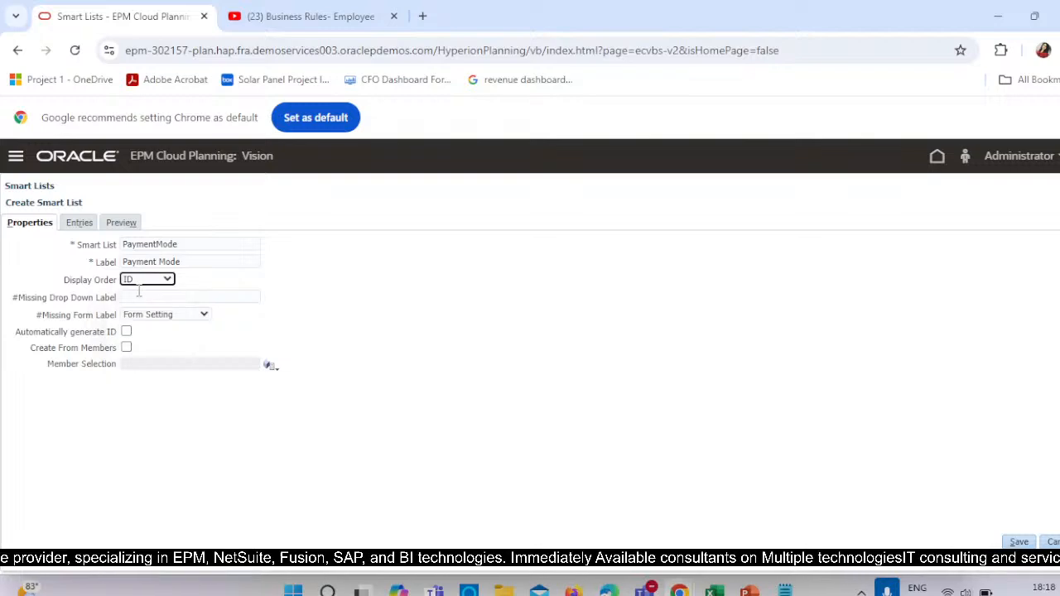
Switch to the Excel ad hoc grid, examine the choices offered in the Payment Mode cell C7, and return to Planning.
{"action": "key", "text": "alt+Tab"}
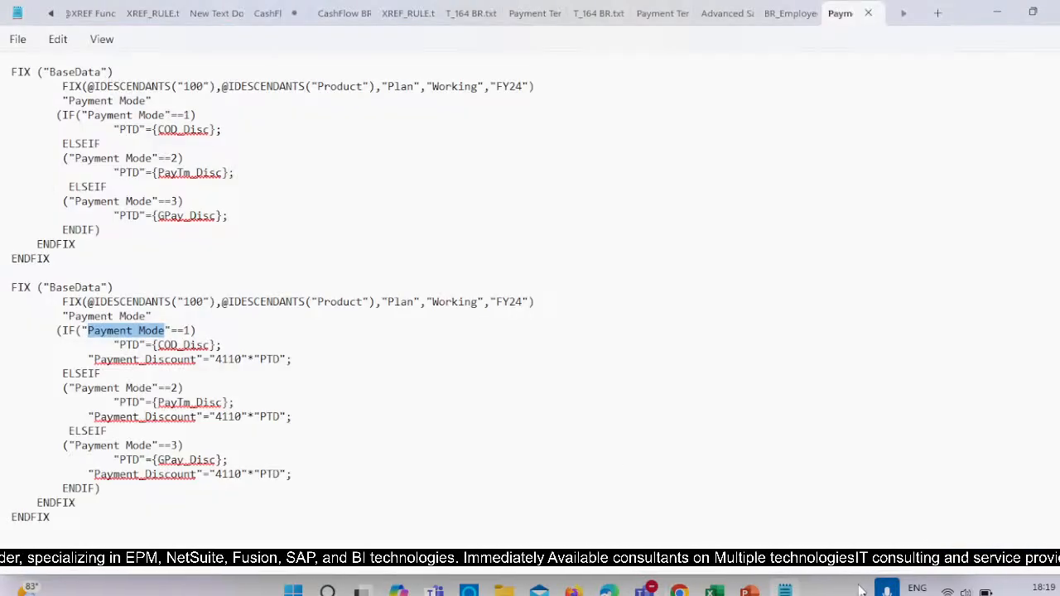
{"action": "key", "text": "alt+Tab"}
{"action": "left_click", "coordinate": [722, 591]}
{"action": "left_click", "coordinate": [910, 490]}
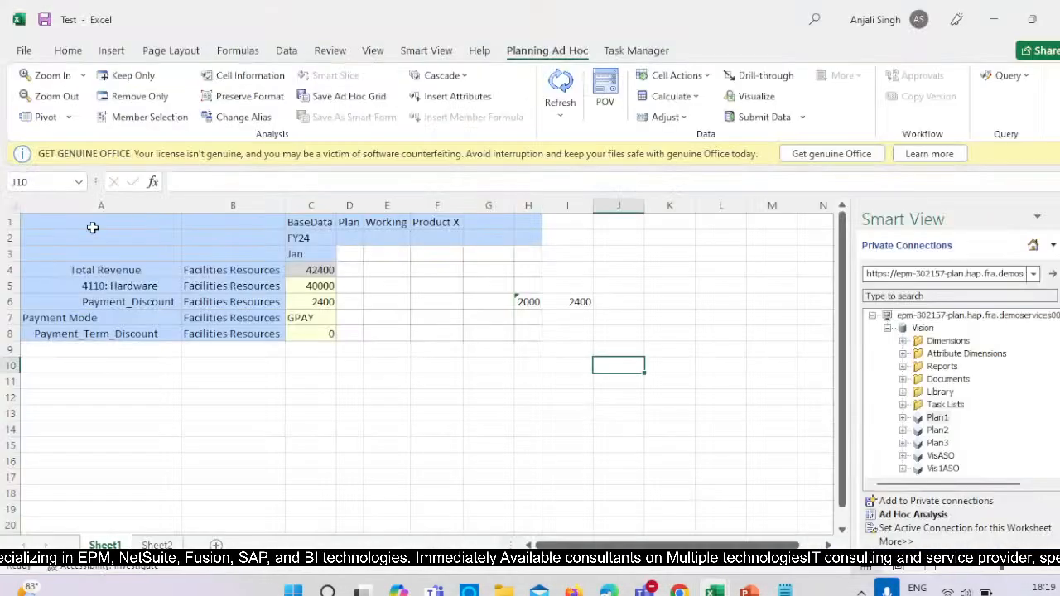
{"action": "left_click", "coordinate": [331, 320]}
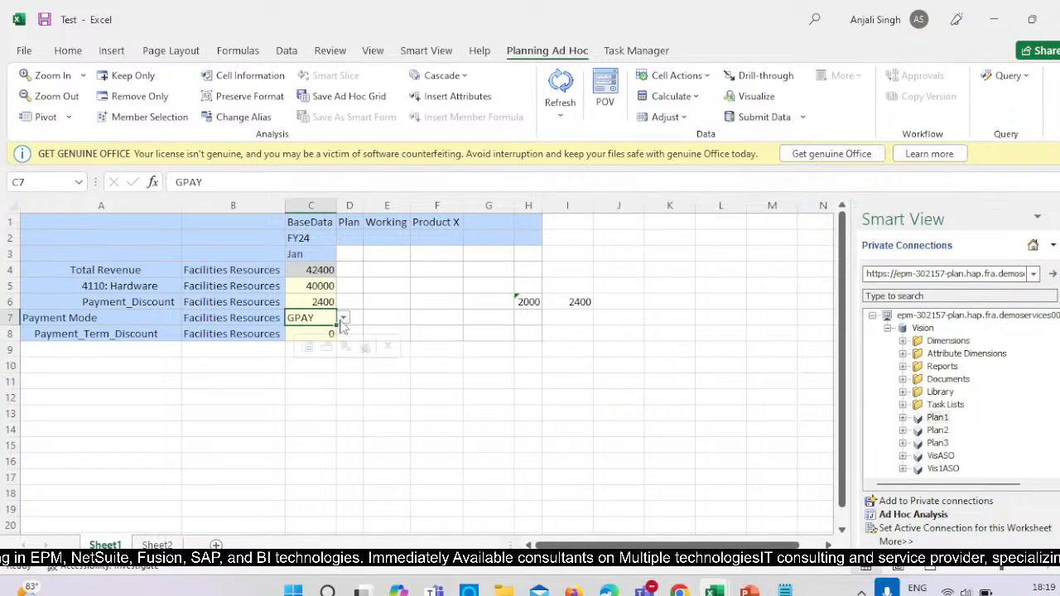
{"action": "left_click", "coordinate": [343, 318]}
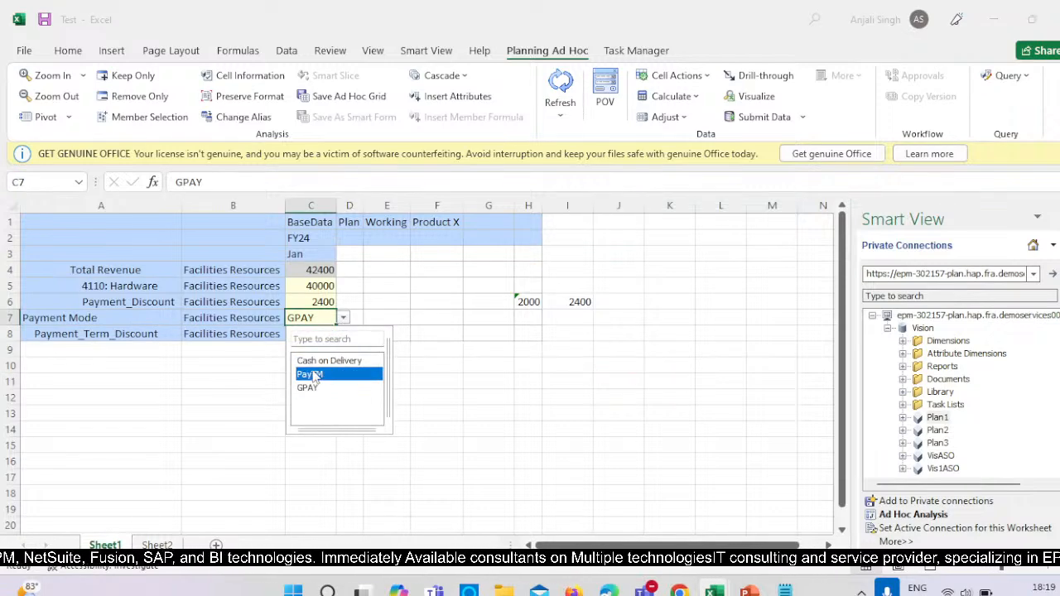
{"action": "key", "text": "alt+Tab"}
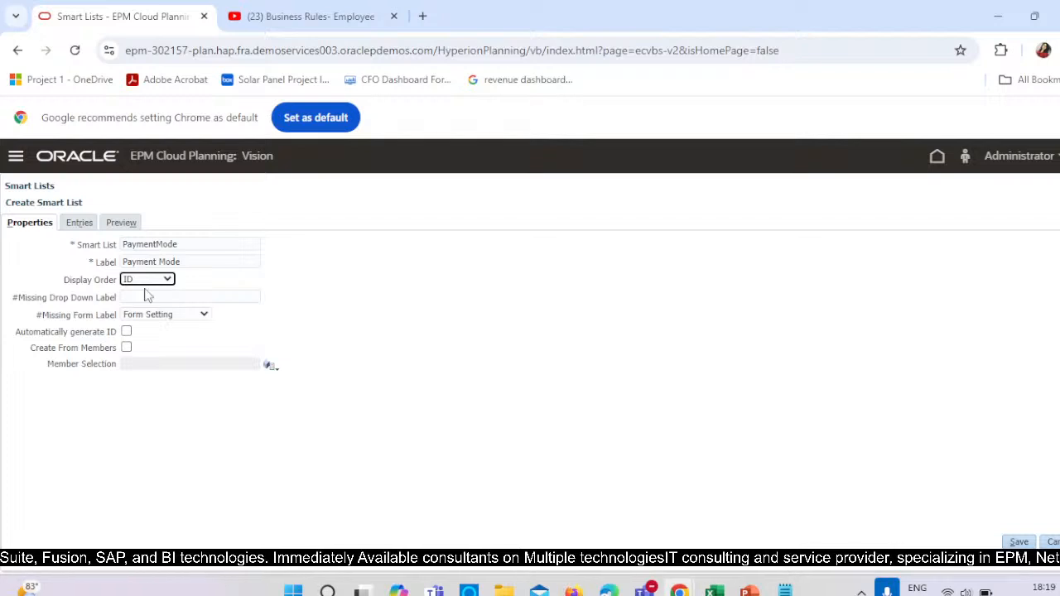
Add the smart list's first entry with ID 1, using GooglePay as both name and label.
{"action": "left_click", "coordinate": [71, 232]}
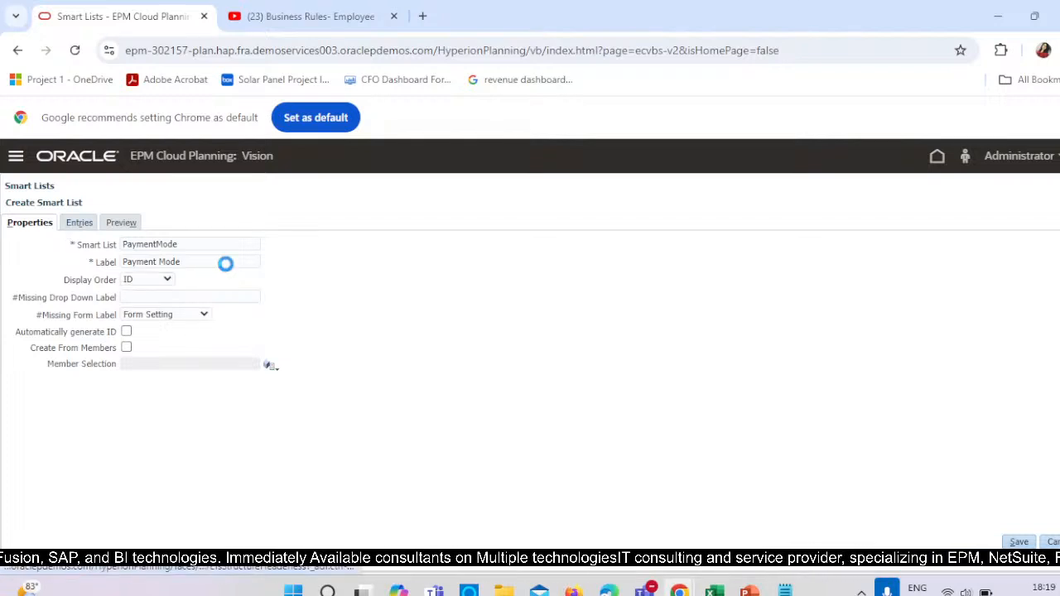
{"action": "left_click", "coordinate": [106, 243]}
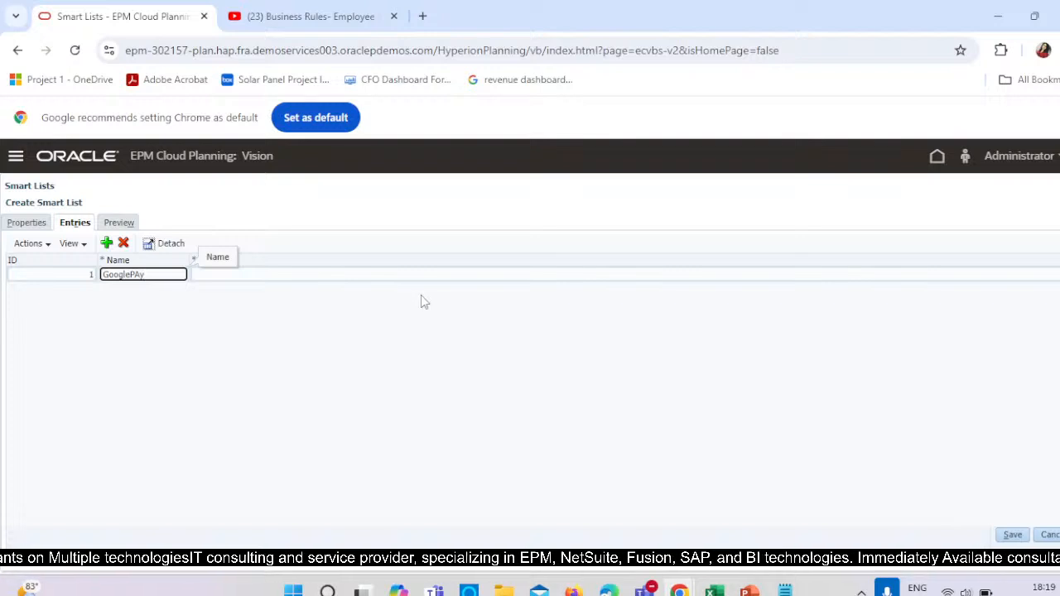
{"action": "left_click", "coordinate": [293, 275]}
{"action": "type", "text": "GooglePay"}
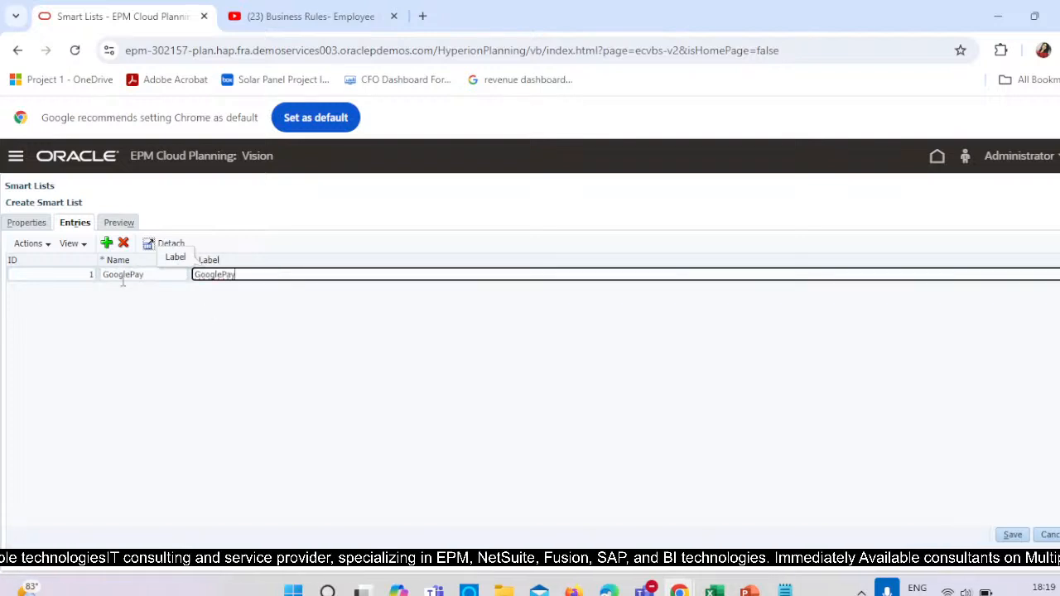
Add a second smart list entry with ID 2, using PaYTm as both name and label.
{"action": "left_click", "coordinate": [106, 243]}
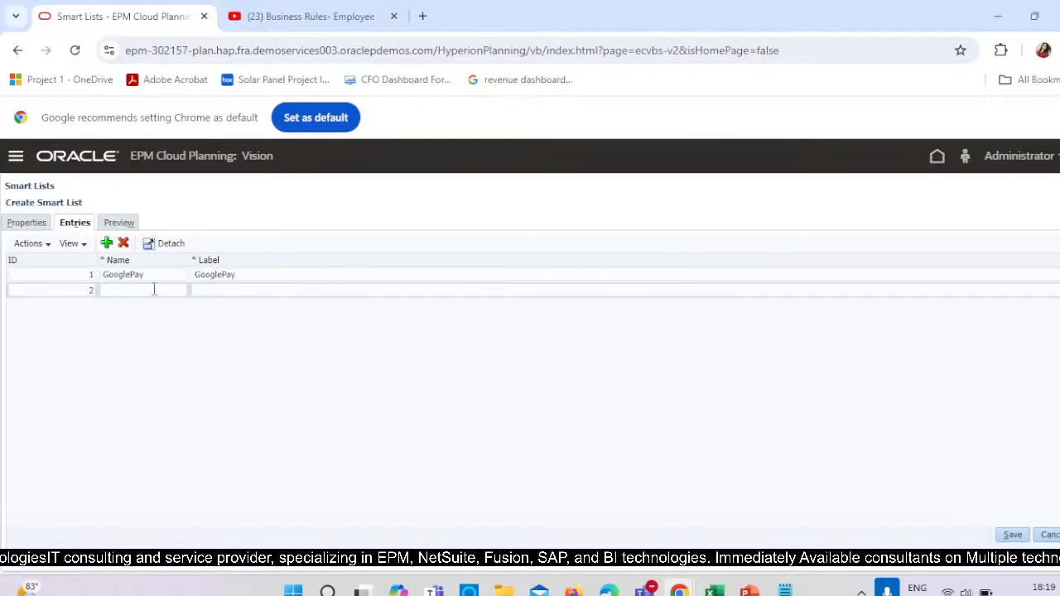
{"action": "left_click", "coordinate": [149, 288]}
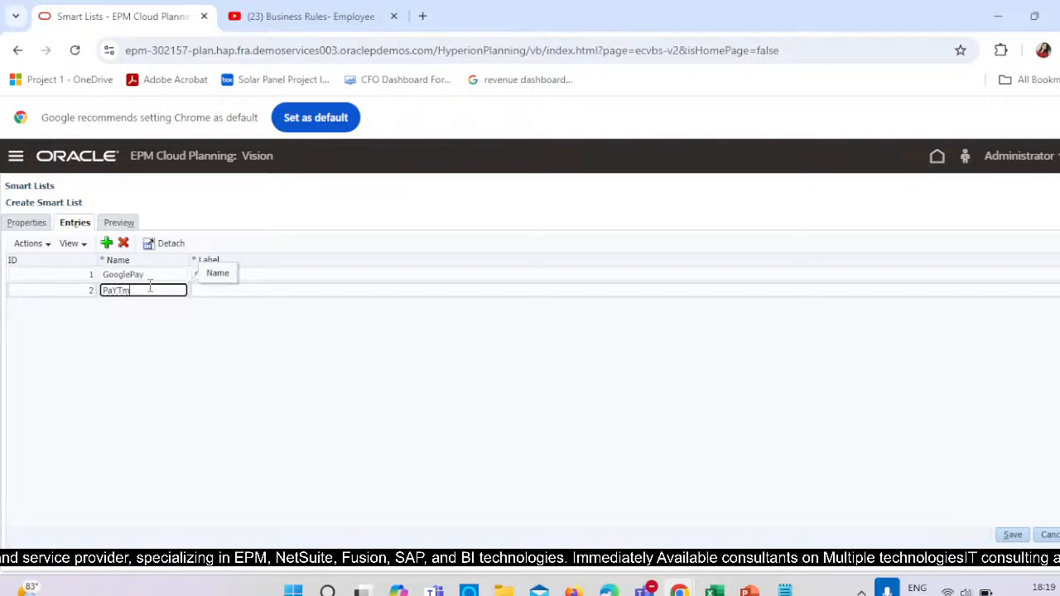
{"action": "type", "text": "PaYTM"}
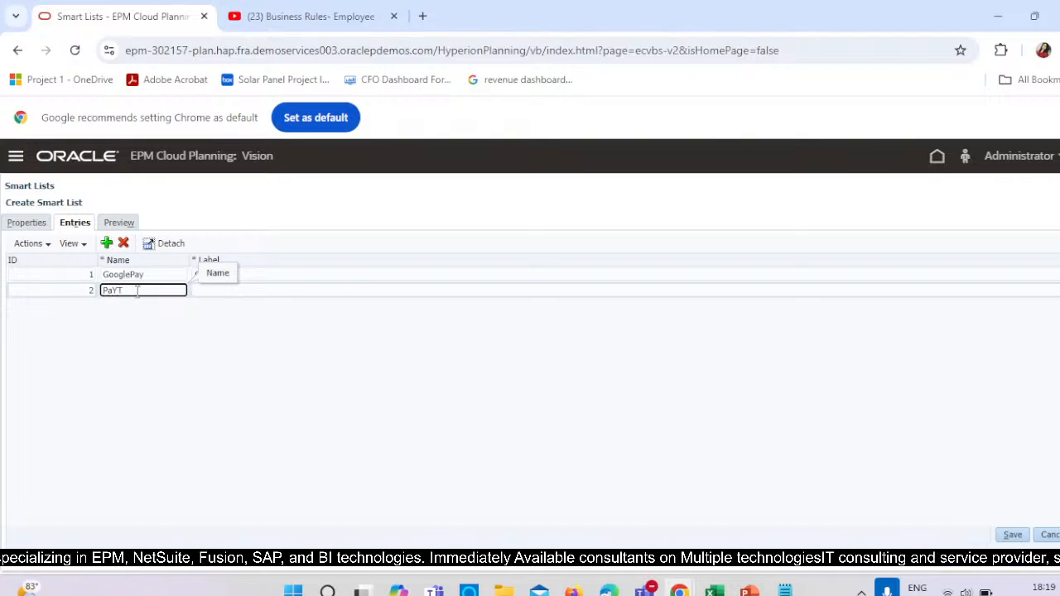
{"action": "left_click", "coordinate": [213, 291]}
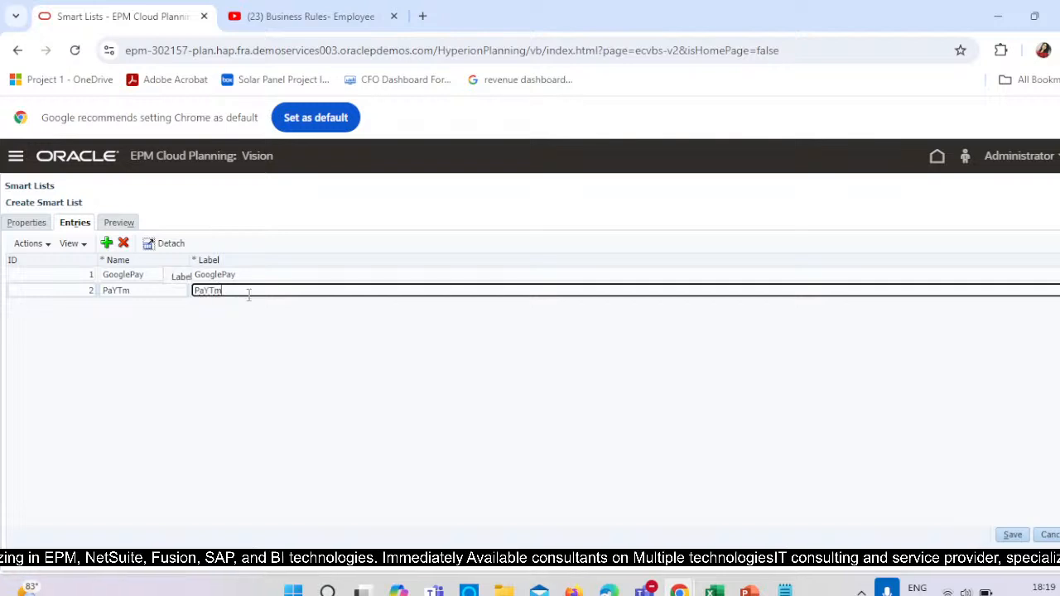
Add a third smart list entry with ID 3, named COD and labelled Cash on Delivery.
{"action": "left_click", "coordinate": [107, 244]}
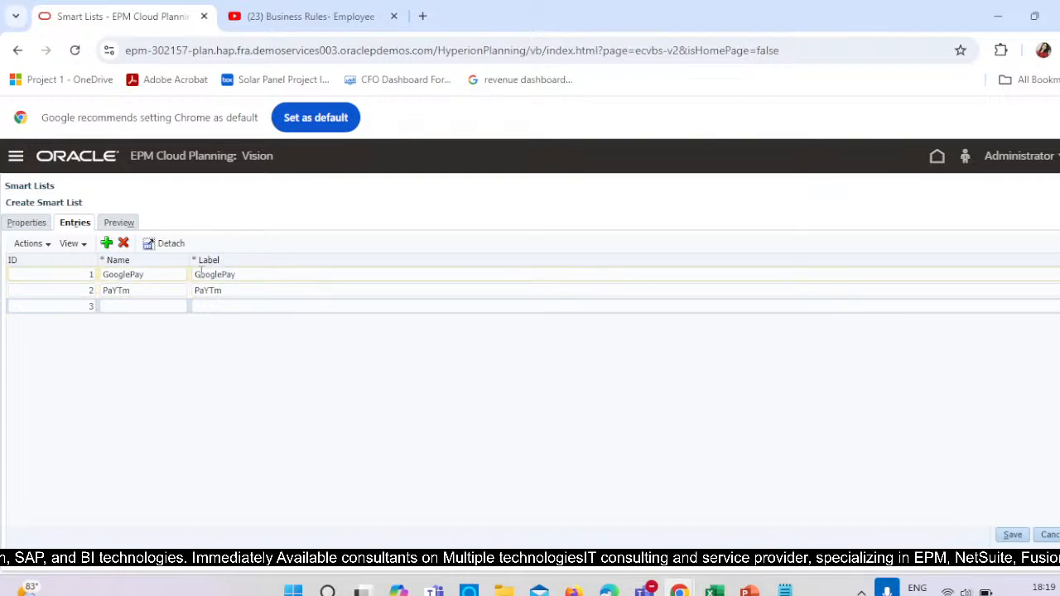
{"action": "left_click", "coordinate": [172, 305]}
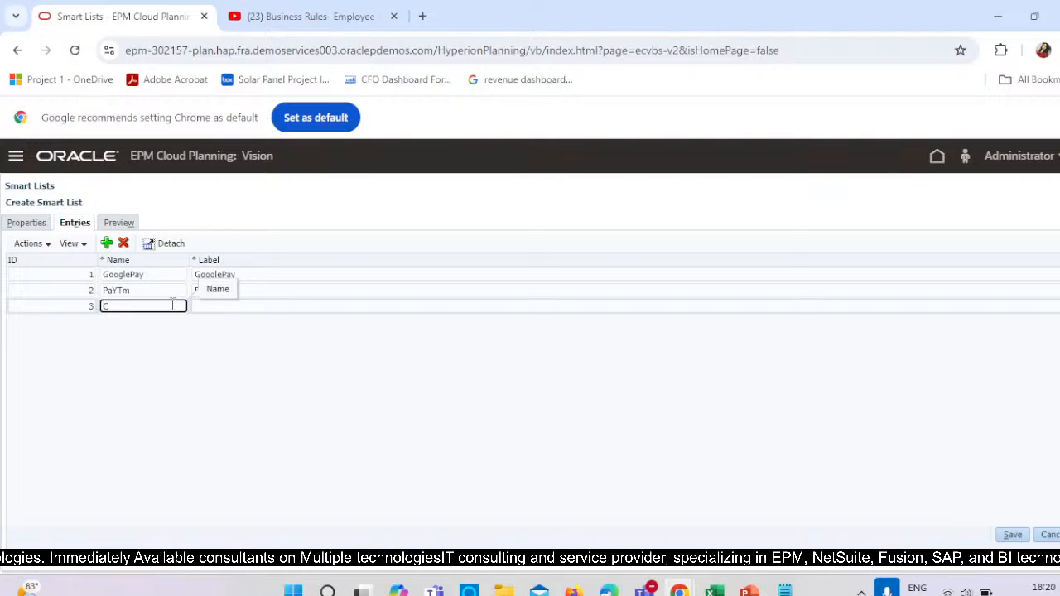
{"action": "left_click", "coordinate": [255, 305]}
{"action": "key", "text": "BackSpace"}
{"action": "key", "text": "BackSpace"}
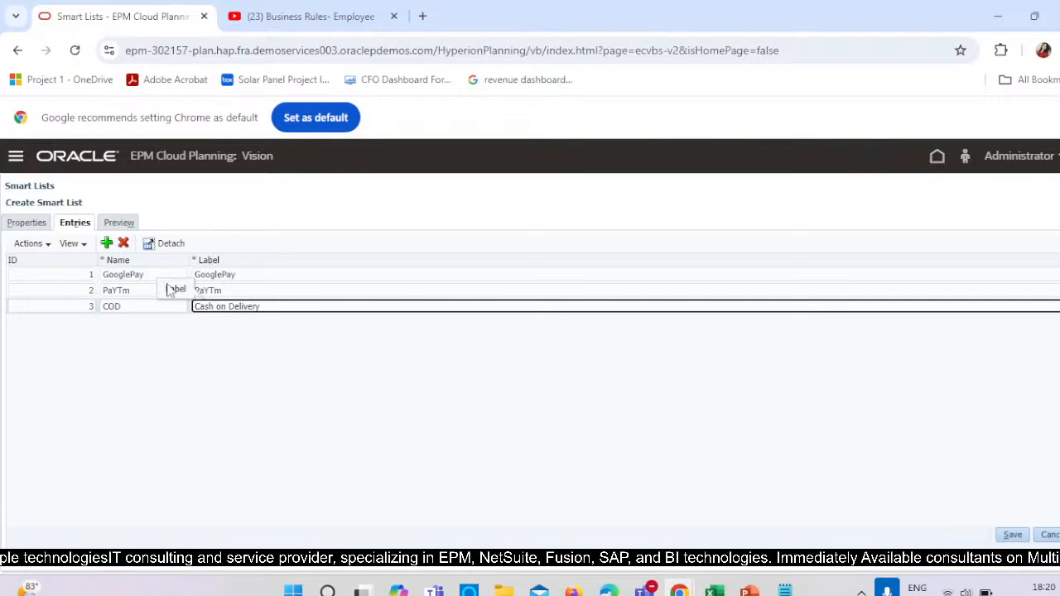
Preview the PaymentMode smart list's entries and save the list.
{"action": "left_click", "coordinate": [125, 223]}
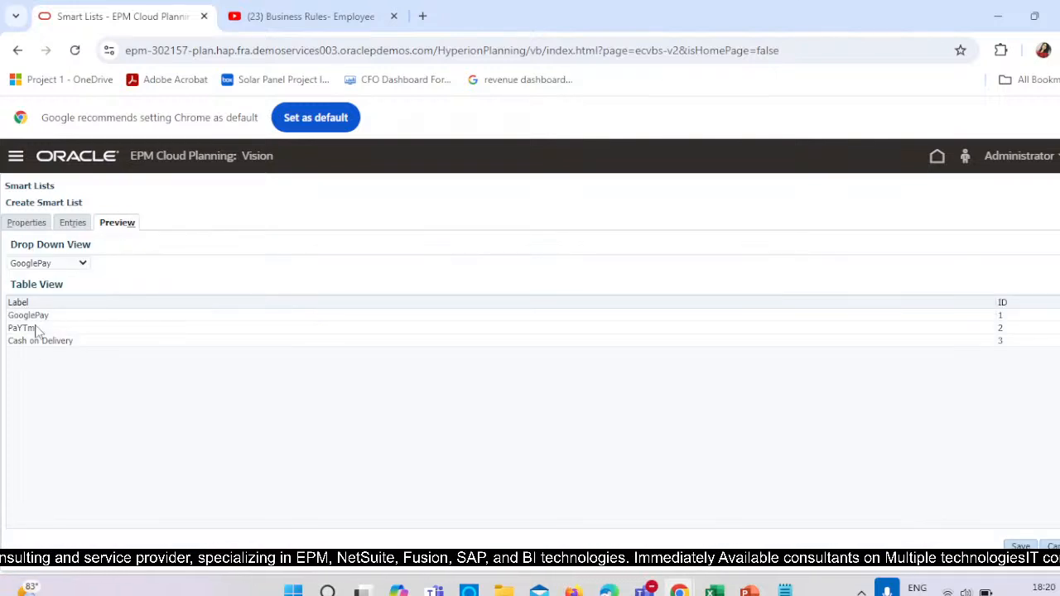
{"action": "left_click", "coordinate": [1019, 546]}
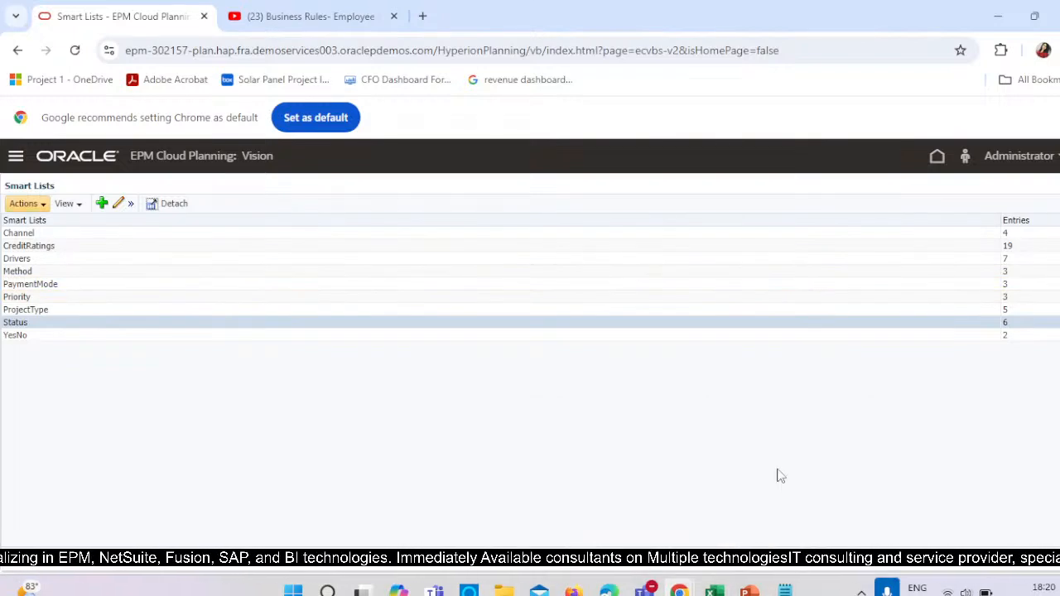
{"action": "mouse_move", "coordinate": [678, 590]}
{"action": "left_click", "coordinate": [603, 498]}
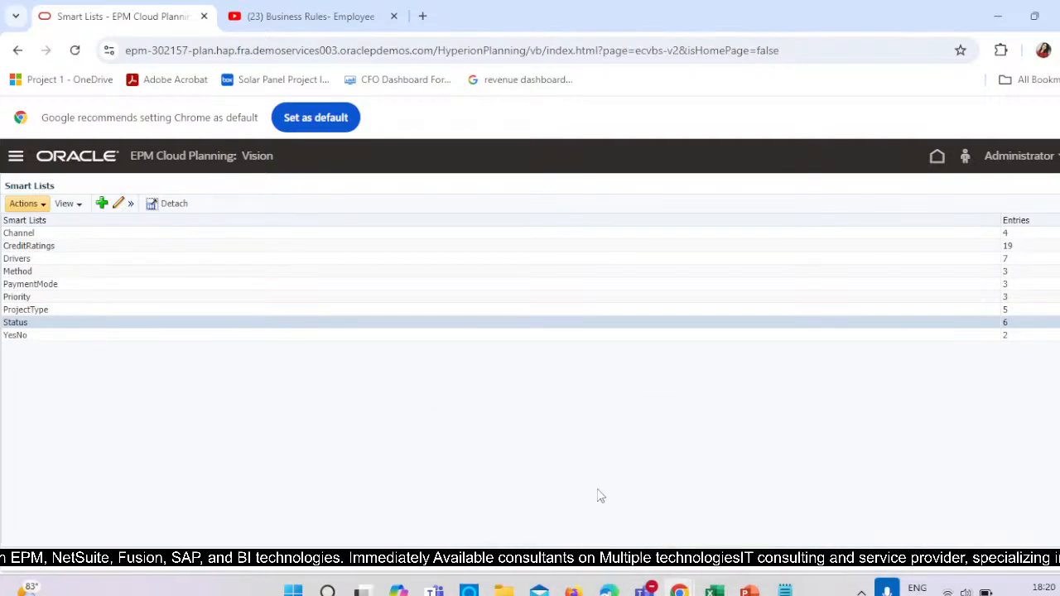
Open the application's Dimensions page and show the Account dimension for all cubes.
{"action": "left_click", "coordinate": [16, 156]}
{"action": "scroll", "coordinate": [745, 471], "scroll_direction": "down", "scroll_amount": 3}
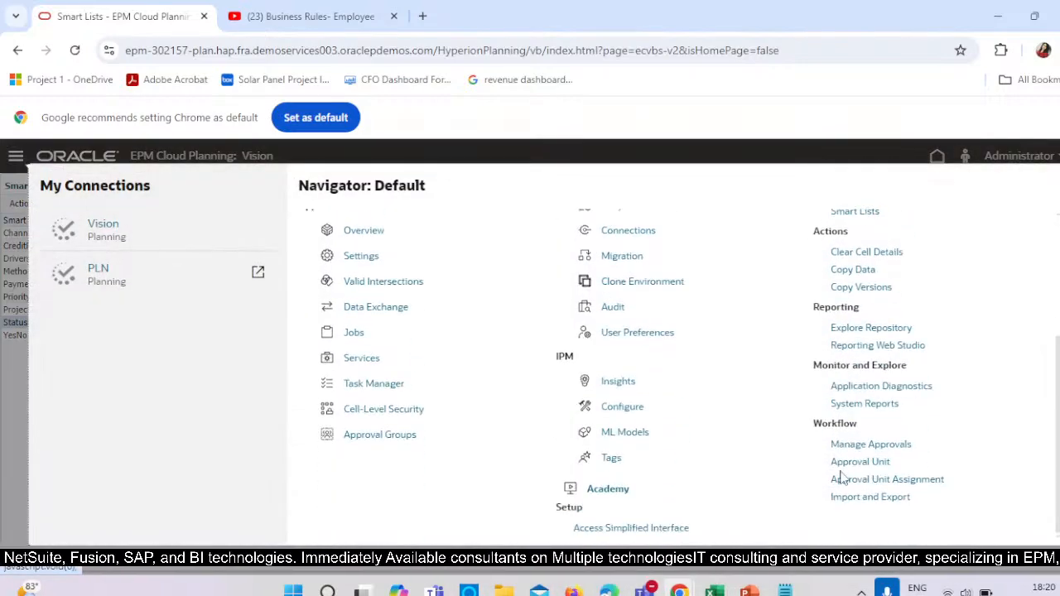
{"action": "scroll", "coordinate": [924, 343], "scroll_direction": "up", "scroll_amount": 3}
{"action": "left_click", "coordinate": [796, 291]}
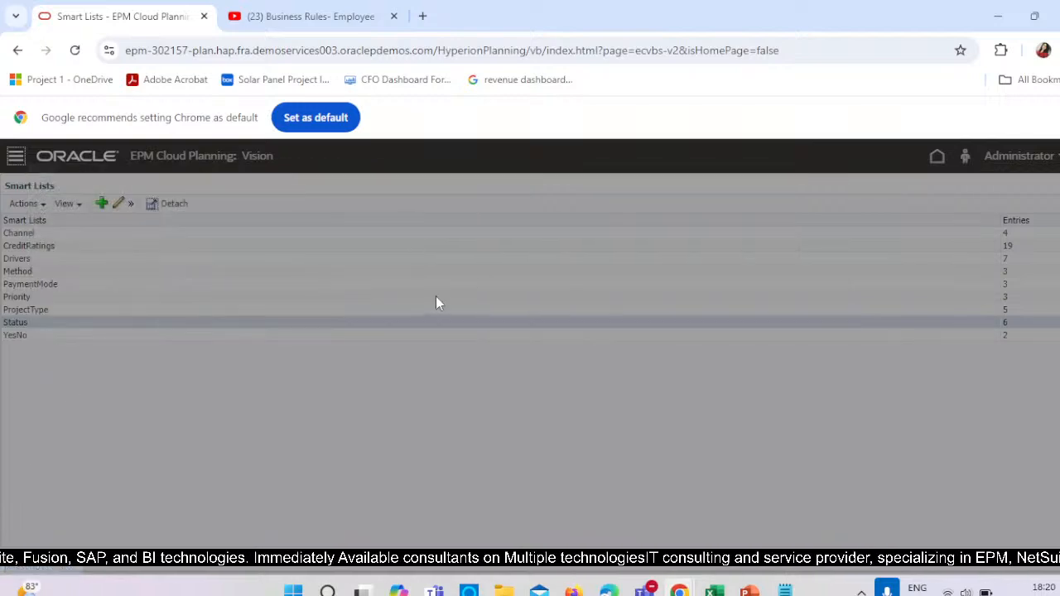
{"action": "left_click", "coordinate": [83, 224]}
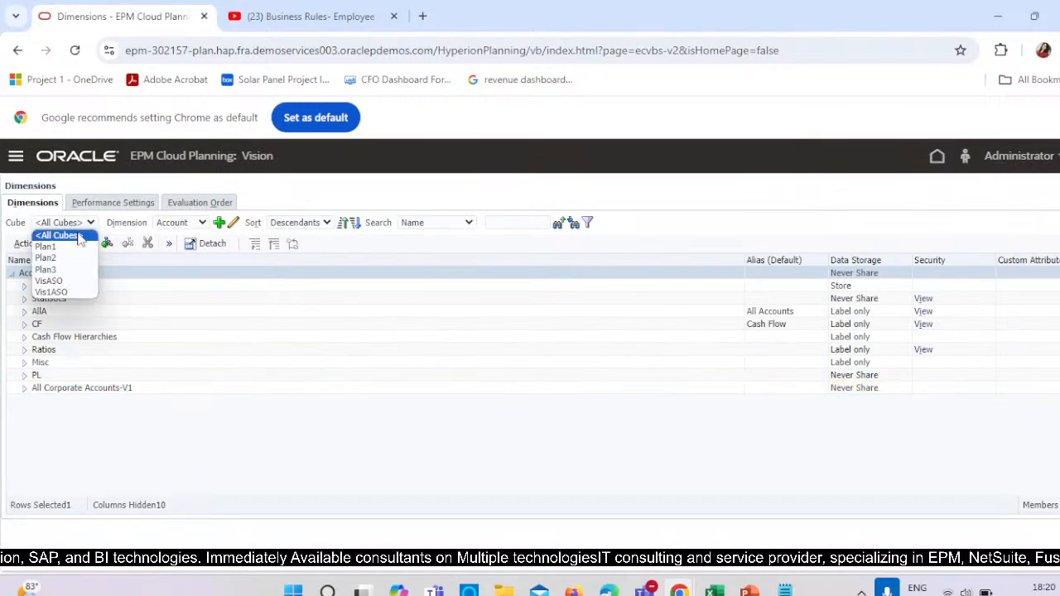
{"action": "left_click", "coordinate": [58, 234]}
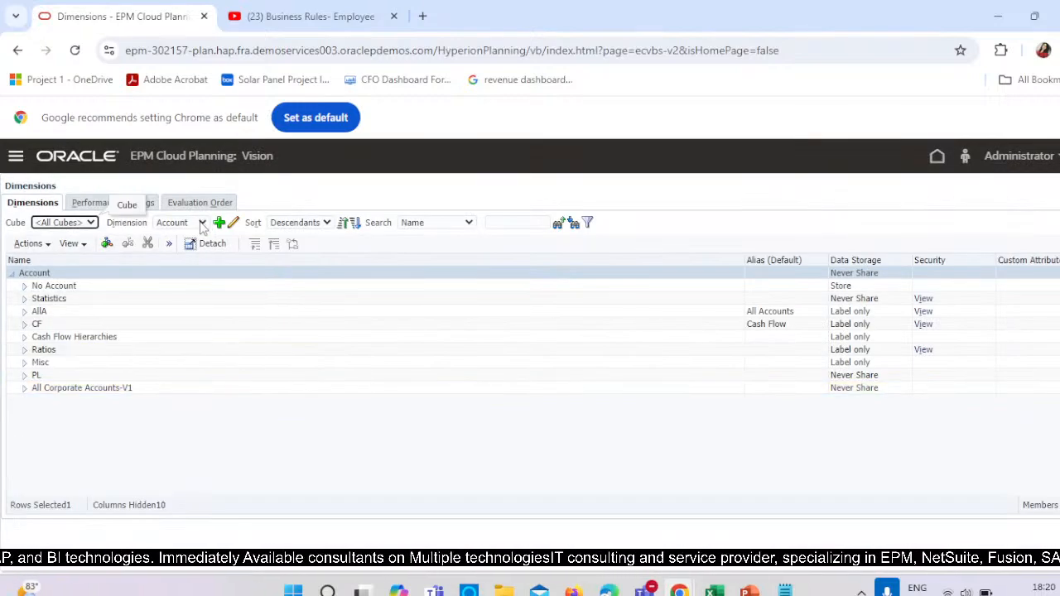
{"action": "left_click", "coordinate": [202, 223]}
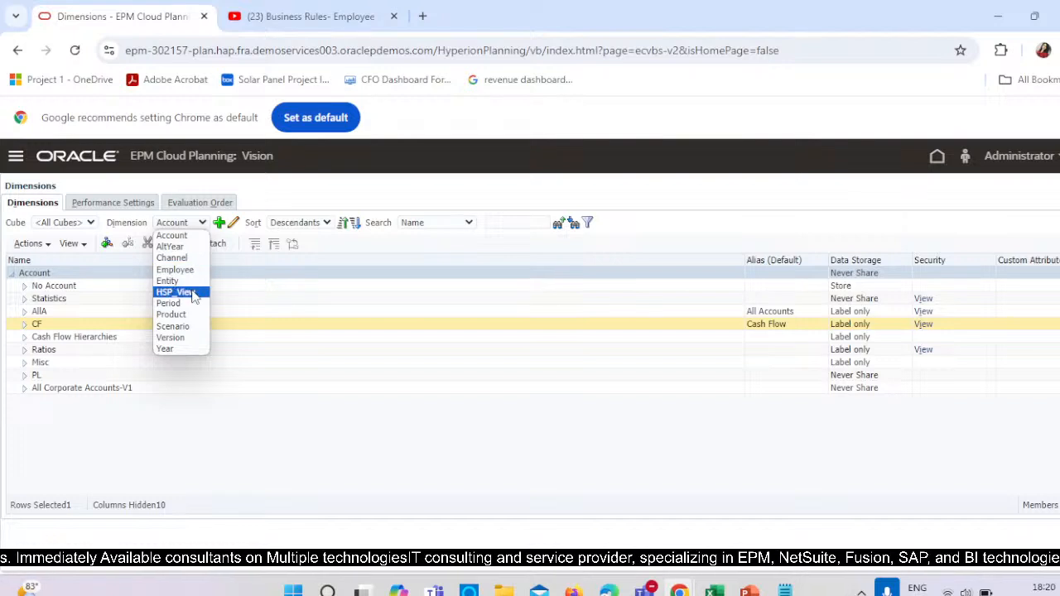
{"action": "left_click", "coordinate": [170, 238]}
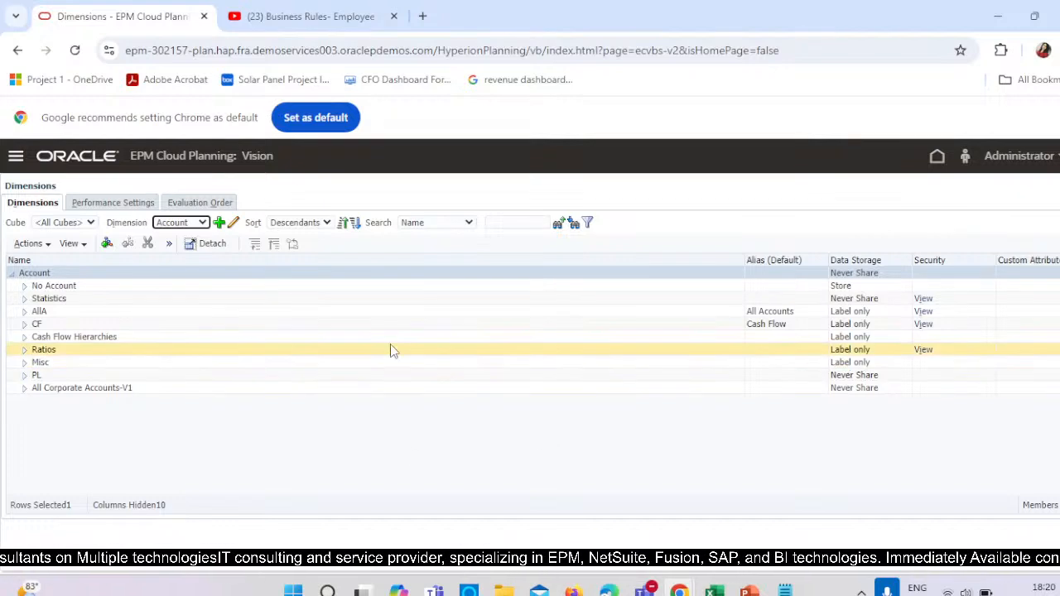
Expand and select the Misc account, and review the PowerPoint slide describing the two members needed, returning to Planning.
{"action": "left_click", "coordinate": [25, 362]}
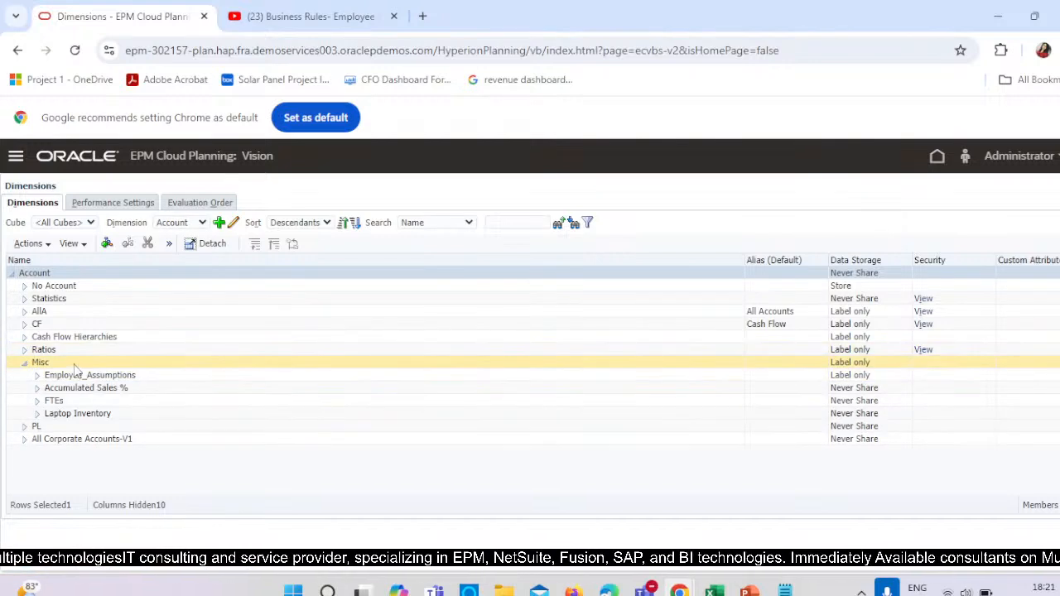
{"action": "left_click", "coordinate": [76, 363]}
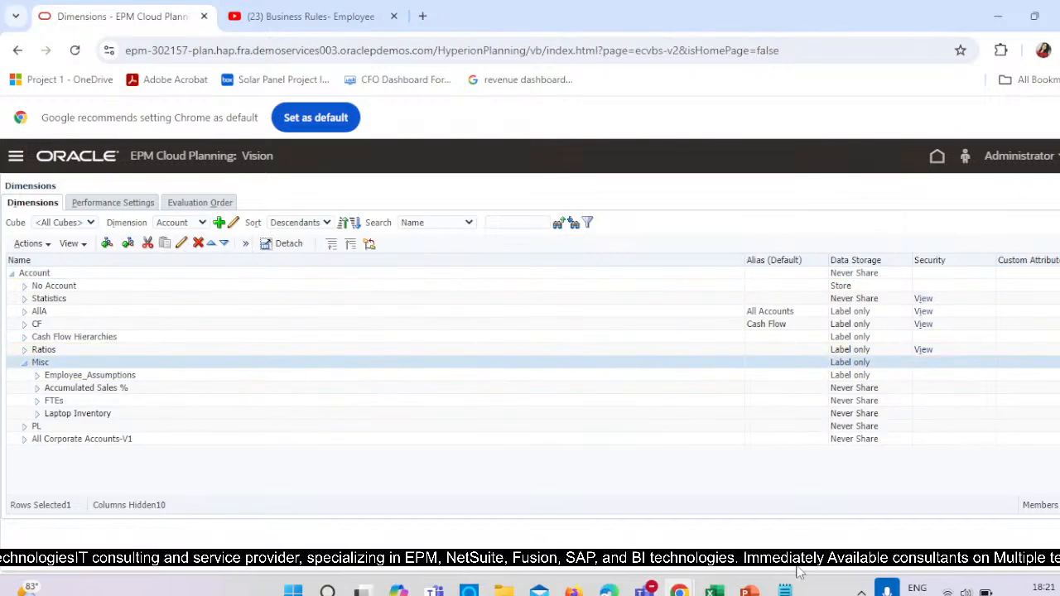
{"action": "mouse_move", "coordinate": [749, 589]}
{"action": "left_click", "coordinate": [712, 447]}
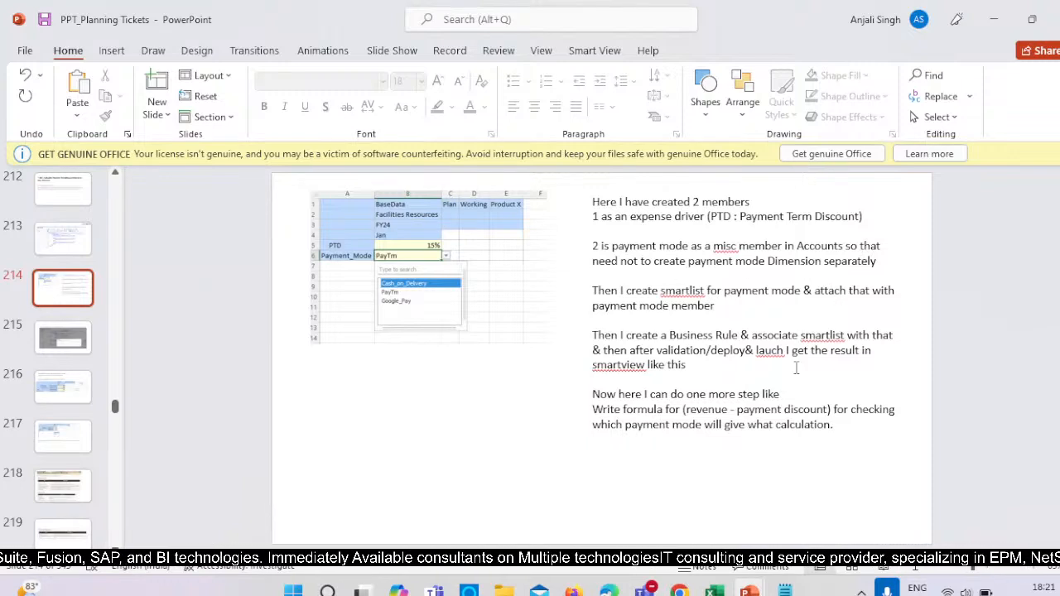
{"action": "key", "text": "alt+Tab"}
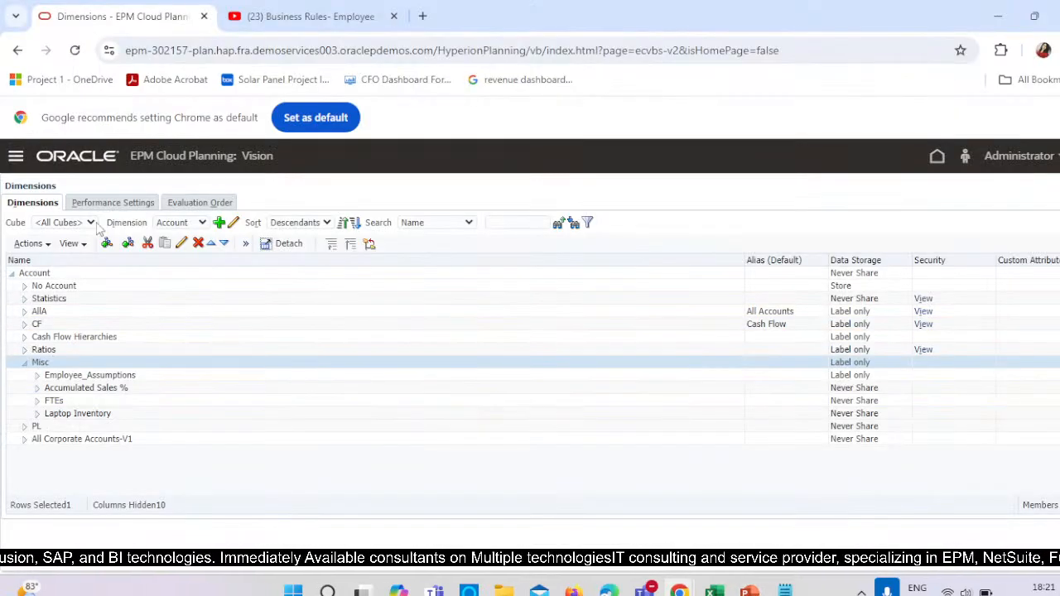
Add a child member under Misc named Payment Mode, copying the name from the rule script in Notepad.
{"action": "left_click", "coordinate": [107, 244]}
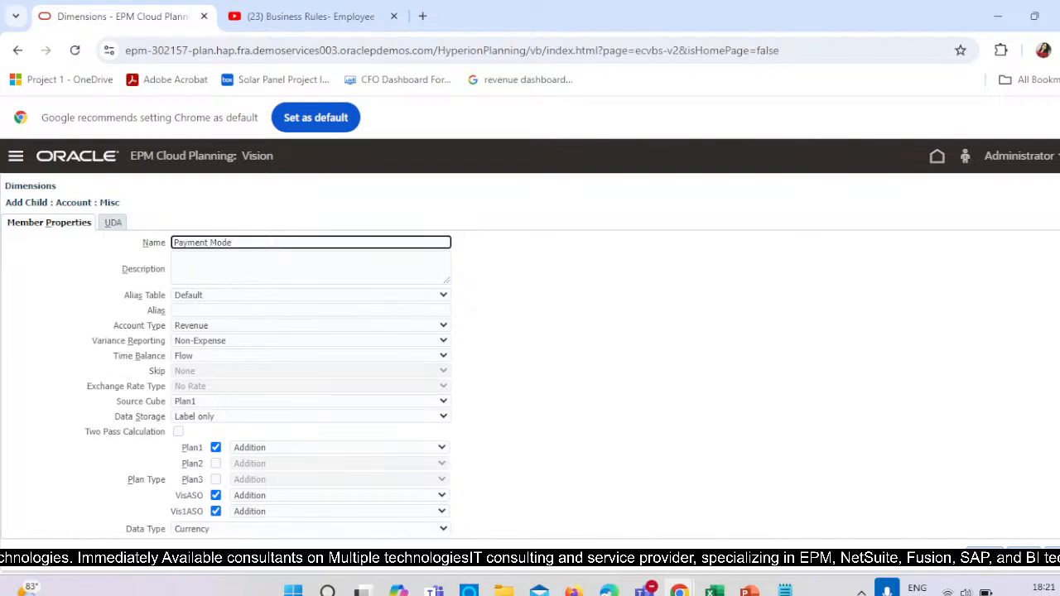
{"action": "key", "text": "alt+Tab"}
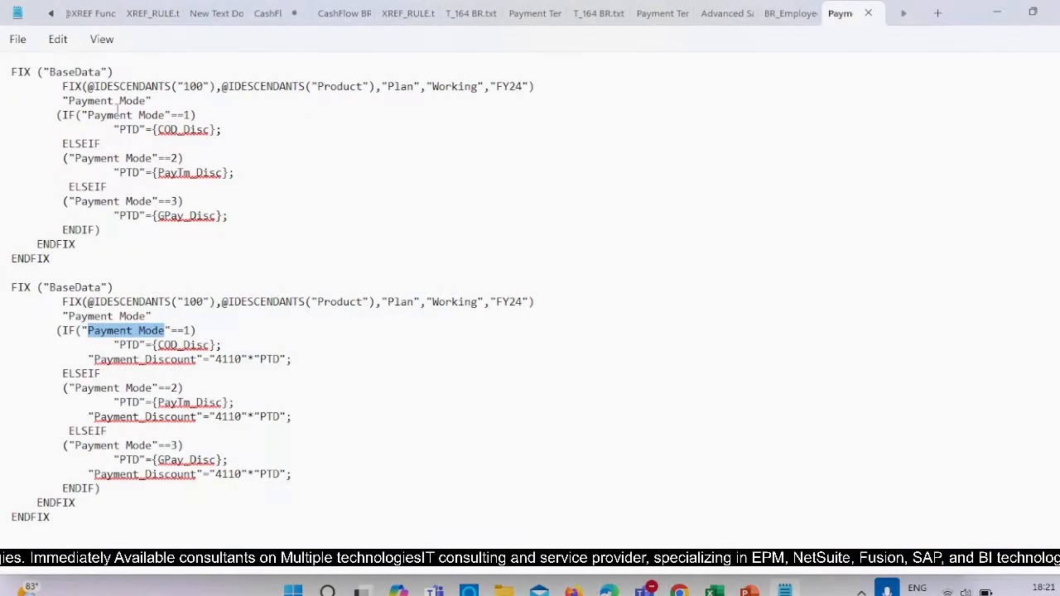
{"action": "left_click_drag", "start_coordinate": [75, 157], "coordinate": [154, 157]}
{"action": "key", "text": "ctrl+c"}
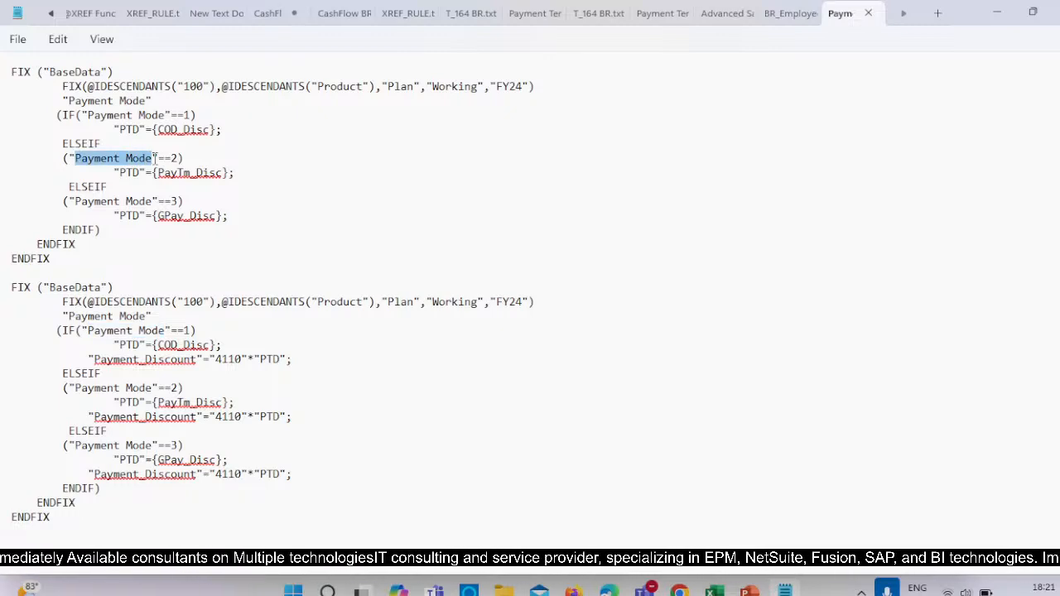
{"action": "key", "text": "alt+Tab"}
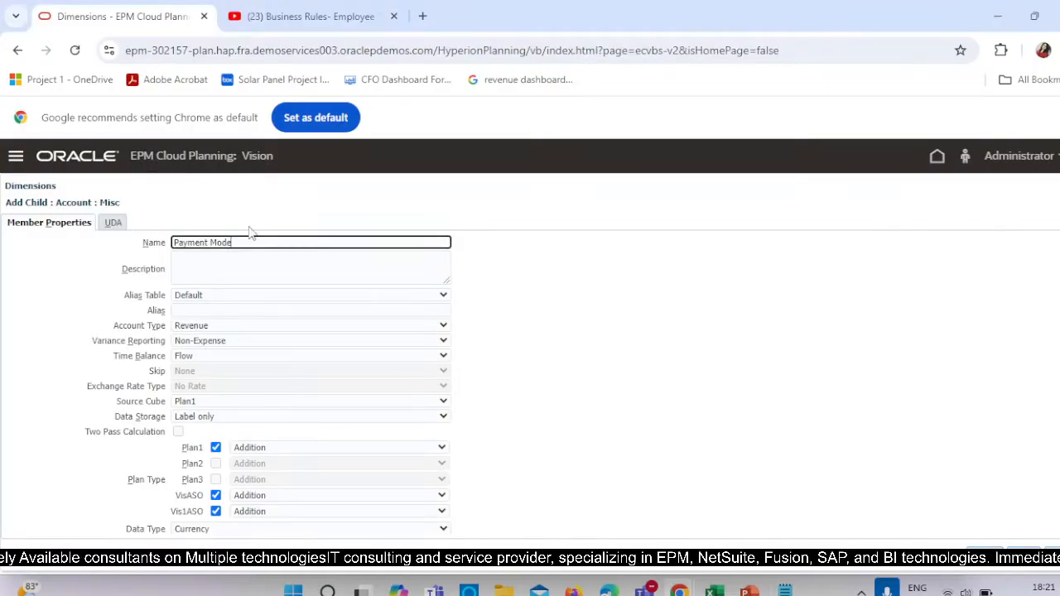
{"action": "left_click_drag", "start_coordinate": [254, 244], "coordinate": [54, 249]}
{"action": "key", "text": "ctrl+v"}
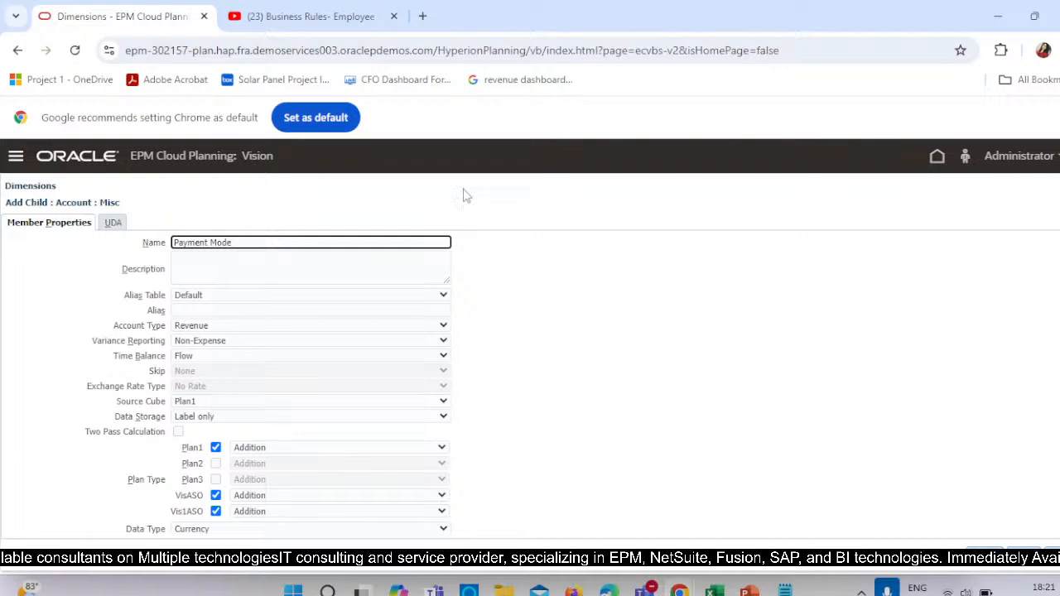
Set the Payment Mode member's data storage to Store and its account type to Saved Assumption.
{"action": "left_click", "coordinate": [194, 419]}
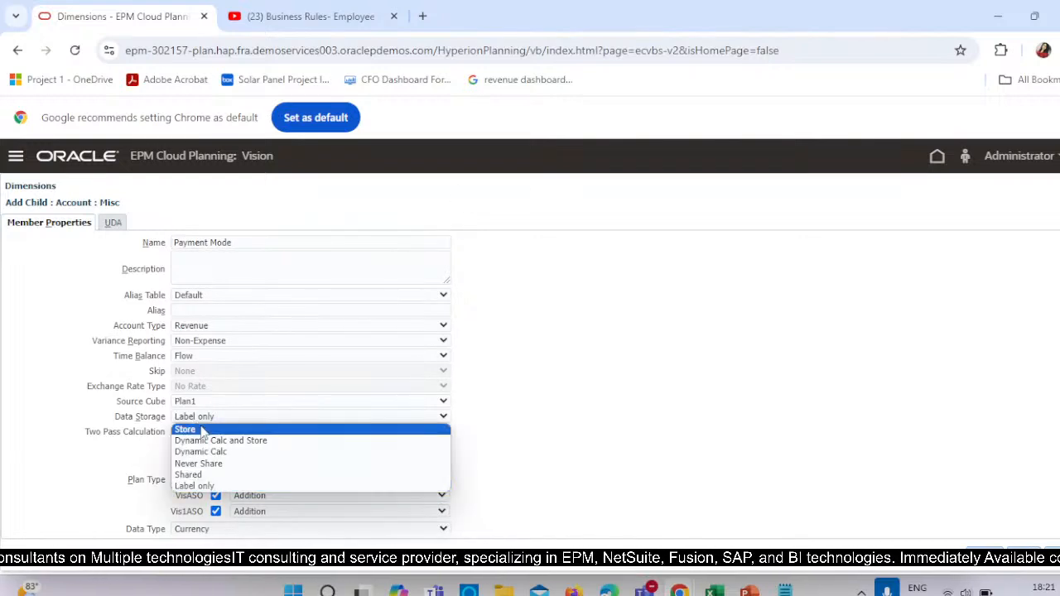
{"action": "left_click", "coordinate": [203, 430]}
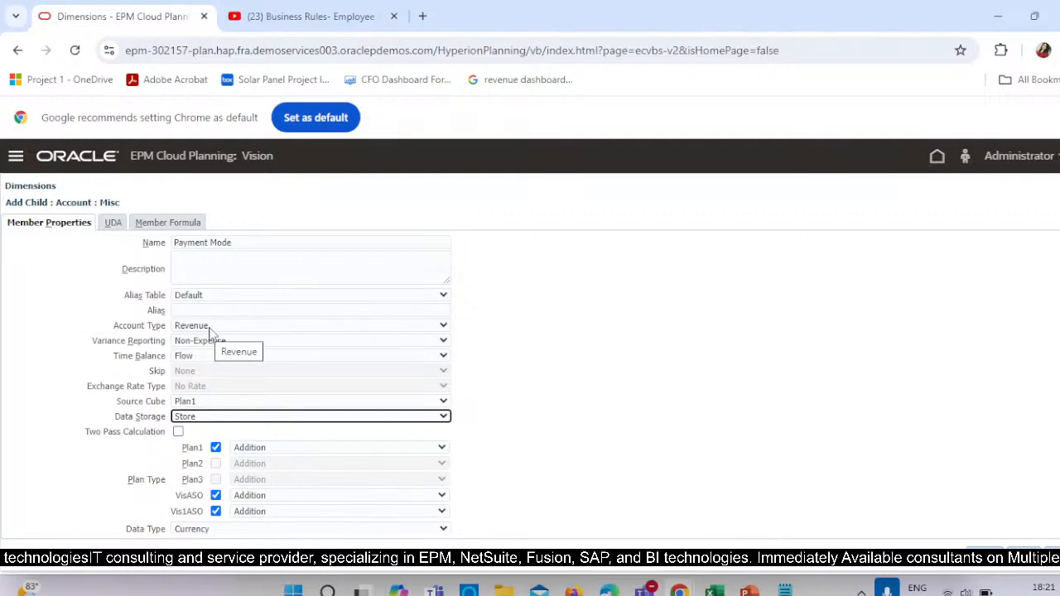
{"action": "left_click", "coordinate": [209, 327]}
{"action": "left_click", "coordinate": [216, 395]}
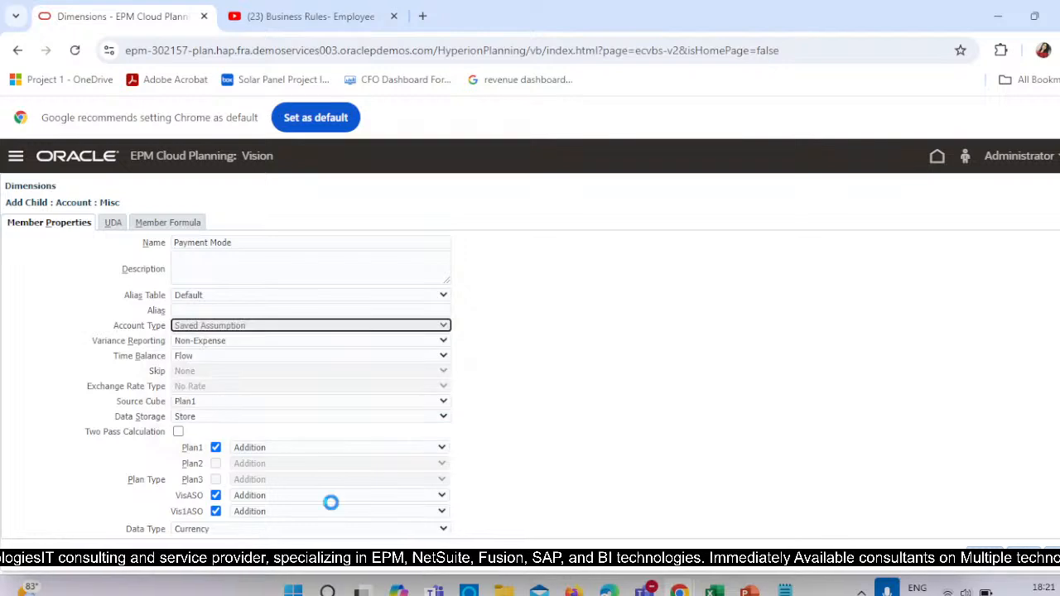
Set the Payment Mode member's data type to SmartList, attach the PaymentMode smart list and save the member.
{"action": "scroll", "coordinate": [345, 505], "scroll_direction": "down", "scroll_amount": 1}
{"action": "left_click", "coordinate": [273, 467]}
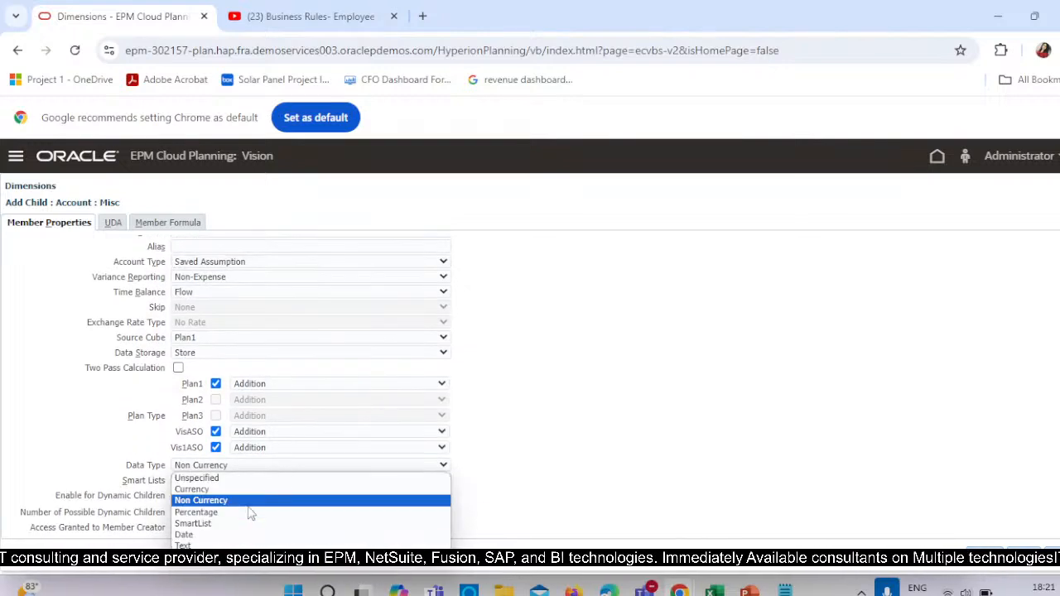
{"action": "left_click", "coordinate": [223, 524]}
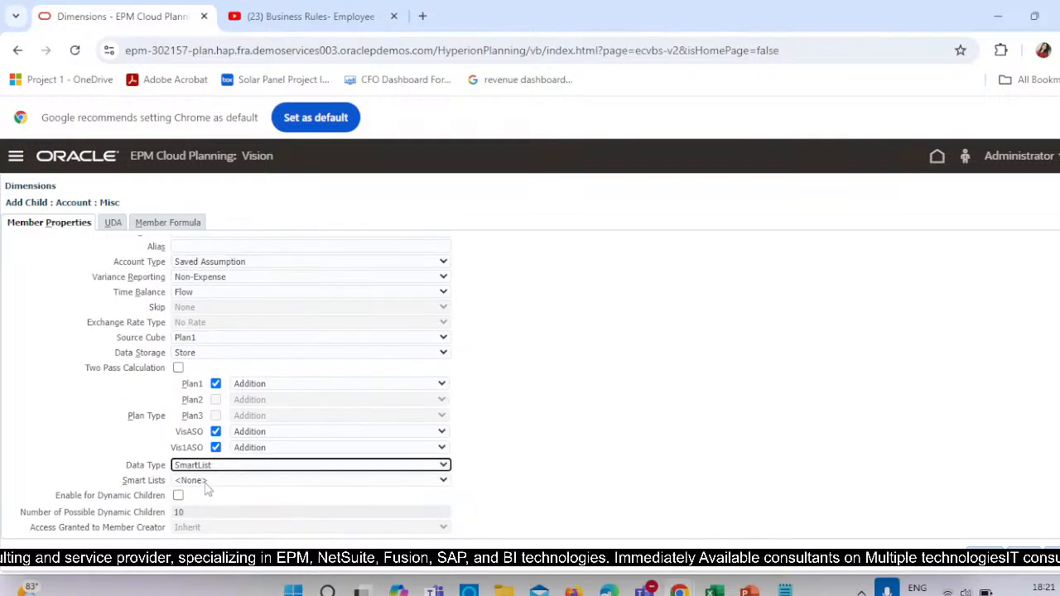
{"action": "left_click", "coordinate": [205, 480]}
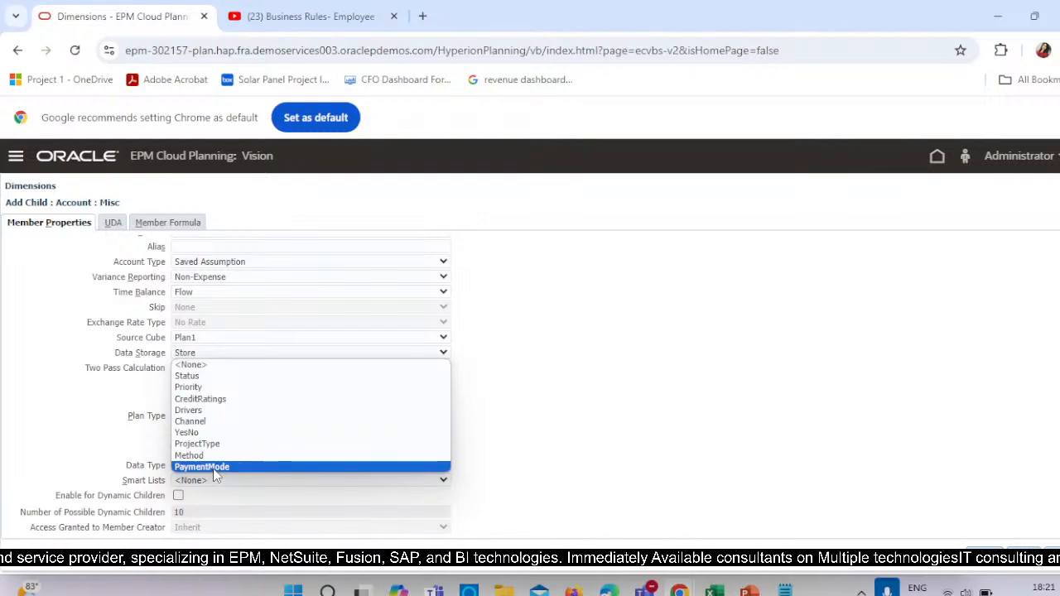
{"action": "left_click", "coordinate": [217, 467]}
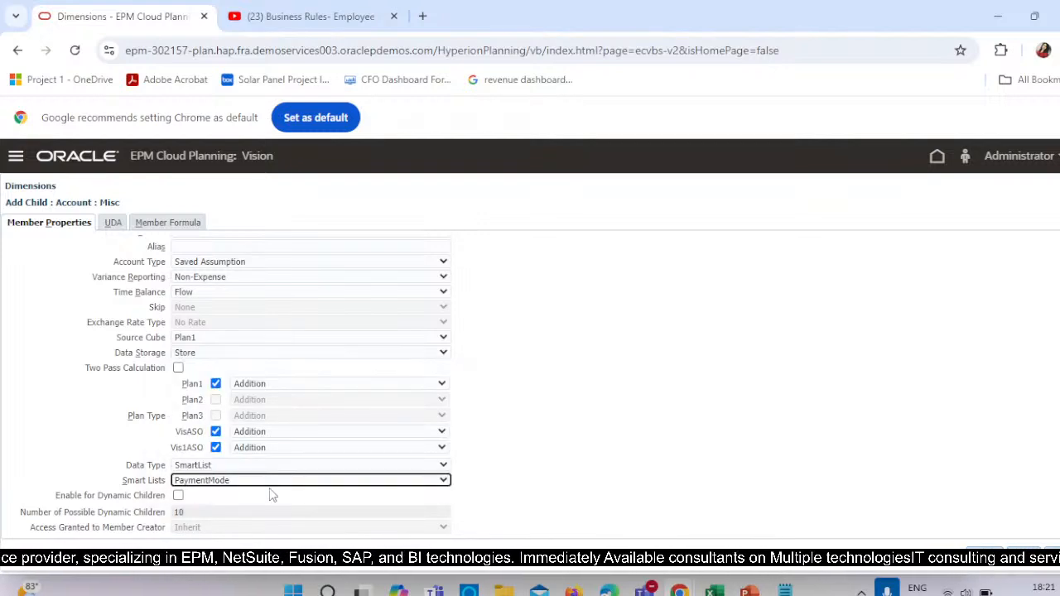
{"action": "left_click", "coordinate": [1023, 550]}
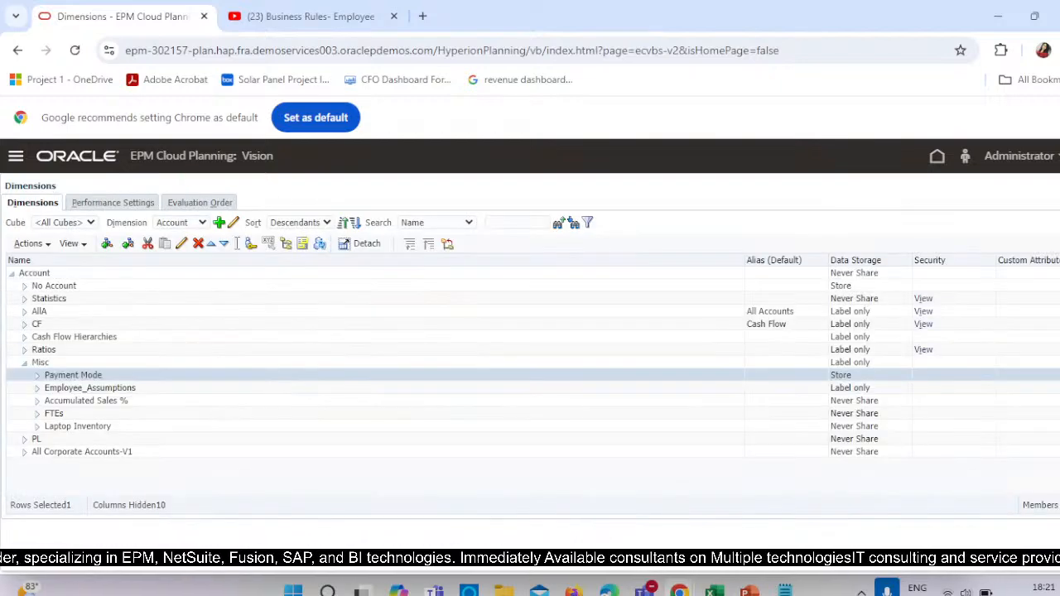
Check that Account is among the selected dimensions in the Plan1 evaluation order.
{"action": "left_click", "coordinate": [200, 202]}
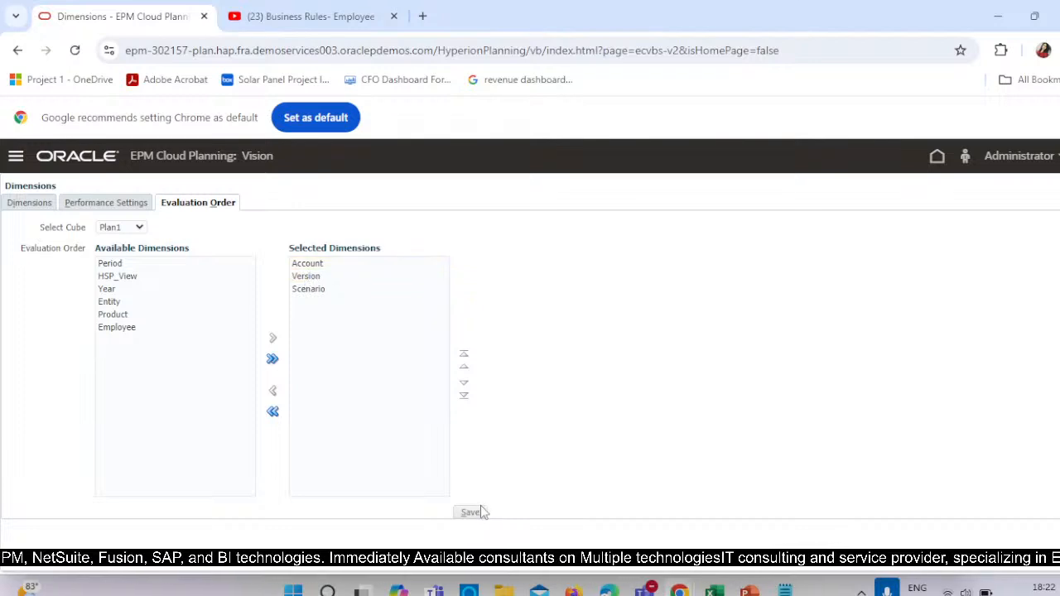
{"action": "left_click", "coordinate": [305, 263]}
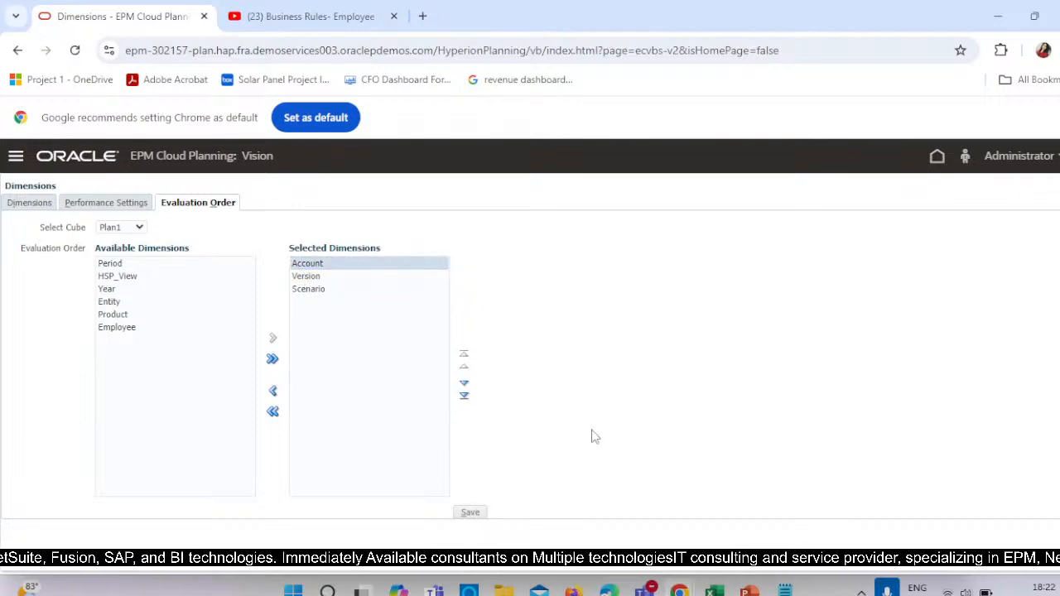
Reopen the Dimensions page from the home page and show the Account dimension for the Plan1 cube.
{"action": "left_click", "coordinate": [13, 156]}
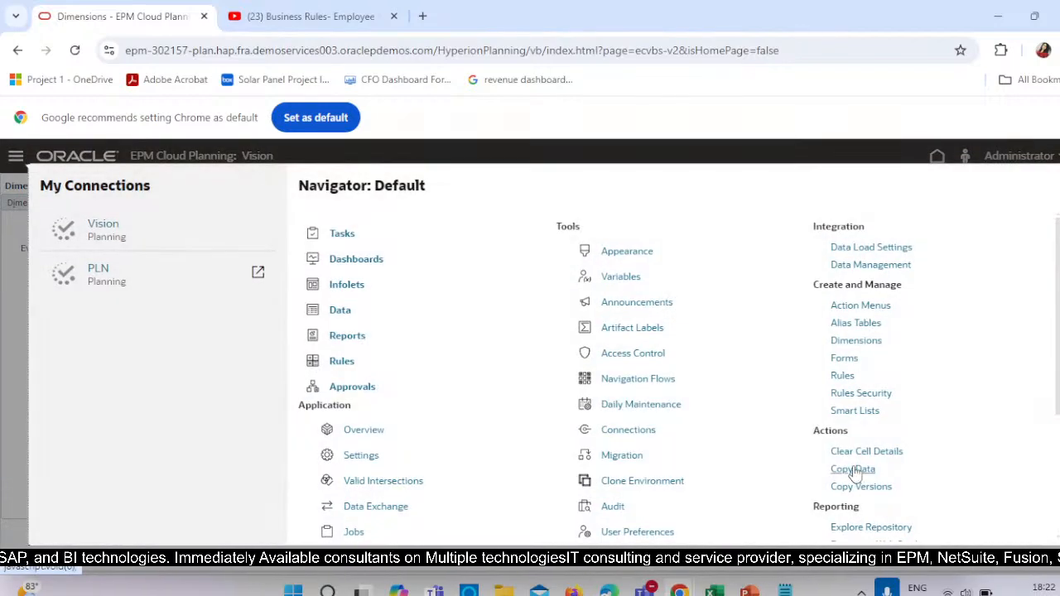
{"action": "left_click", "coordinate": [844, 341]}
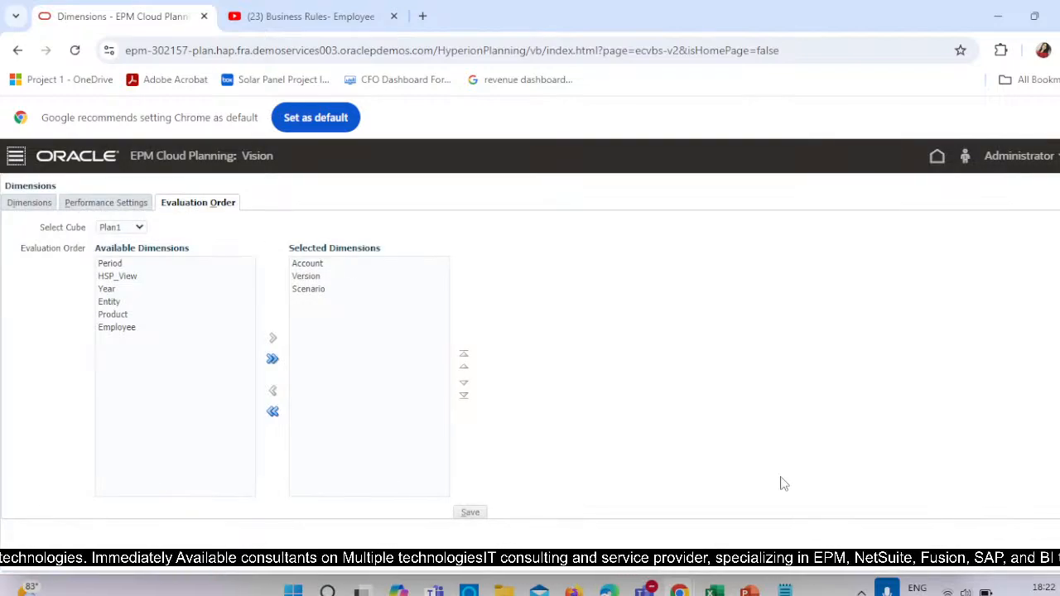
{"action": "left_click", "coordinate": [936, 155]}
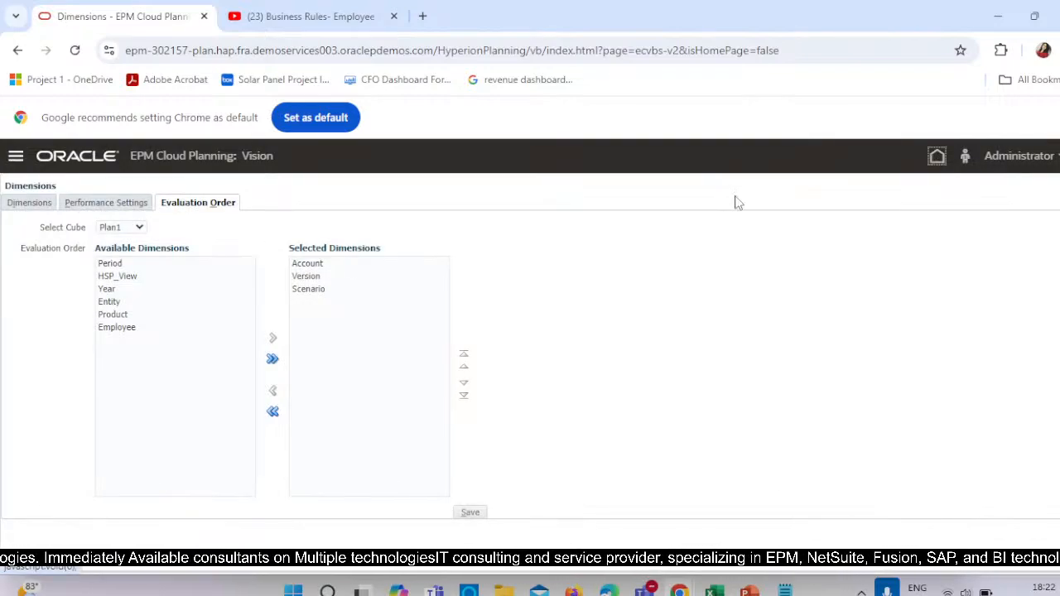
{"action": "left_click", "coordinate": [15, 157]}
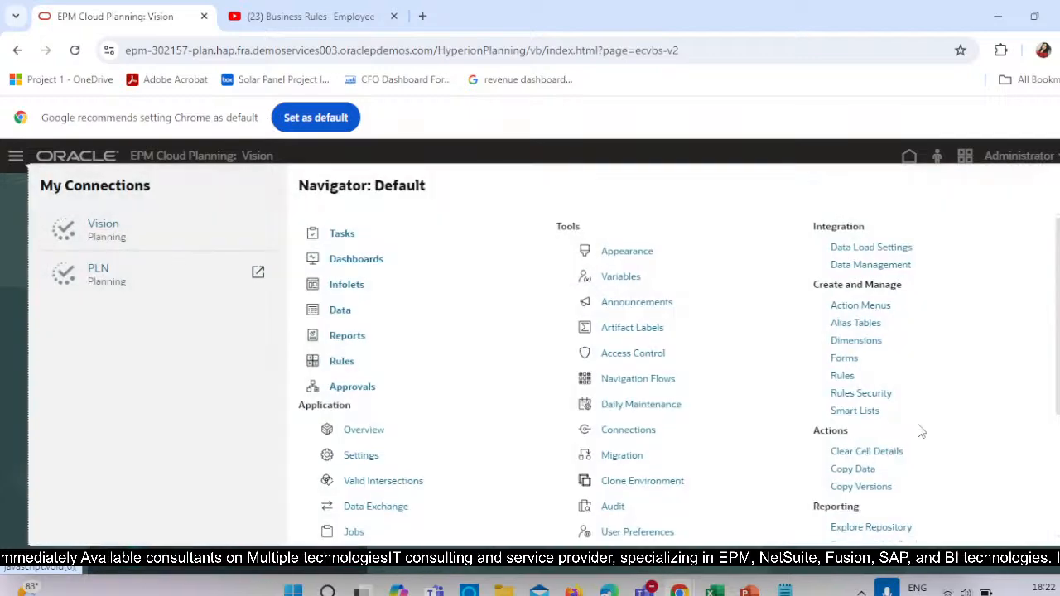
{"action": "left_click", "coordinate": [855, 340]}
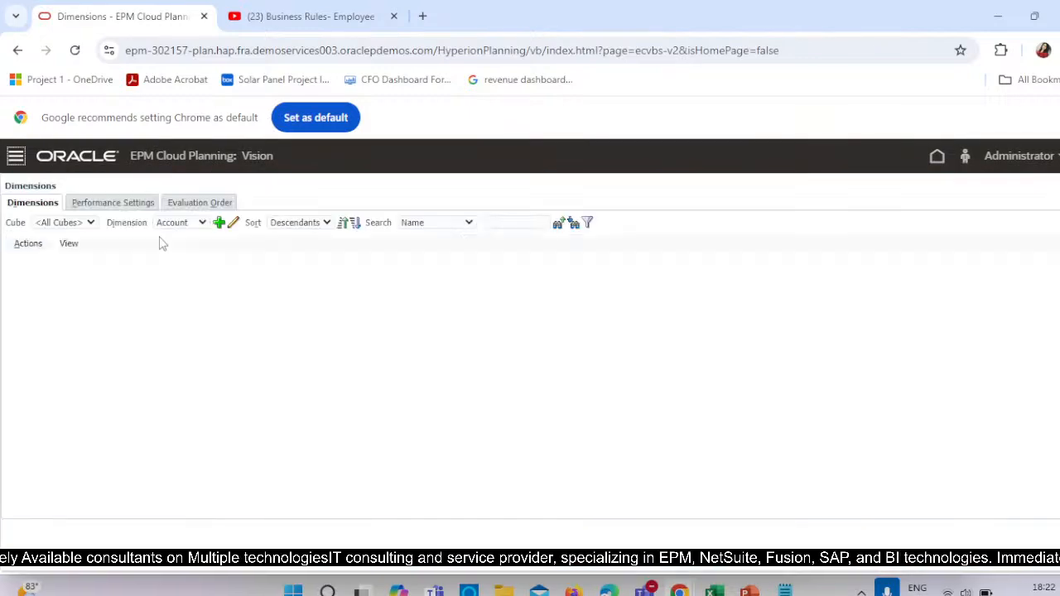
{"action": "left_click", "coordinate": [80, 223]}
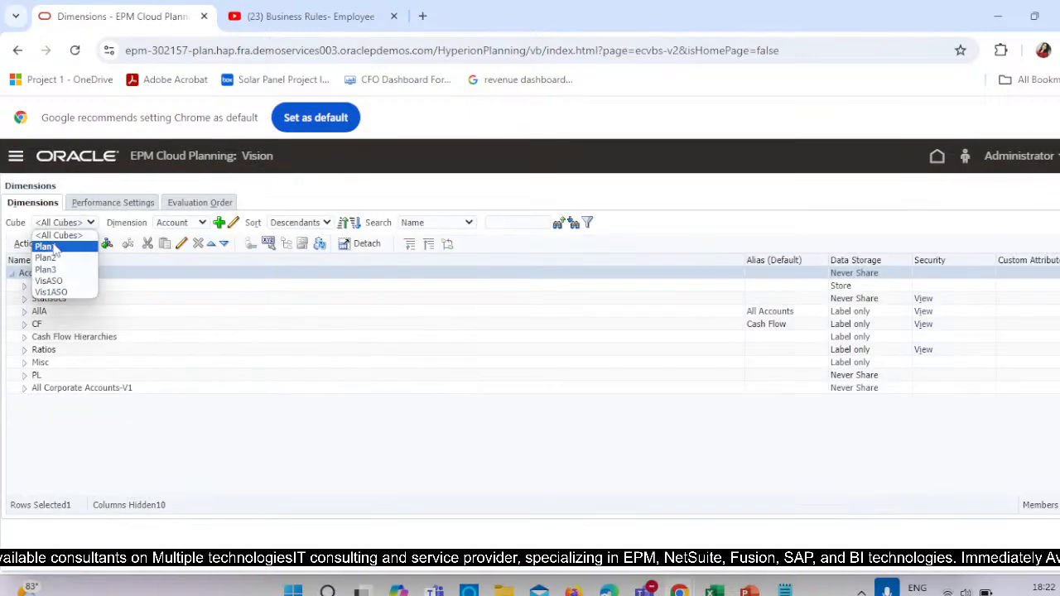
{"action": "left_click", "coordinate": [51, 248]}
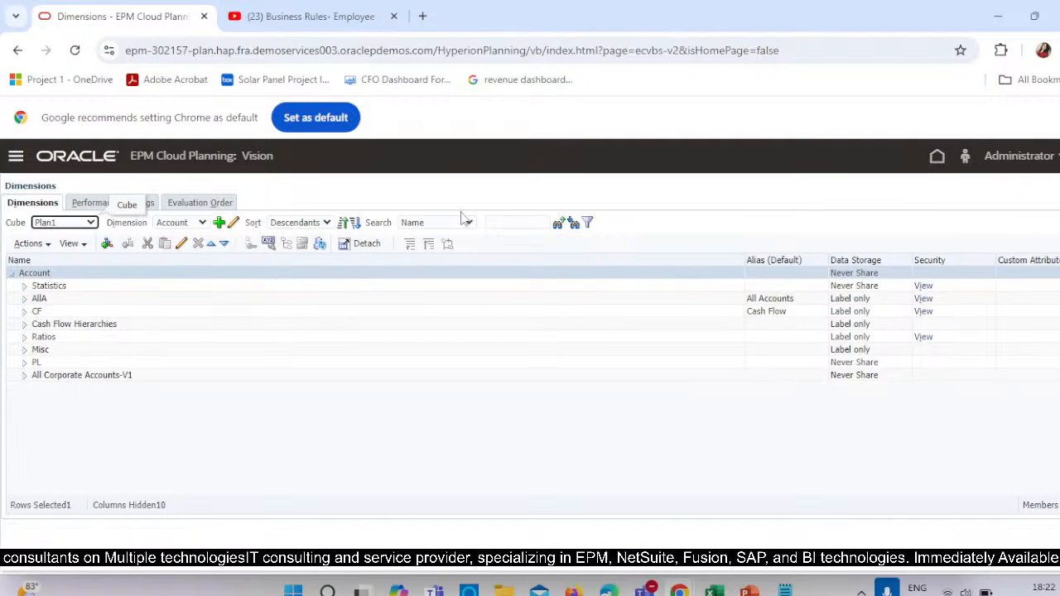
Search the Account dimension by name for member 4001 and expand its children.
{"action": "left_click", "coordinate": [497, 220]}
{"action": "type", "text": "4001"}
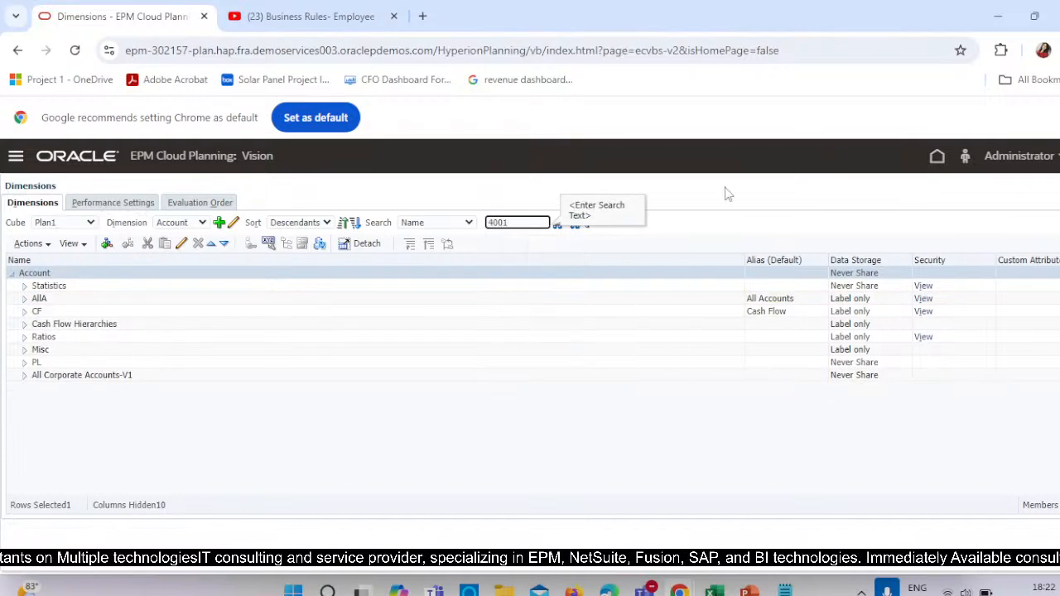
{"action": "left_click", "coordinate": [573, 223]}
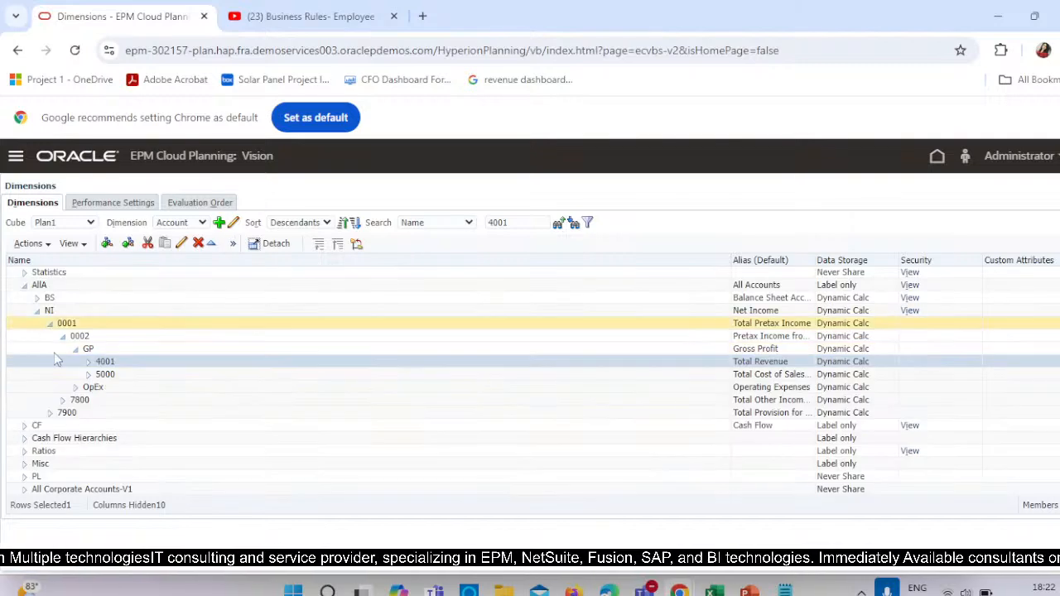
{"action": "left_click", "coordinate": [89, 361]}
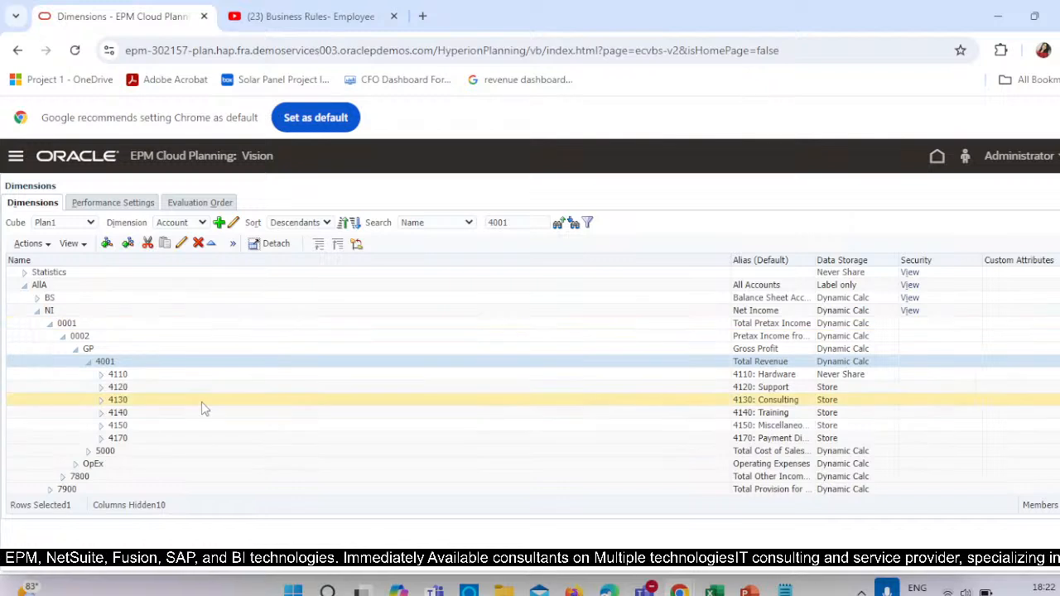
Add a child member under account 4001 named PTD, checking the name against the rule script in Notepad.
{"action": "left_click", "coordinate": [107, 244]}
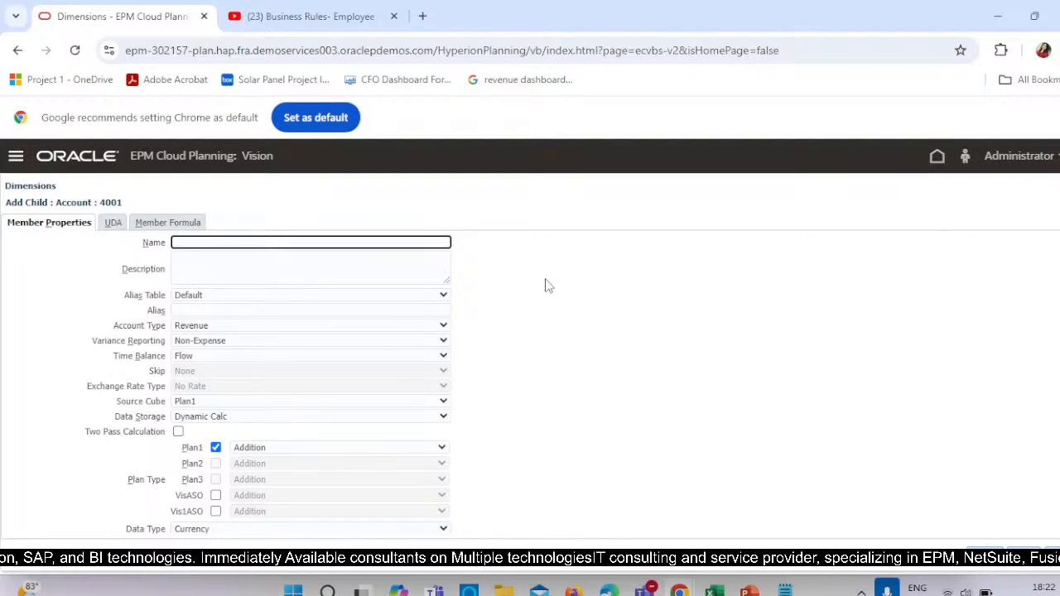
{"action": "type", "text": "Pa"}
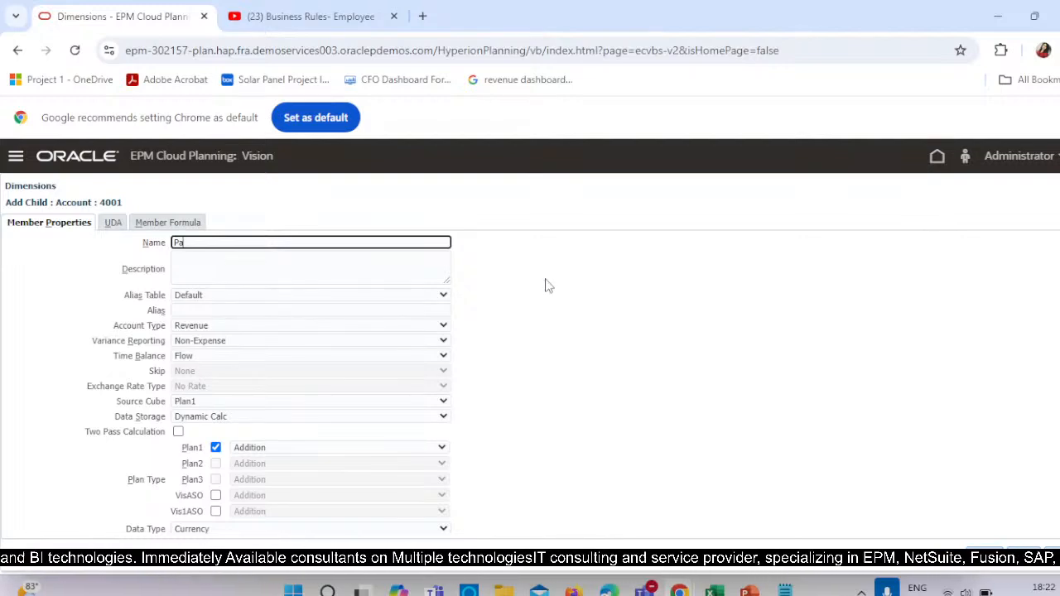
{"action": "key", "text": "alt+Tab"}
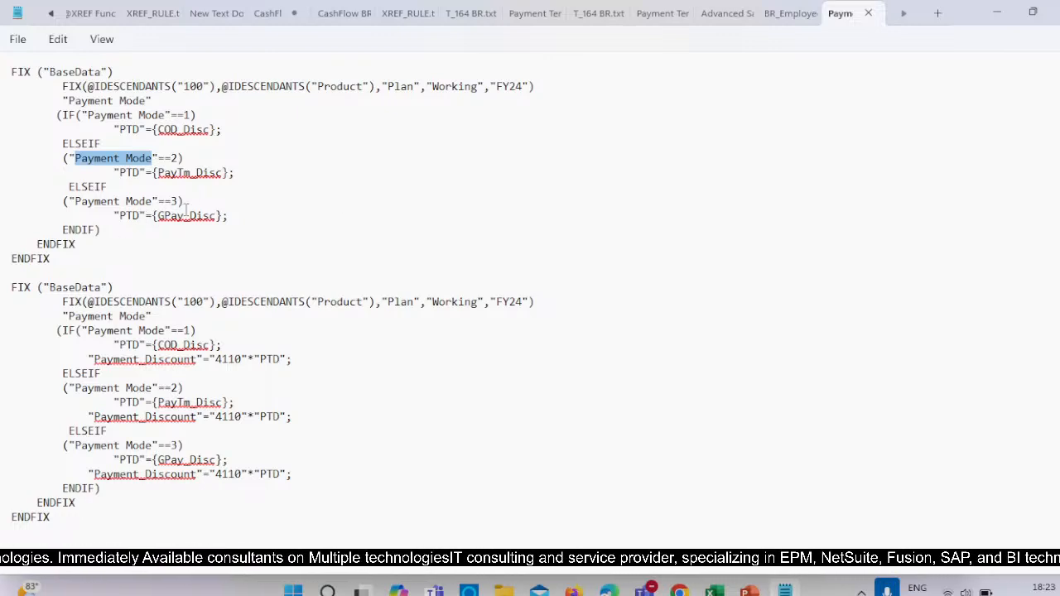
{"action": "key", "text": "alt+Tab"}
{"action": "type", "text": "PTD"}
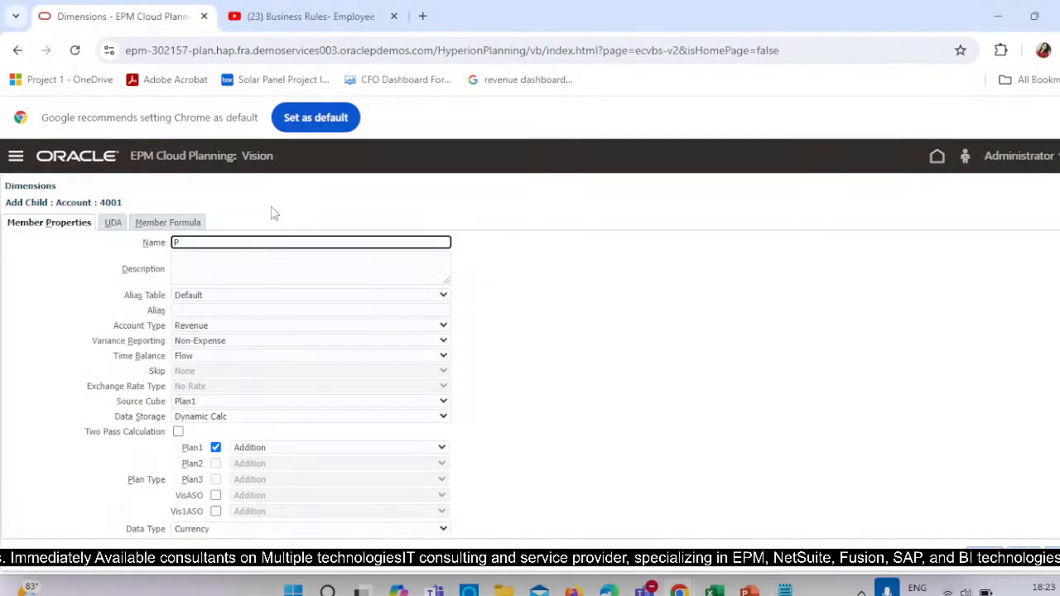
Give the PTD member the alias Payment_Term_Discount, Store data storage and the Revenue account type.
{"action": "left_click", "coordinate": [263, 306]}
{"action": "type", "text": "Payment_"}
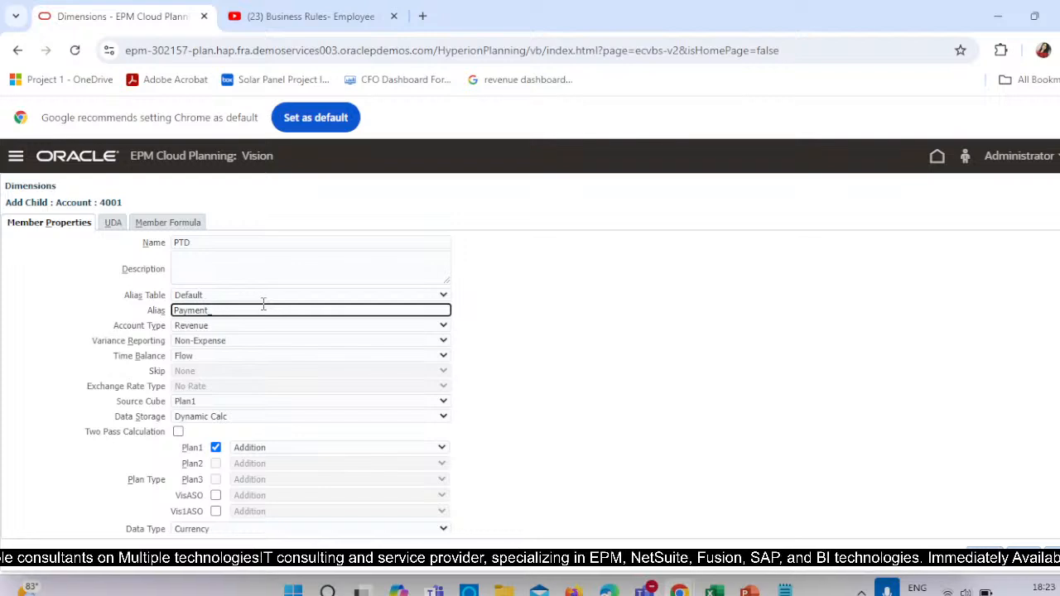
{"action": "type", "text": "Yerm_Di"}
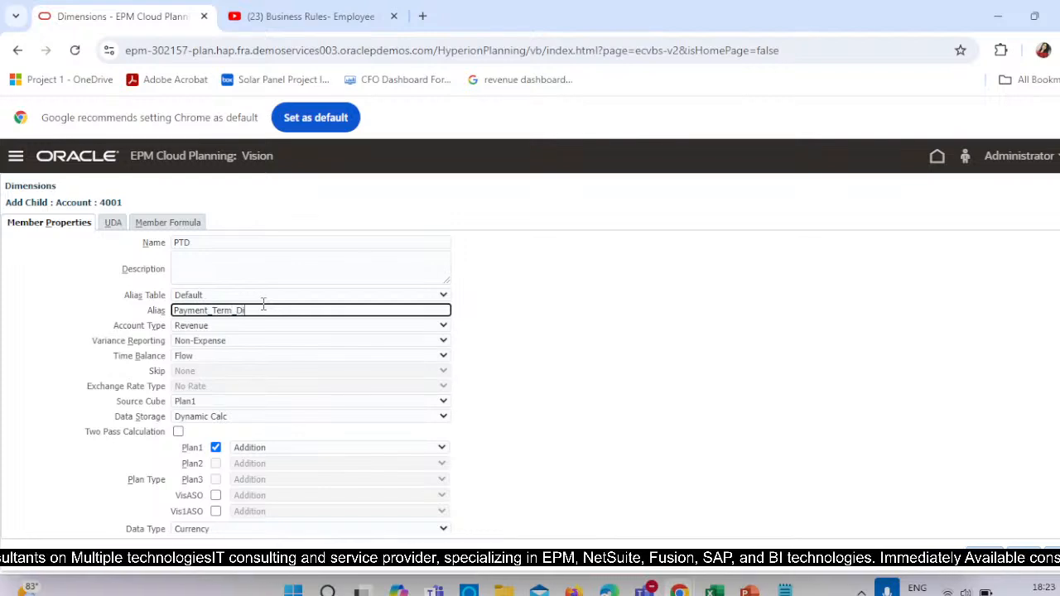
{"action": "type", "text": "scount"}
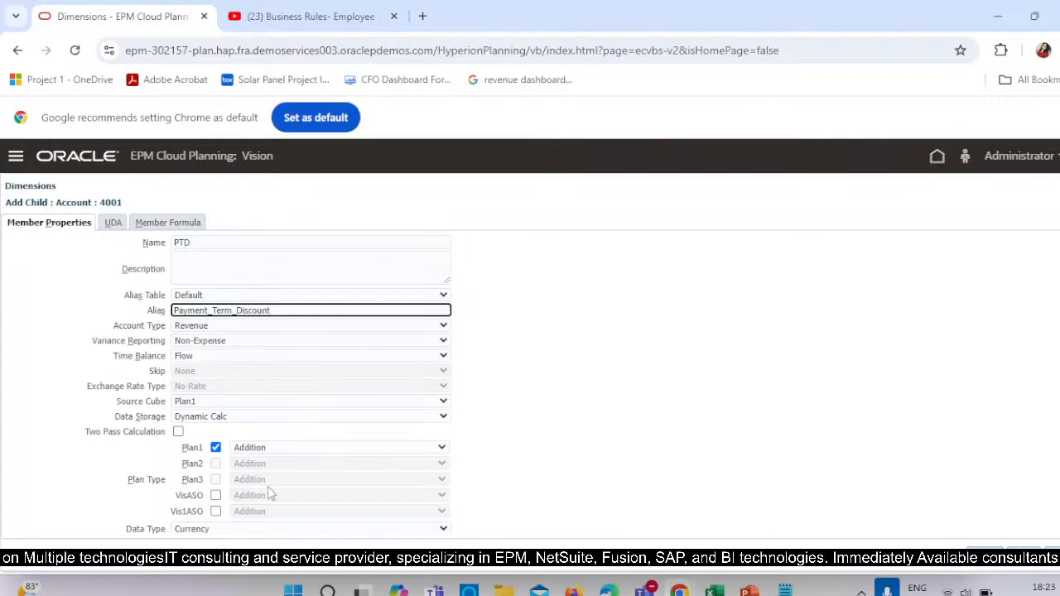
{"action": "left_click", "coordinate": [255, 419]}
{"action": "left_click", "coordinate": [235, 428]}
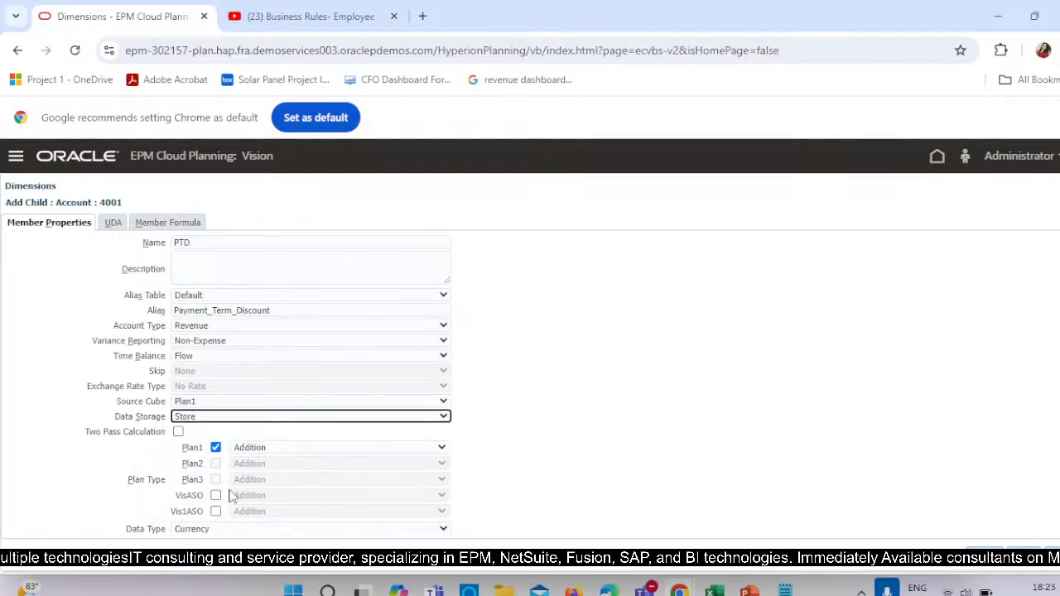
{"action": "left_click", "coordinate": [229, 327]}
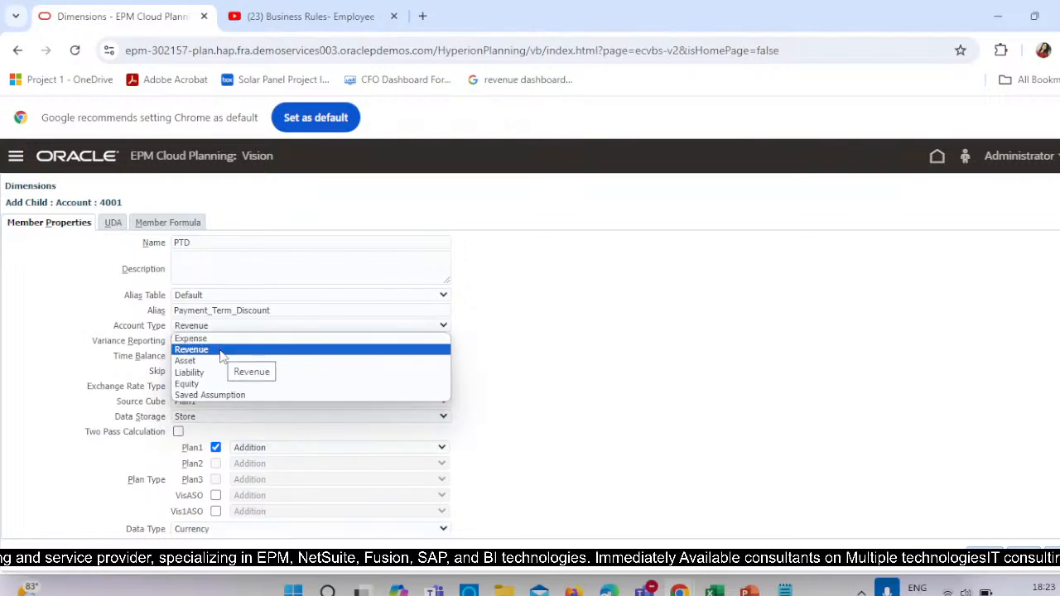
{"action": "left_click", "coordinate": [220, 351]}
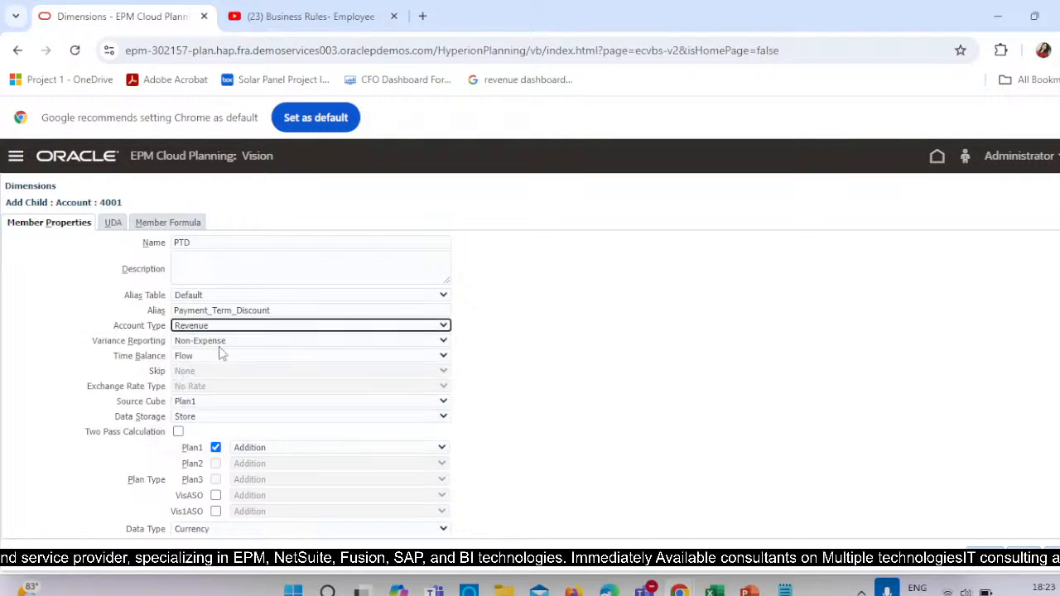
Try Subtraction as PTD's Plan1 consolidation operator, set it back to Addition, and save the member.
{"action": "left_click", "coordinate": [312, 451]}
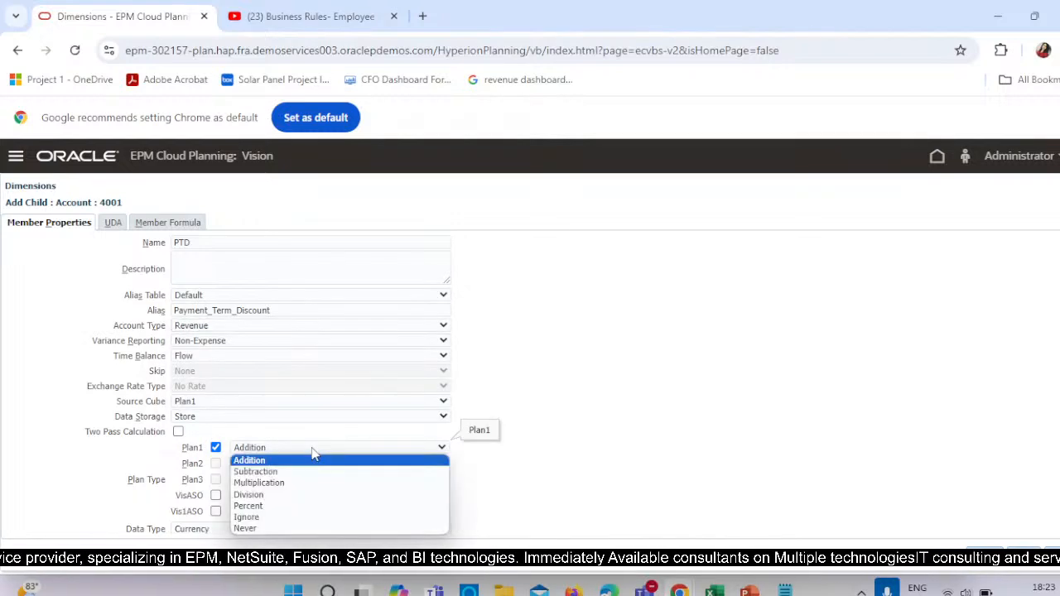
{"action": "left_click", "coordinate": [265, 472]}
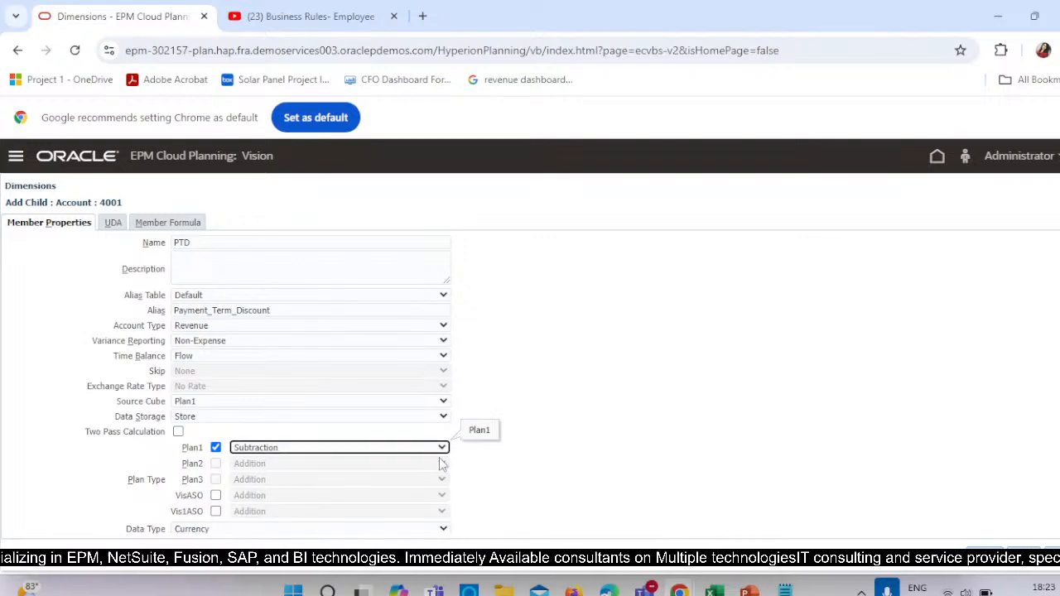
{"action": "left_click", "coordinate": [284, 447]}
{"action": "left_click", "coordinate": [238, 464]}
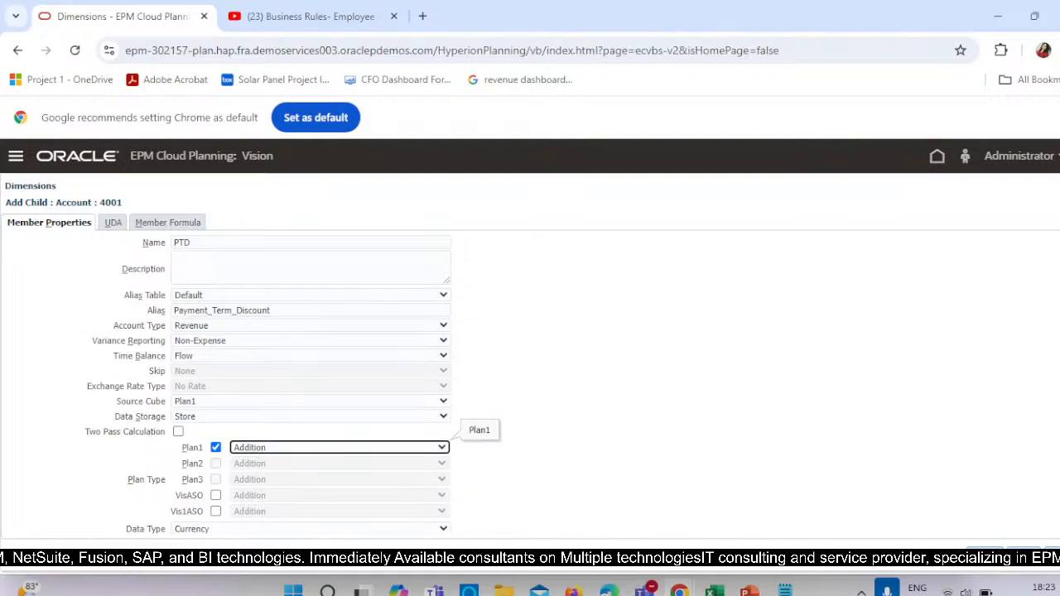
{"action": "left_click", "coordinate": [1020, 562]}
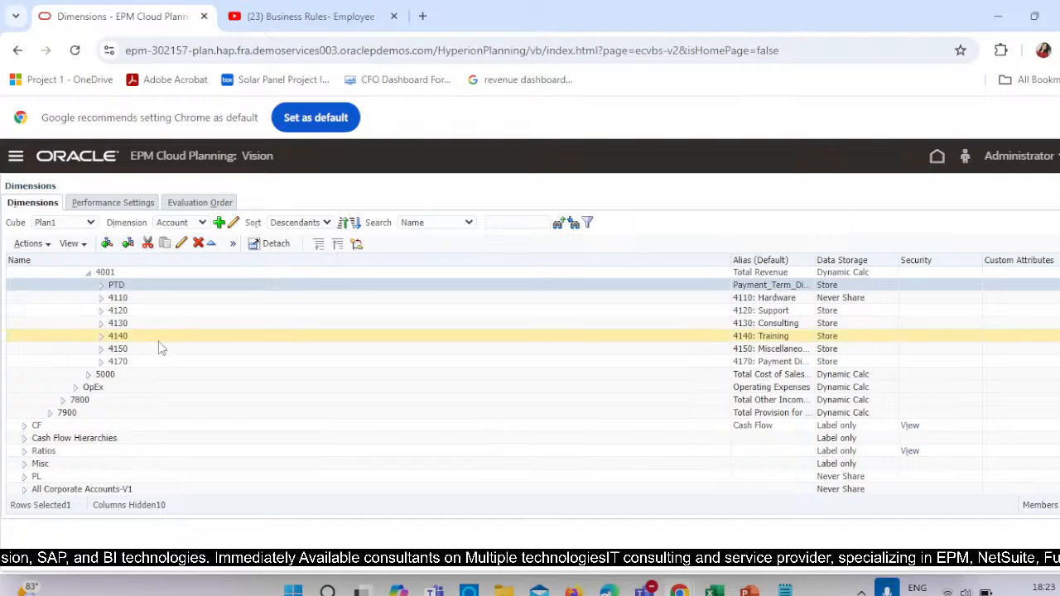
Expand the Misc accounts in the Account dimension to check the Payment Mode member.
{"action": "scroll", "coordinate": [165, 356], "scroll_direction": "up", "scroll_amount": 3}
{"action": "scroll", "coordinate": [190, 388], "scroll_direction": "down", "scroll_amount": 3}
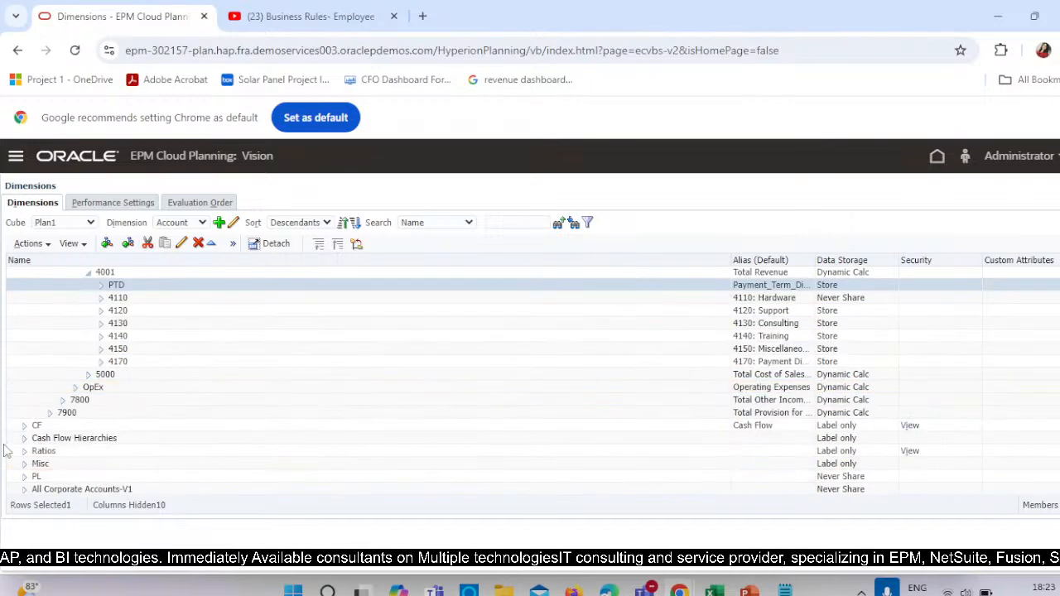
{"action": "left_click", "coordinate": [24, 463]}
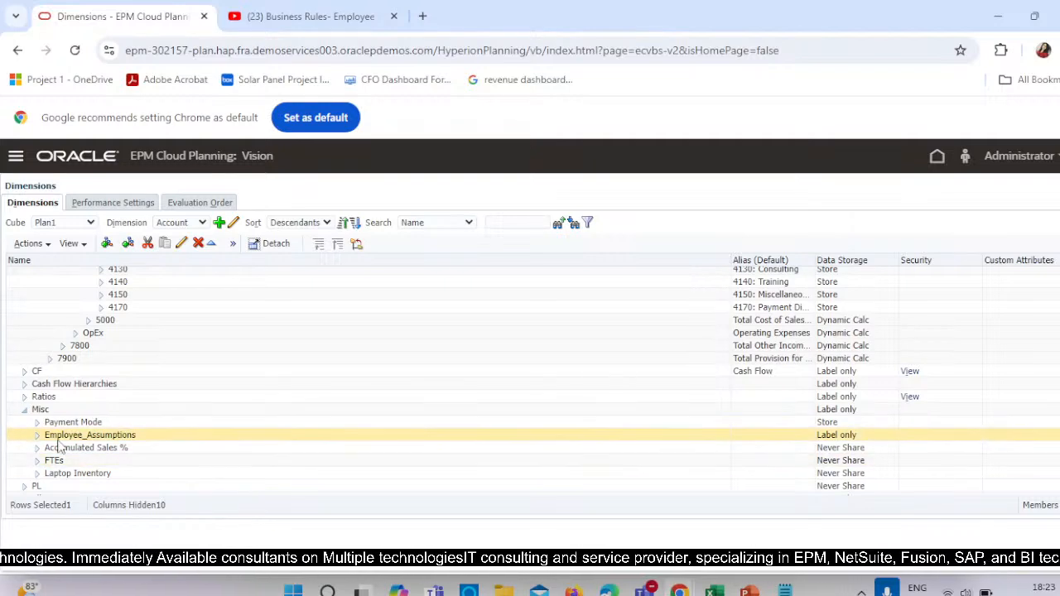
Open Calculation Manager, leaving the open Employee_Tenure rule, and expand the Plan1 rules of the Vision application.
{"action": "left_click", "coordinate": [15, 157]}
{"action": "scroll", "coordinate": [955, 447], "scroll_direction": "down", "scroll_amount": 3}
{"action": "scroll", "coordinate": [859, 419], "scroll_direction": "up", "scroll_amount": 3}
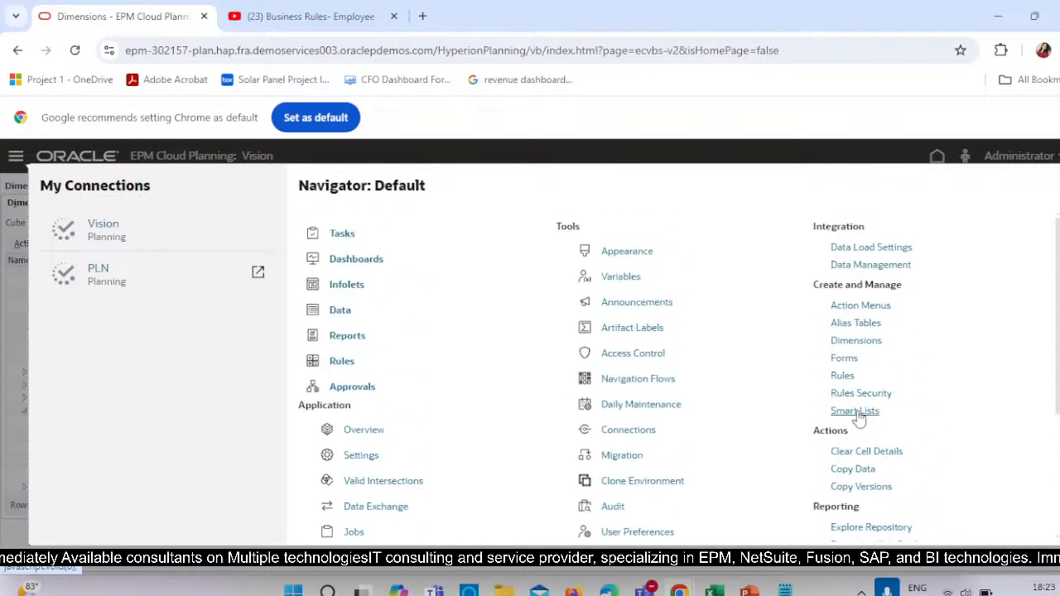
{"action": "left_click", "coordinate": [844, 378]}
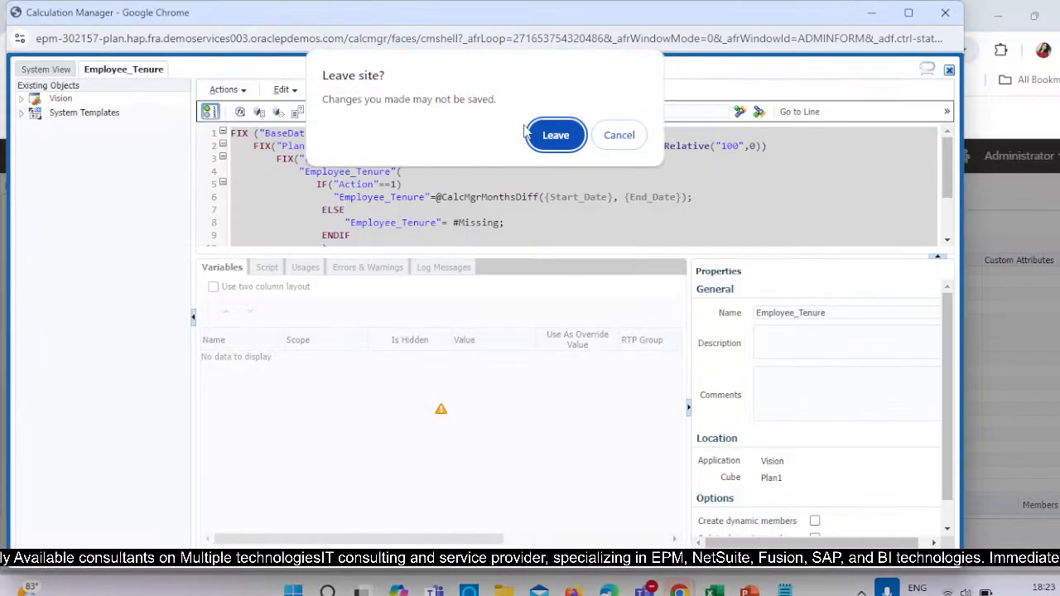
{"action": "left_click", "coordinate": [551, 136]}
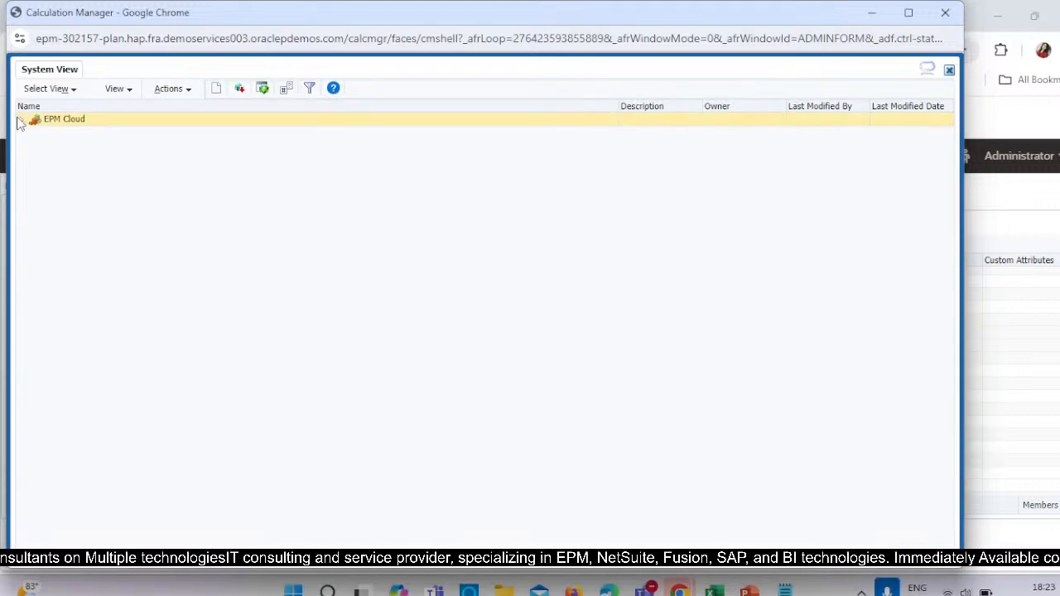
{"action": "left_click", "coordinate": [21, 120]}
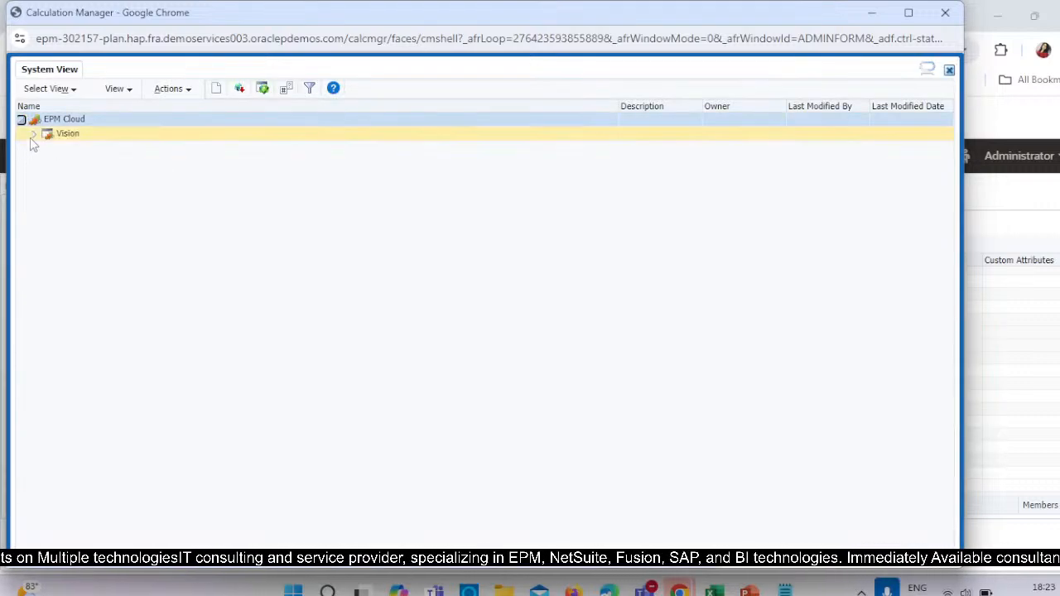
{"action": "left_click", "coordinate": [33, 134]}
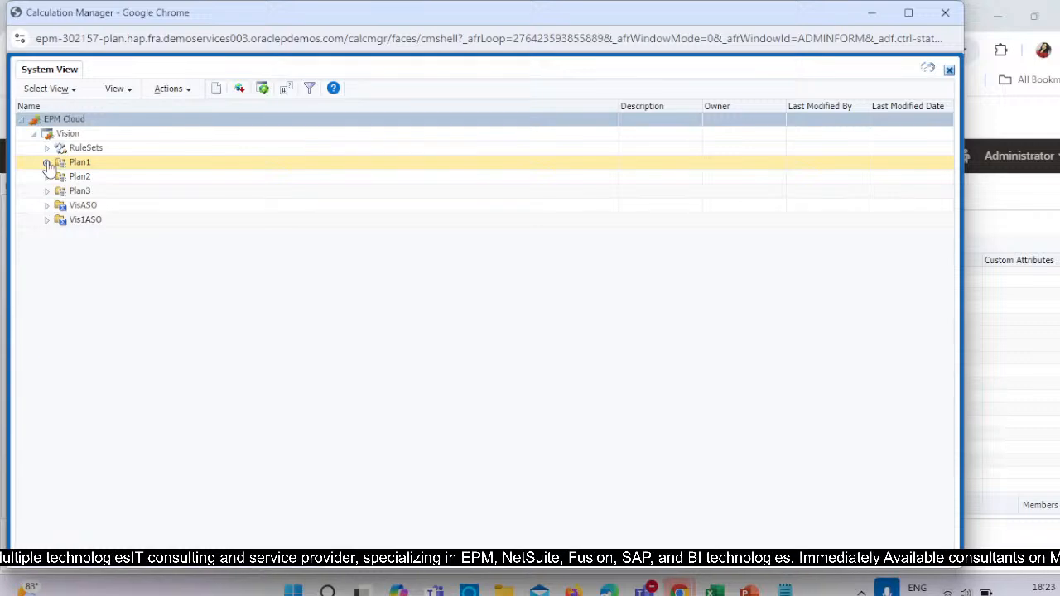
{"action": "left_click", "coordinate": [46, 163]}
{"action": "left_click", "coordinate": [59, 176]}
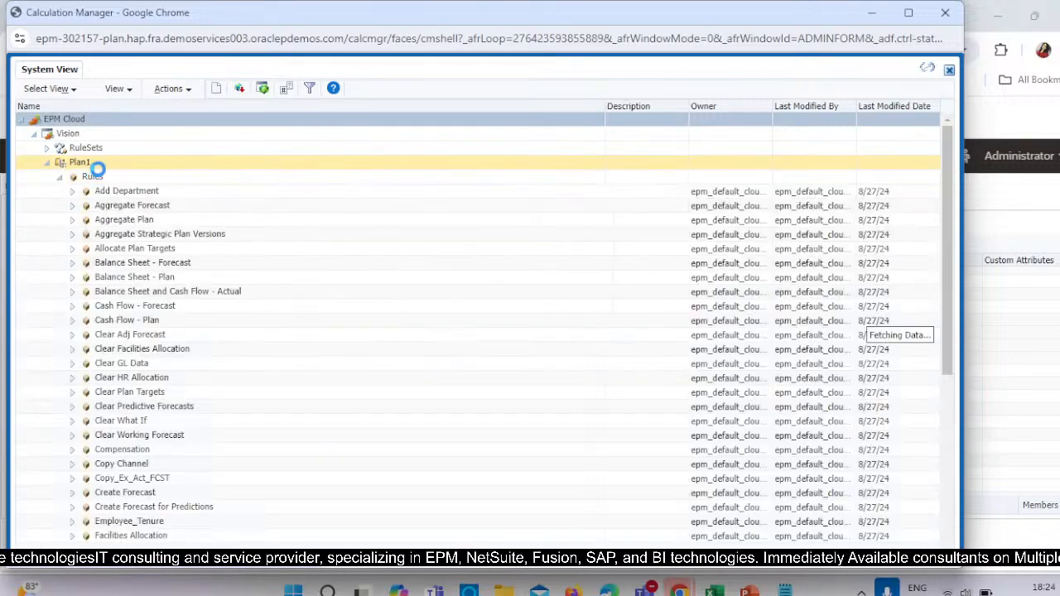
Create a new rule named Payment_Discount_Rule for the Plan1 cube of the Vision application.
{"action": "right_click", "coordinate": [141, 176]}
{"action": "left_click", "coordinate": [194, 177]}
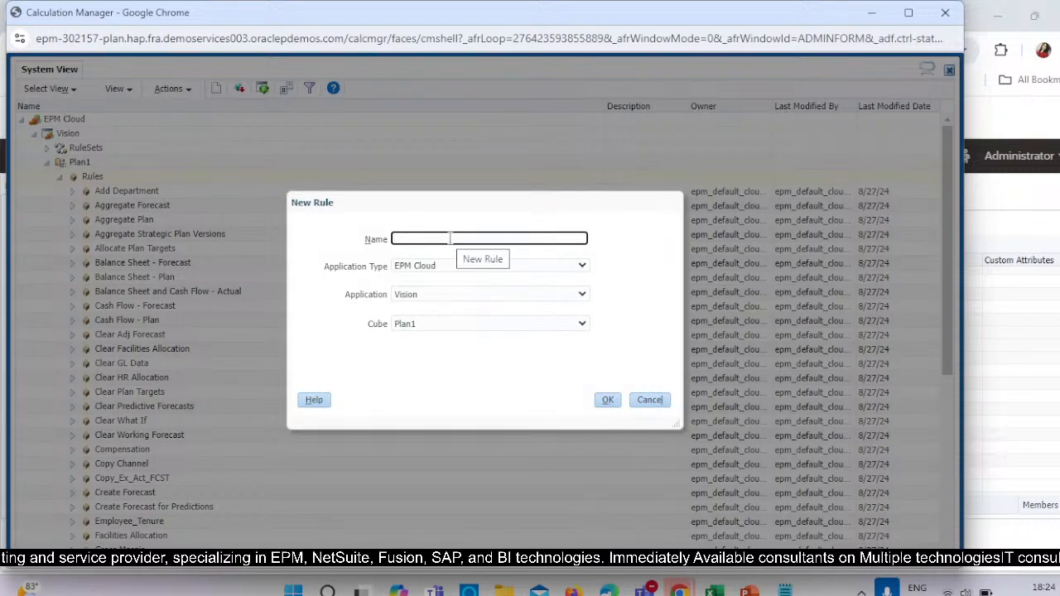
{"action": "type", "text": "payment_Discount"}
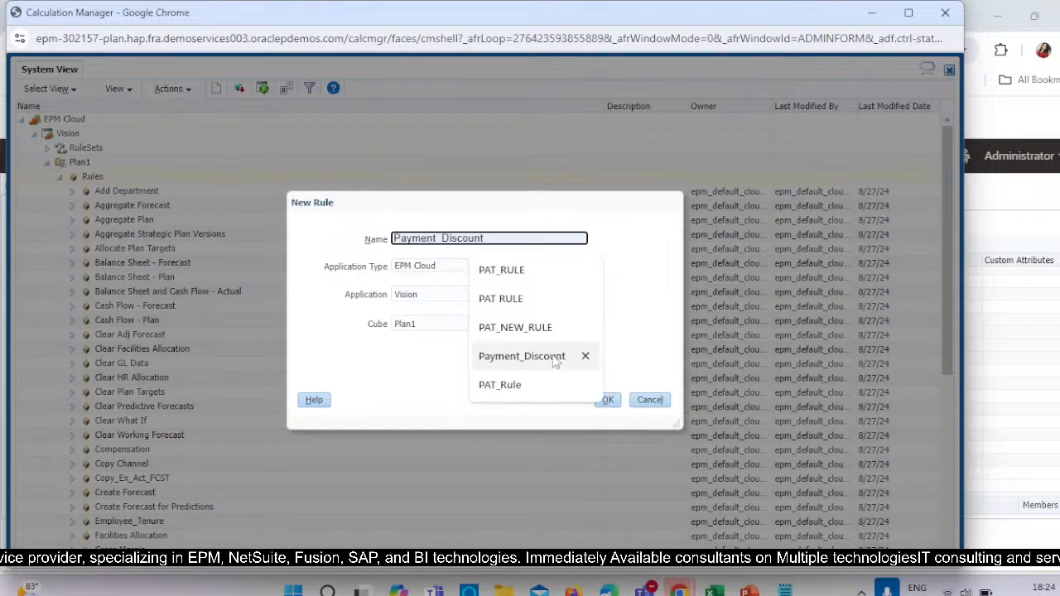
{"action": "left_click", "coordinate": [522, 356]}
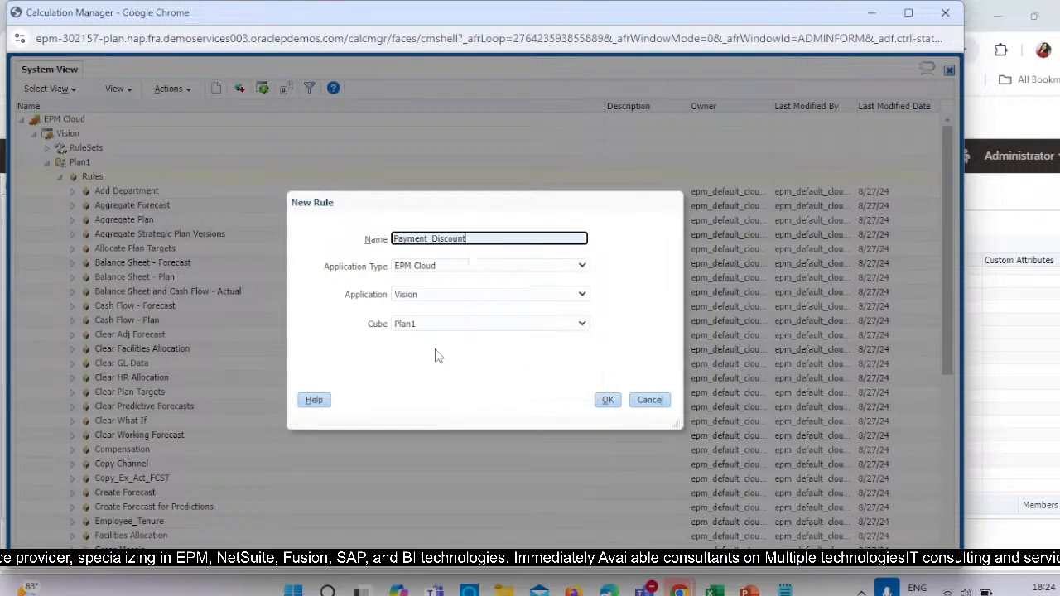
{"action": "type", "text": "_Rule"}
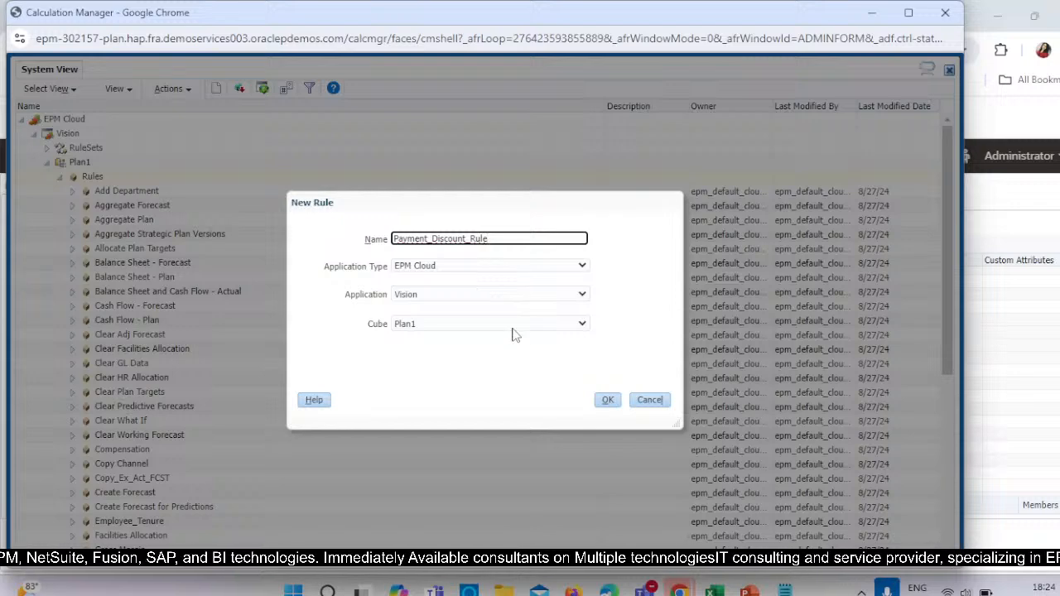
{"action": "left_click", "coordinate": [607, 399]}
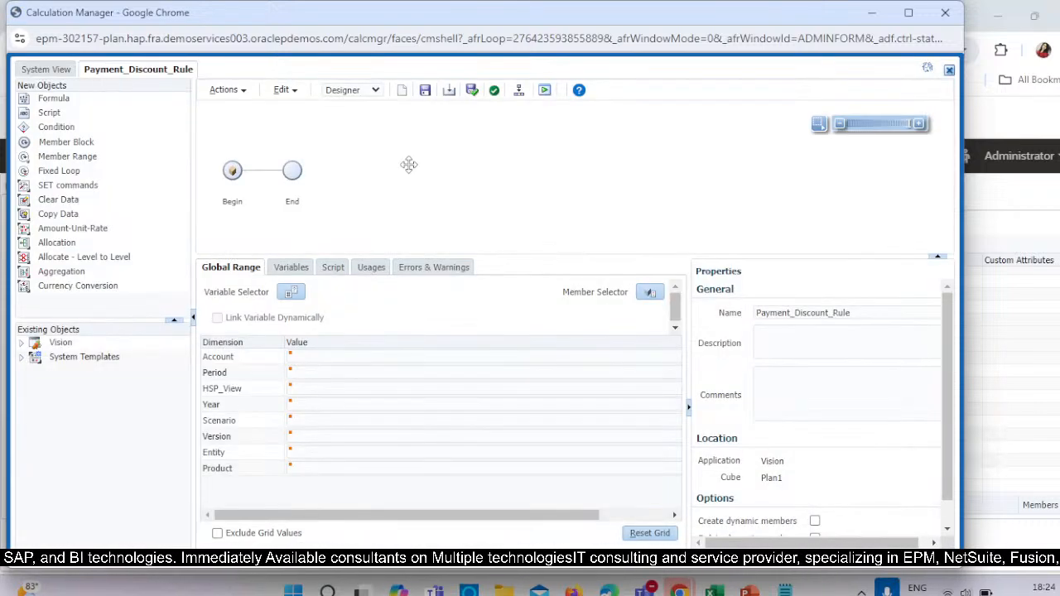
Switch the rule to script editing and replace its default script with Notepad's second FIX block, which includes the Payment_Discount calculations.
{"action": "left_click", "coordinate": [374, 92]}
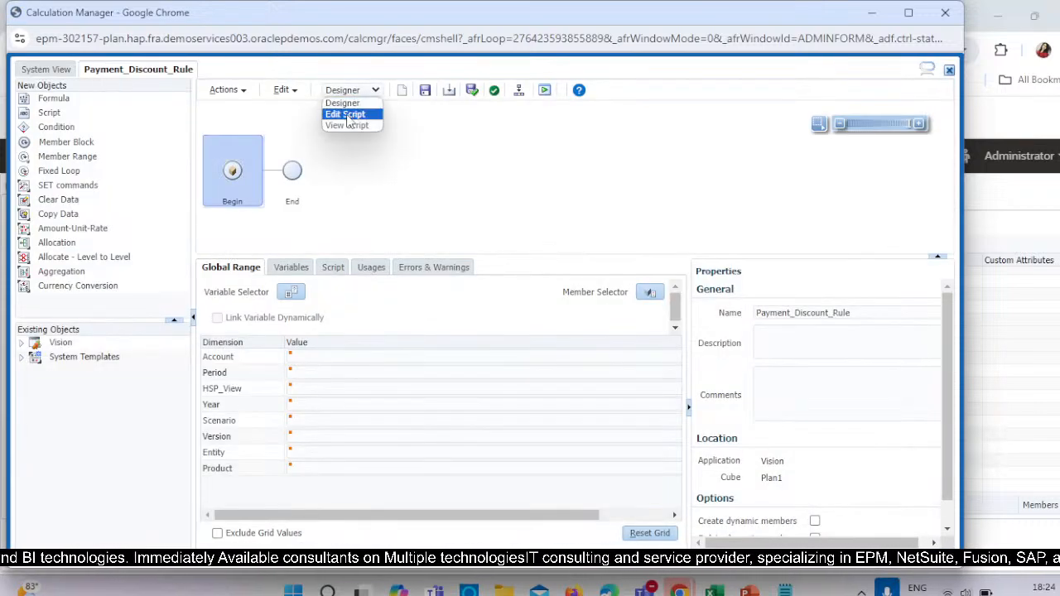
{"action": "left_click", "coordinate": [348, 117]}
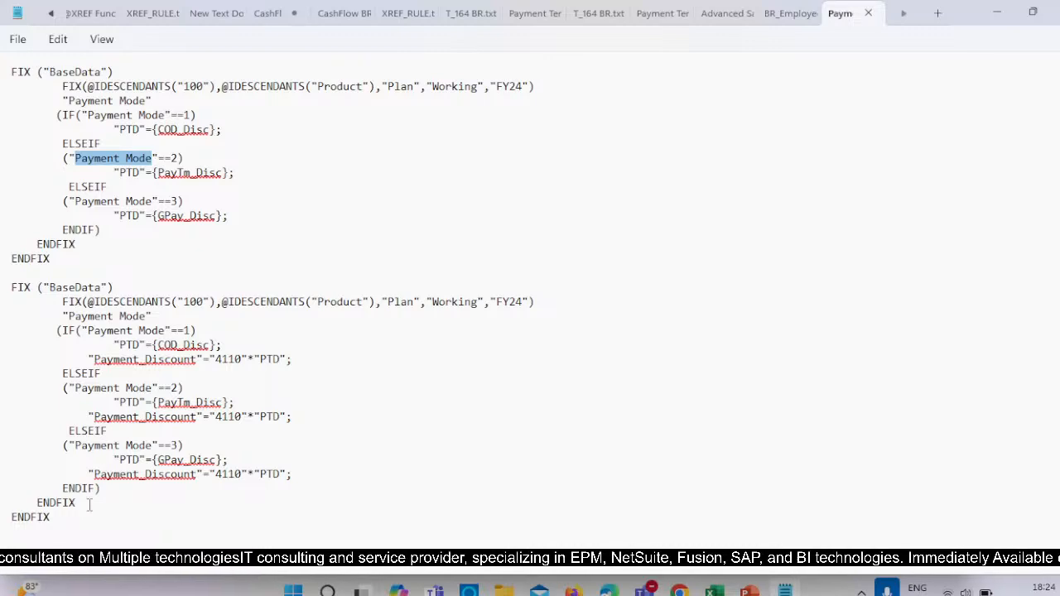
{"action": "left_click_drag", "start_coordinate": [68, 523], "coordinate": [2, 279]}
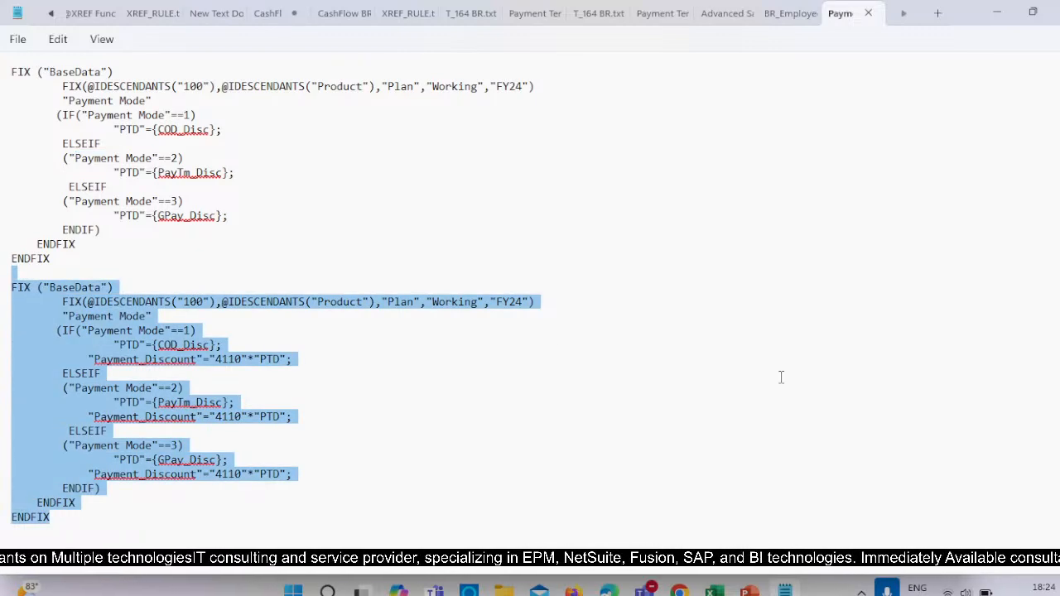
{"action": "key", "text": "alt+Tab"}
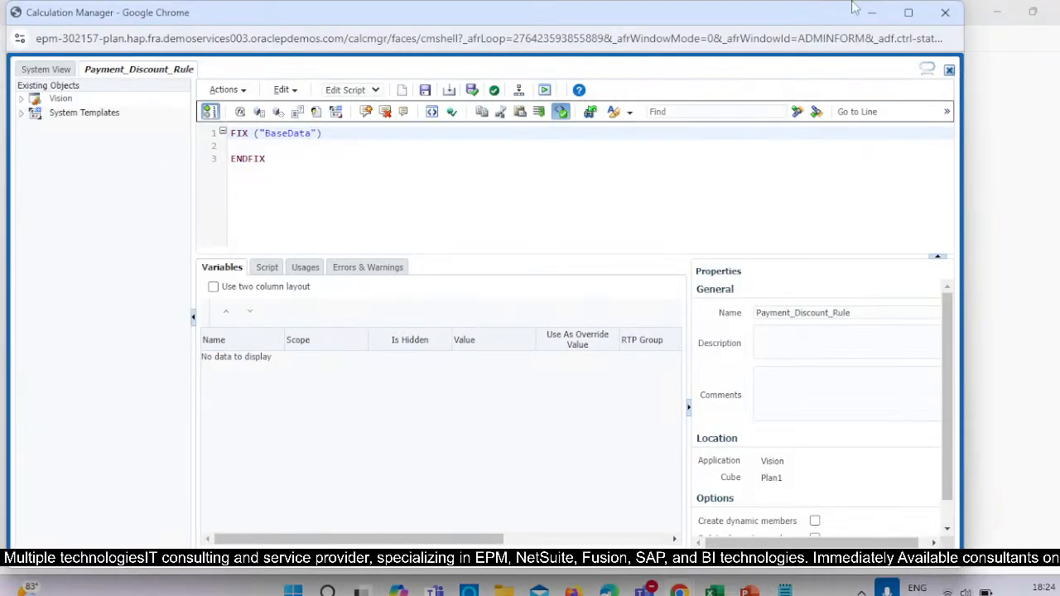
{"action": "left_click", "coordinate": [232, 147]}
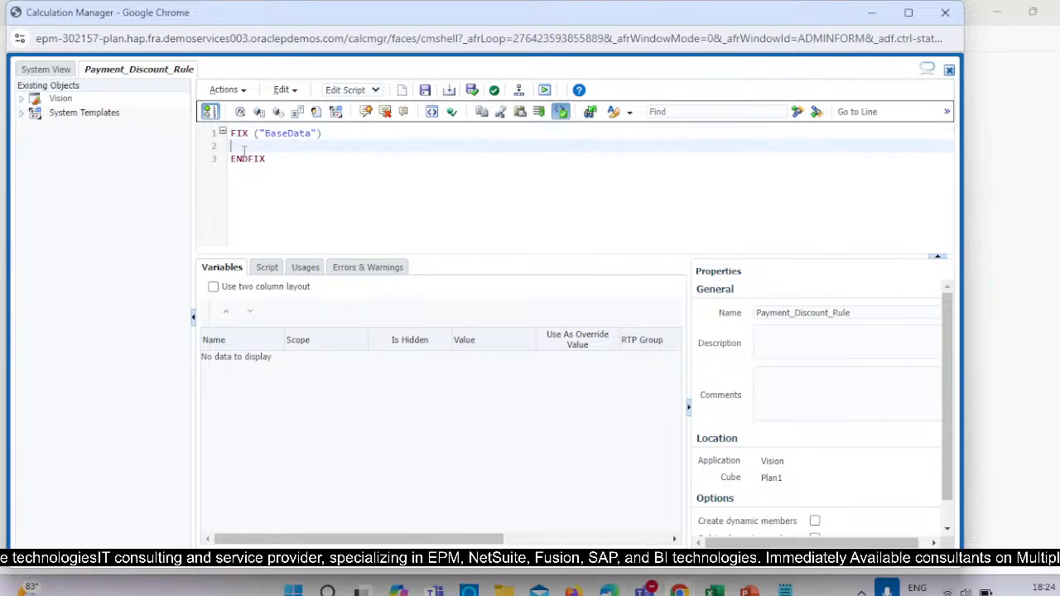
{"action": "left_click_drag", "start_coordinate": [243, 152], "coordinate": [223, 123]}
{"action": "key", "text": "ctrl+v"}
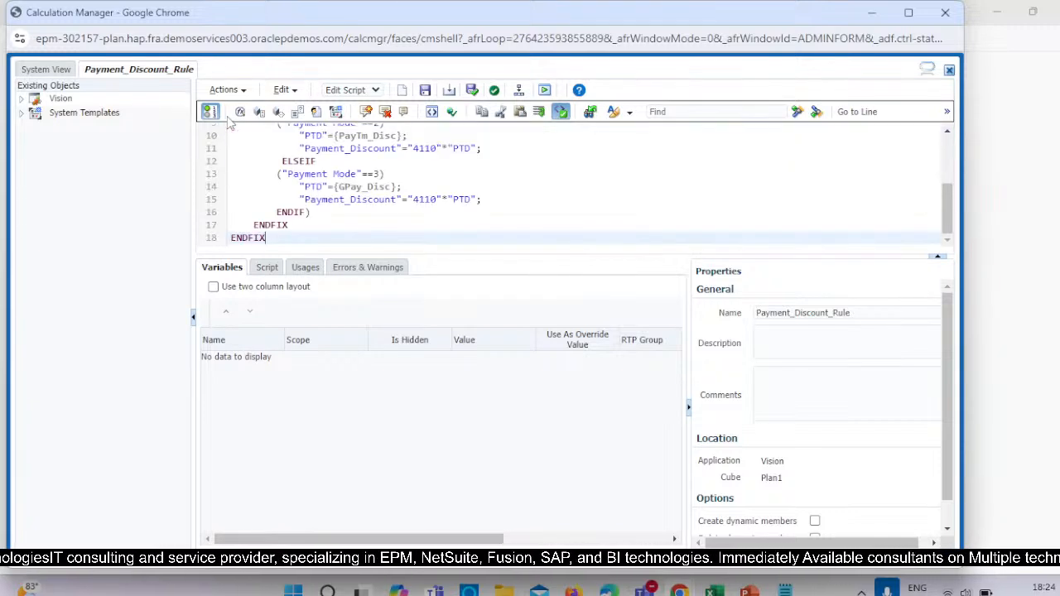
{"action": "left_click", "coordinate": [908, 13]}
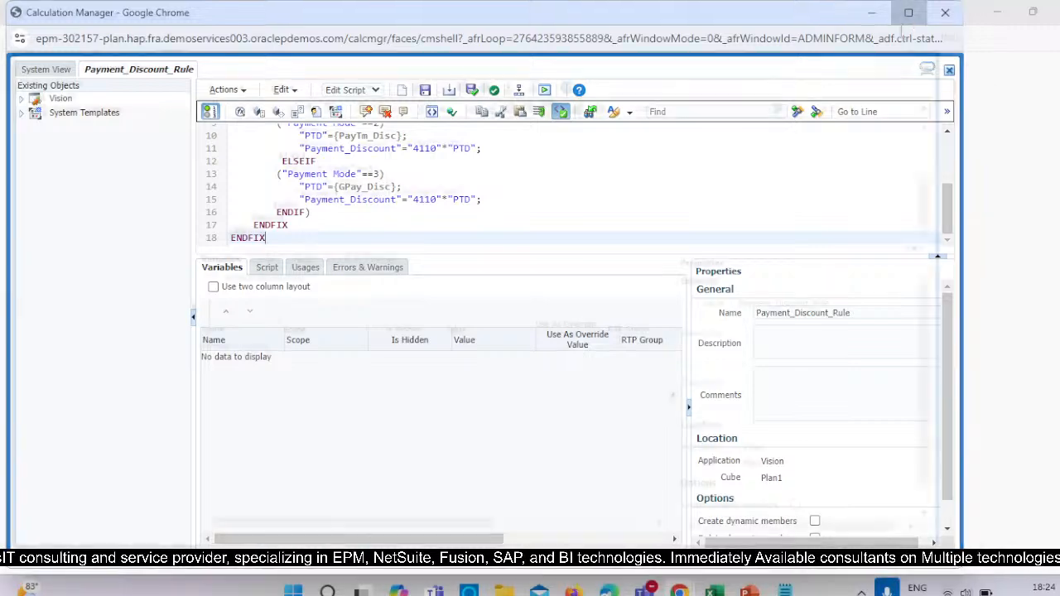
{"action": "scroll", "coordinate": [505, 198], "scroll_direction": "up", "scroll_amount": 3}
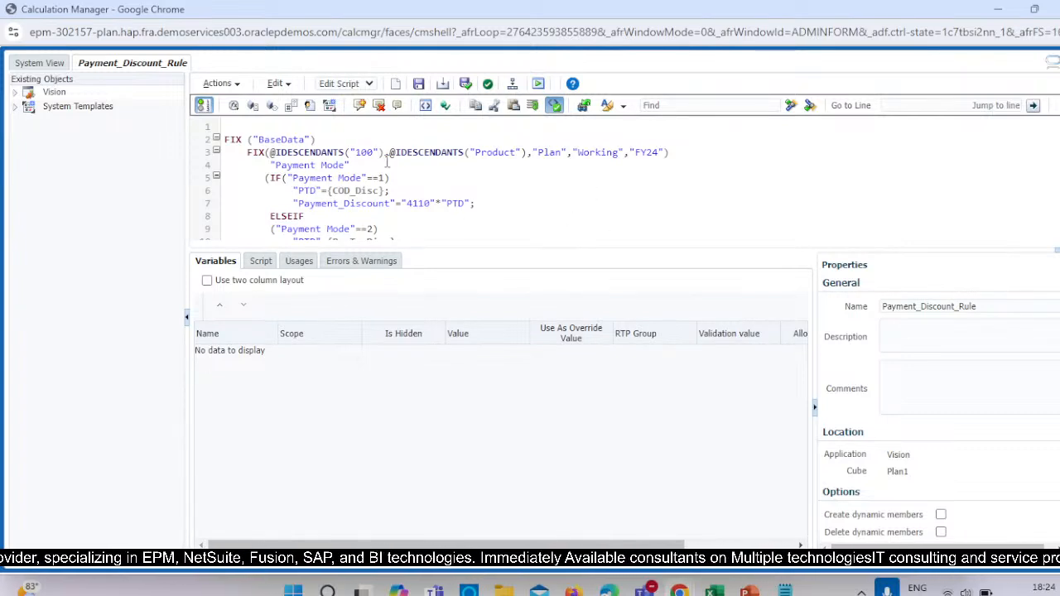
{"action": "left_click", "coordinate": [465, 152]}
{"action": "key", "text": "BackSpace"}
{"action": "key", "text": "BackSpace"}
{"action": "key", "text": "BackSpace"}
{"action": "key", "text": "BackSpace"}
{"action": "key", "text": "BackSpace"}
{"action": "key", "text": "BackSpace"}
{"action": "key", "text": "BackSpace"}
{"action": "key", "text": "BackSpace"}
{"action": "key", "text": "BackSpace"}
{"action": "key", "text": "BackSpace"}
{"action": "key", "text": "BackSpace"}
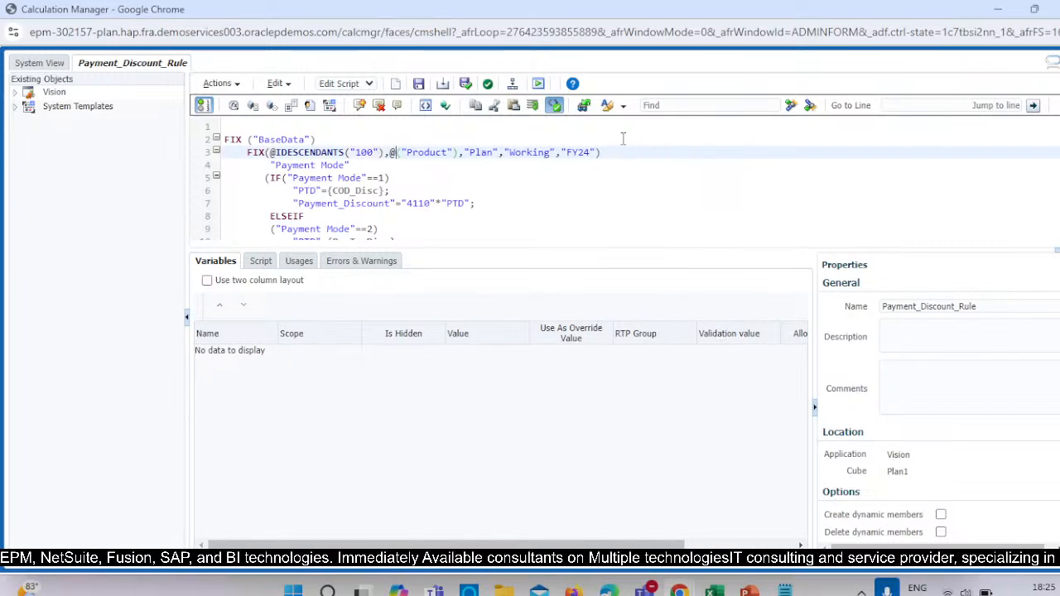
{"action": "key", "text": "BackSpace"}
{"action": "type", "text": "Relative(\"Product\""}
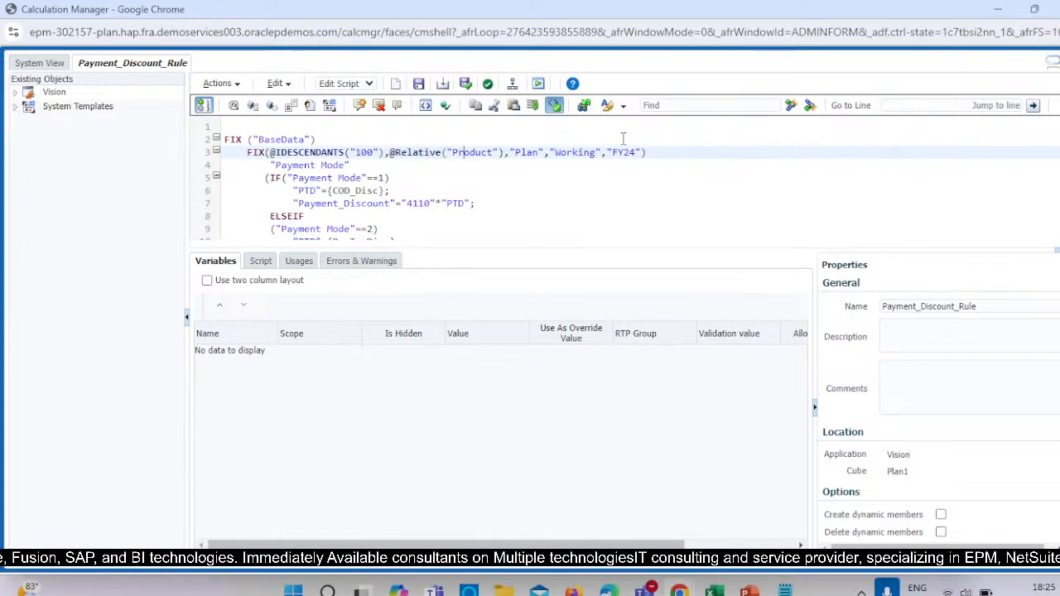
{"action": "type", "text": ","}
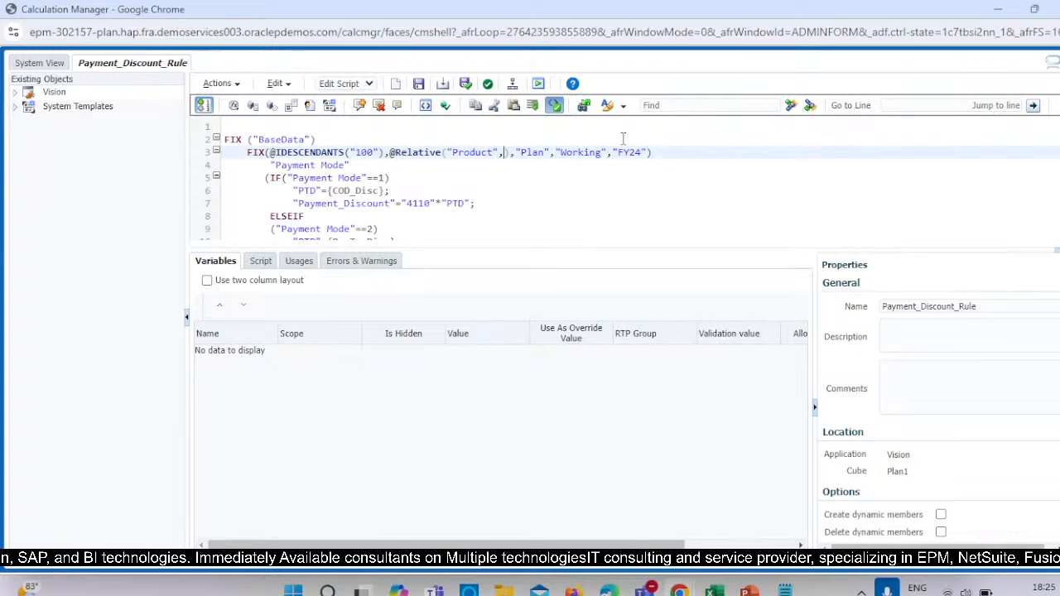
{"action": "type", "text": "0"}
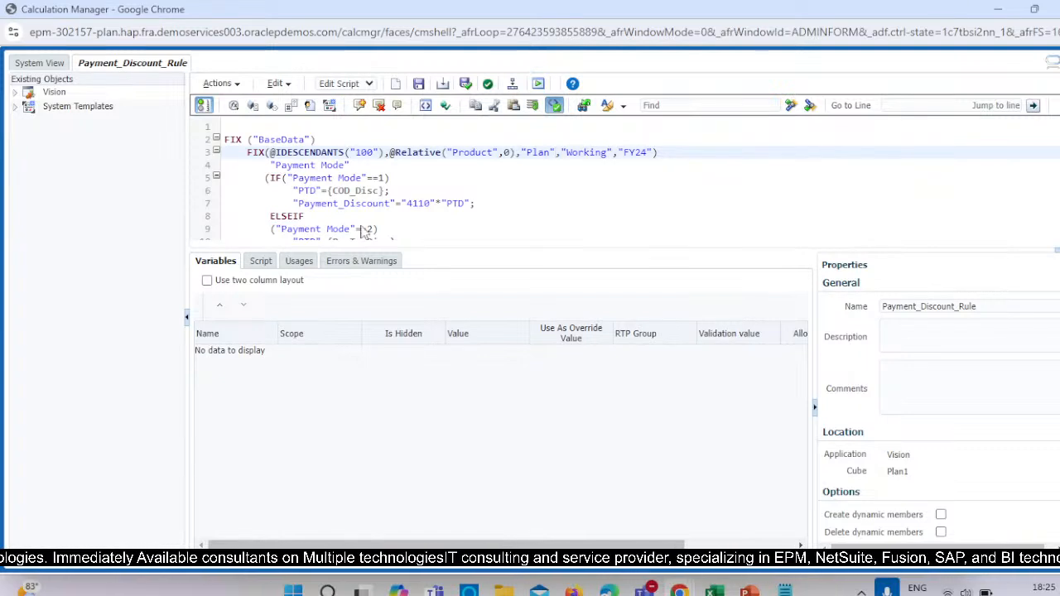
Switch to the Dimensions window and locate the Payment Mode member under Misc in the Account dimension.
{"action": "scroll", "coordinate": [324, 210], "scroll_direction": "down", "scroll_amount": 2}
{"action": "scroll", "coordinate": [401, 197], "scroll_direction": "up", "scroll_amount": 2}
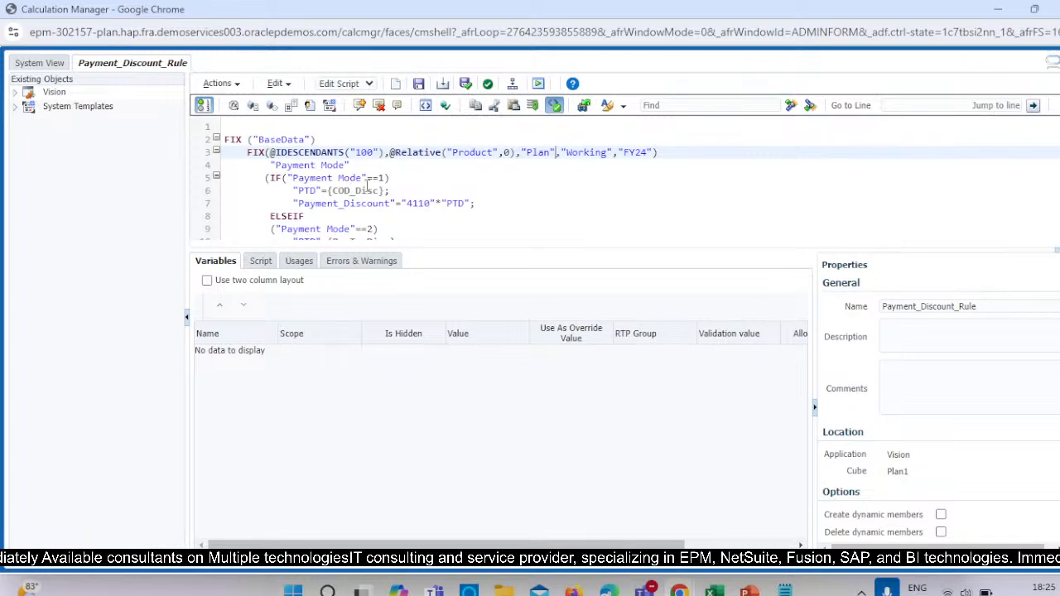
{"action": "left_click_drag", "start_coordinate": [276, 164], "coordinate": [343, 166]}
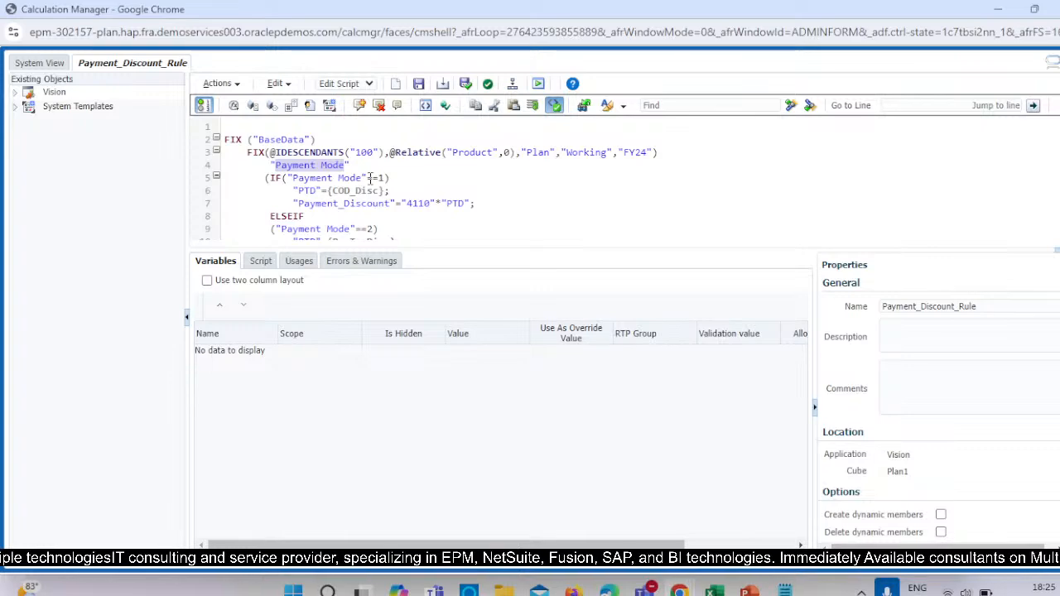
{"action": "mouse_move", "coordinate": [679, 591]}
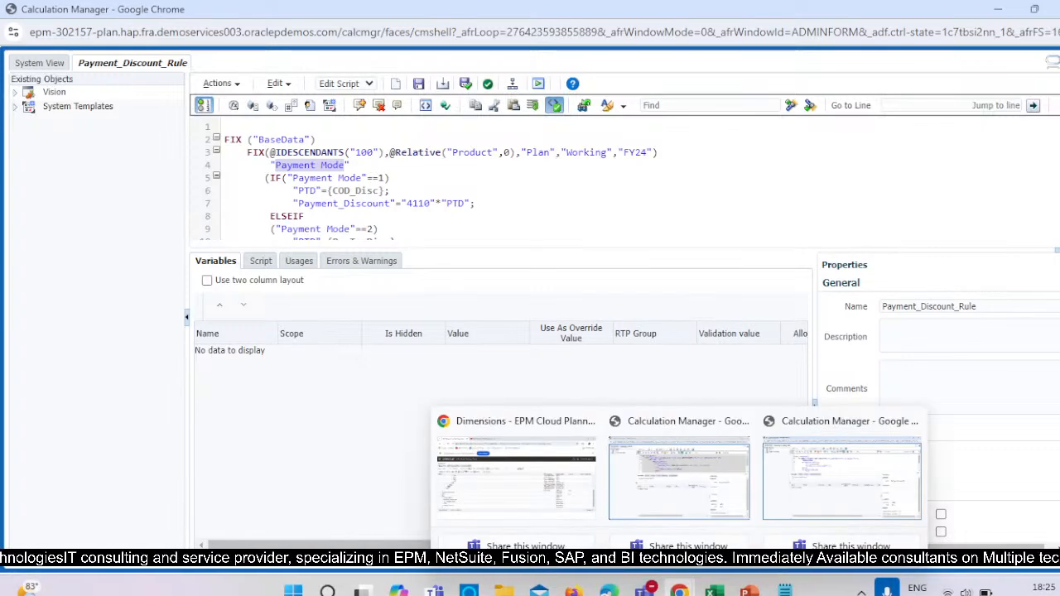
{"action": "left_click", "coordinate": [516, 478]}
{"action": "scroll", "coordinate": [197, 335], "scroll_direction": "up", "scroll_amount": 3}
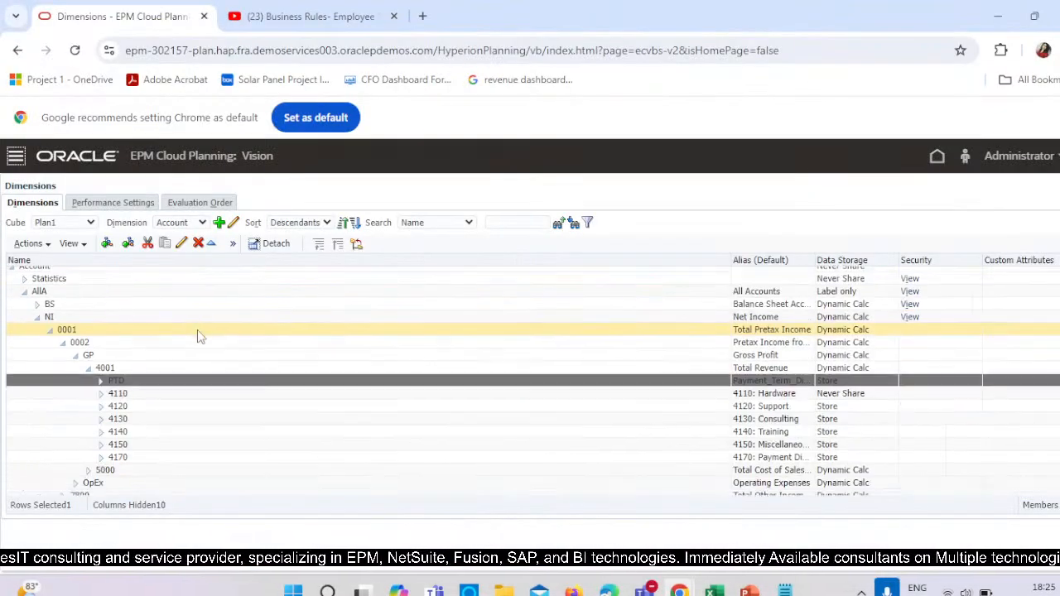
{"action": "scroll", "coordinate": [100, 438], "scroll_direction": "down", "scroll_amount": 3}
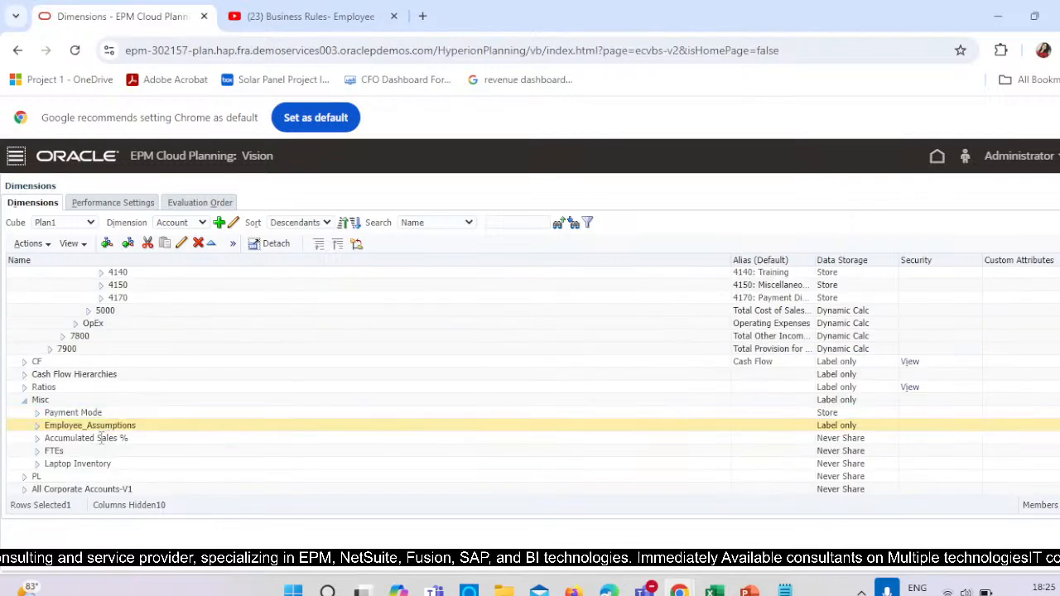
{"action": "left_click", "coordinate": [24, 400]}
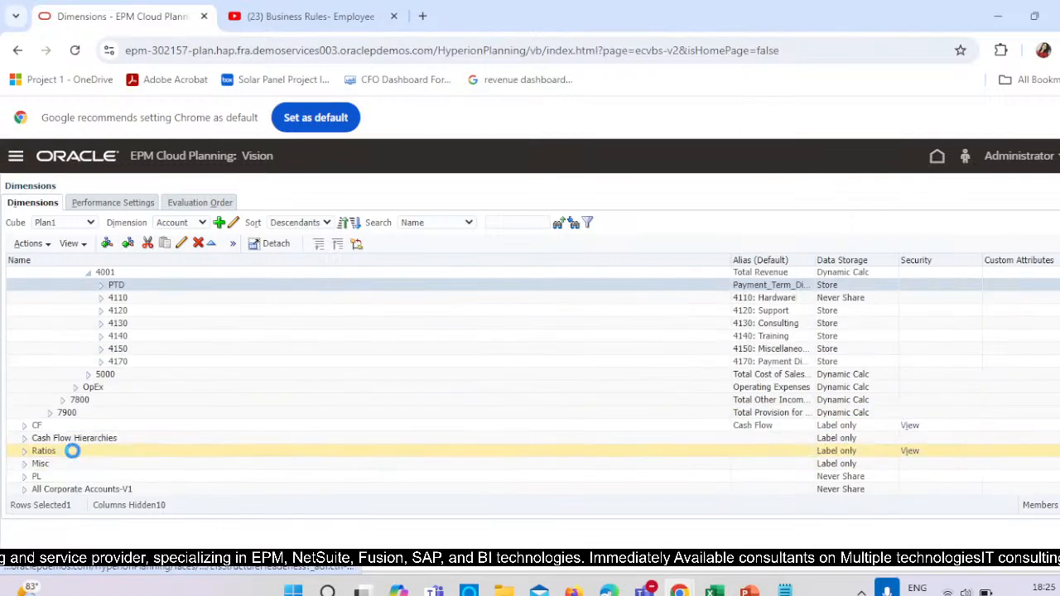
{"action": "left_click", "coordinate": [24, 463]}
{"action": "scroll", "coordinate": [95, 428], "scroll_direction": "down", "scroll_amount": 1}
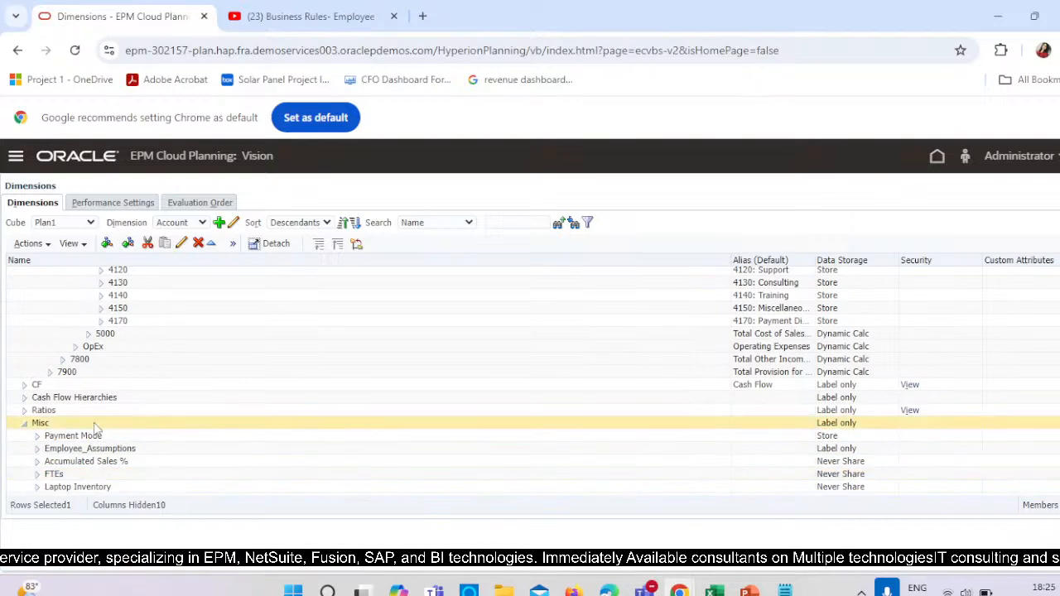
Open the Payment Mode member's properties, check which smart list is assigned, and return to the Payment_Discount_Rule script.
{"action": "left_click", "coordinate": [71, 436]}
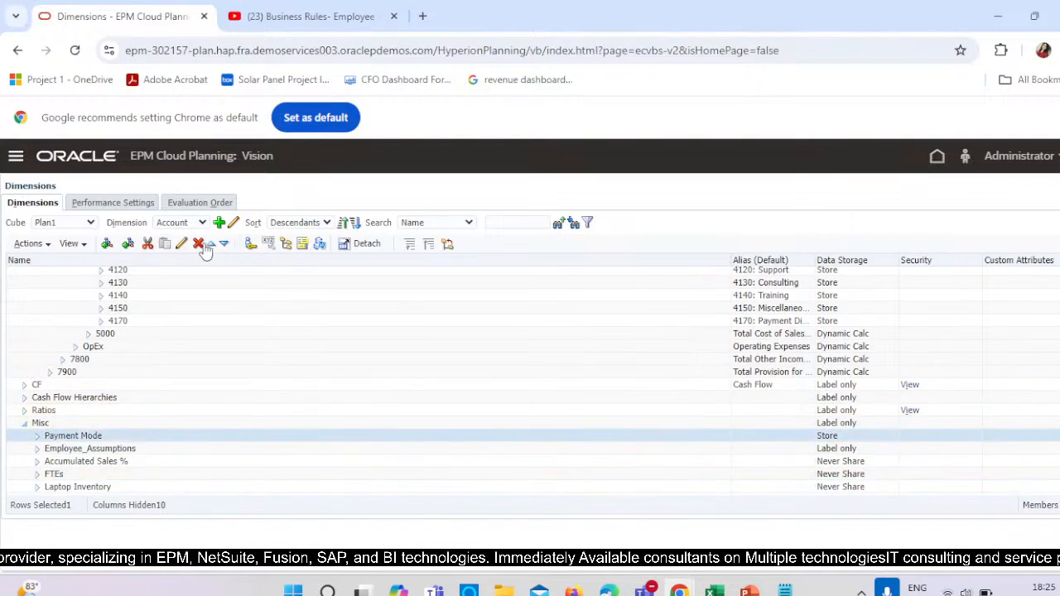
{"action": "left_click", "coordinate": [182, 244]}
{"action": "scroll", "coordinate": [315, 508], "scroll_direction": "down", "scroll_amount": 1}
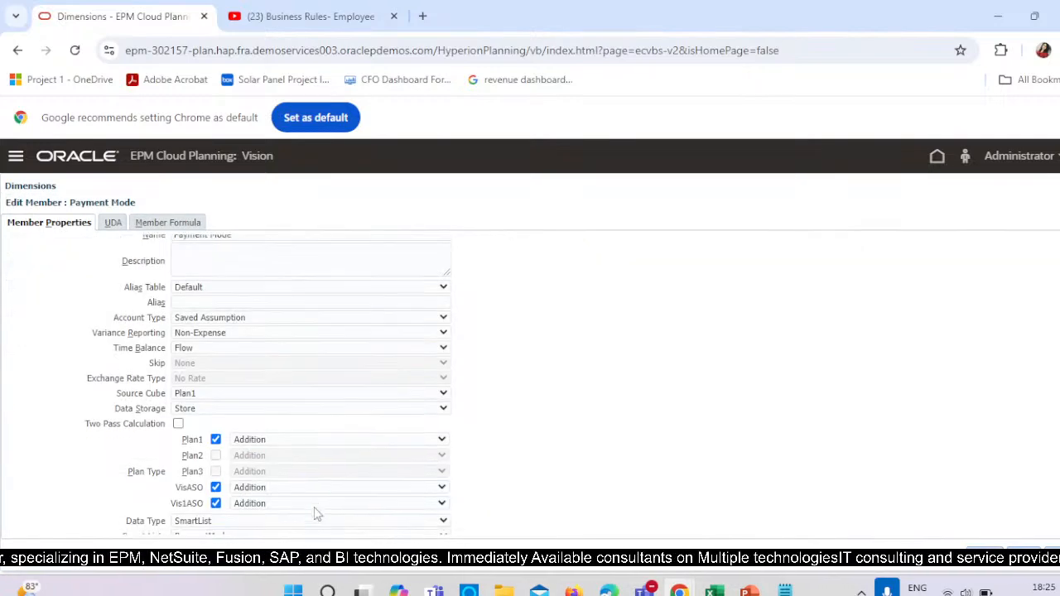
{"action": "scroll", "coordinate": [316, 513], "scroll_direction": "down", "scroll_amount": 1}
{"action": "left_click", "coordinate": [228, 484]}
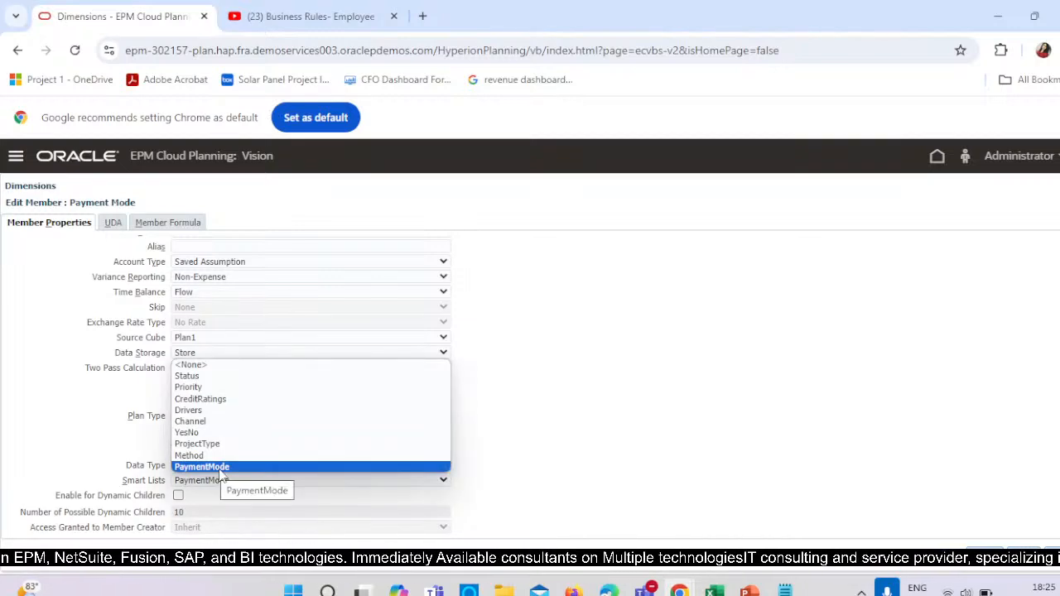
{"action": "left_click", "coordinate": [220, 471]}
{"action": "key", "text": "alt+Tab"}
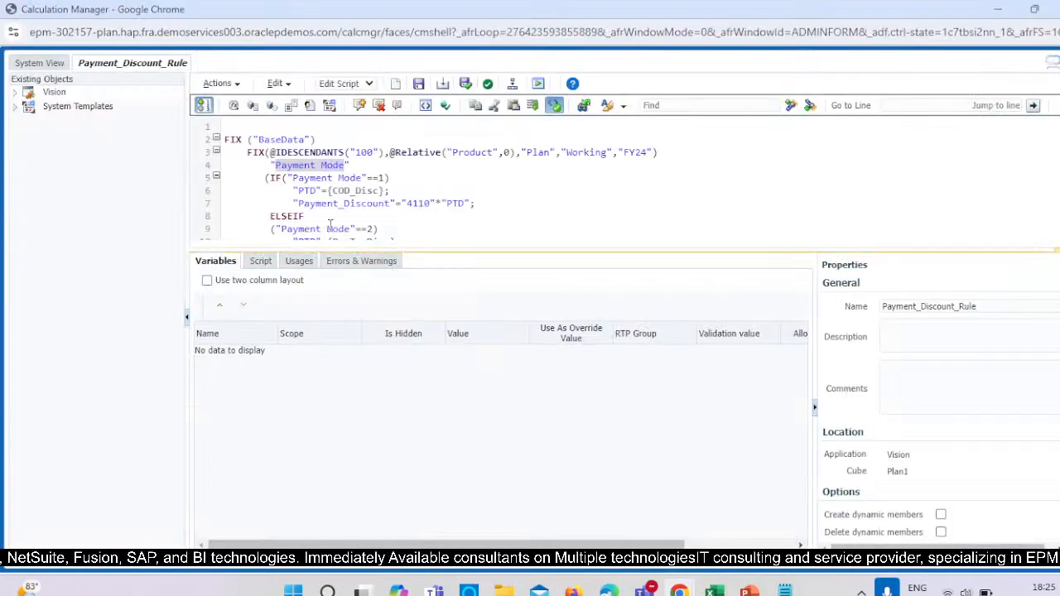
{"action": "left_click", "coordinate": [335, 165]}
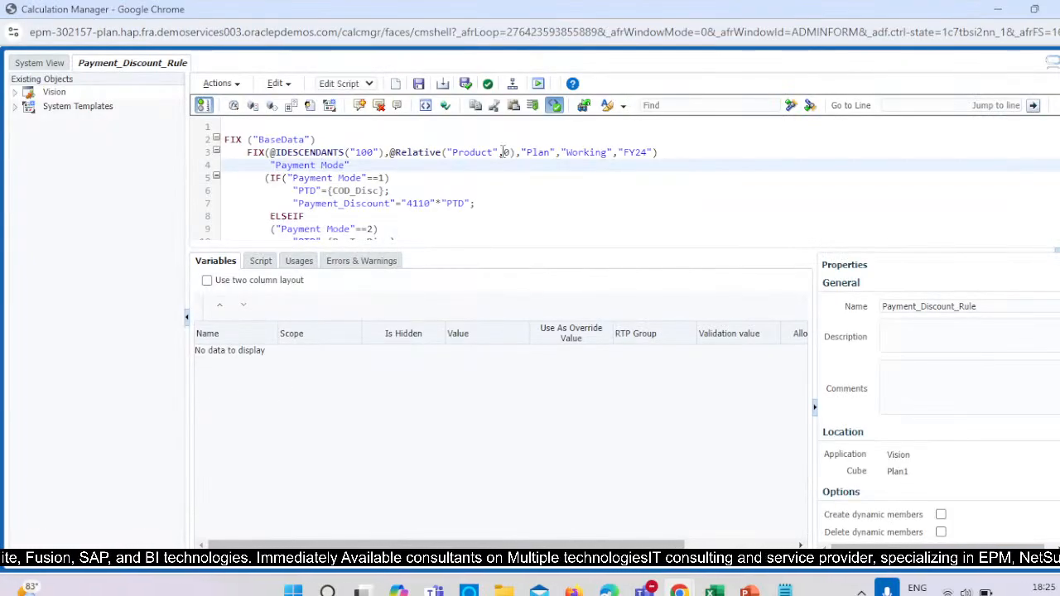
{"action": "key", "text": "BackSpace"}
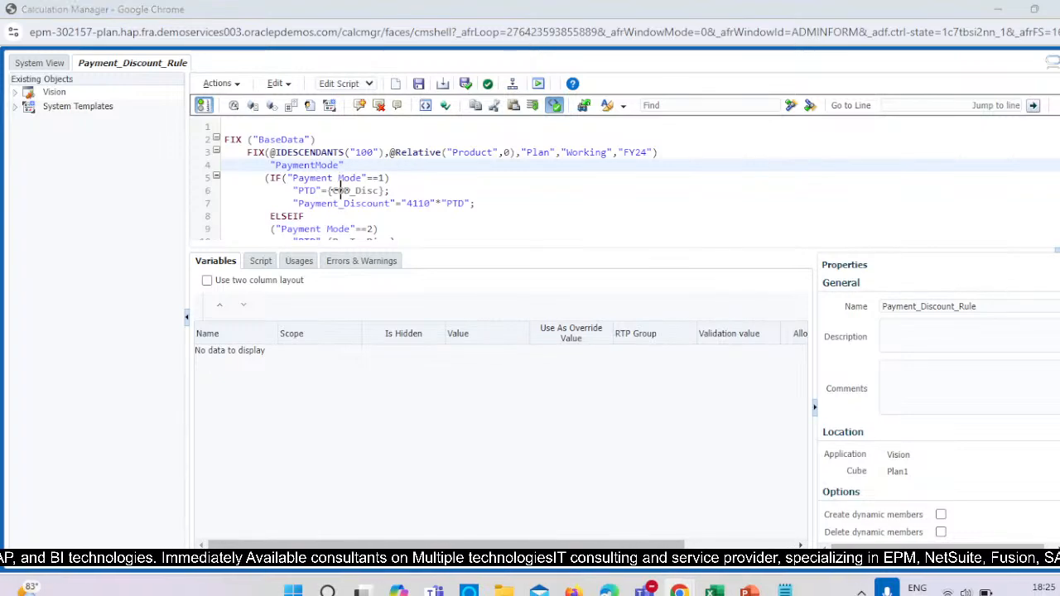
{"action": "key", "text": "alt+Tab"}
{"action": "scroll", "coordinate": [245, 265], "scroll_direction": "up", "scroll_amount": 3}
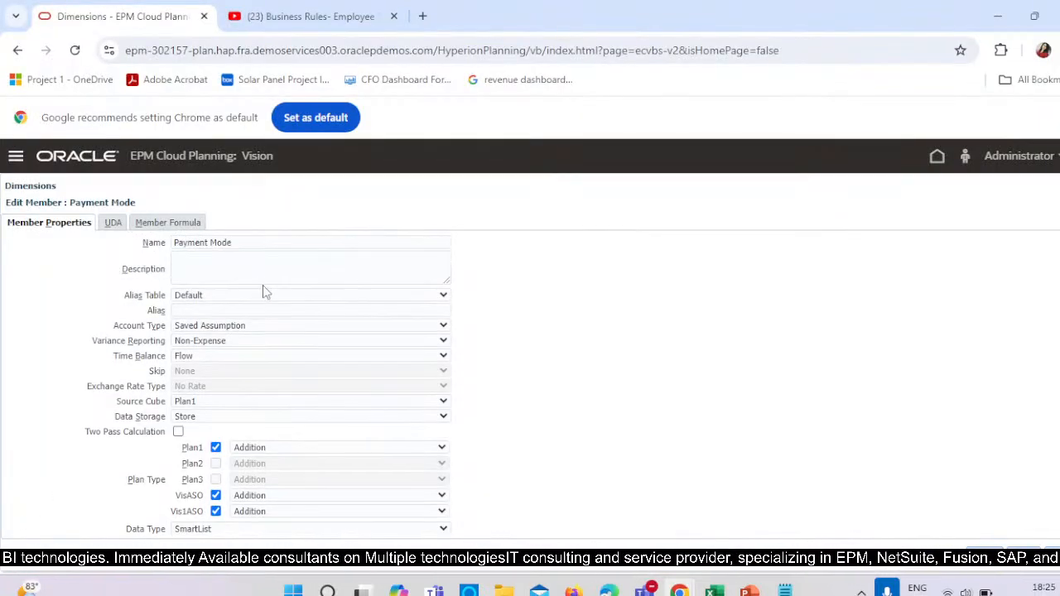
{"action": "key", "text": "alt+Tab"}
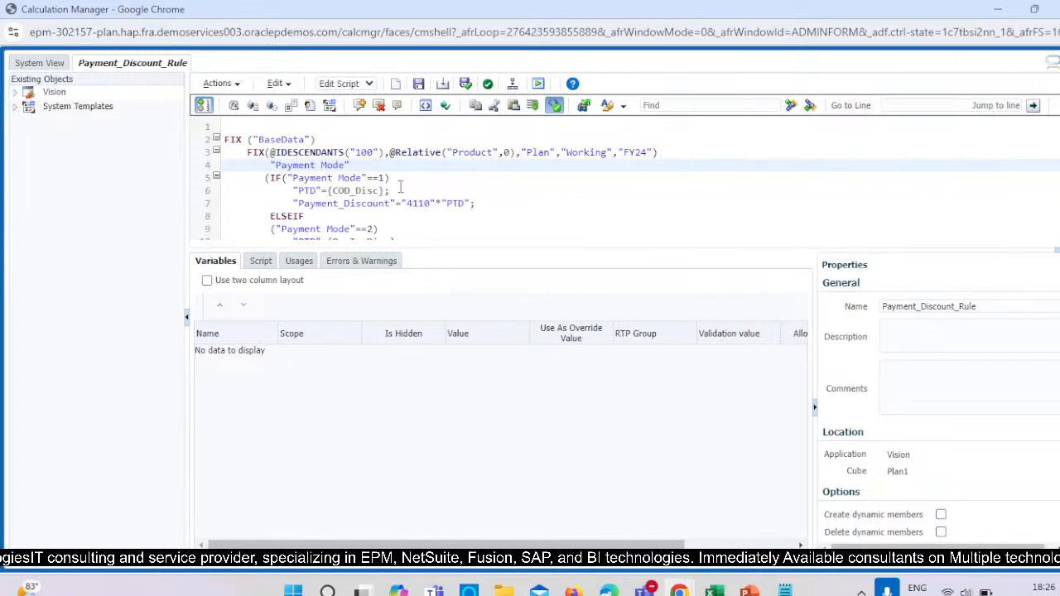
Switch to the Planning window and open the PaymentMode smart list to examine its entries and their IDs.
{"action": "mouse_move", "coordinate": [678, 590]}
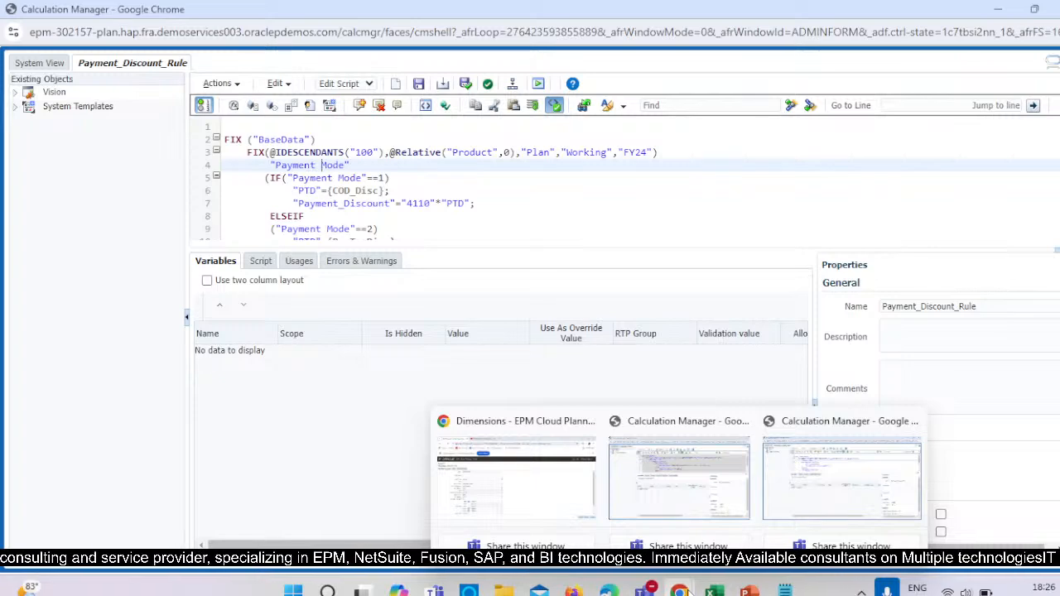
{"action": "left_click", "coordinate": [545, 526]}
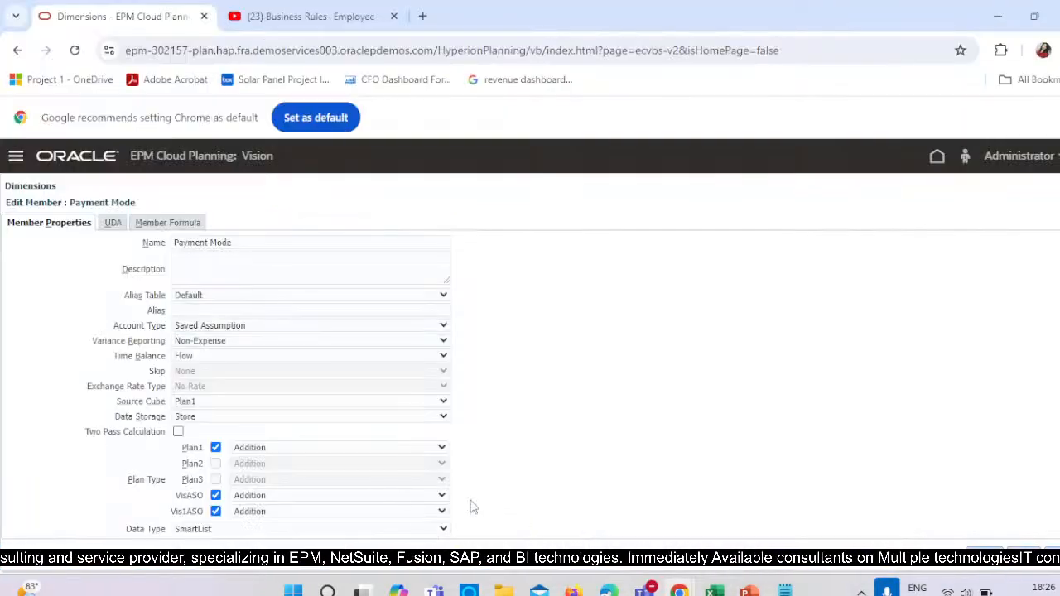
{"action": "left_click", "coordinate": [16, 156]}
{"action": "scroll", "coordinate": [869, 473], "scroll_direction": "down", "scroll_amount": 1}
{"action": "left_click", "coordinate": [863, 335]}
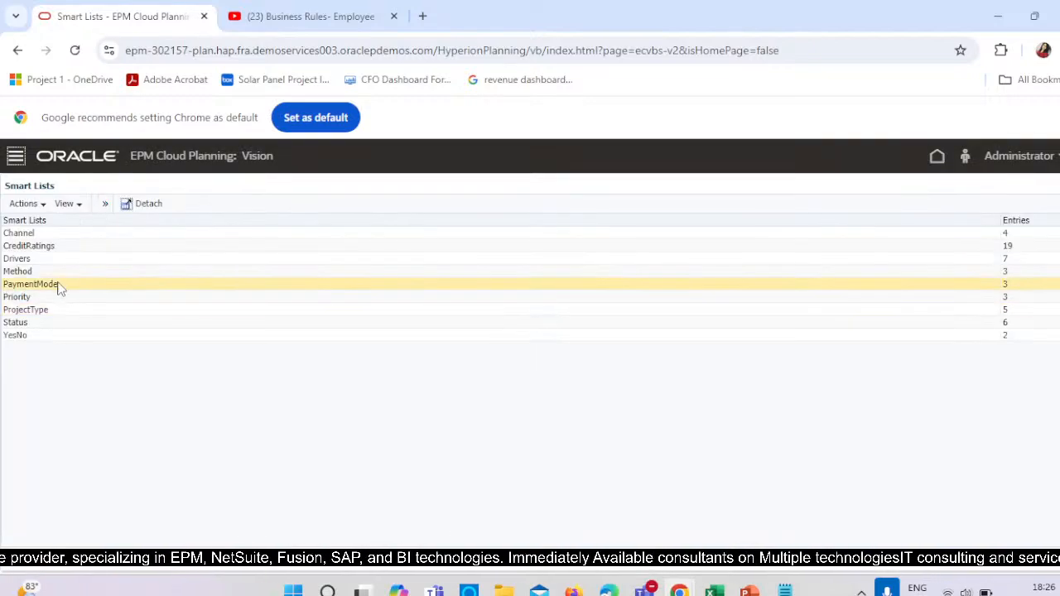
{"action": "left_click", "coordinate": [59, 286]}
{"action": "left_click", "coordinate": [106, 203]}
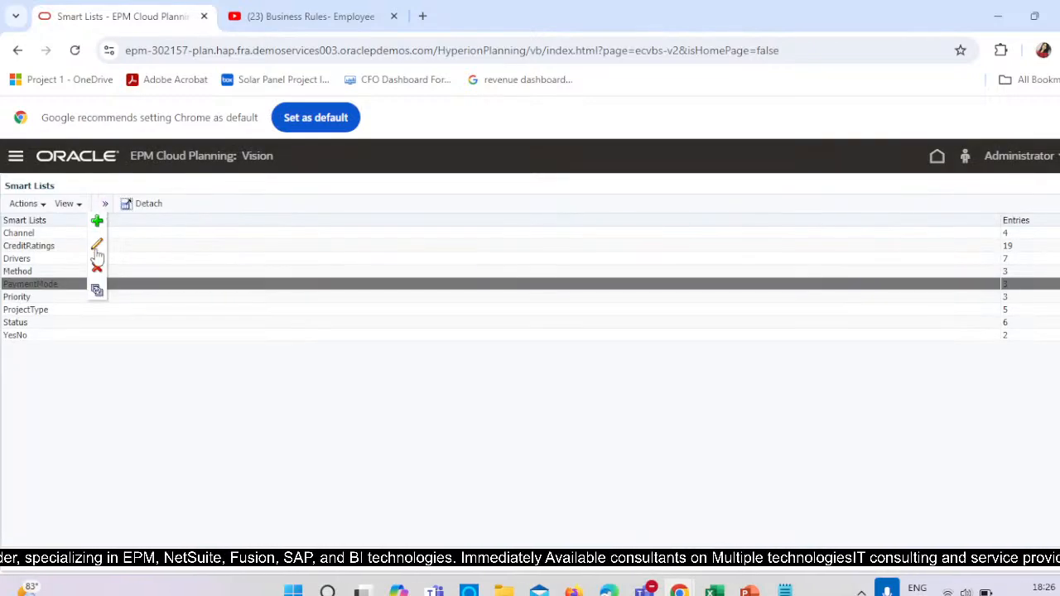
{"action": "left_click", "coordinate": [98, 246]}
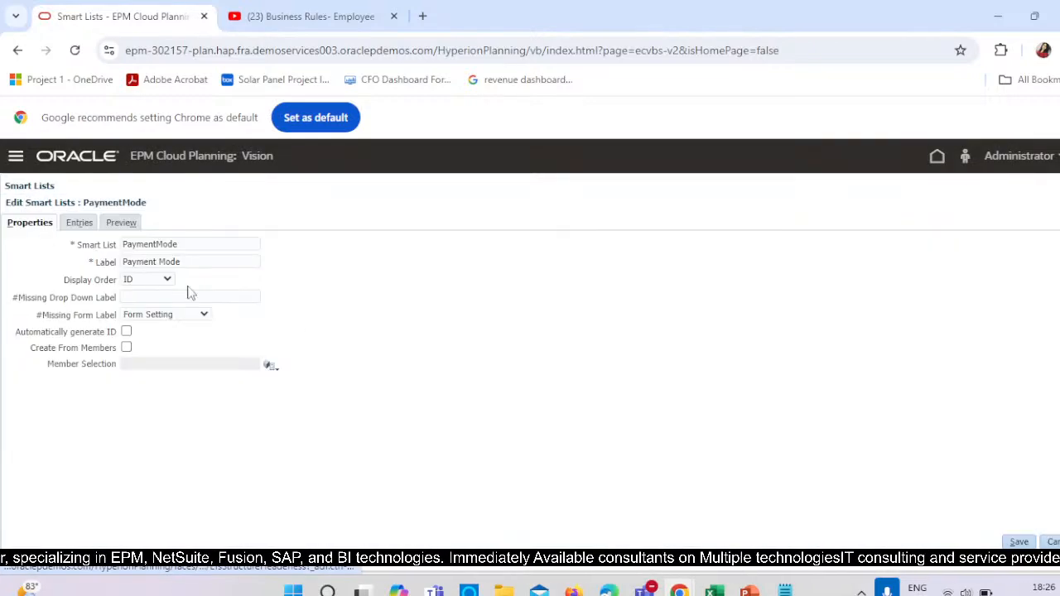
{"action": "left_click", "coordinate": [87, 222]}
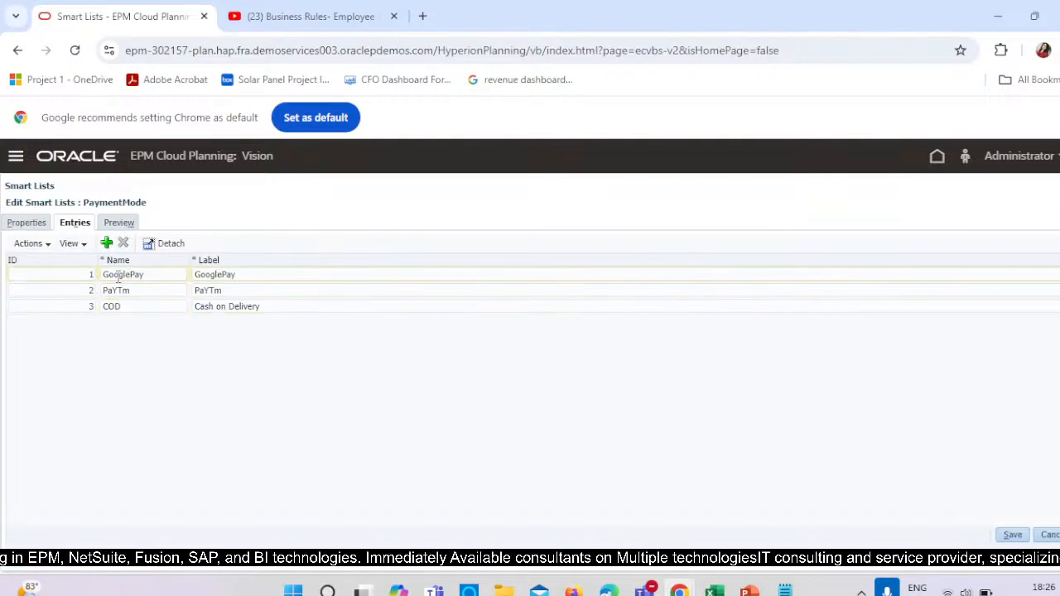
{"action": "left_click", "coordinate": [152, 275]}
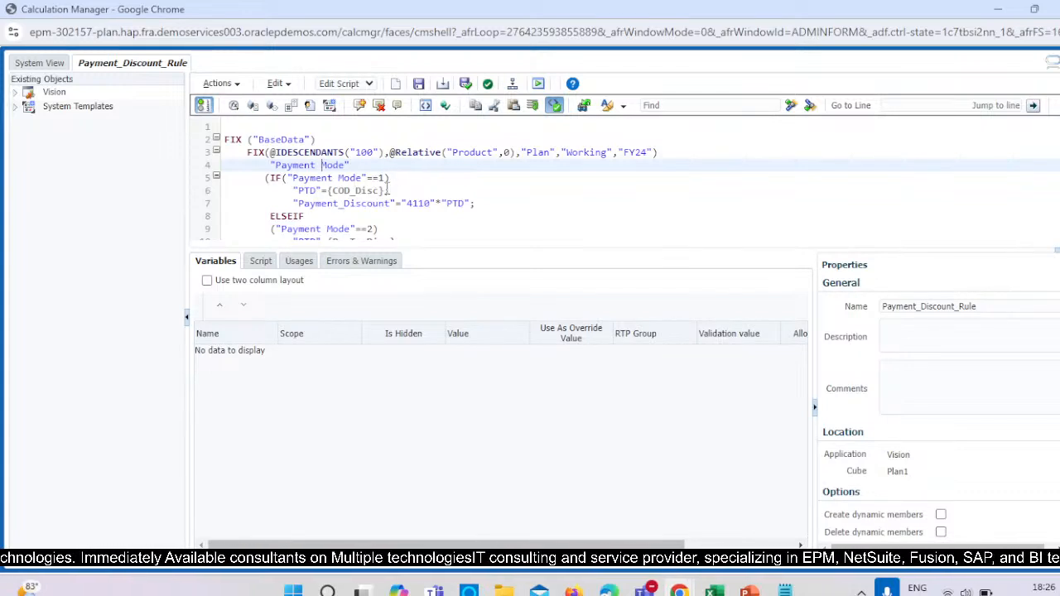
Compare the rule's first condition with smart list entry 1 and delete the {COD_Disc} reference from its PTD assignment.
{"action": "left_click", "coordinate": [386, 190]}
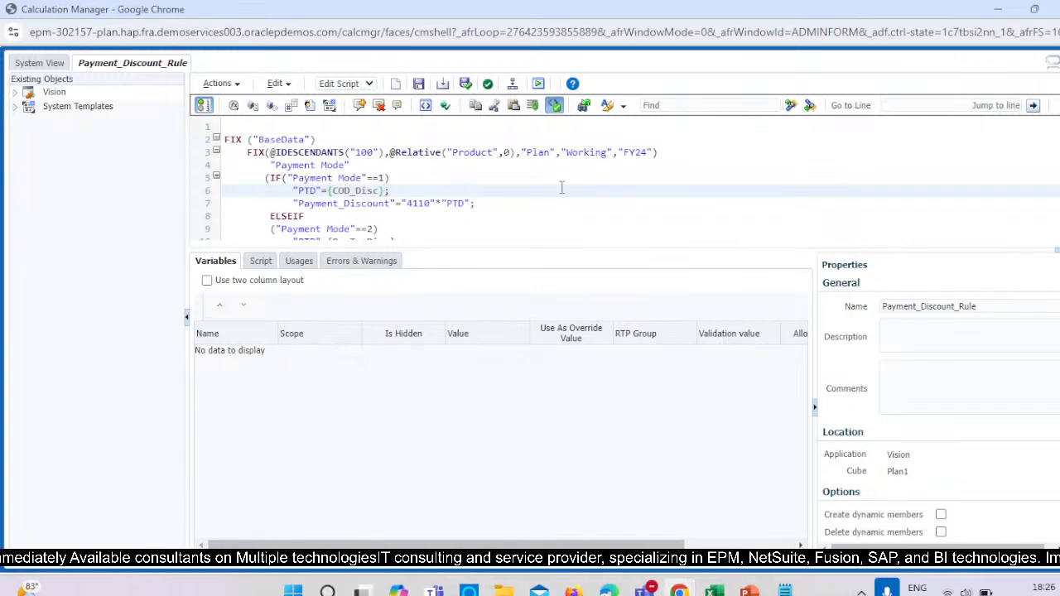
{"action": "key", "text": "alt+Tab"}
{"action": "key", "text": "alt+Tab"}
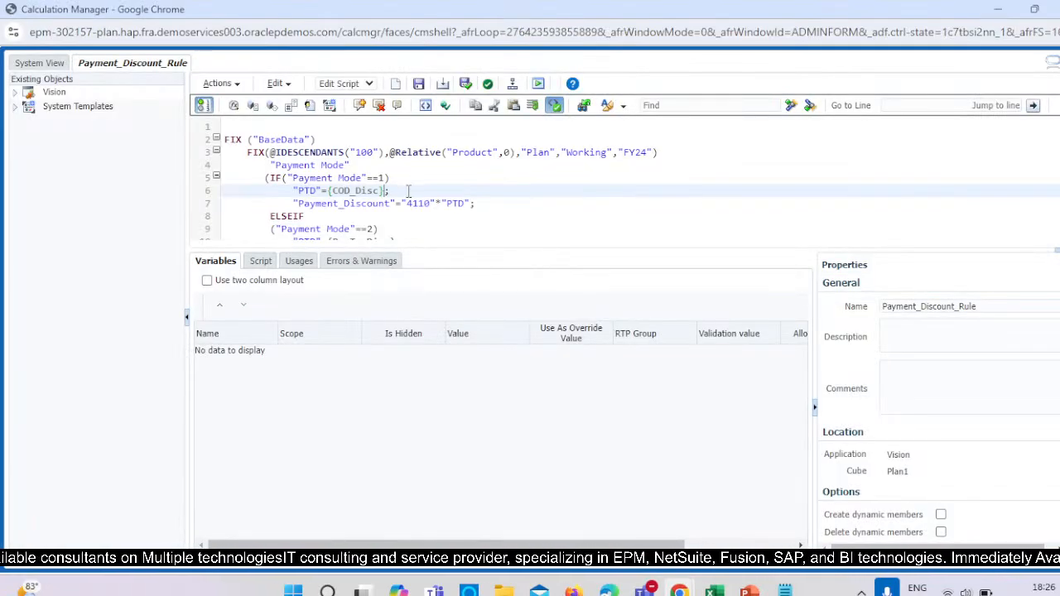
{"action": "key", "text": "alt+Tab"}
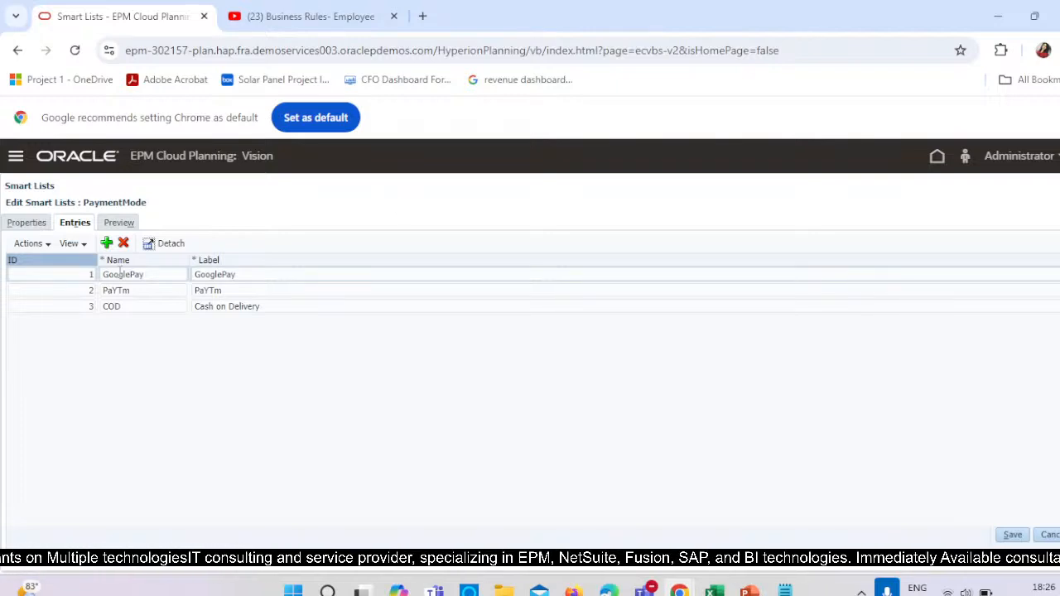
{"action": "left_click", "coordinate": [154, 274]}
{"action": "key", "text": "alt+Tab"}
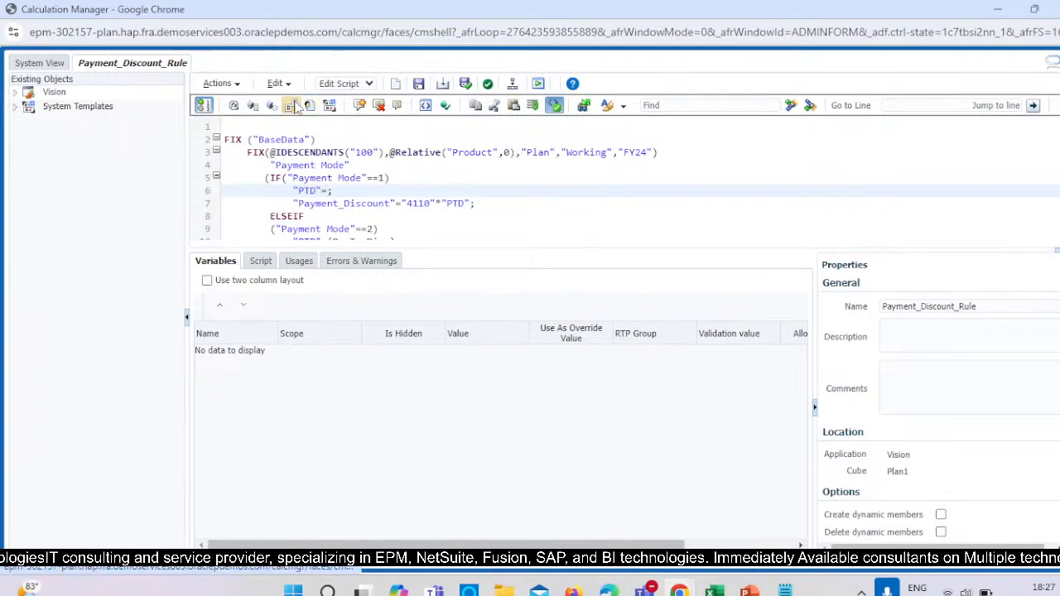
Start creating a replacement variable with Plan1 cube scope for the first PTD assignment and name it Disc_Gpay.
{"action": "left_click", "coordinate": [401, 106]}
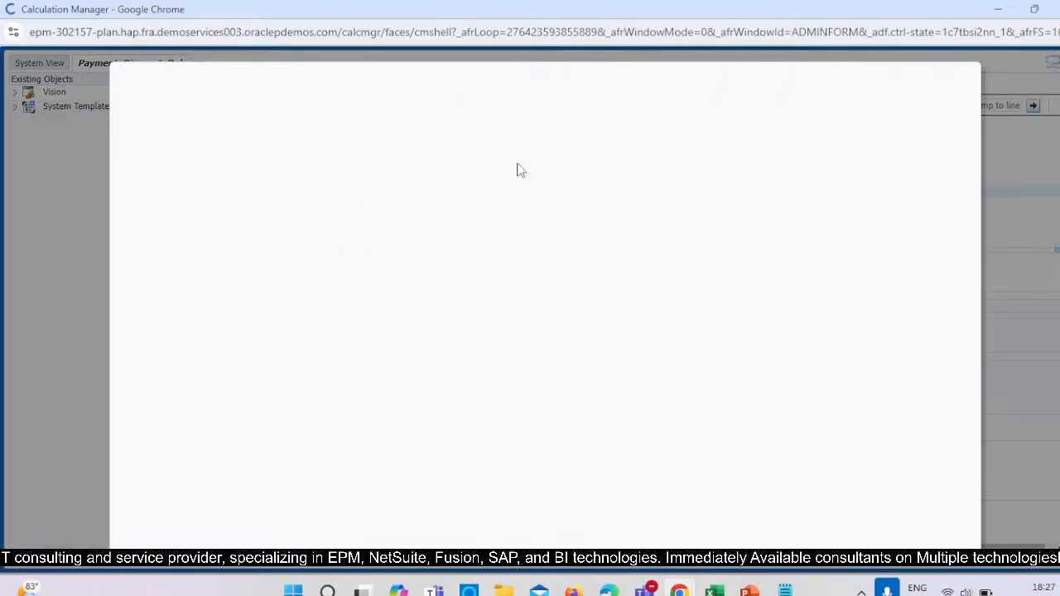
{"action": "left_click", "coordinate": [584, 183]}
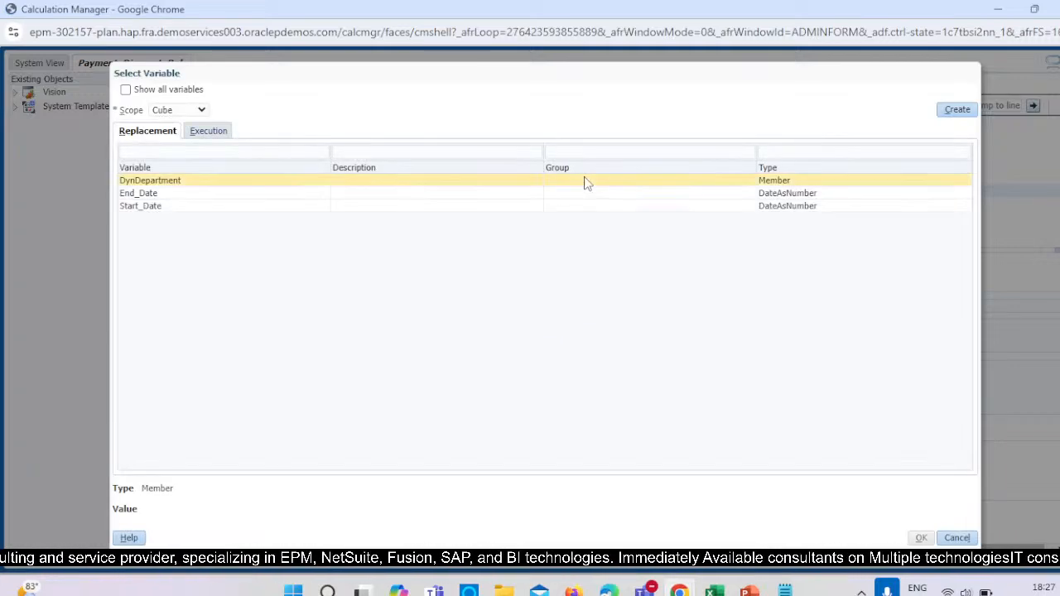
{"action": "left_click", "coordinate": [950, 116]}
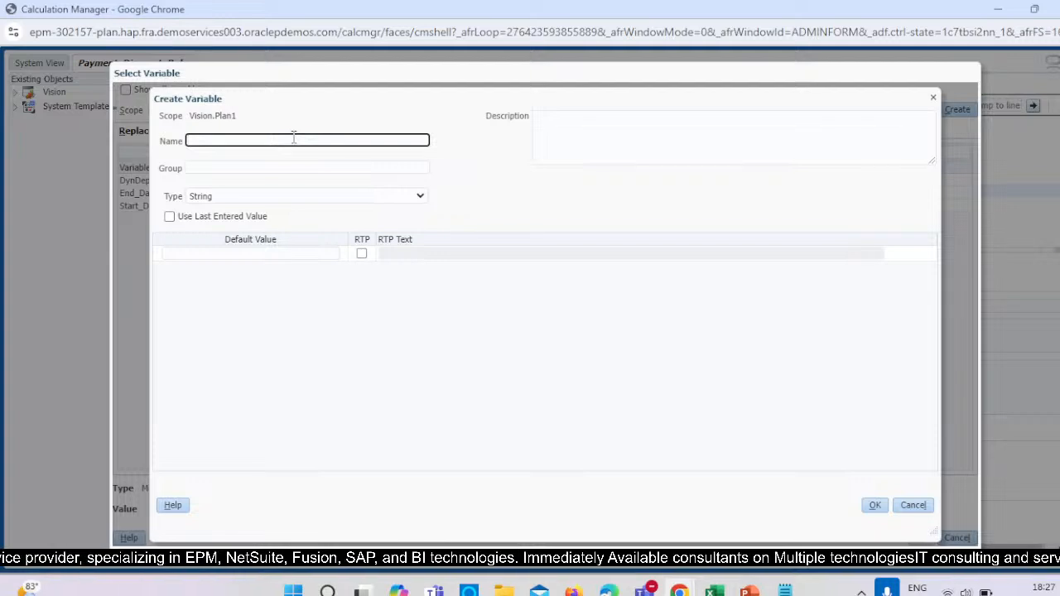
{"action": "type", "text": "GooglePay"}
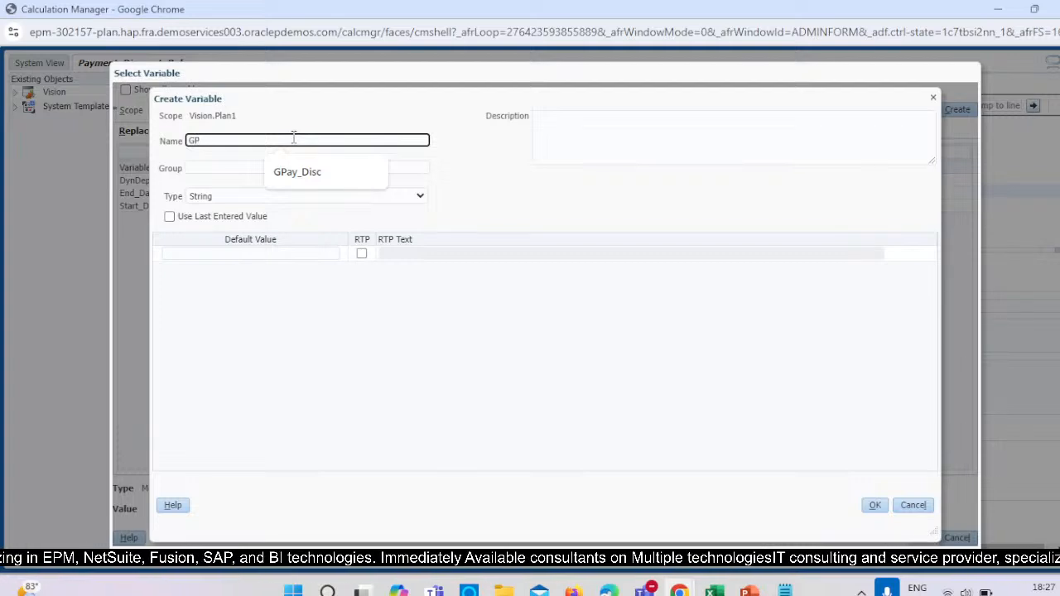
{"action": "key", "text": "BackSpace"}
{"action": "key", "text": "BackSpace"}
{"action": "type", "text": "Disc_Gpay"}
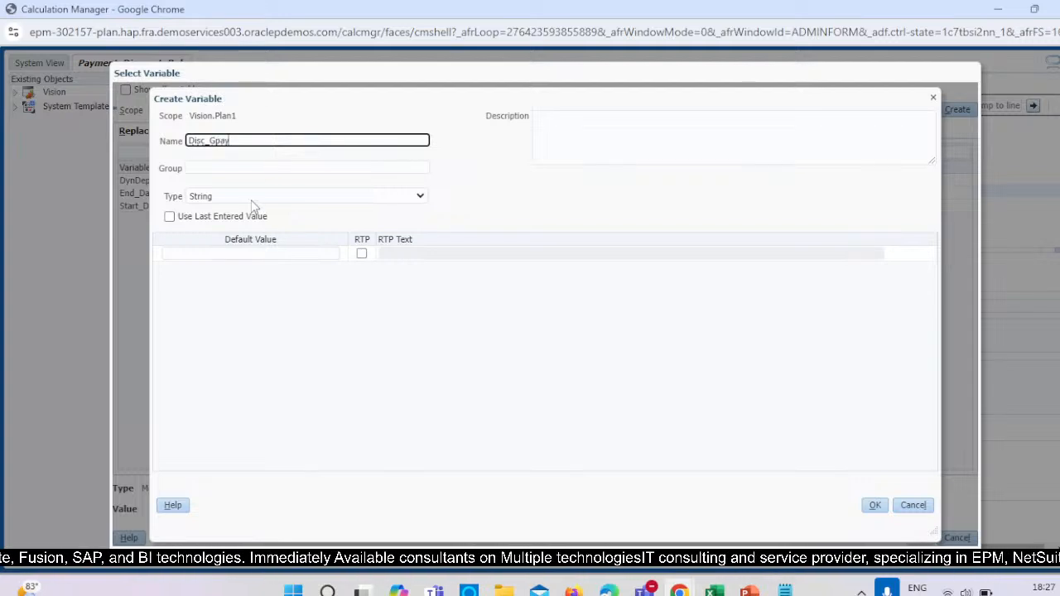
Set the Disc_Gpay variable's type to Percent and its default value to 10.
{"action": "left_click", "coordinate": [252, 199]}
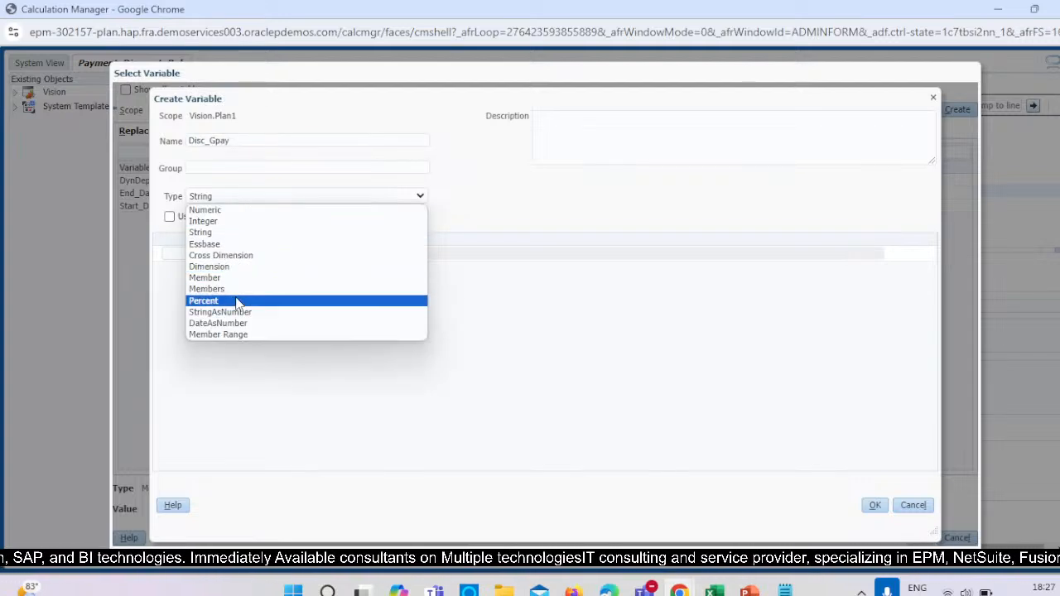
{"action": "left_click", "coordinate": [236, 300]}
{"action": "left_click", "coordinate": [445, 253]}
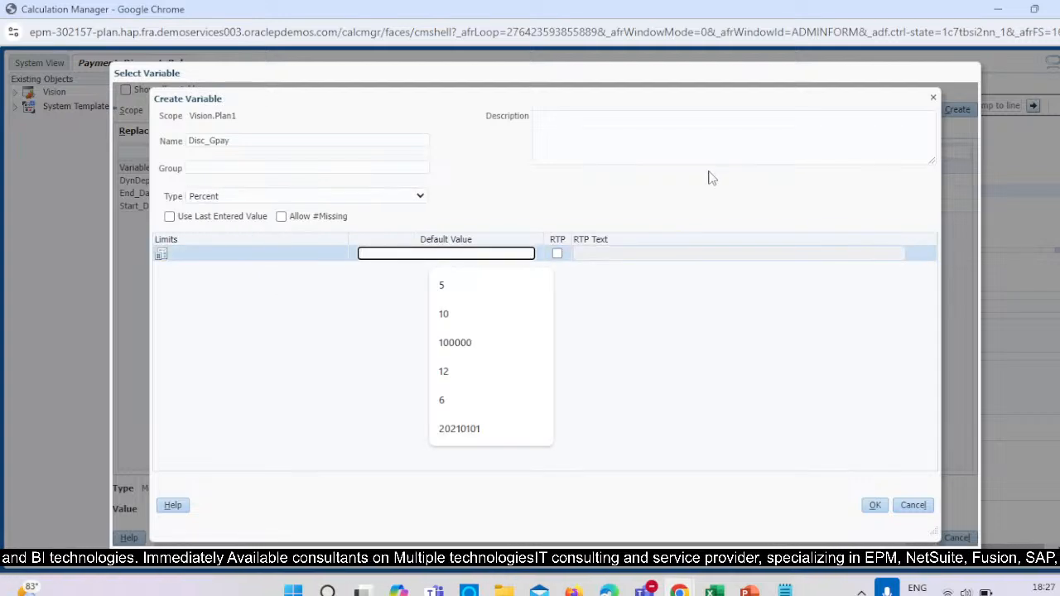
{"action": "type", "text": "10"}
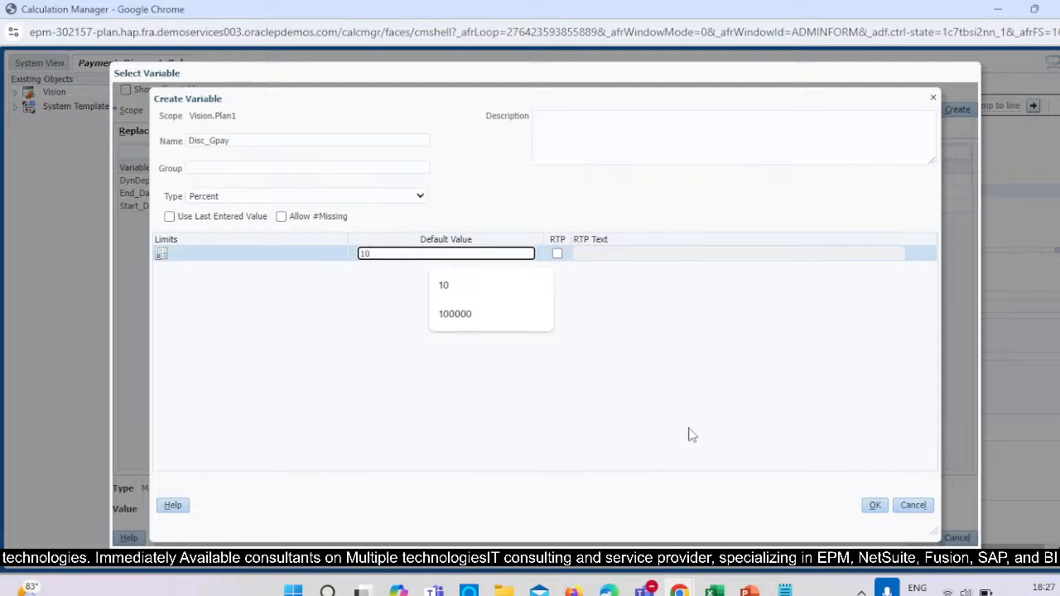
{"action": "left_click", "coordinate": [654, 356]}
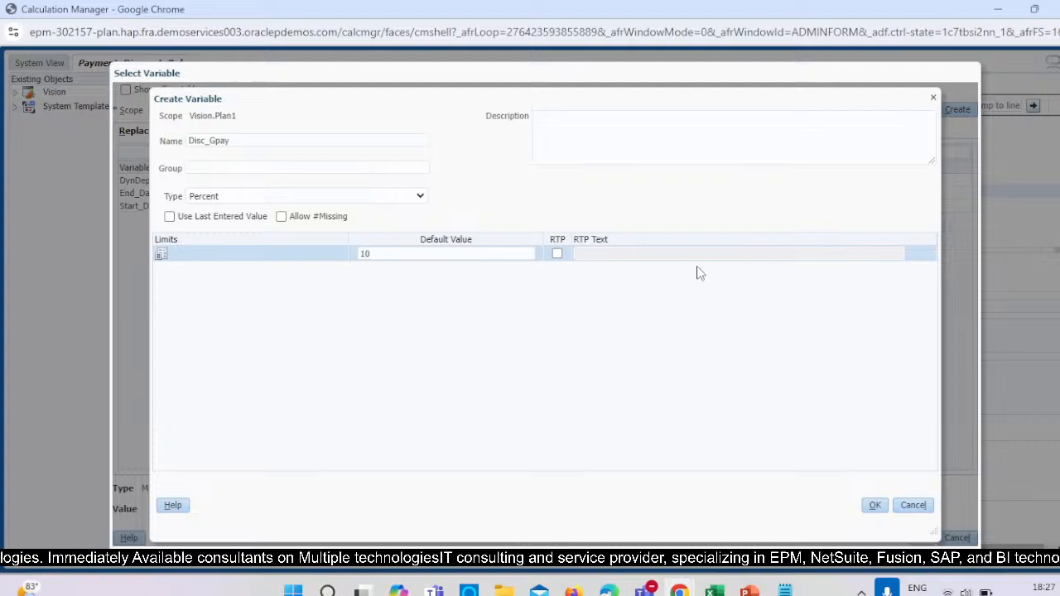
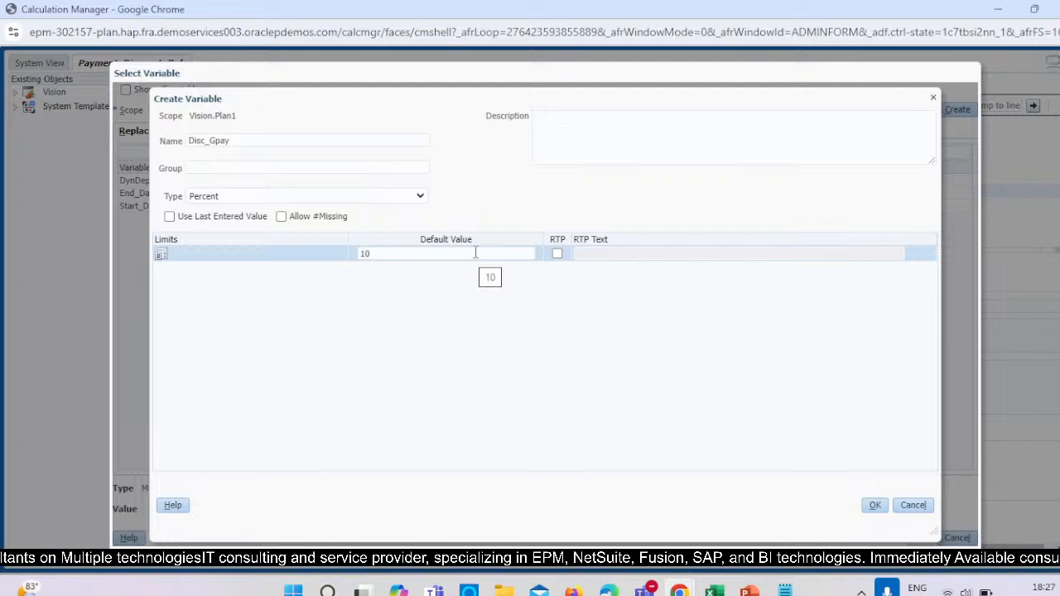
Save the Disc_Gpay variable and insert it into the rule's first PTD assignment.
{"action": "left_click", "coordinate": [873, 504]}
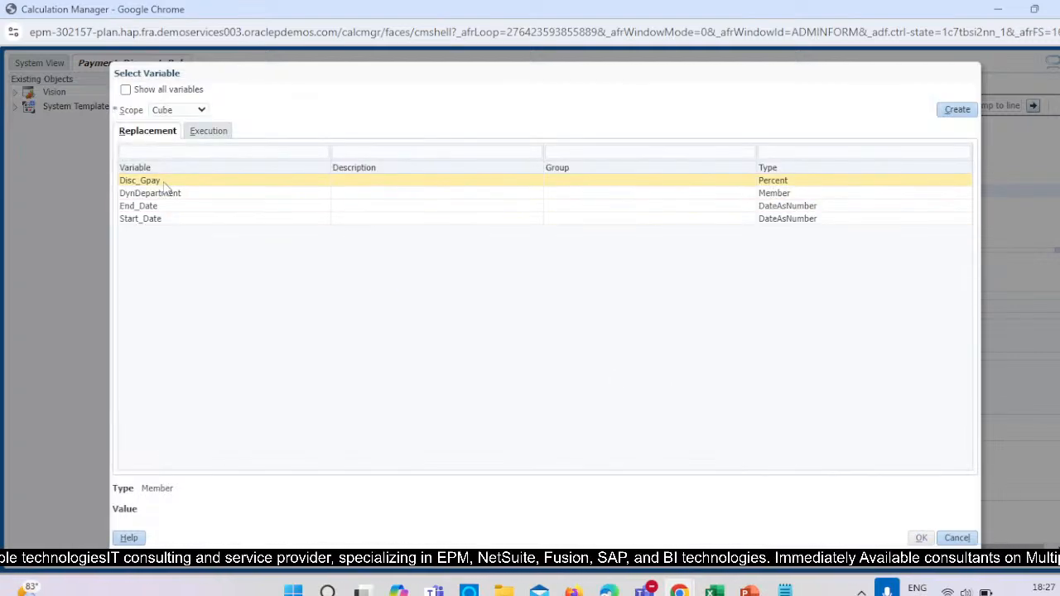
{"action": "left_click", "coordinate": [162, 181]}
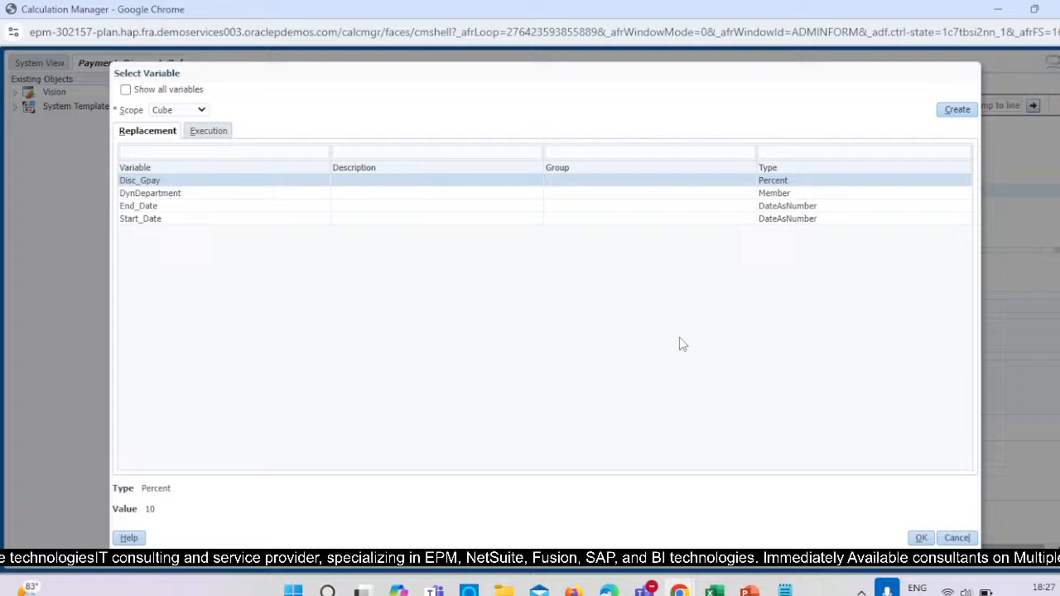
{"action": "left_click", "coordinate": [919, 538]}
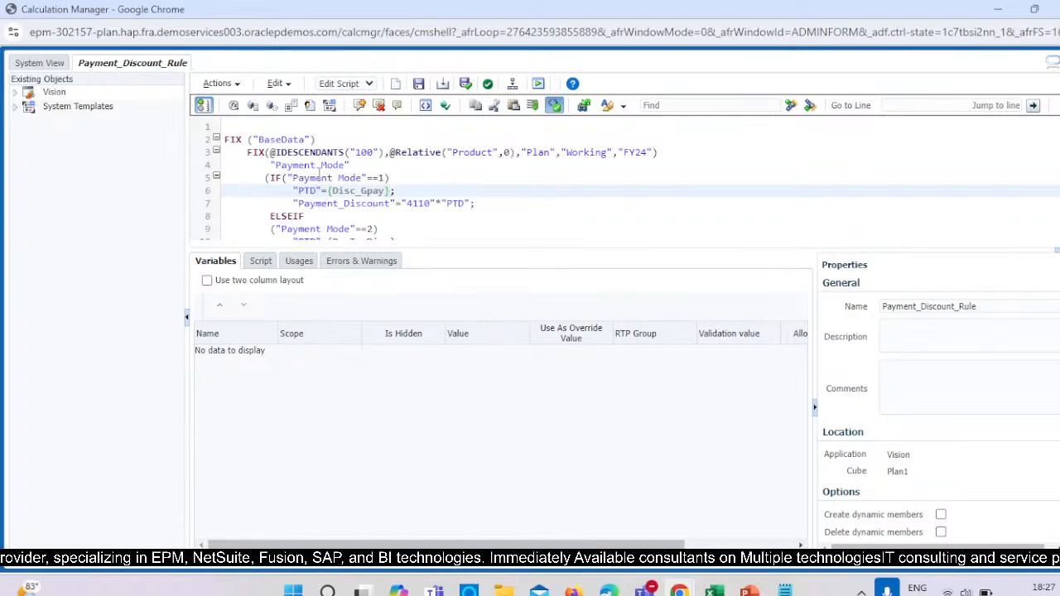
Switch to the Planning window, open the Account dimension, search for member 4001 and expand it to locate PTD.
{"action": "key", "text": "alt+Tab"}
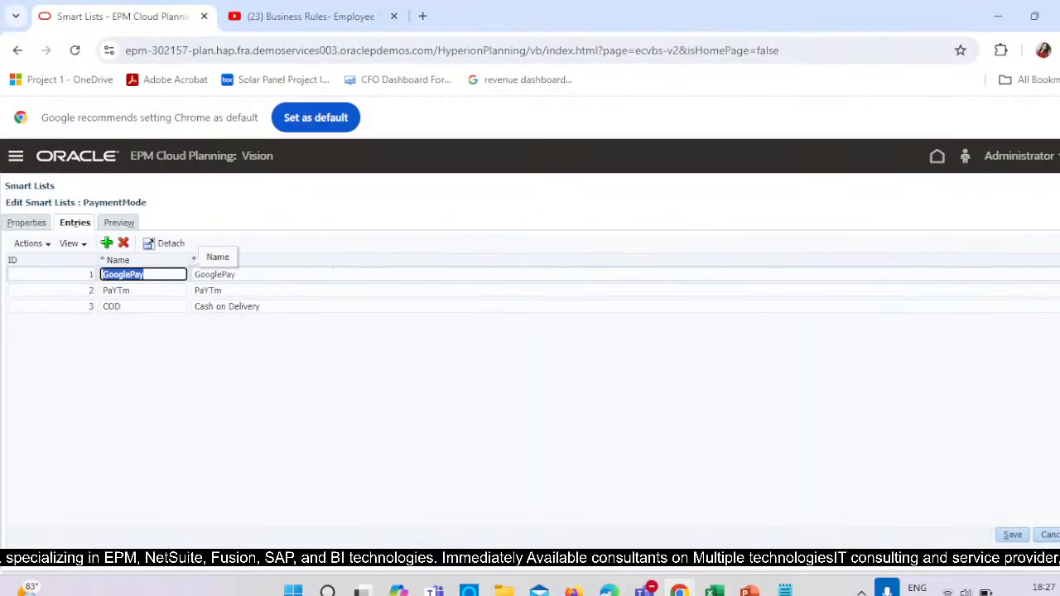
{"action": "left_click", "coordinate": [16, 158]}
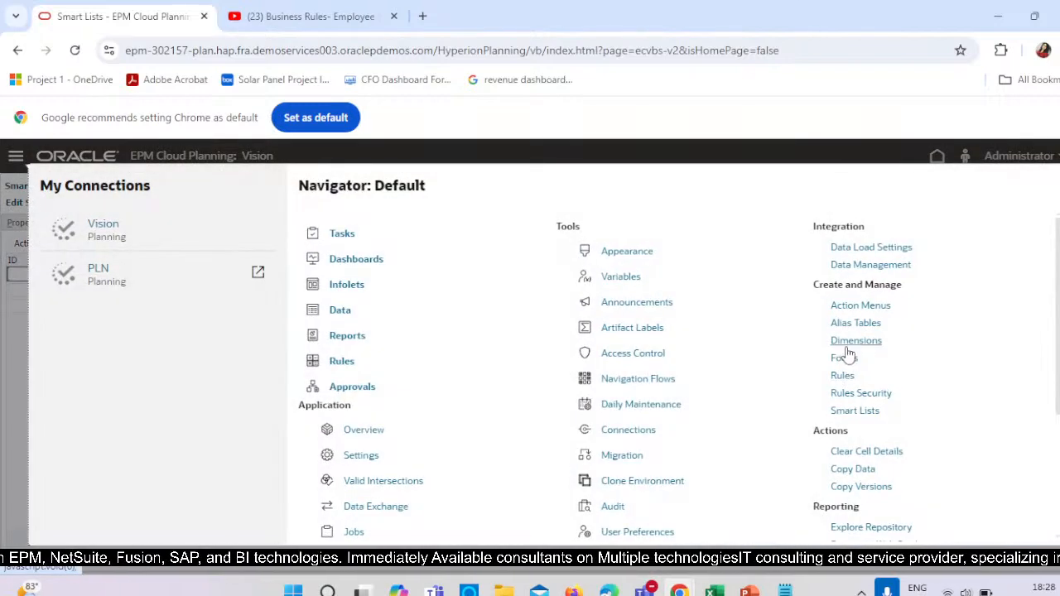
{"action": "left_click", "coordinate": [849, 342]}
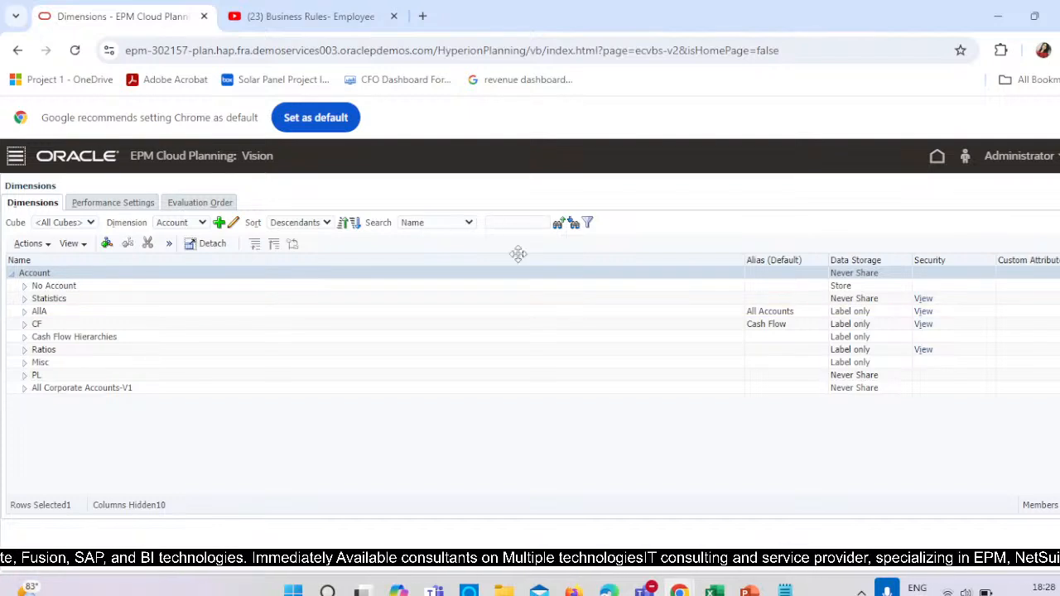
{"action": "left_click", "coordinate": [513, 222]}
{"action": "type", "text": "4"}
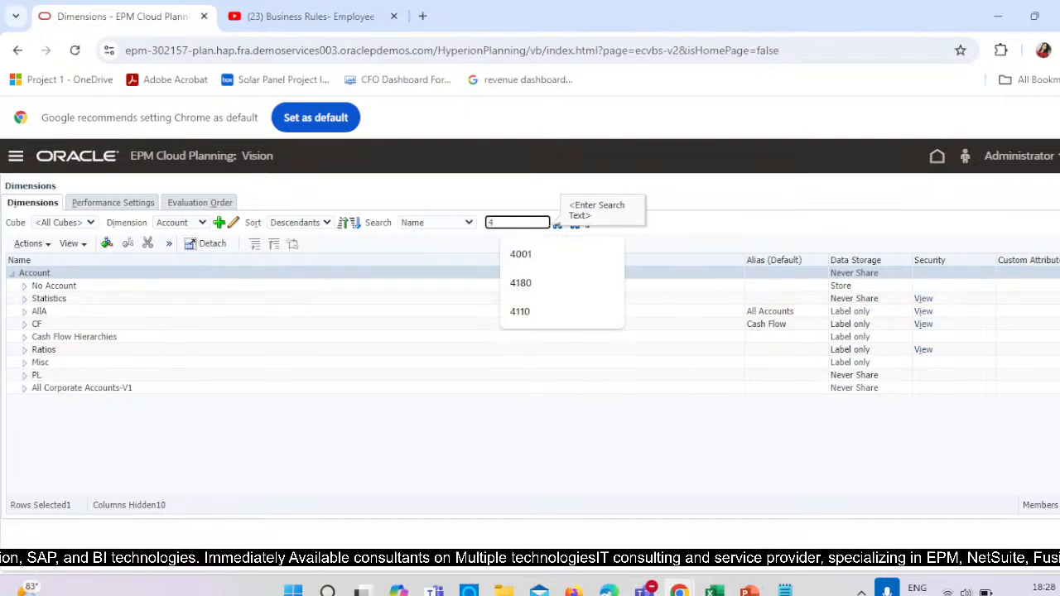
{"action": "type", "text": "001"}
{"action": "left_click", "coordinate": [653, 226]}
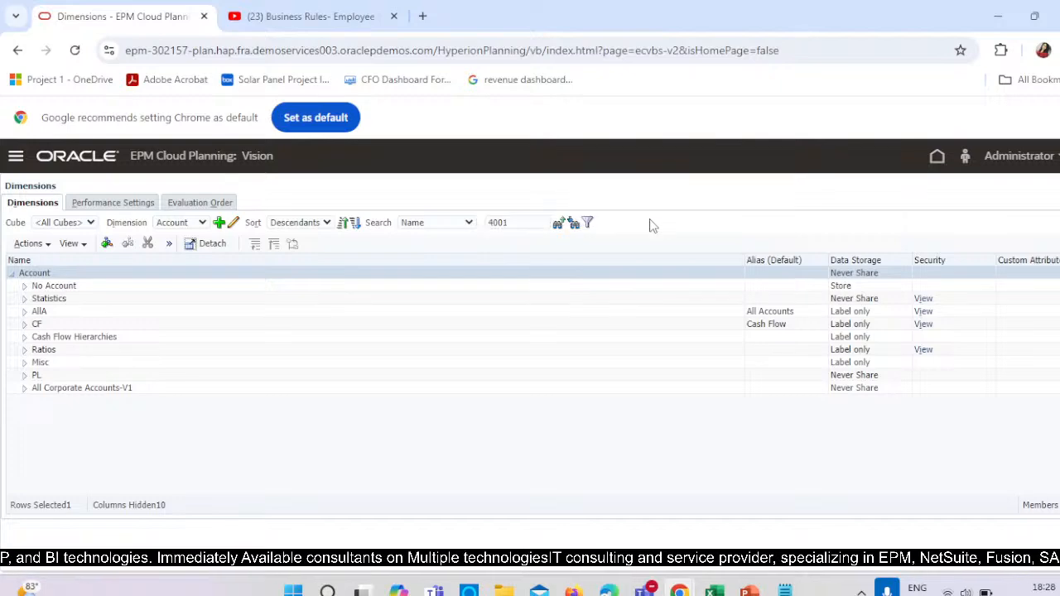
{"action": "left_click", "coordinate": [566, 225]}
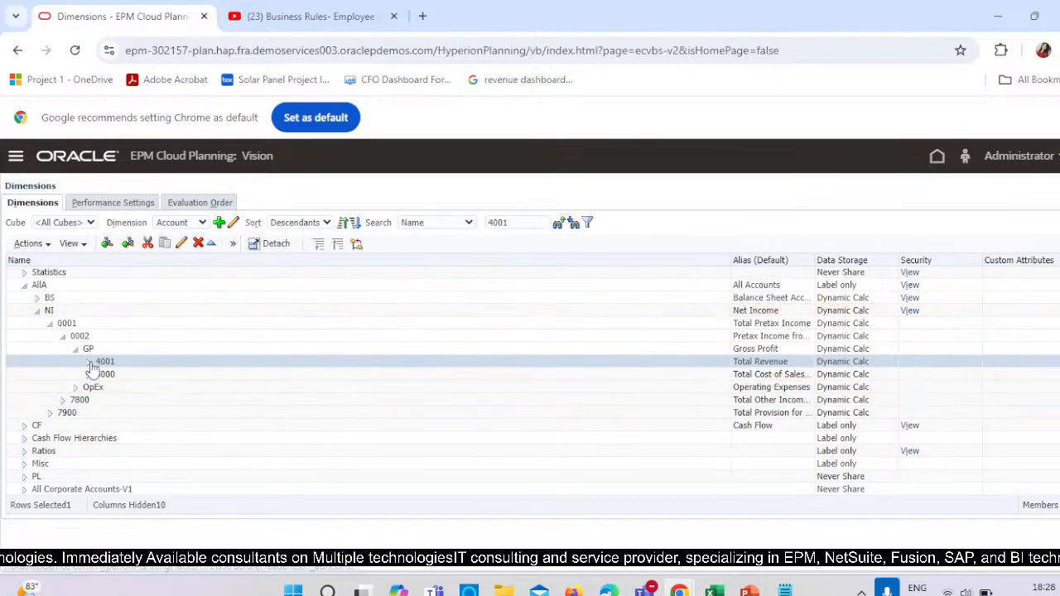
{"action": "left_click", "coordinate": [91, 363]}
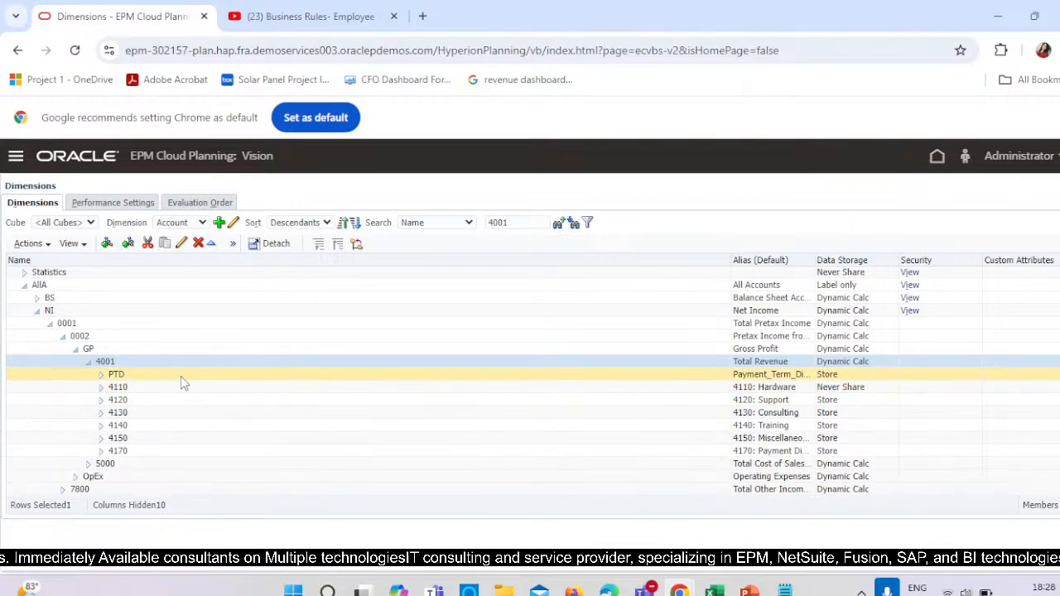
{"action": "left_click", "coordinate": [152, 376]}
Compare the PTD and Payment_Discount lines of the rule's first condition with the members under 4001.
{"action": "key", "text": "alt+Tab"}
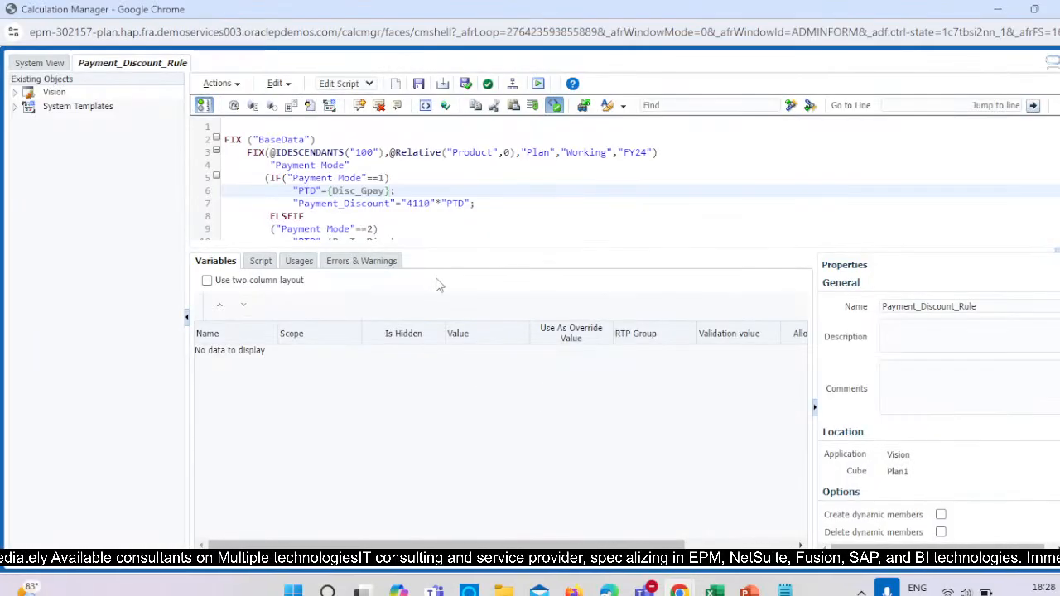
{"action": "key", "text": "alt+Tab"}
{"action": "key", "text": "alt+Tab"}
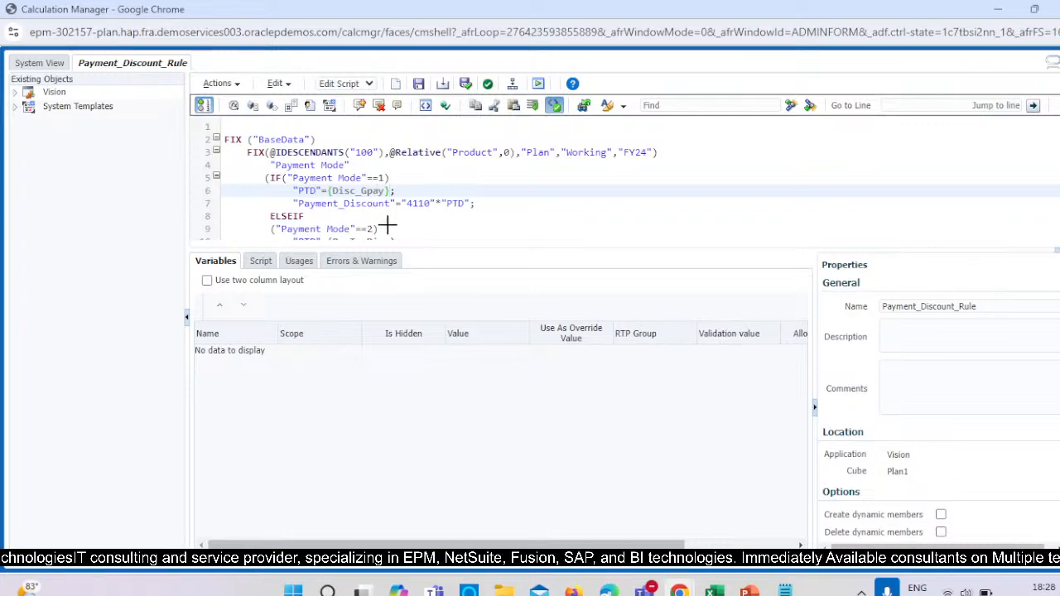
{"action": "key", "text": "alt+Tab"}
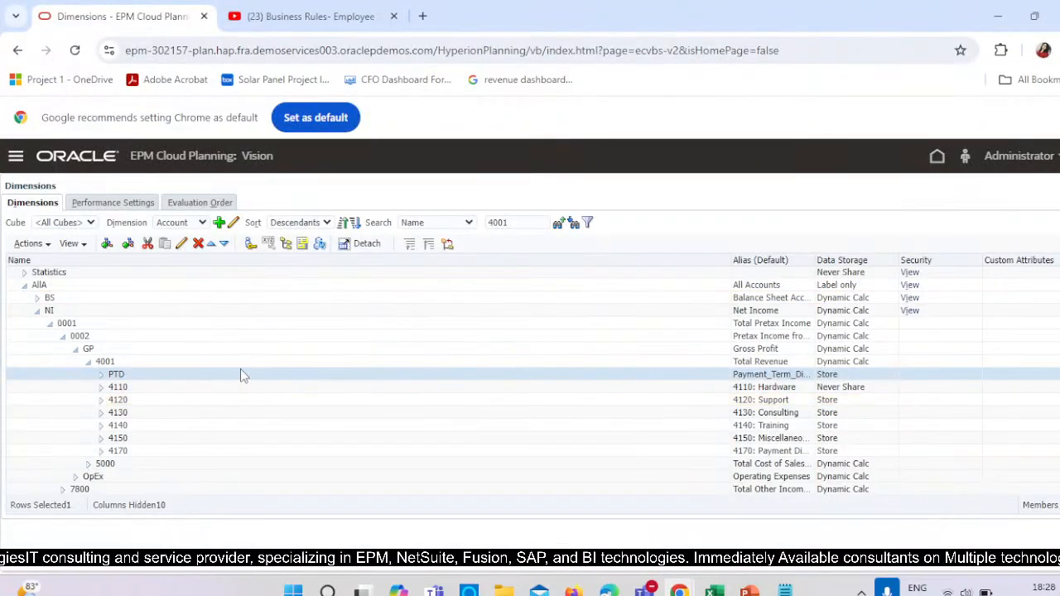
{"action": "key", "text": "alt+Tab"}
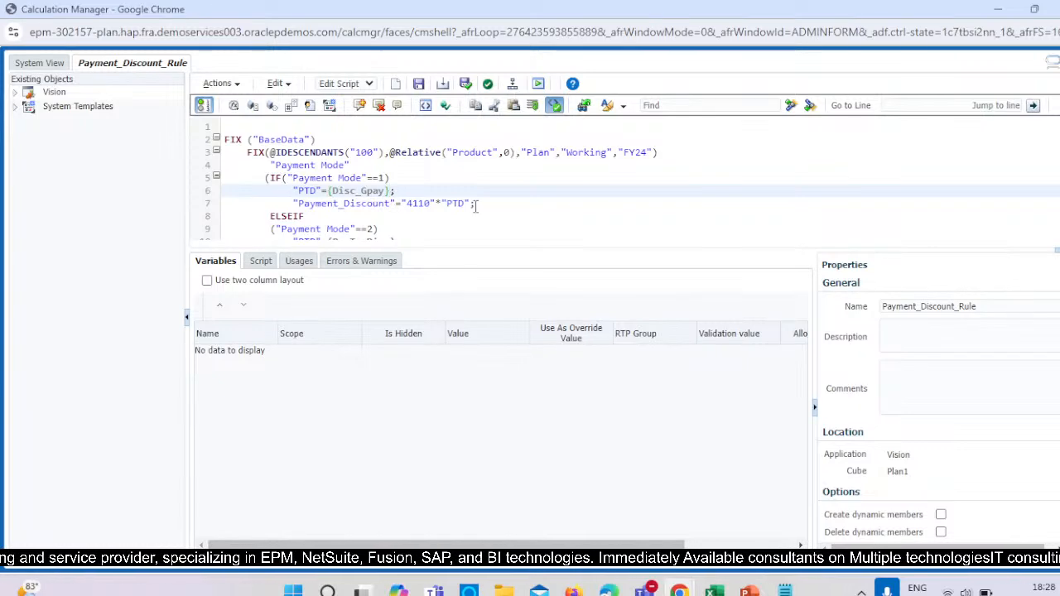
Return to the Account dimension and start adding a child member to Expense Driver Assumptions under Statistics.
{"action": "key", "text": "alt+Tab"}
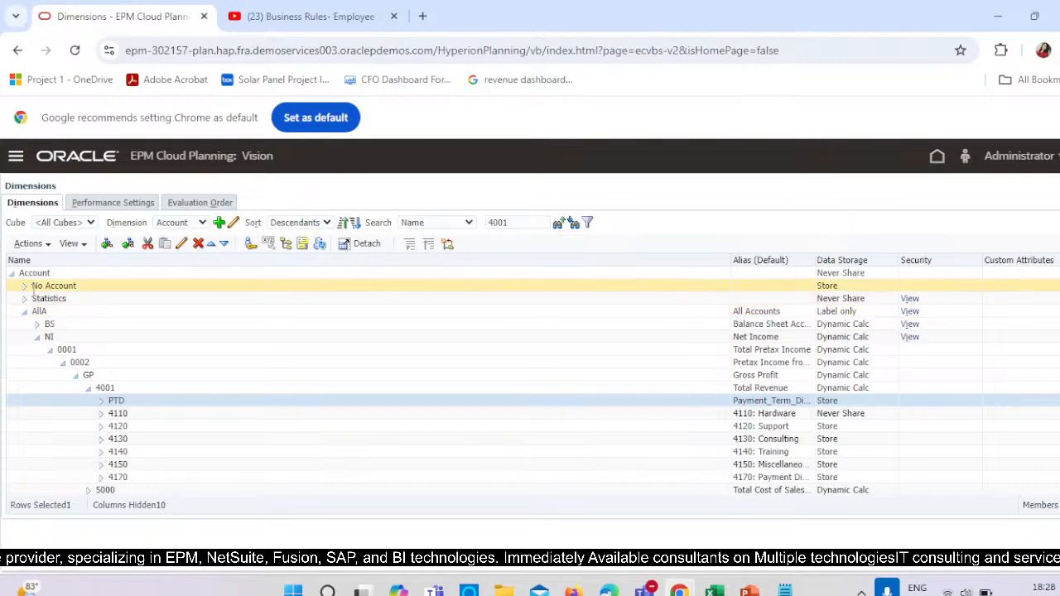
{"action": "left_click", "coordinate": [24, 298]}
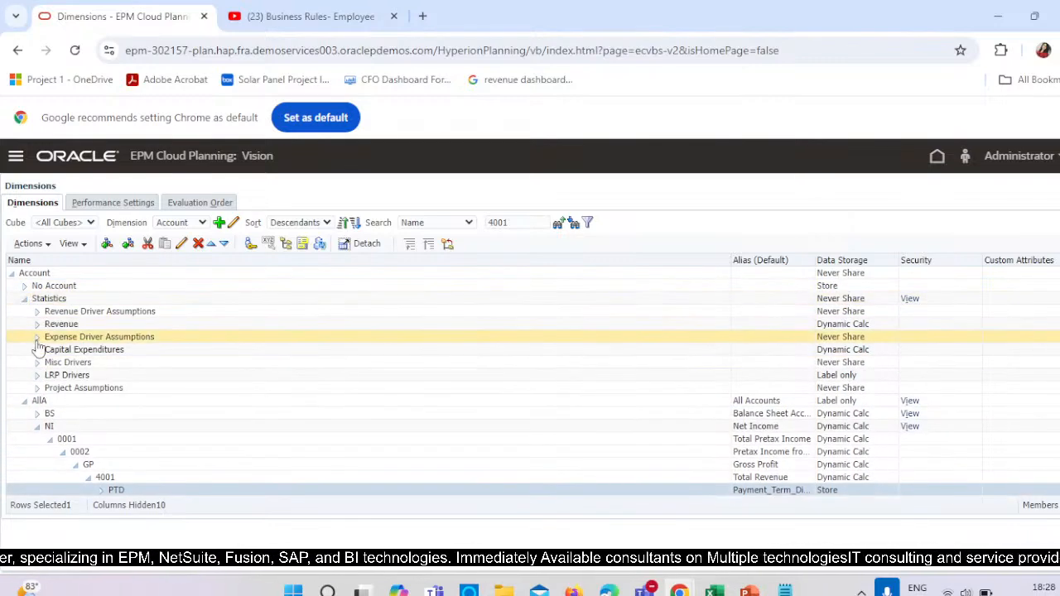
{"action": "left_click", "coordinate": [36, 337]}
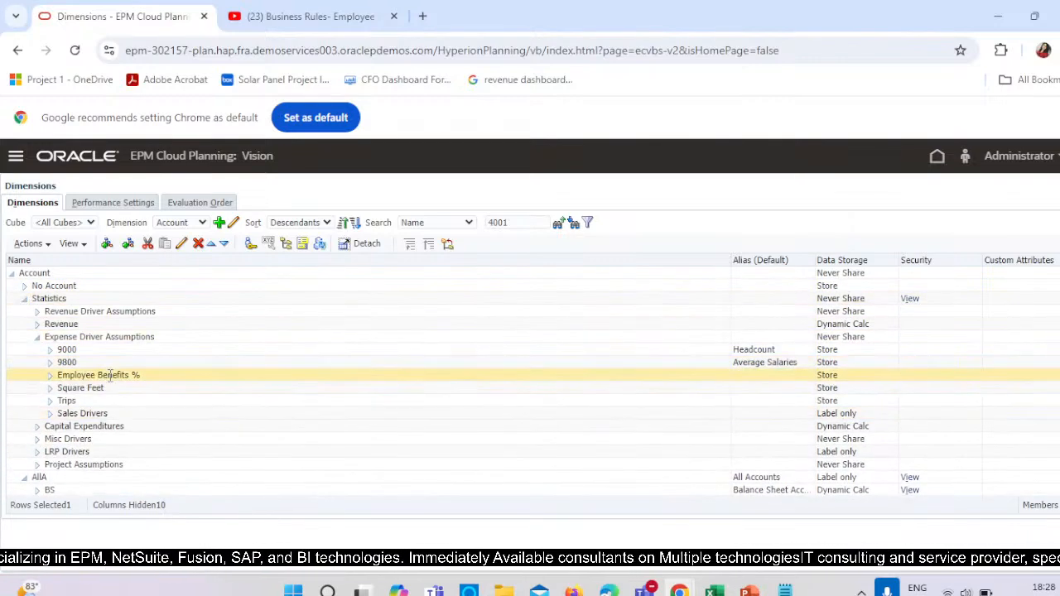
{"action": "left_click", "coordinate": [109, 336]}
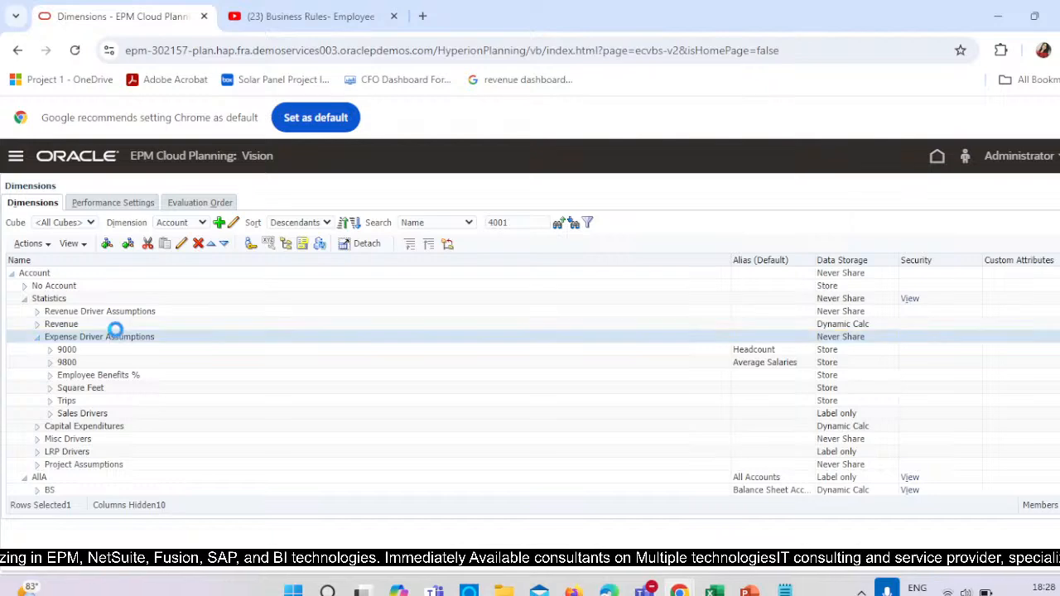
{"action": "left_click", "coordinate": [108, 246]}
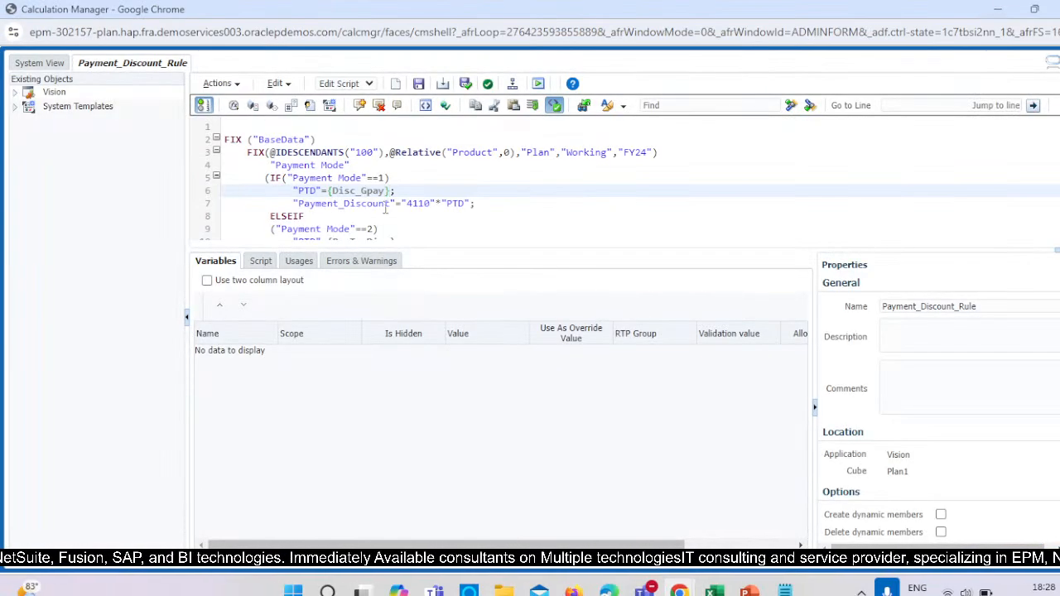
Name the new child member Payment_Discount as in the rule script, set its data storage to Store and save it.
{"action": "left_click_drag", "start_coordinate": [388, 205], "coordinate": [298, 205]}
{"action": "key", "text": "ctrl+c"}
{"action": "key", "text": "alt+Tab"}
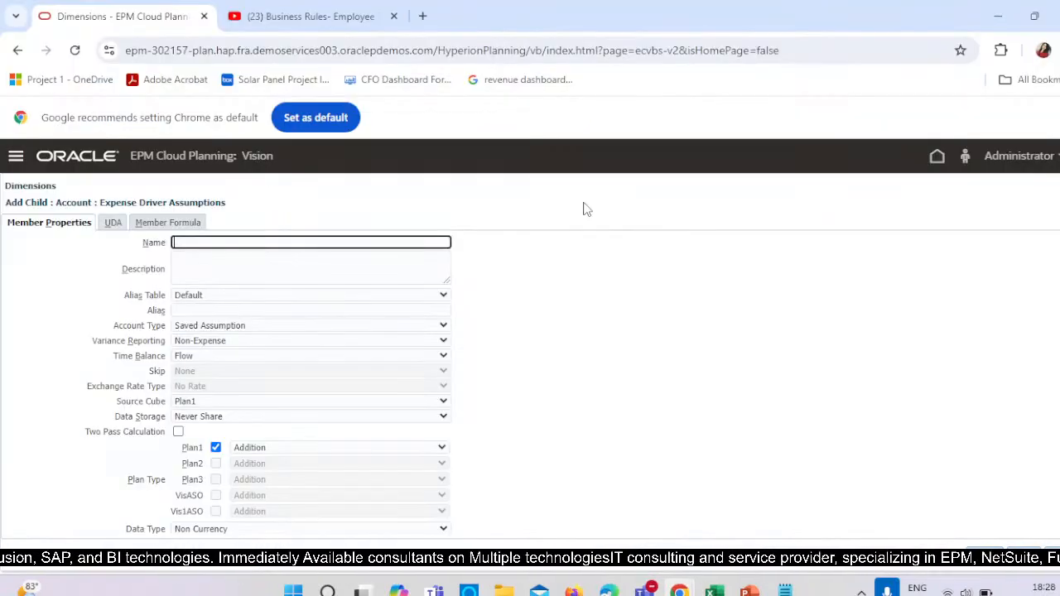
{"action": "key", "text": "ctrl+v"}
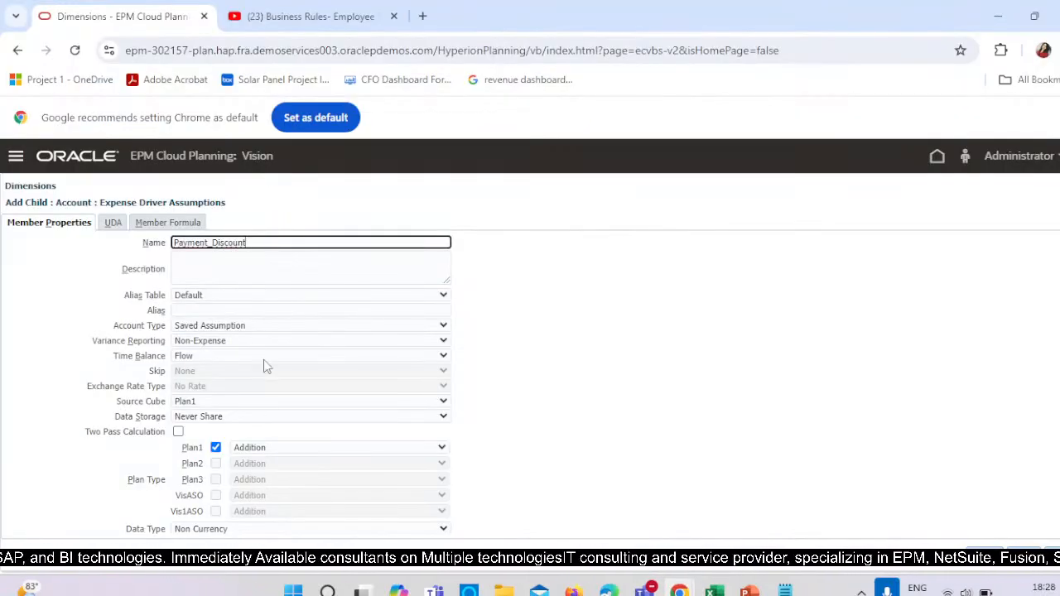
{"action": "left_click", "coordinate": [232, 420]}
{"action": "left_click", "coordinate": [233, 427]}
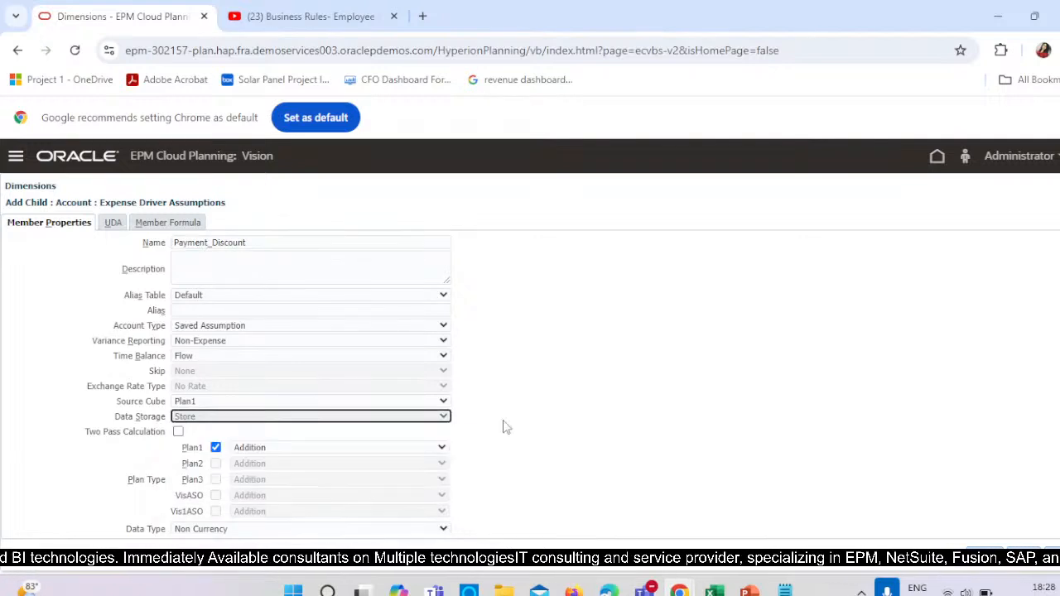
{"action": "scroll", "coordinate": [584, 450], "scroll_direction": "down", "scroll_amount": 1}
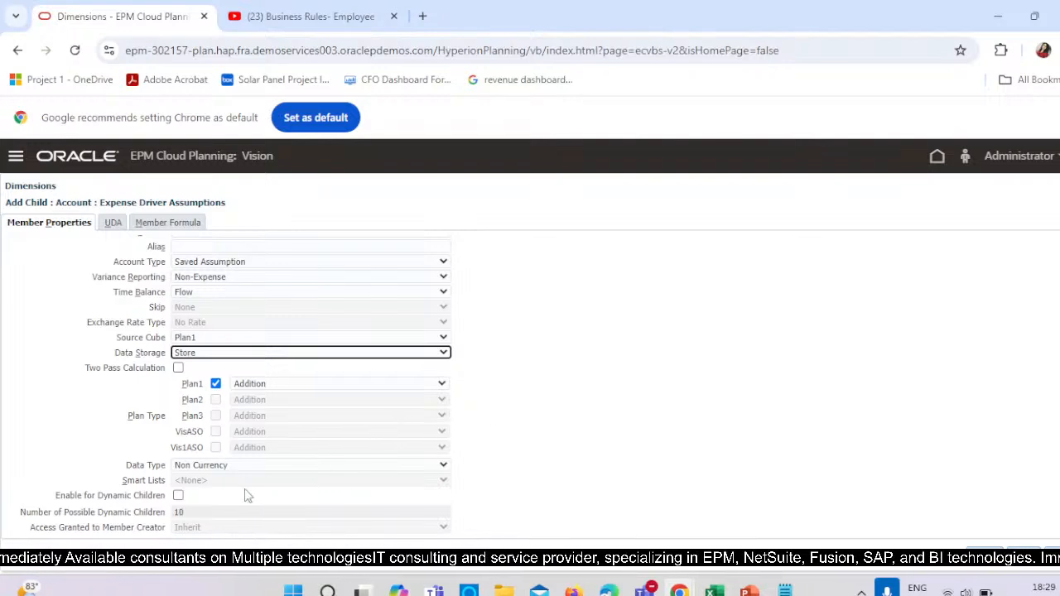
{"action": "left_click", "coordinate": [1023, 561]}
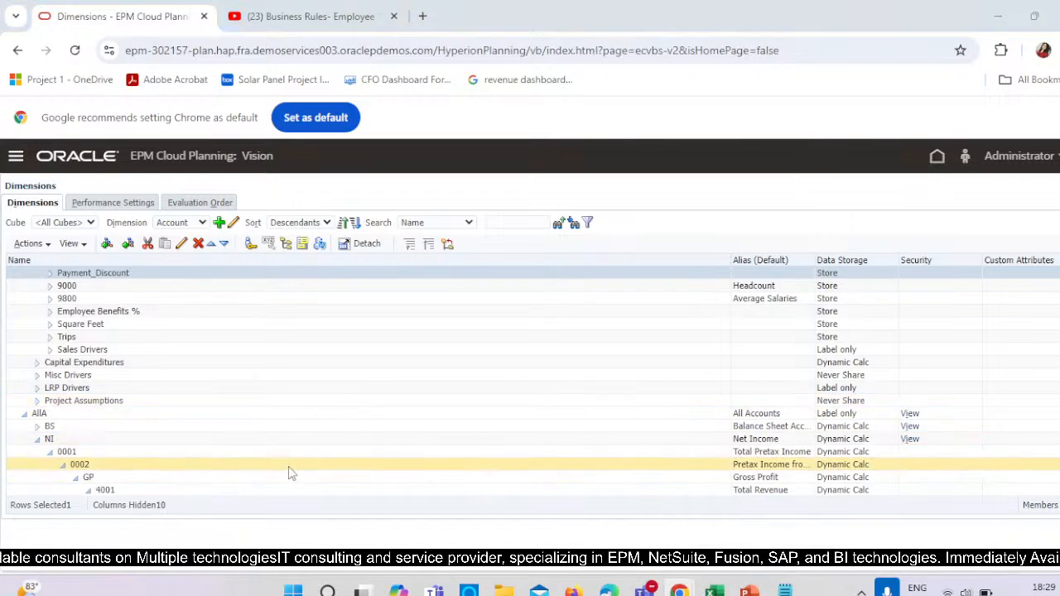
Find member 4110 used in the rule's discount formula in the Account dimension, set its data storage to Store and save it.
{"action": "key", "text": "alt+Tab"}
{"action": "left_click", "coordinate": [500, 197]}
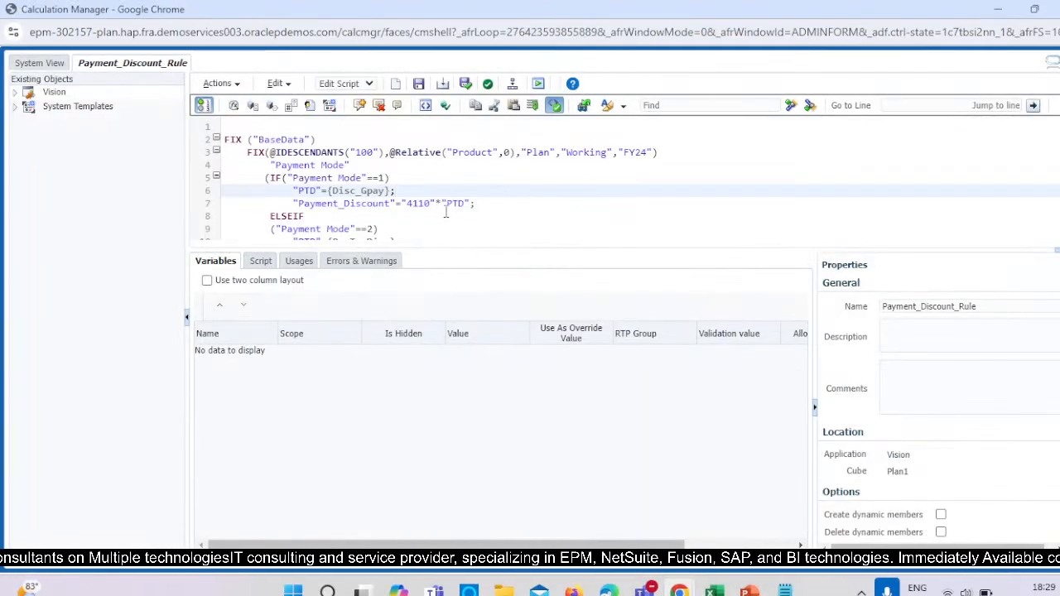
{"action": "key", "text": "alt+Tab"}
{"action": "left_click", "coordinate": [517, 222]}
{"action": "type", "text": "4110"}
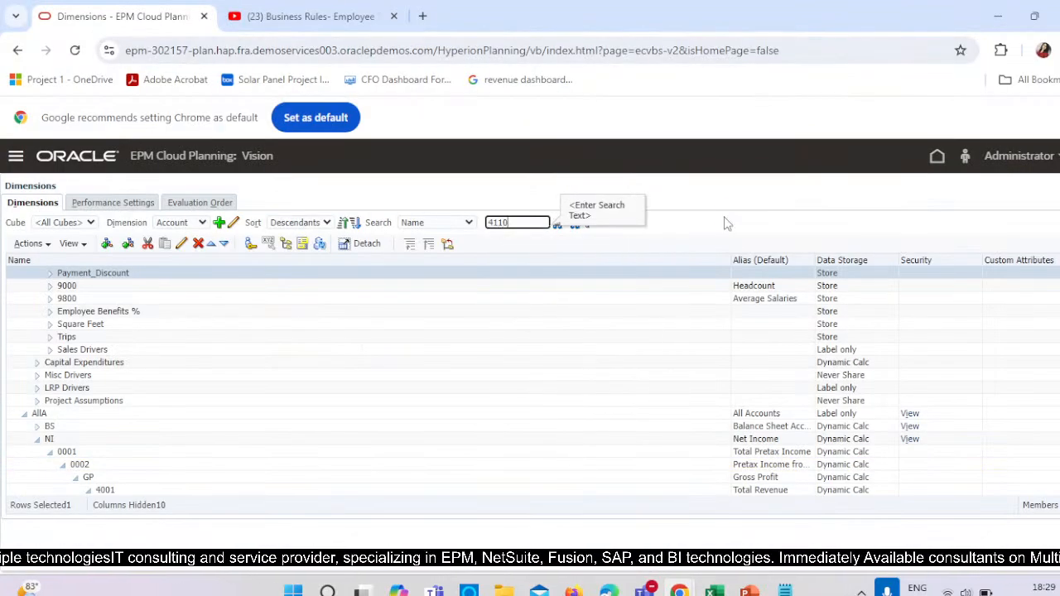
{"action": "left_click", "coordinate": [562, 221]}
{"action": "key", "text": "alt+Tab"}
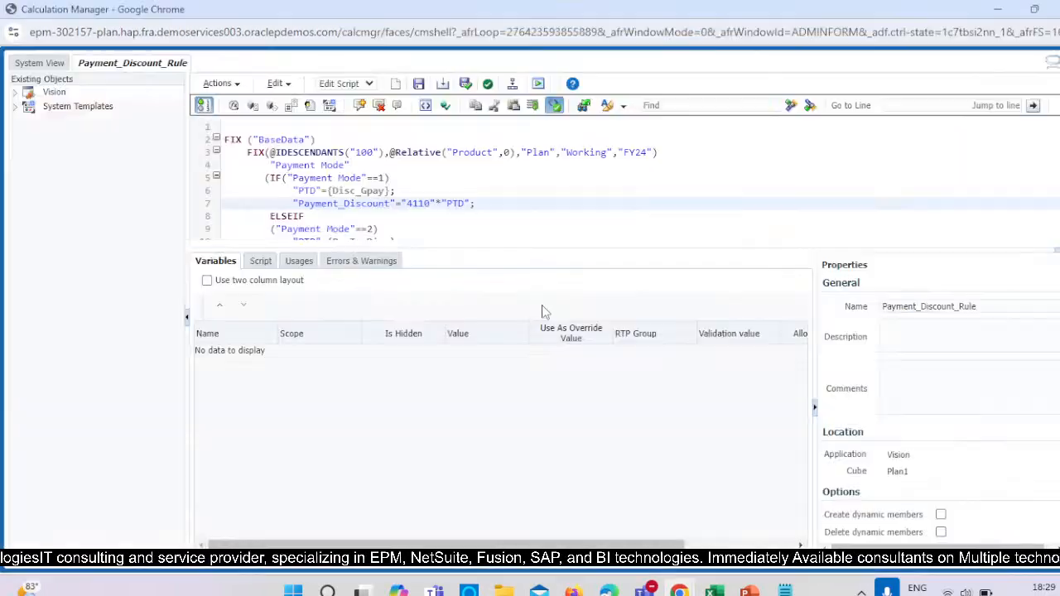
{"action": "key", "text": "alt+Tab"}
{"action": "left_click", "coordinate": [181, 242]}
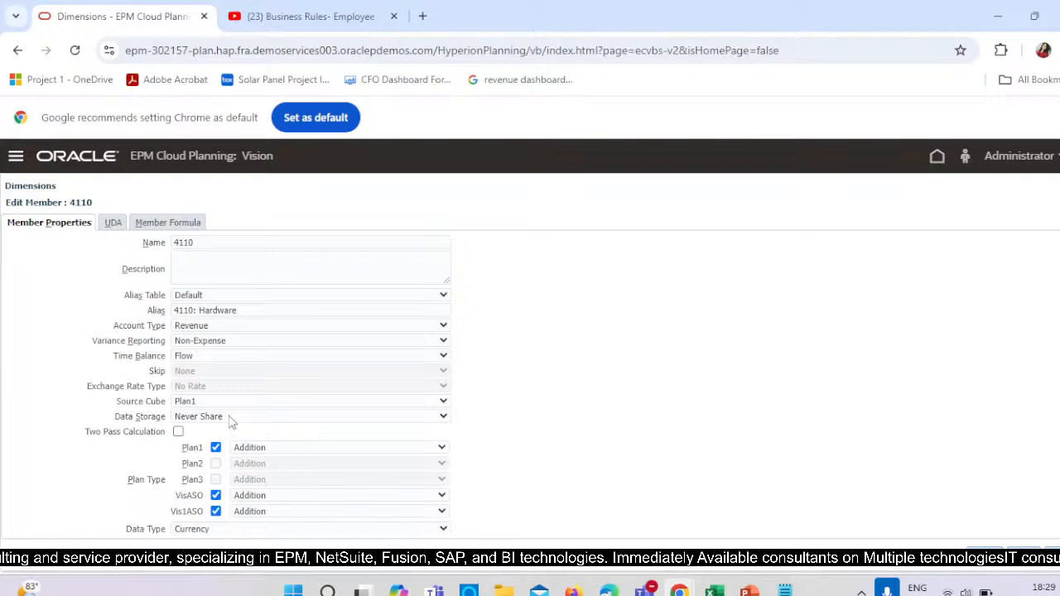
{"action": "left_click", "coordinate": [231, 418]}
{"action": "left_click", "coordinate": [224, 430]}
{"action": "left_click", "coordinate": [983, 552]}
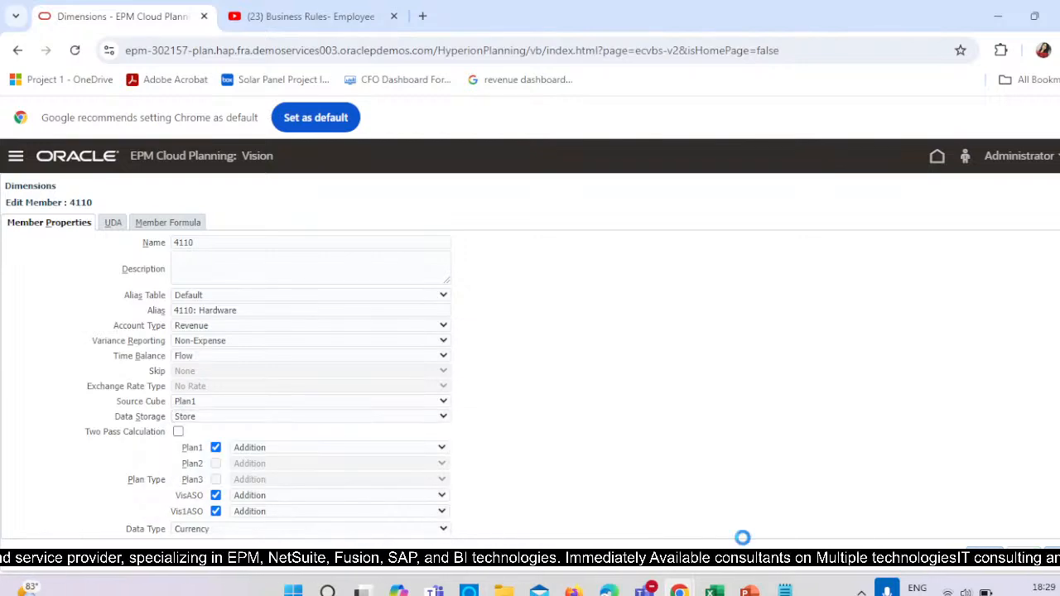
Refresh the application database with the member changes and close the refresh progress dialog once it is done.
{"action": "scroll", "coordinate": [485, 306], "scroll_direction": "down", "scroll_amount": 1}
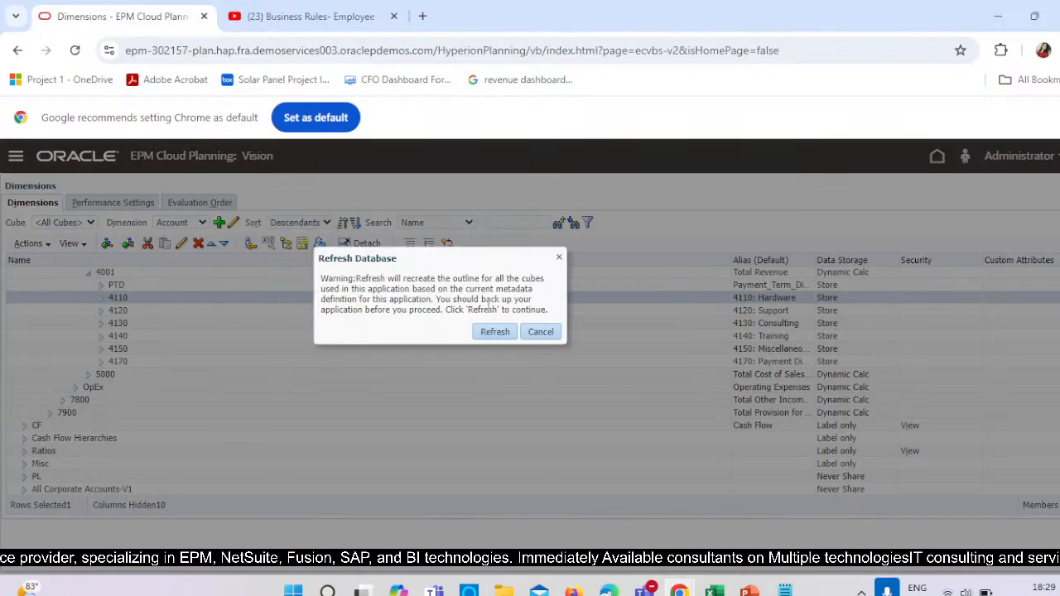
{"action": "left_click", "coordinate": [495, 332]}
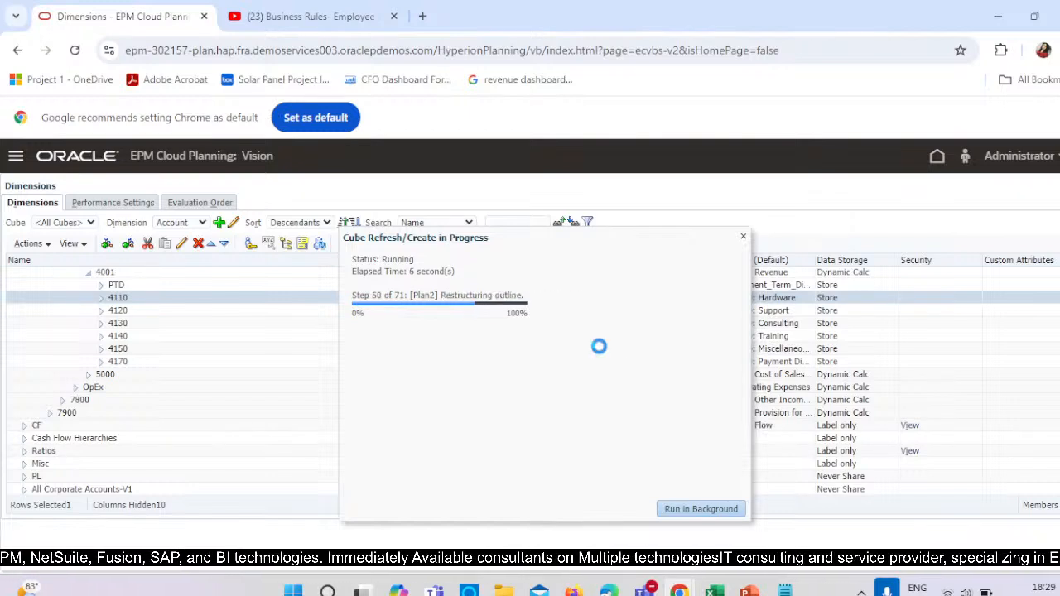
{"action": "mouse_move", "coordinate": [679, 590]}
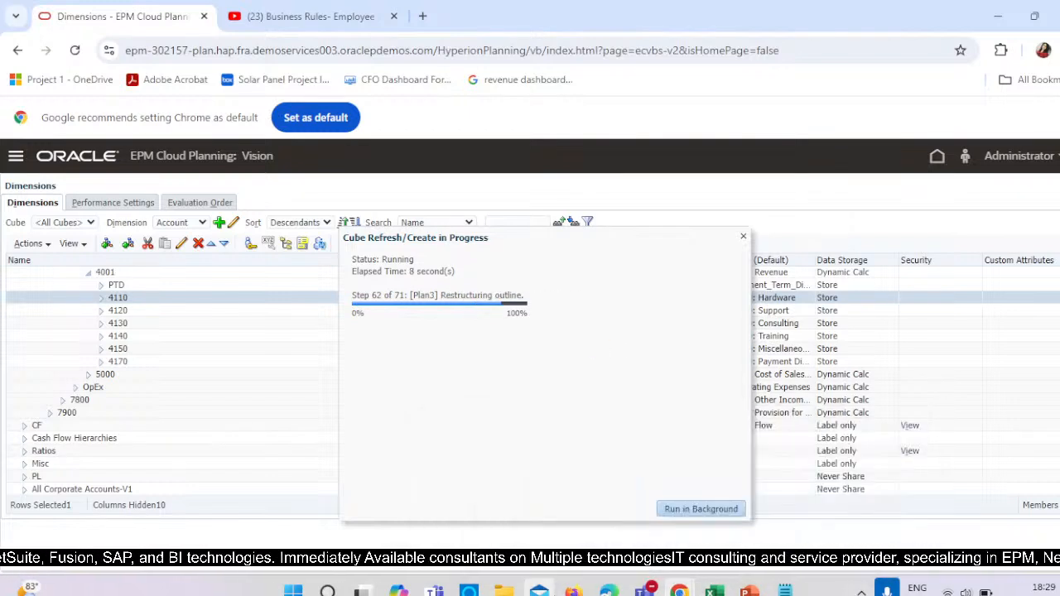
{"action": "left_click", "coordinate": [785, 590]}
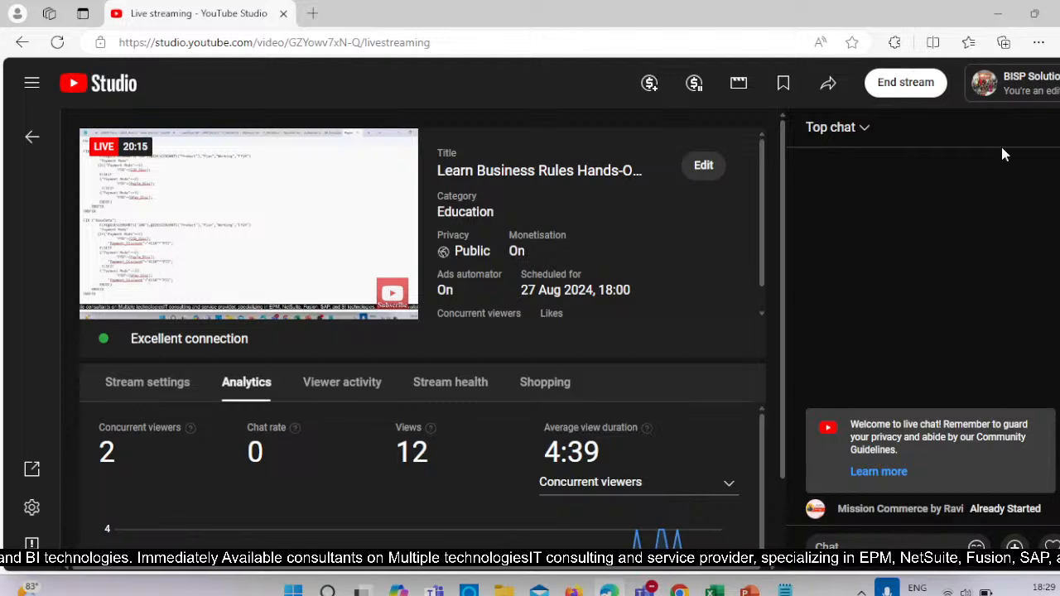
{"action": "left_click", "coordinate": [997, 13]}
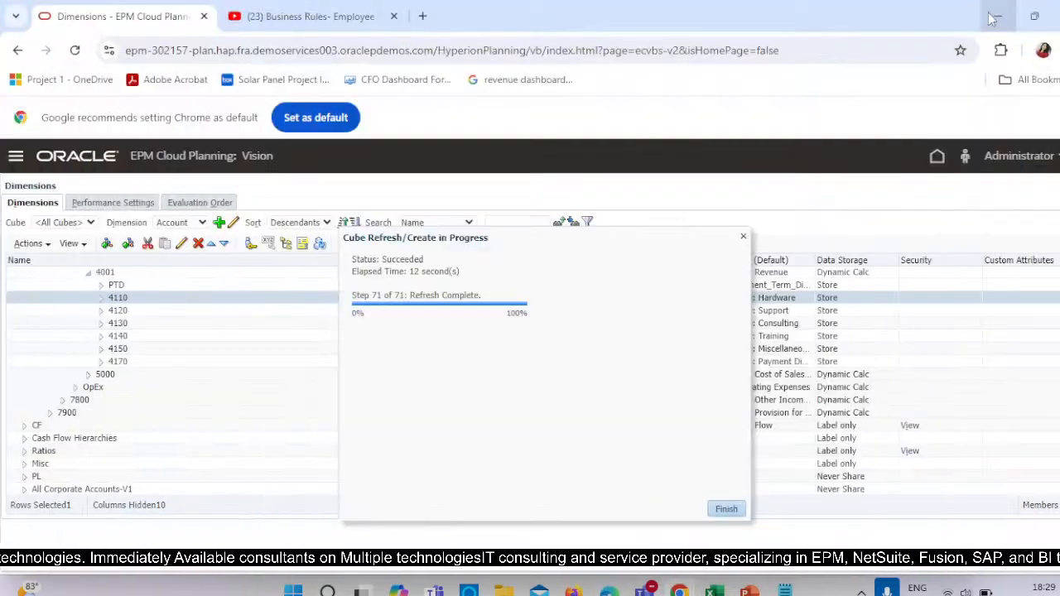
{"action": "left_click", "coordinate": [726, 509]}
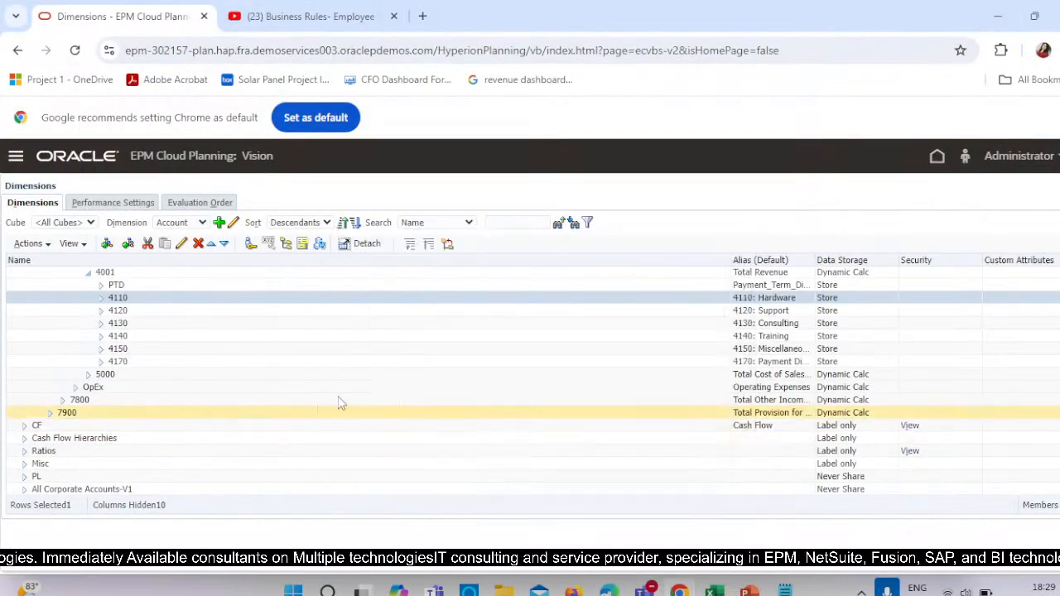
Switch back to the Calculation Manager window and review the payment mode conditions and discount formulas in the Payment_Discount_Rule script.
{"action": "key", "text": "alt+Tab"}
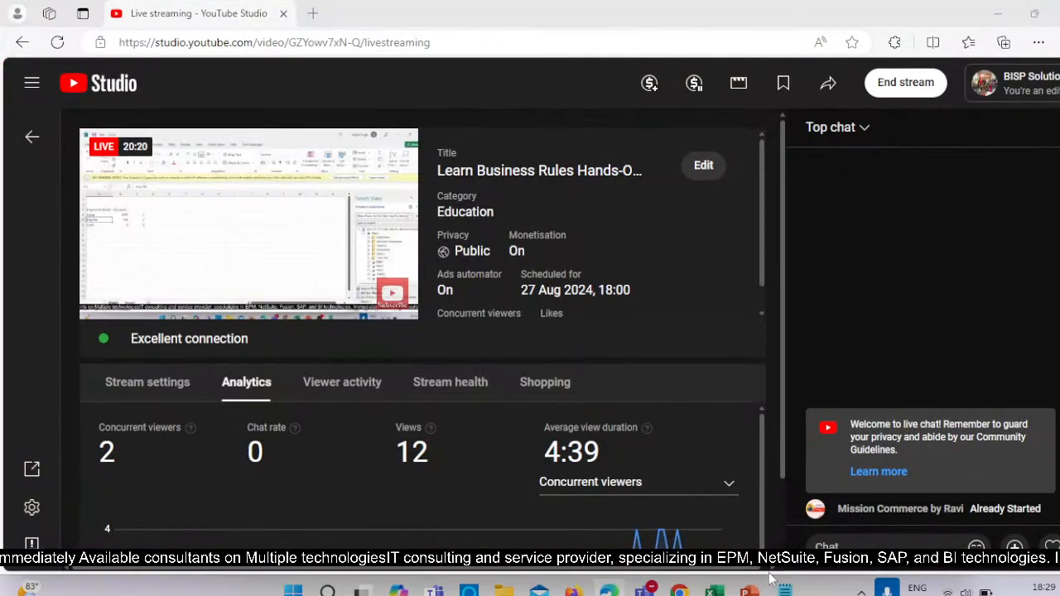
{"action": "key", "text": "alt+Tab"}
{"action": "mouse_move", "coordinate": [679, 589]}
{"action": "left_click", "coordinate": [814, 520]}
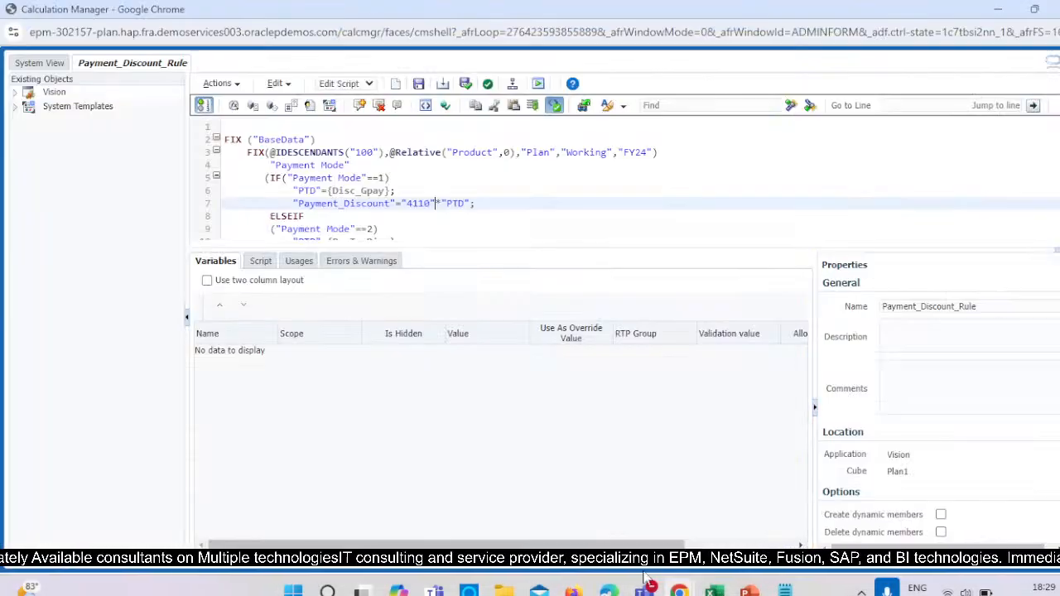
{"action": "scroll", "coordinate": [393, 214], "scroll_direction": "down", "scroll_amount": 2}
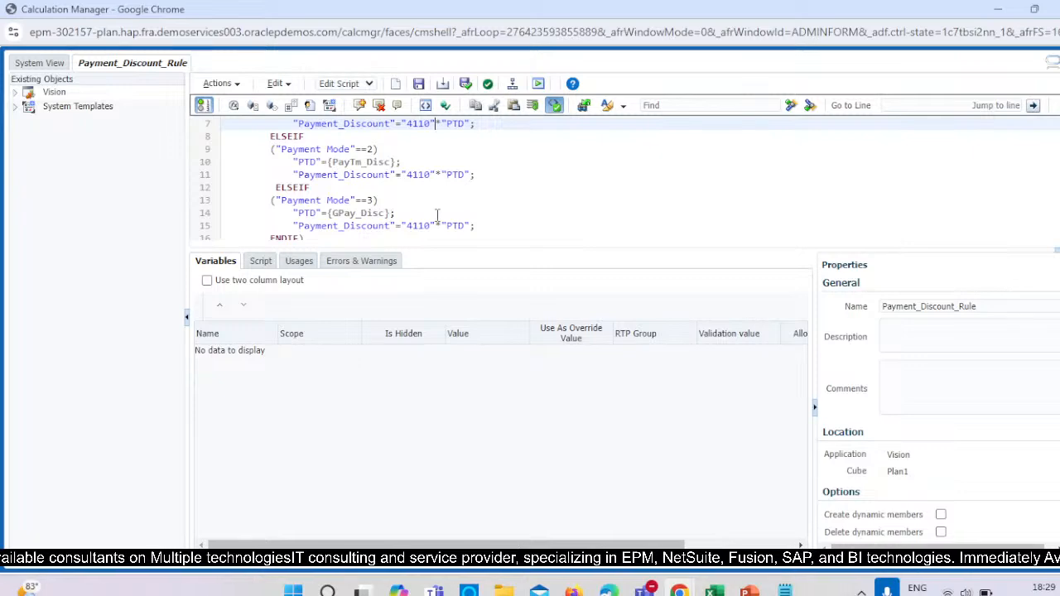
{"action": "scroll", "coordinate": [437, 215], "scroll_direction": "up", "scroll_amount": 2}
{"action": "scroll", "coordinate": [437, 215], "scroll_direction": "down", "scroll_amount": 2}
{"action": "scroll", "coordinate": [422, 215], "scroll_direction": "up", "scroll_amount": 2}
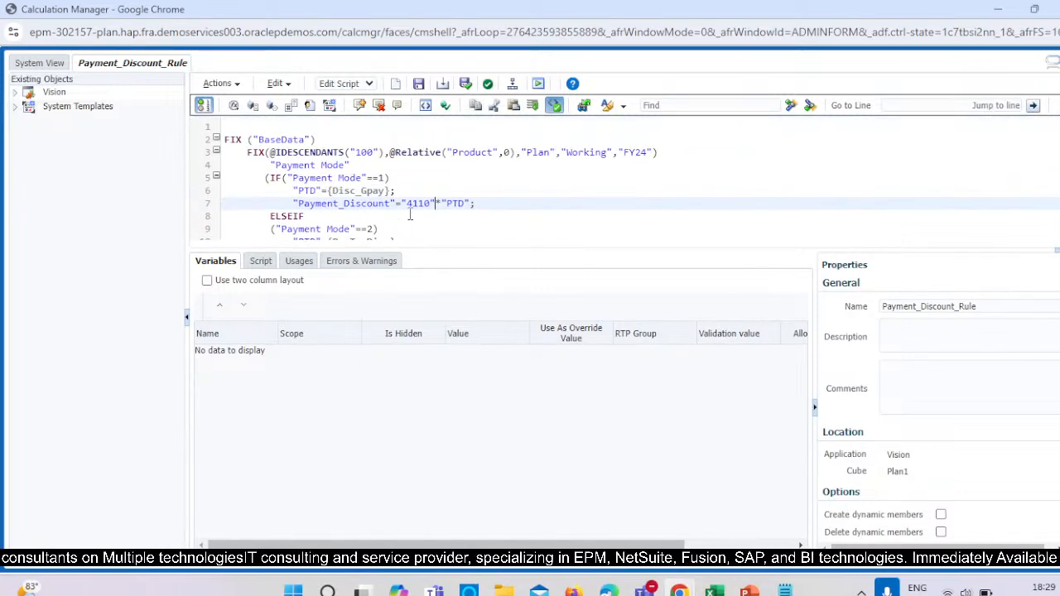
{"action": "scroll", "coordinate": [452, 233], "scroll_direction": "down", "scroll_amount": 3}
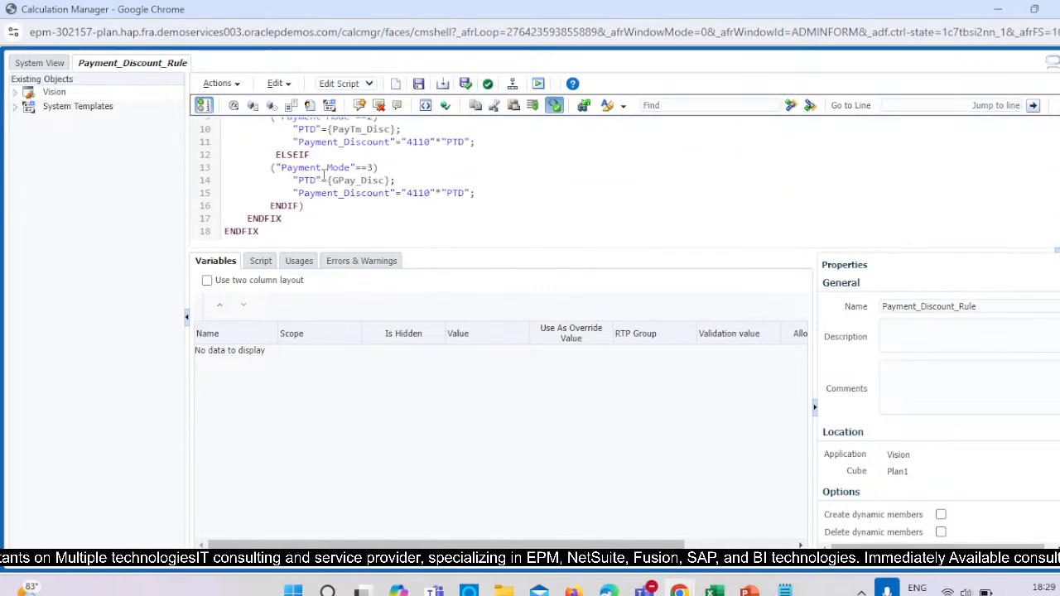
{"action": "scroll", "coordinate": [414, 222], "scroll_direction": "up", "scroll_amount": 3}
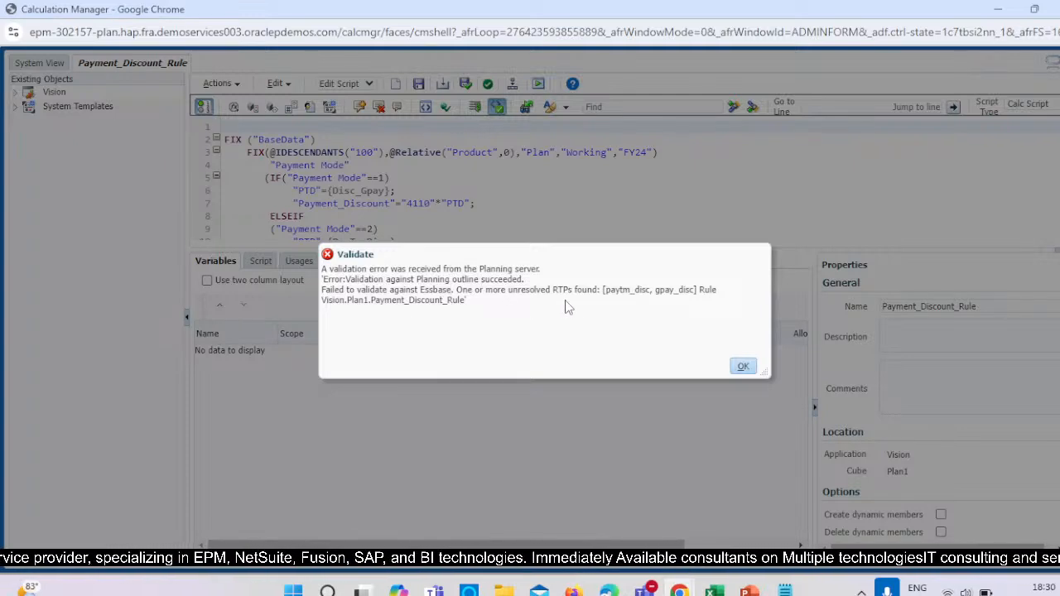
Cancel saving the invalid rule and delete the {PayTm_Disc} reference from the PTD assignment for Payment Mode 2.
{"action": "left_click", "coordinate": [743, 366]}
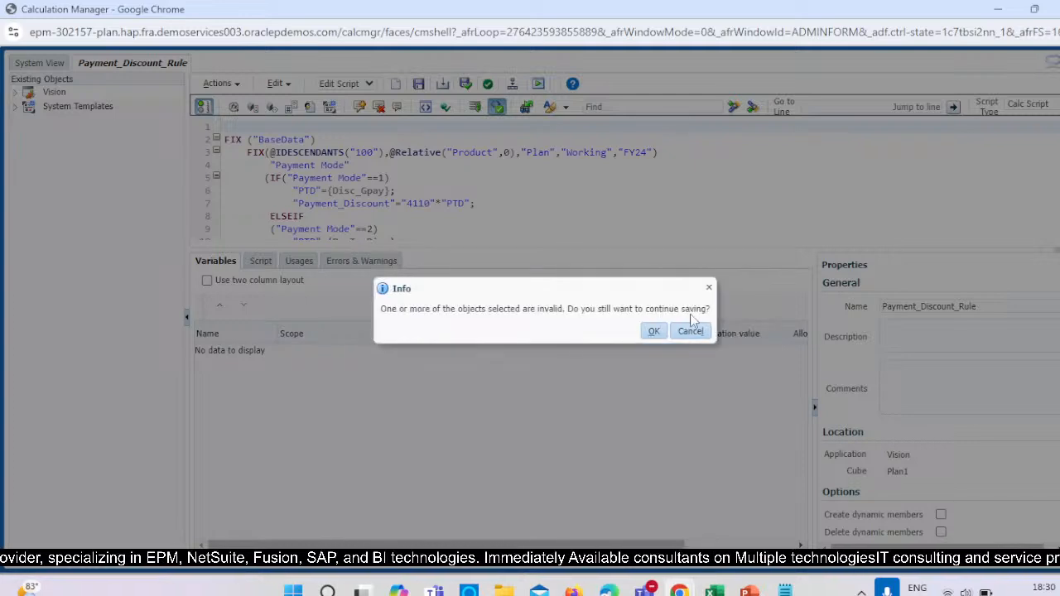
{"action": "left_click", "coordinate": [689, 331]}
{"action": "scroll", "coordinate": [493, 222], "scroll_direction": "down", "scroll_amount": 2}
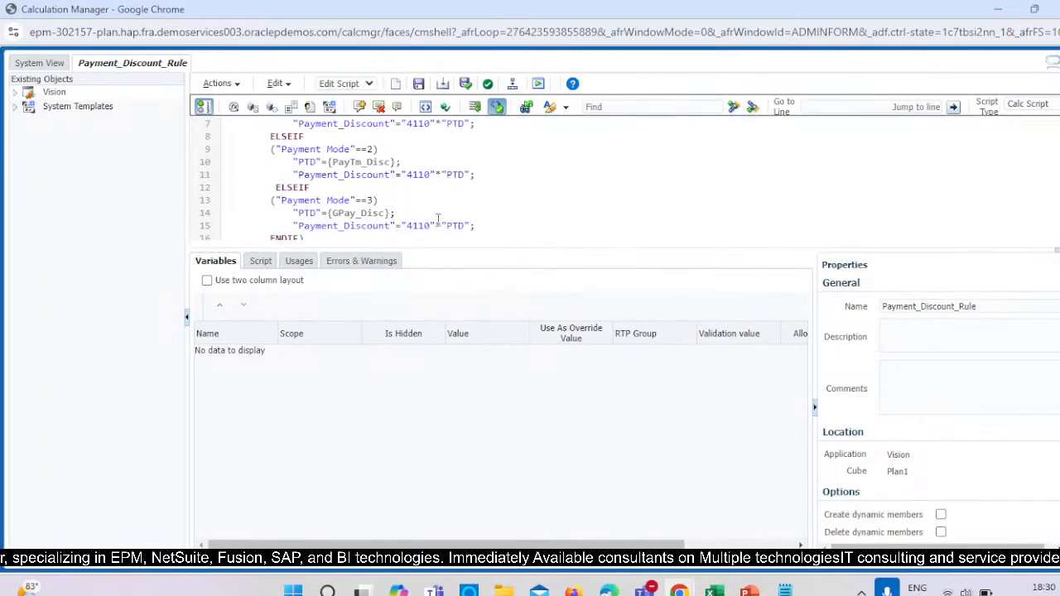
{"action": "left_click", "coordinate": [395, 161]}
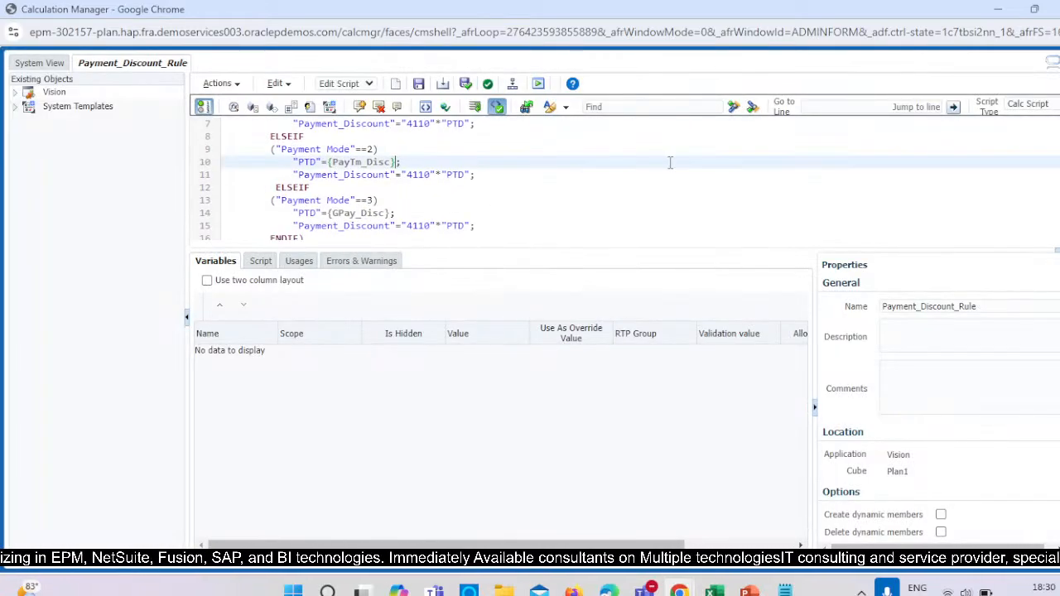
{"action": "scroll", "coordinate": [408, 163], "scroll_direction": "up", "scroll_amount": 2}
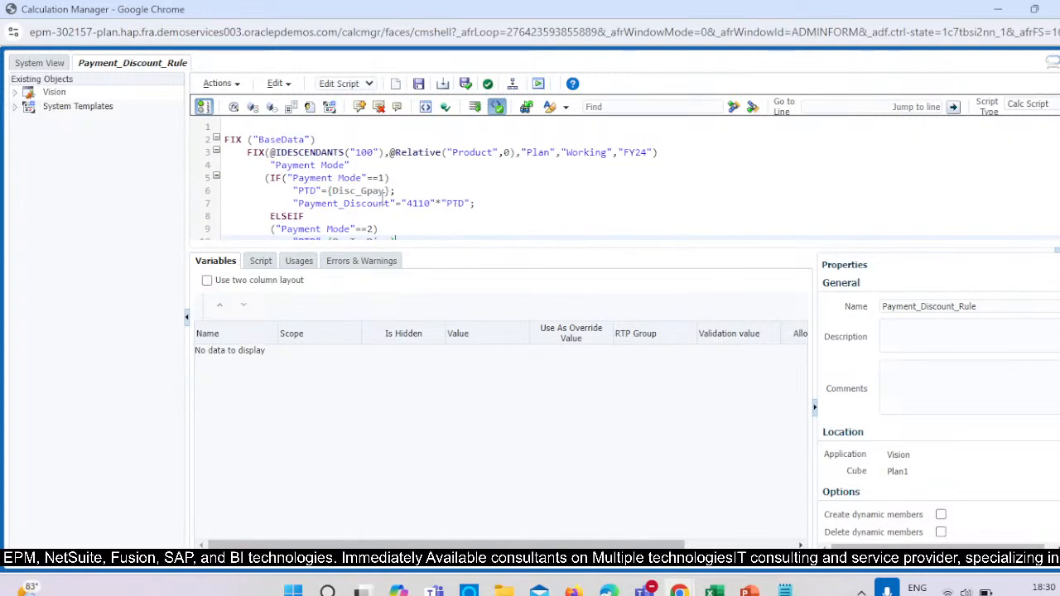
{"action": "scroll", "coordinate": [409, 210], "scroll_direction": "down", "scroll_amount": 2}
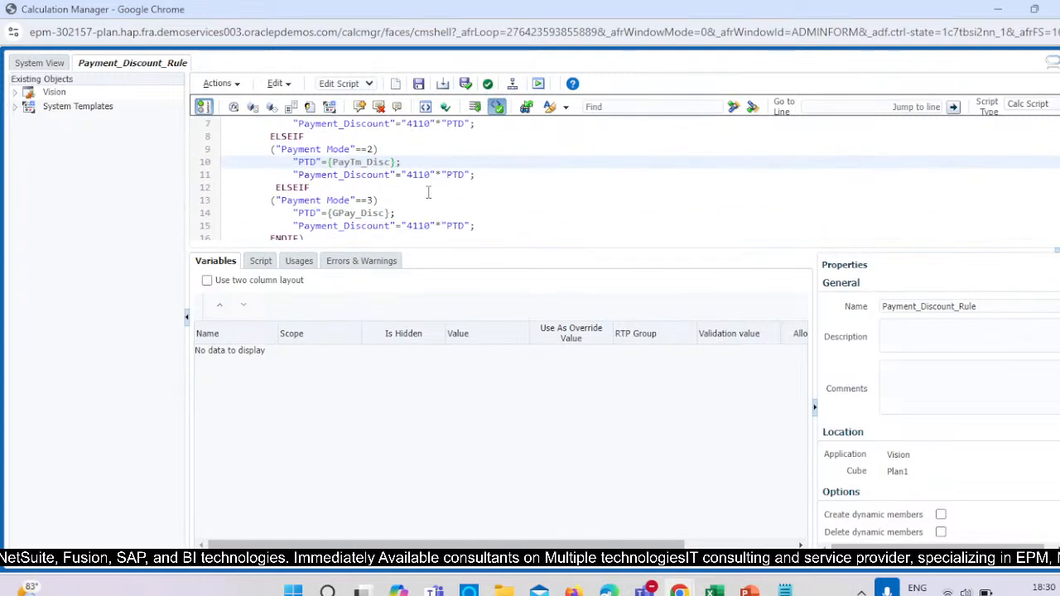
{"action": "key", "text": "BackSpace"}
{"action": "key", "text": "BackSpace"}
{"action": "key", "text": "BackSpace"}
{"action": "key", "text": "BackSpace"}
{"action": "key", "text": "BackSpace"}
{"action": "key", "text": "BackSpace"}
{"action": "key", "text": "BackSpace"}
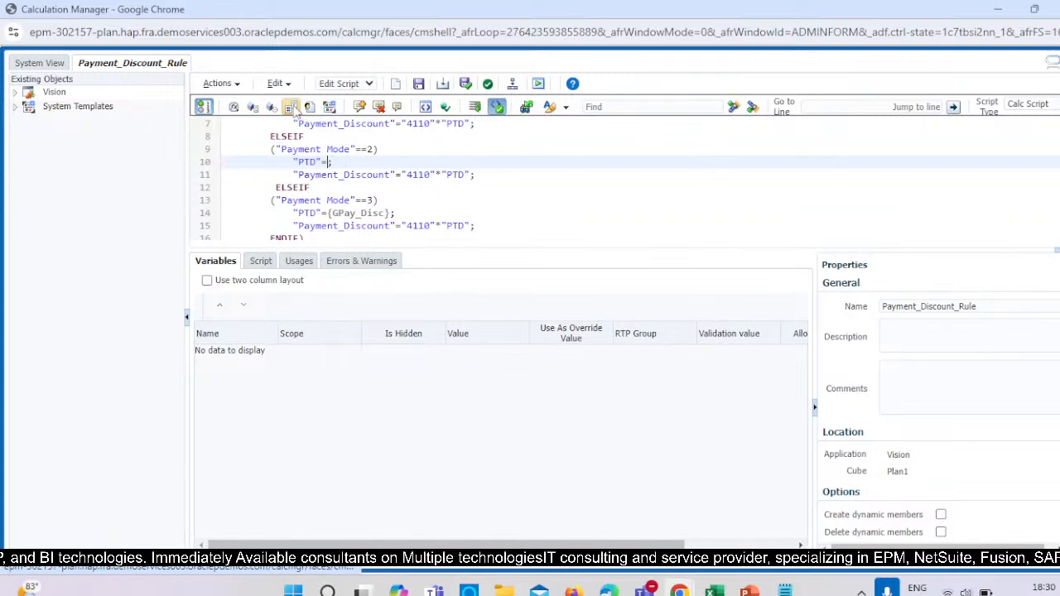
Create a cube-scoped replacement variable named Disc_PayTm of type Percent with default value 5.
{"action": "left_click", "coordinate": [295, 109]}
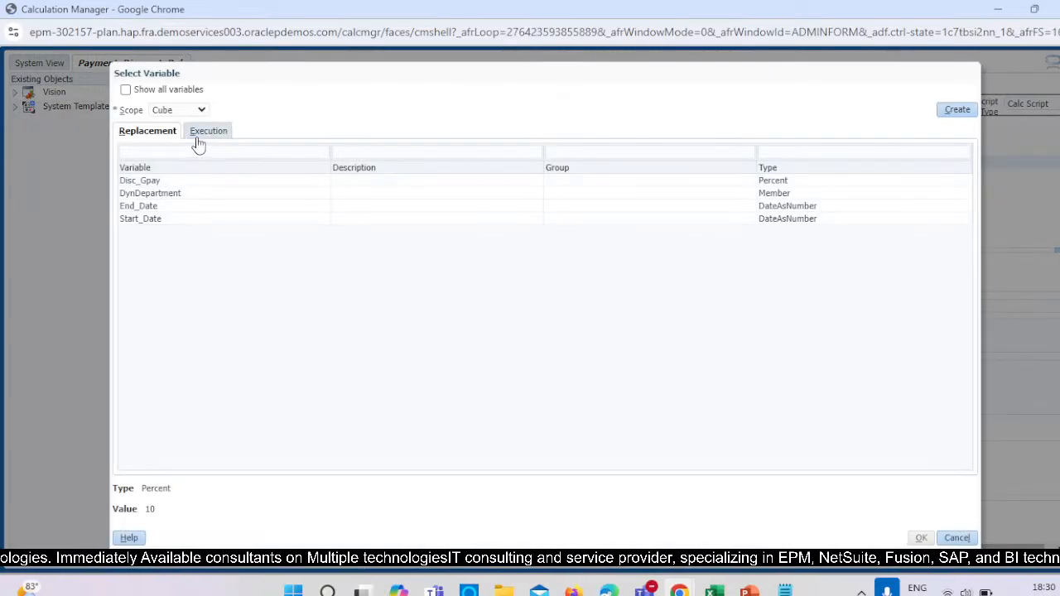
{"action": "left_click", "coordinate": [959, 109]}
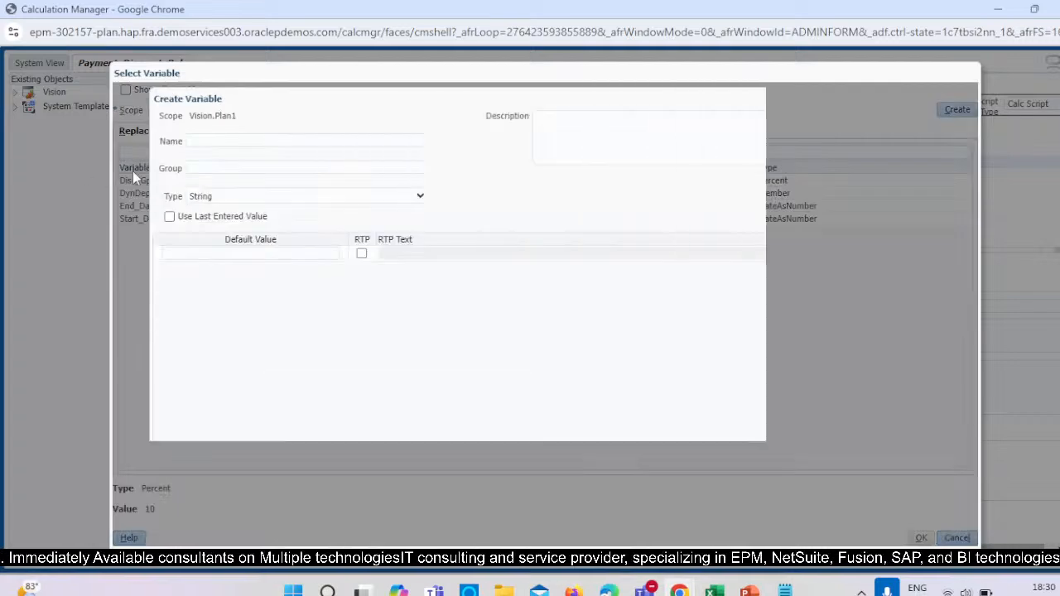
{"action": "type", "text": "Disc"}
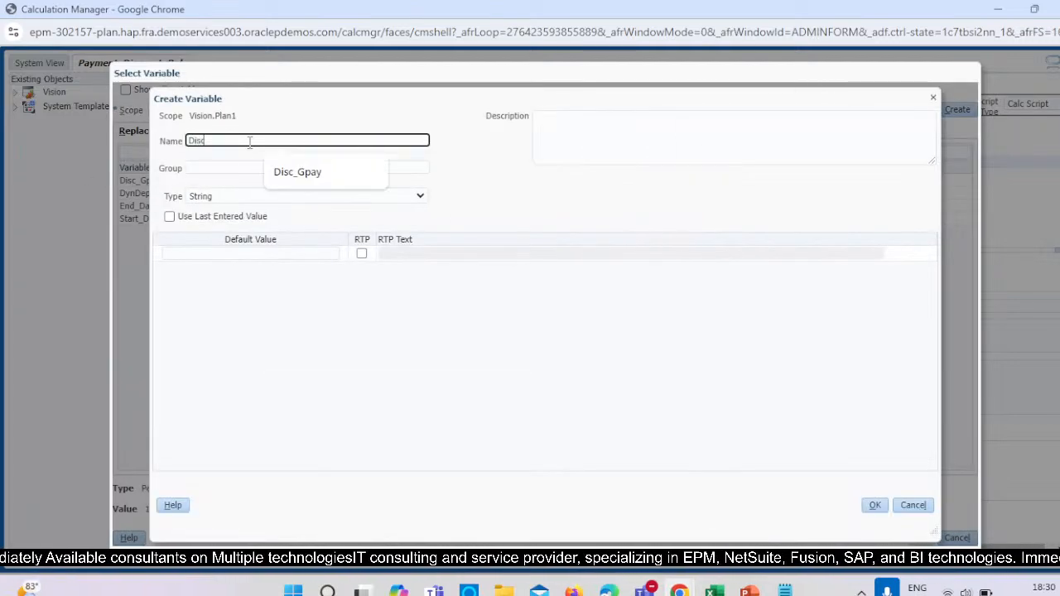
{"action": "type", "text": "_PayTm"}
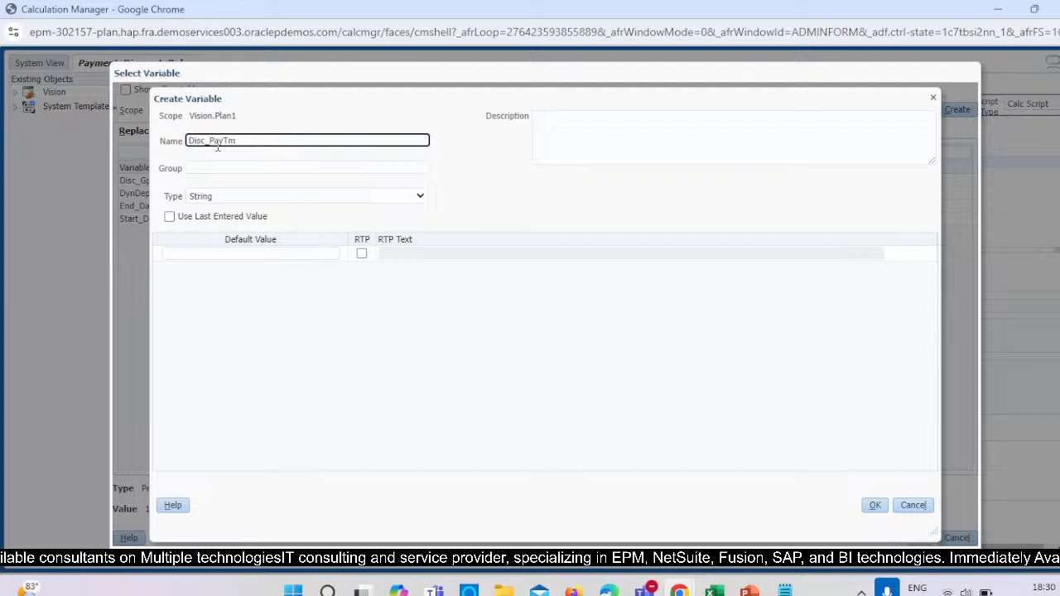
{"action": "left_click", "coordinate": [248, 201]}
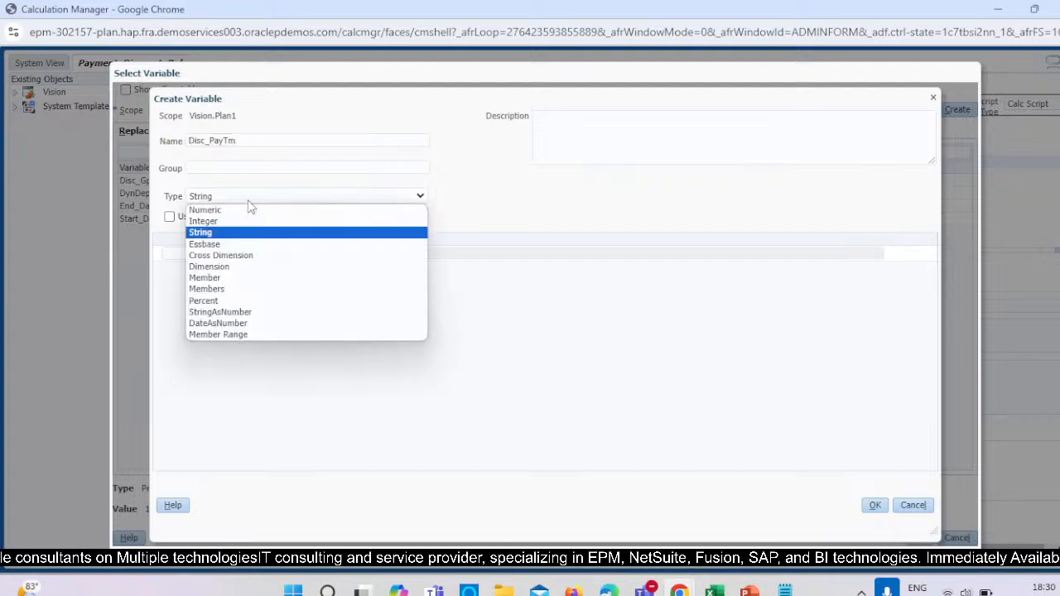
{"action": "left_click", "coordinate": [246, 301]}
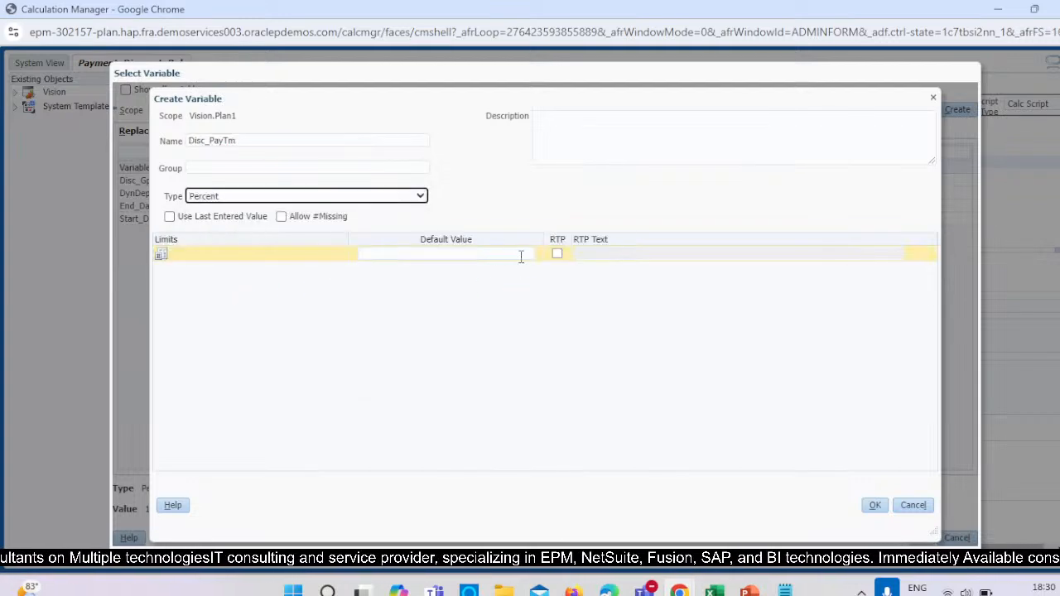
{"action": "left_click", "coordinate": [508, 255]}
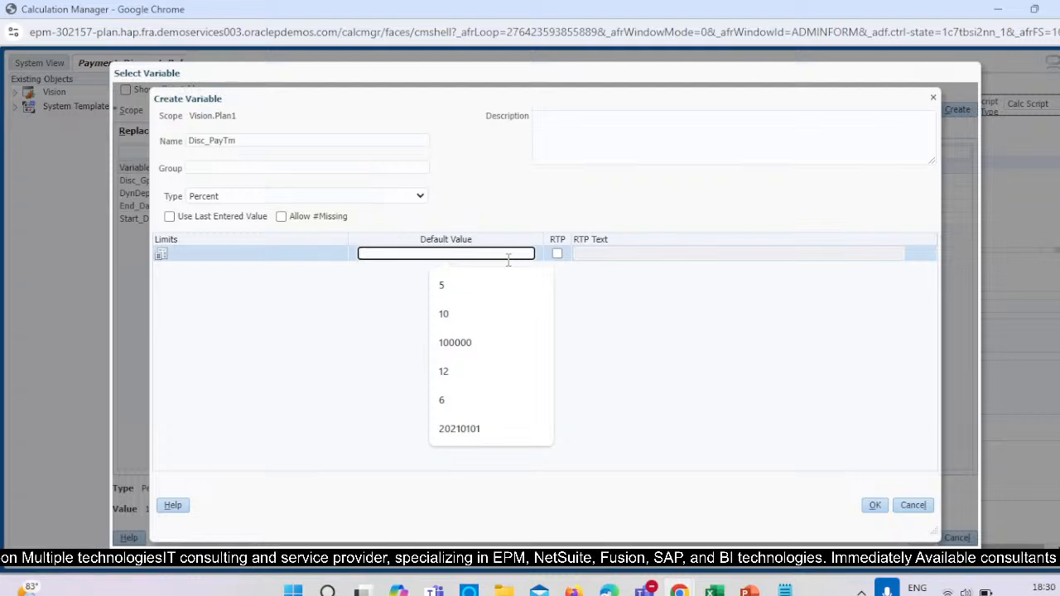
{"action": "type", "text": "5"}
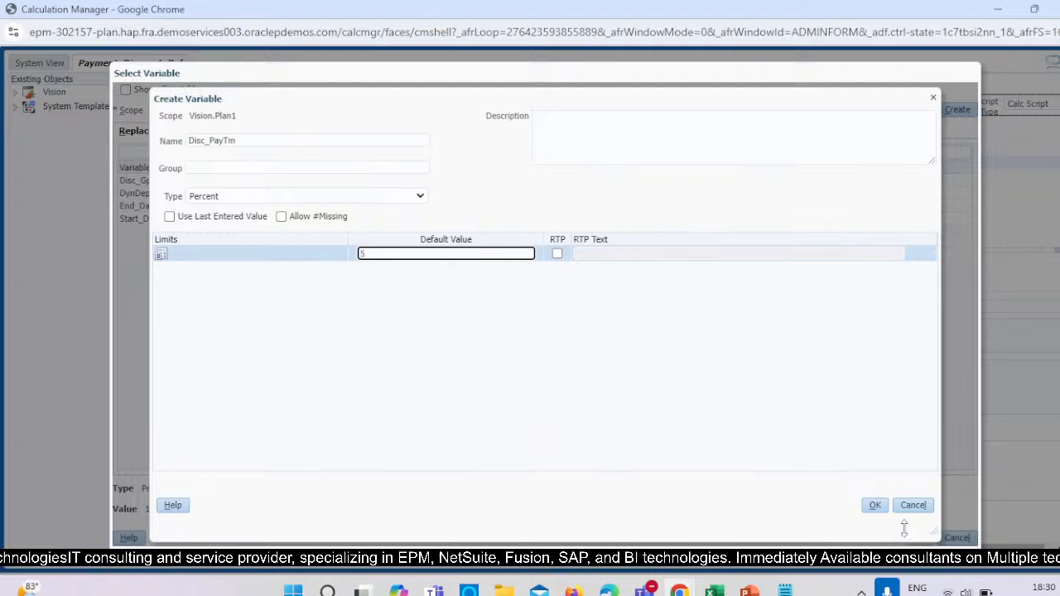
{"action": "left_click", "coordinate": [876, 505]}
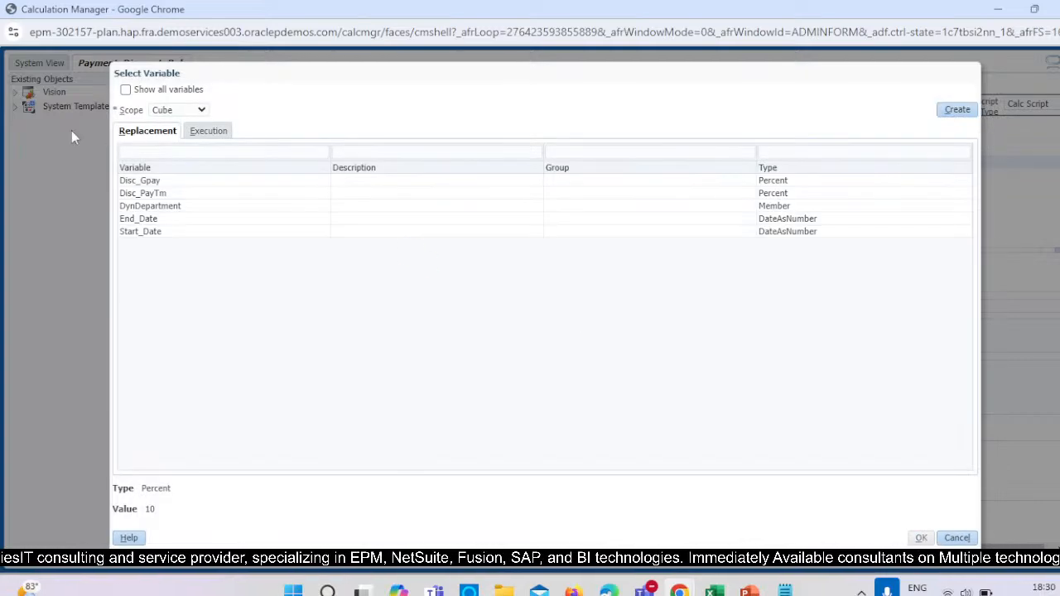
Insert Disc_PayTm as the PTD value for Payment Mode 2 and delete {GPay_Disc} from the Payment Mode 3 assignment.
{"action": "left_click", "coordinate": [153, 192]}
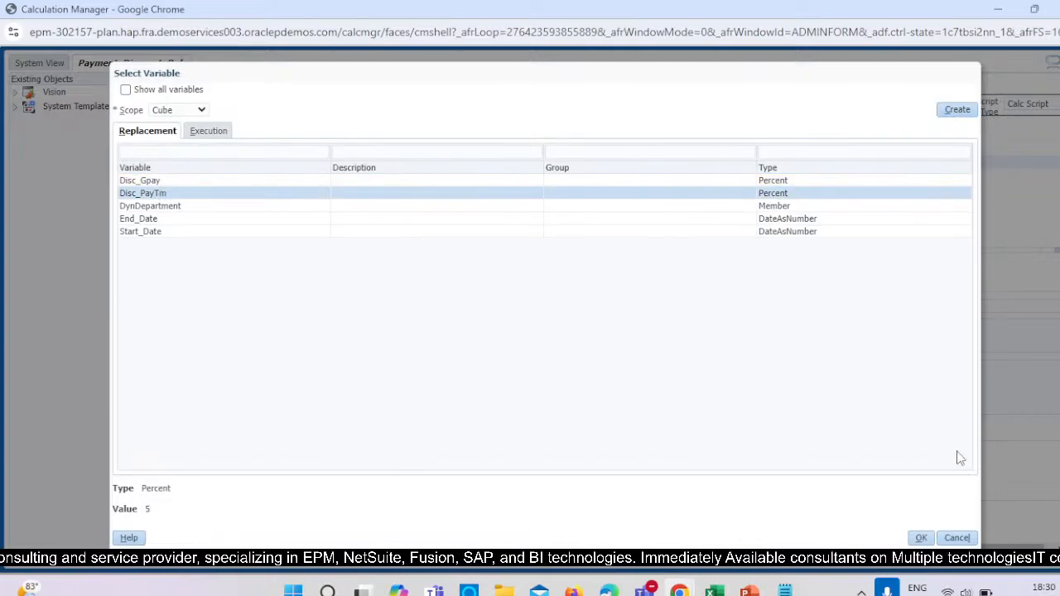
{"action": "left_click", "coordinate": [921, 538]}
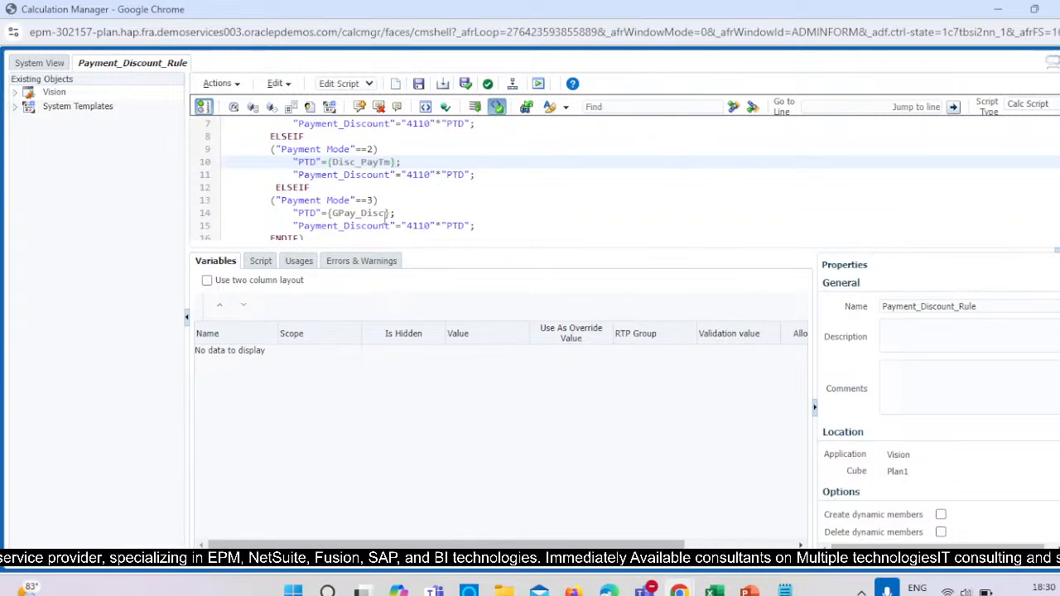
{"action": "left_click", "coordinate": [391, 213]}
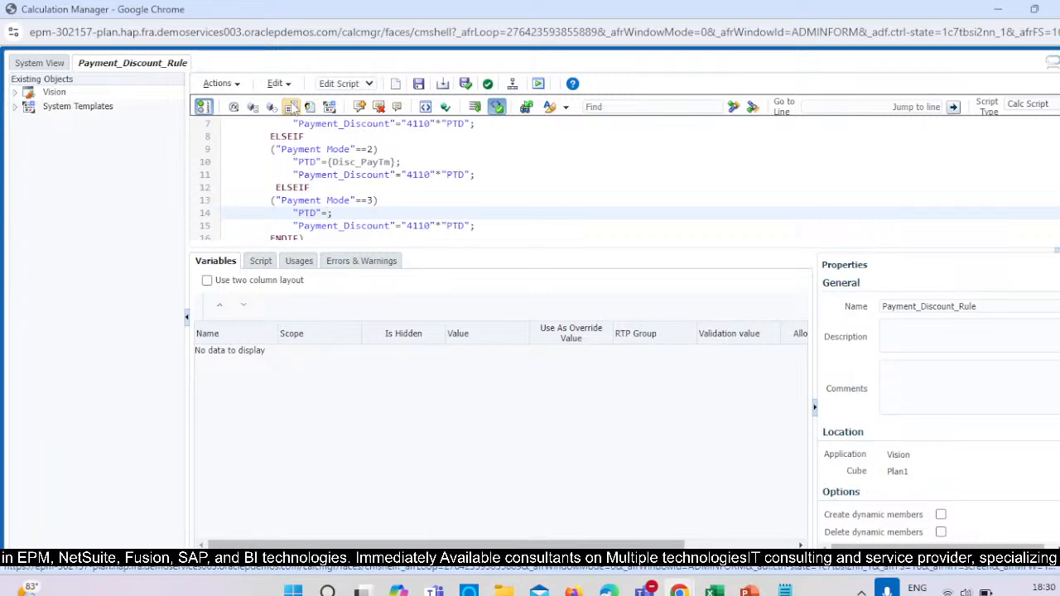
Create a cube-scoped replacement variable named Disc_COD of type Percent with default value 0.
{"action": "left_click", "coordinate": [329, 107]}
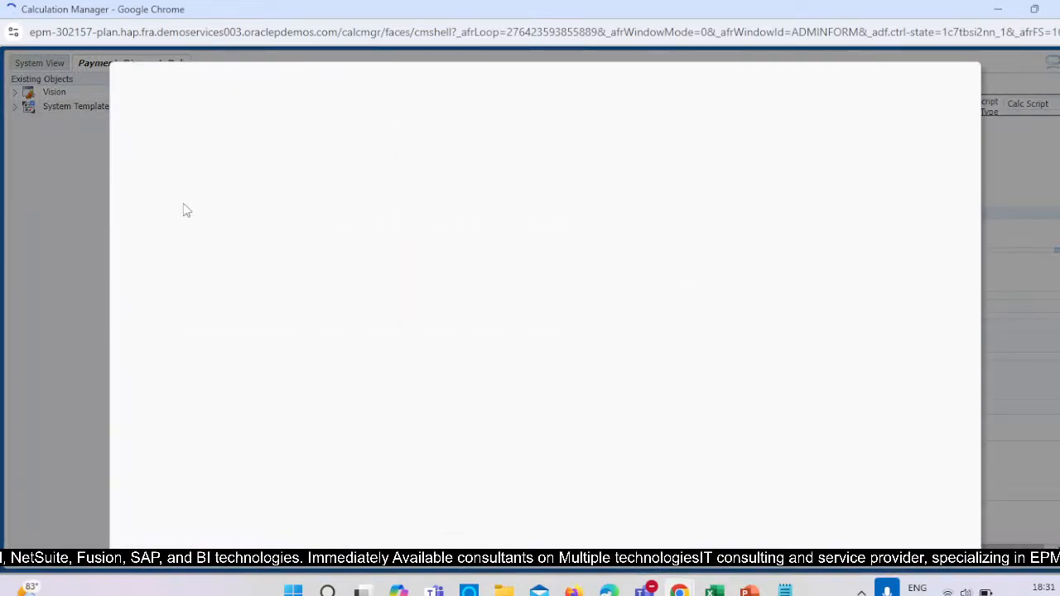
{"action": "left_click", "coordinate": [957, 110]}
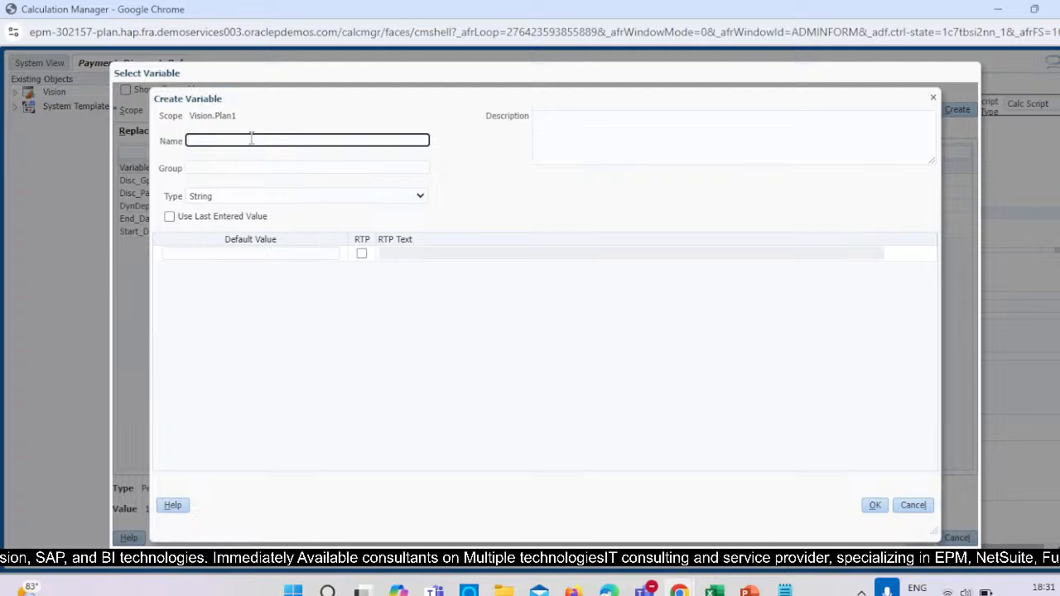
{"action": "type", "text": "Disc_"}
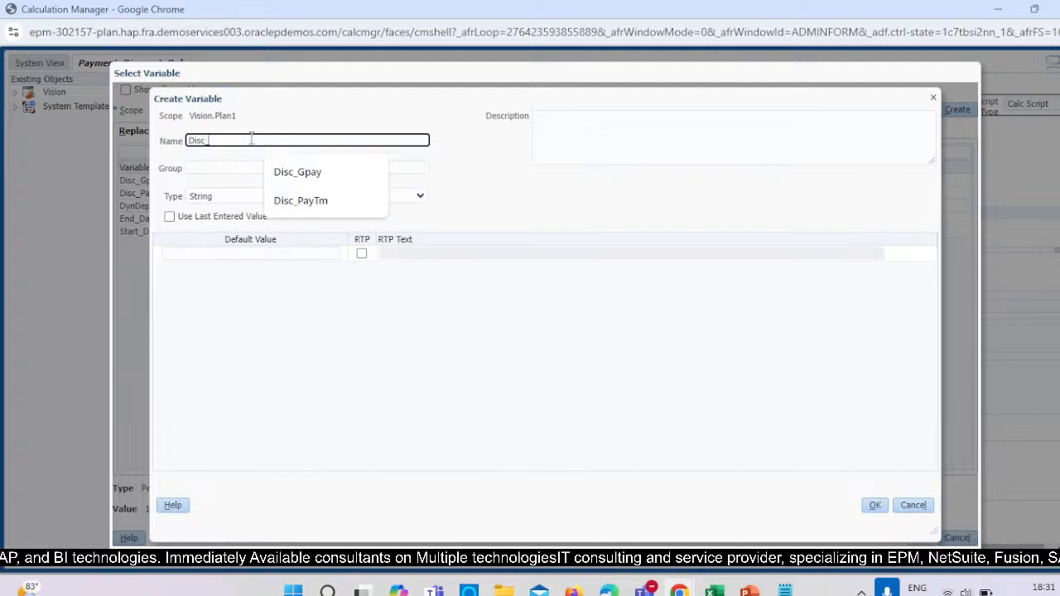
{"action": "type", "text": "COD"}
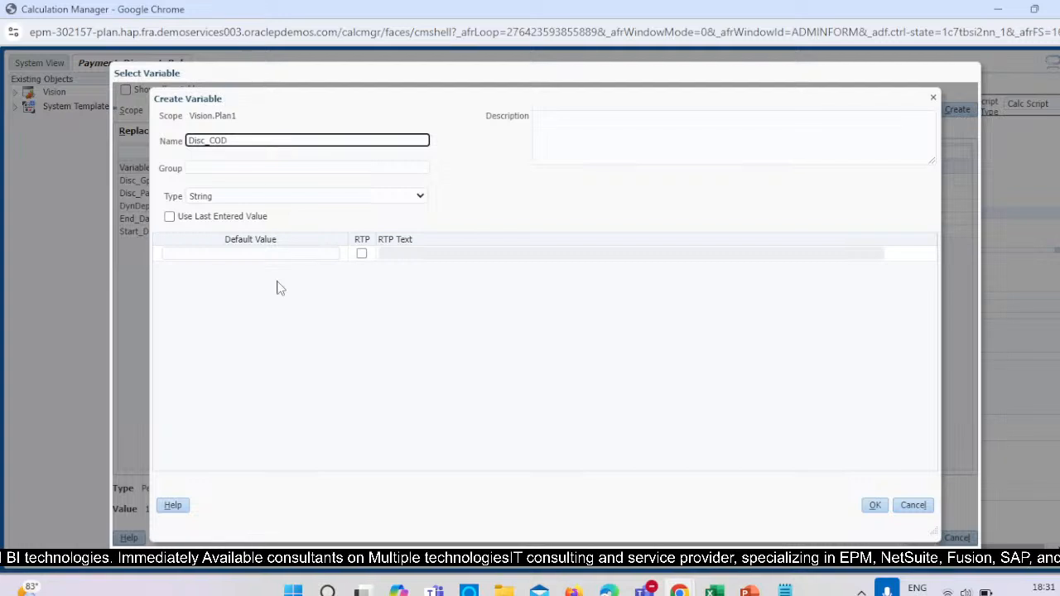
{"action": "left_click", "coordinate": [258, 198]}
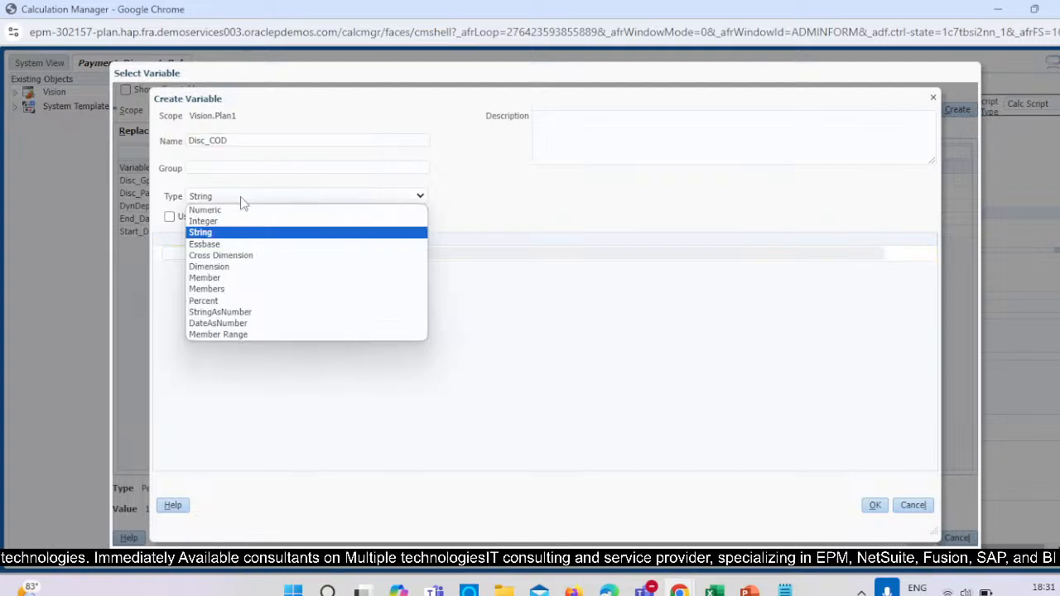
{"action": "left_click", "coordinate": [212, 301]}
{"action": "left_click", "coordinate": [483, 252]}
{"action": "type", "text": "0"}
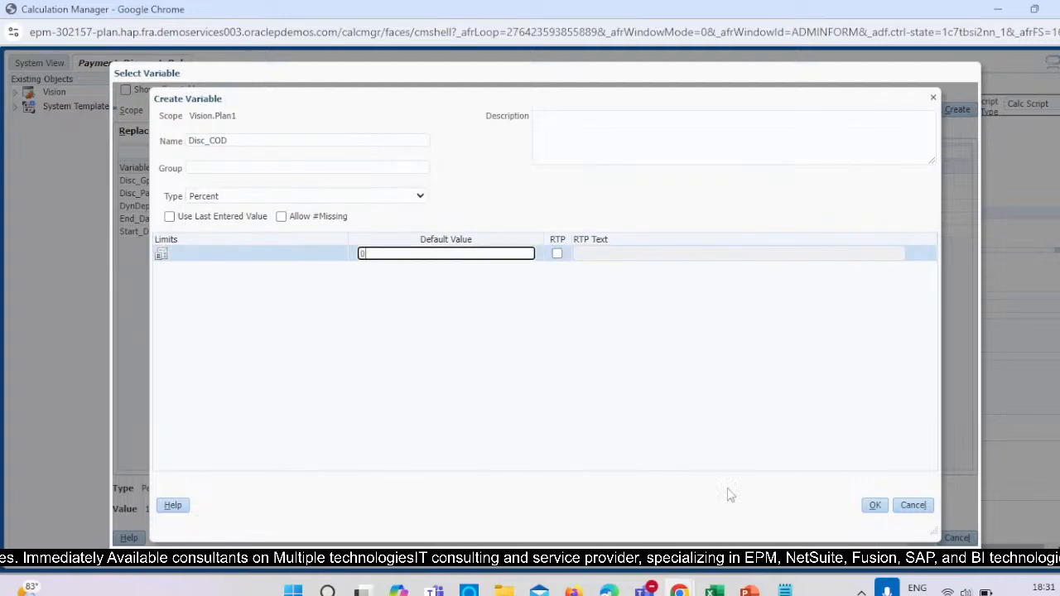
{"action": "left_click", "coordinate": [874, 505]}
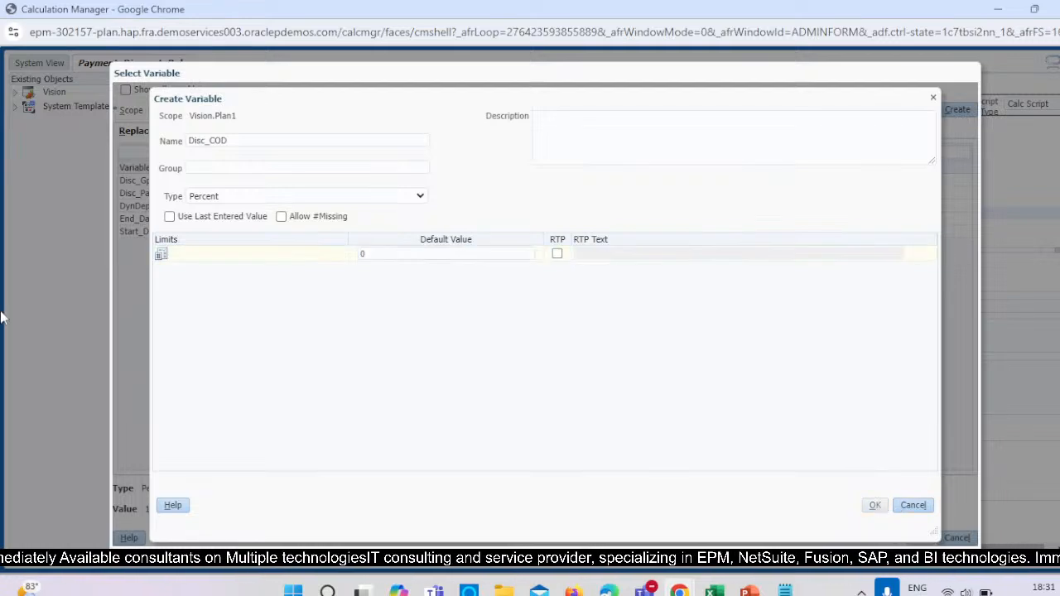
Insert the Disc_COD variable as the PTD value for Payment Mode 3 and check the completed script.
{"action": "left_click", "coordinate": [137, 180]}
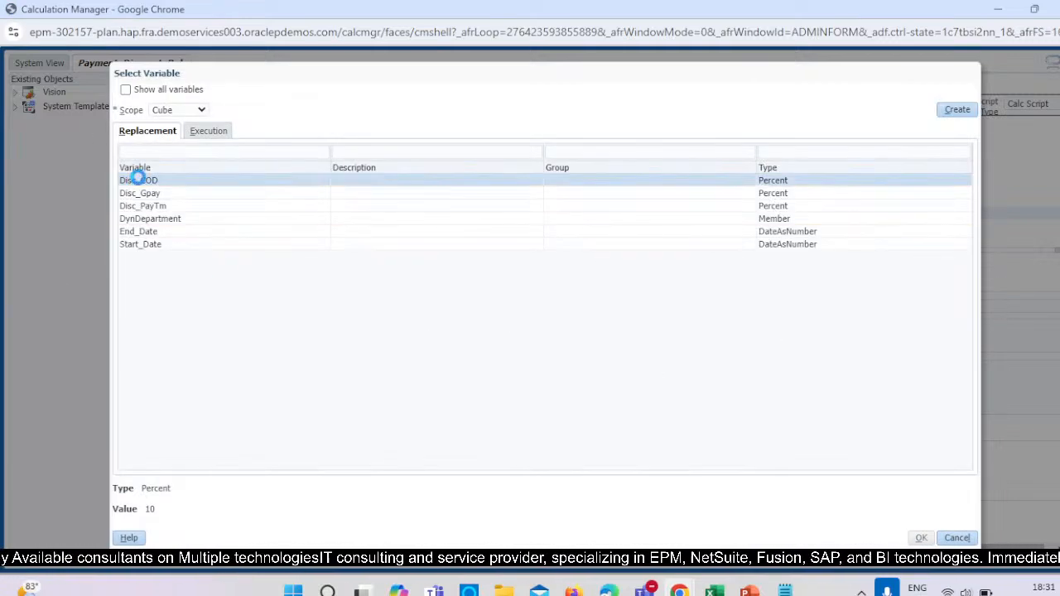
{"action": "left_click", "coordinate": [920, 537]}
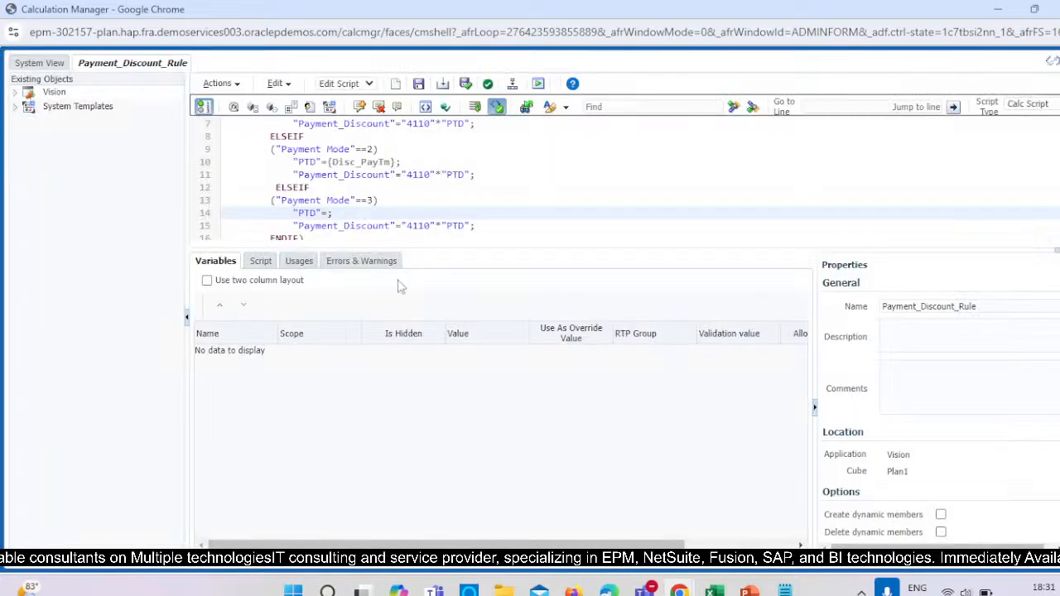
{"action": "scroll", "coordinate": [498, 238], "scroll_direction": "down", "scroll_amount": 1}
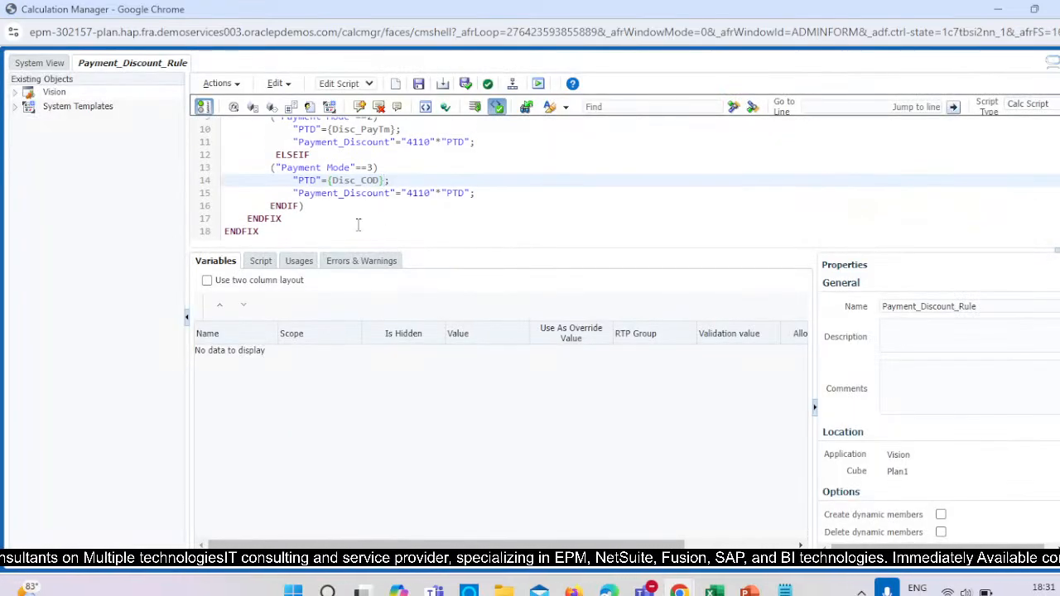
{"action": "scroll", "coordinate": [377, 217], "scroll_direction": "up", "scroll_amount": 4}
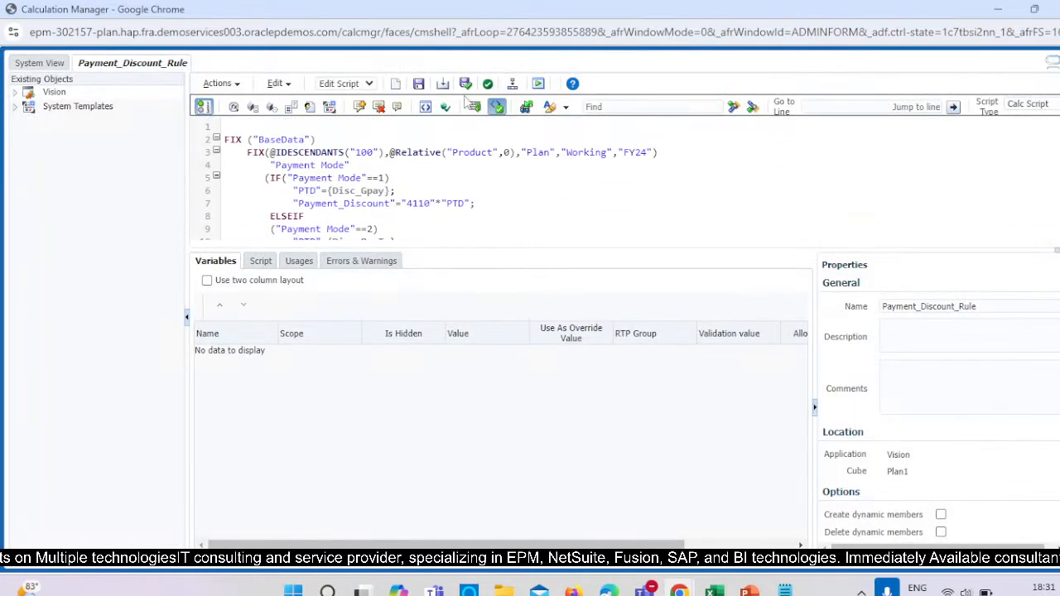
Validate and save the Payment_Discount_Rule script.
{"action": "left_click", "coordinate": [228, 125]}
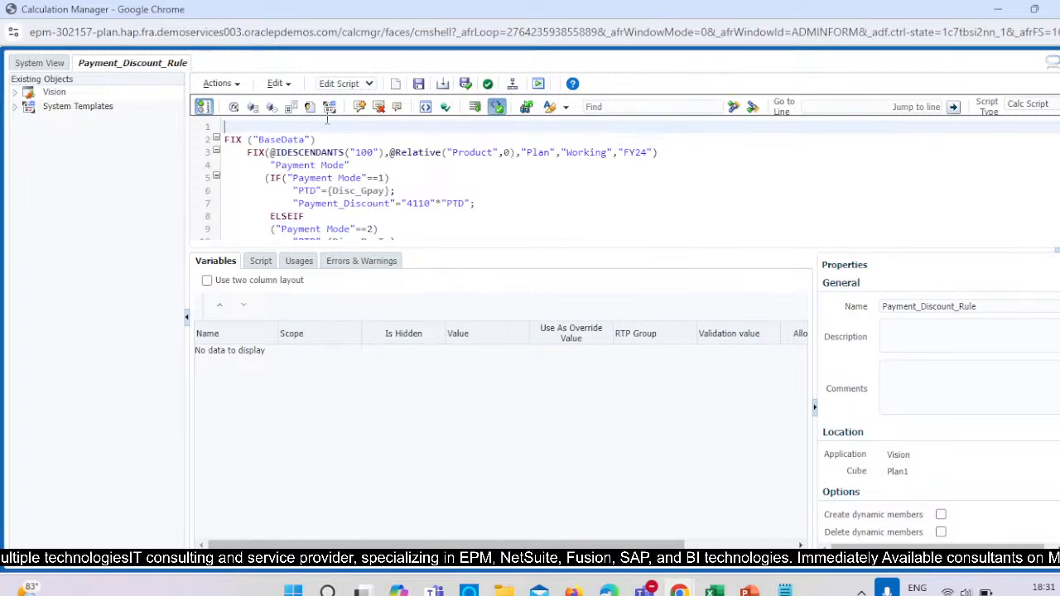
{"action": "left_click", "coordinate": [465, 84]}
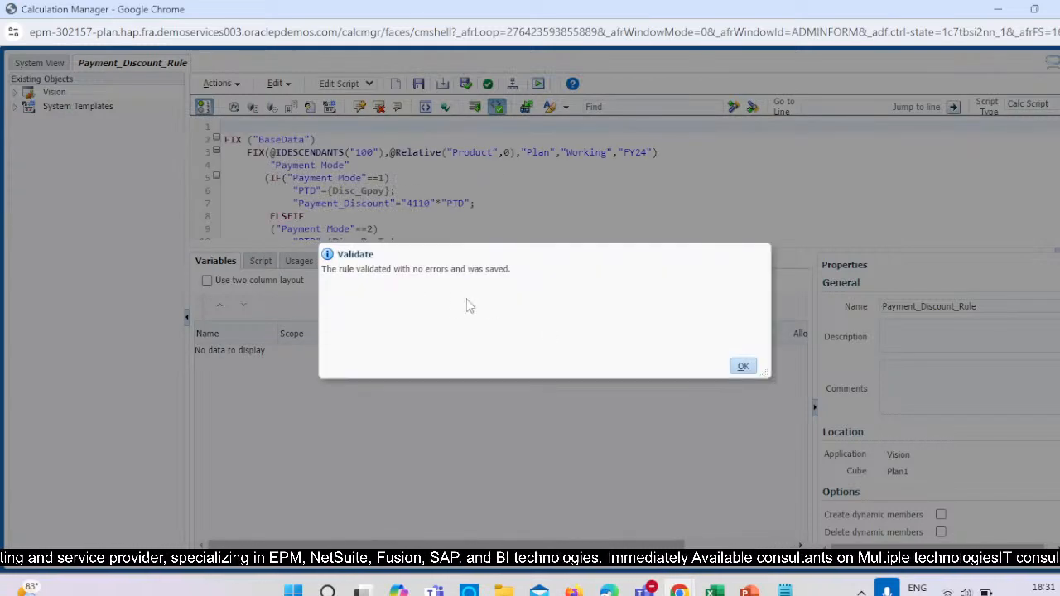
{"action": "left_click", "coordinate": [744, 366]}
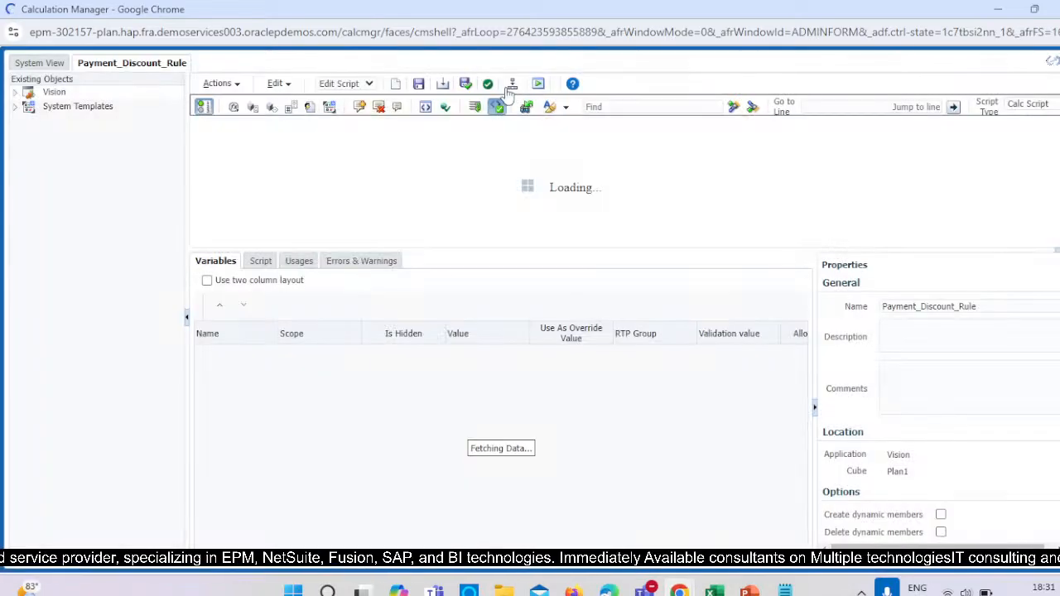
Deploy Payment_Discount_Rule to the Vision application and launch it.
{"action": "left_click", "coordinate": [512, 84]}
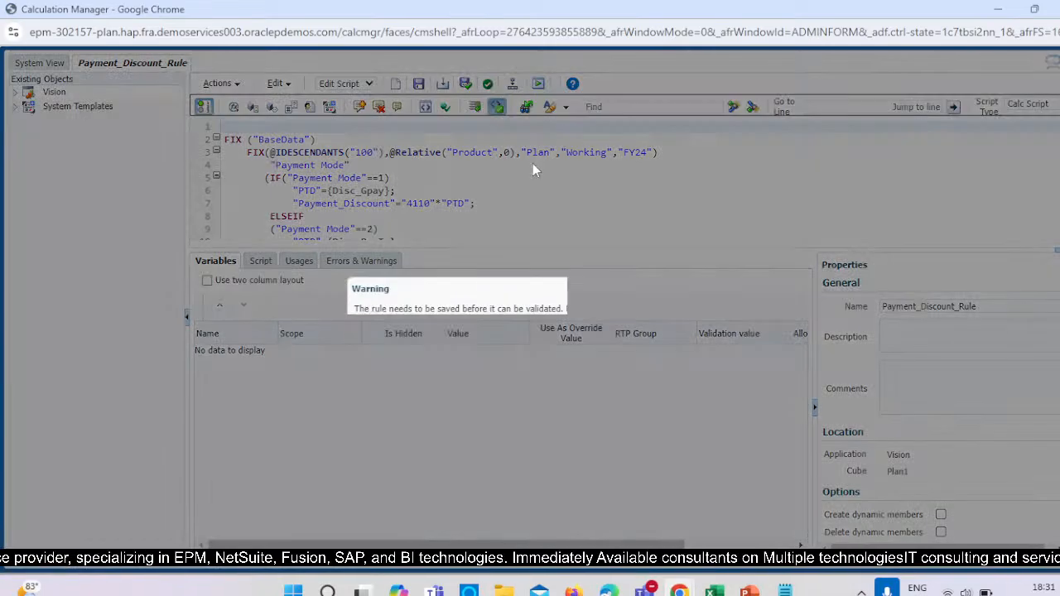
{"action": "left_click", "coordinate": [673, 332]}
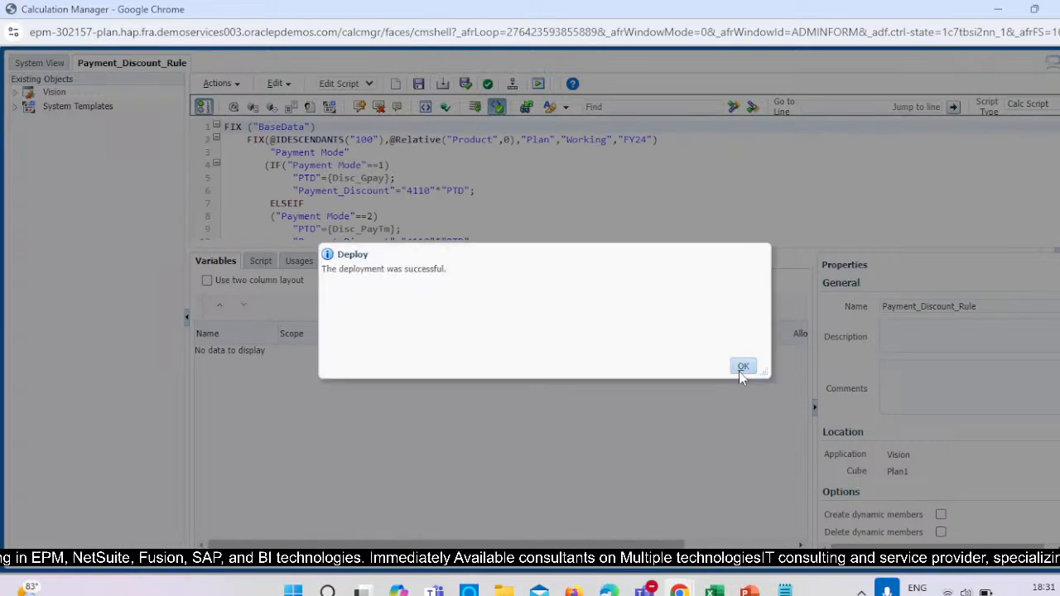
{"action": "left_click", "coordinate": [743, 367]}
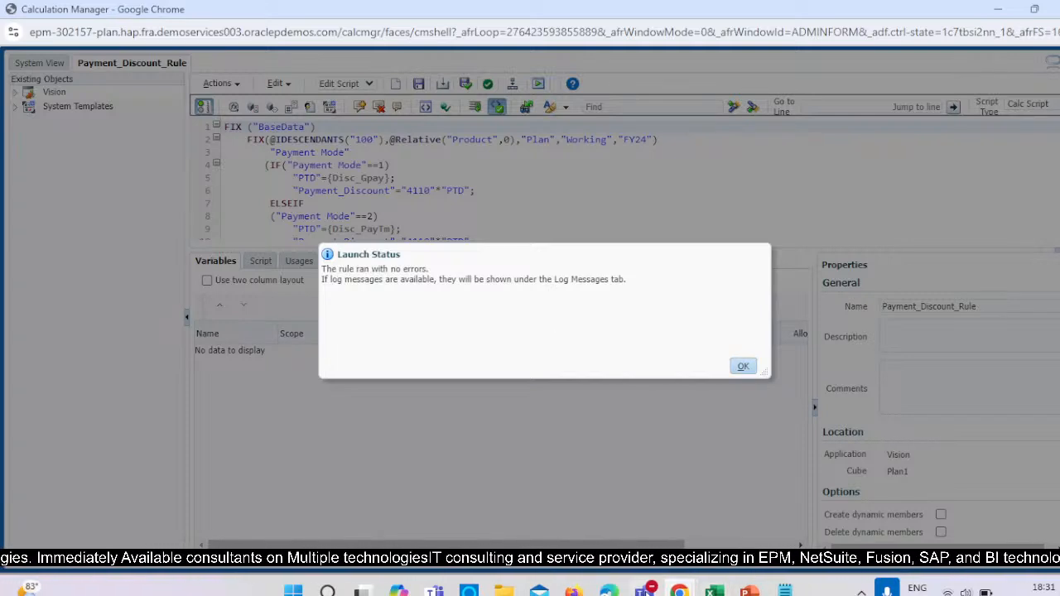
Switch to the Test workbook in Excel and rename Sheet1 as Requirement.
{"action": "mouse_move", "coordinate": [717, 592]}
{"action": "left_click", "coordinate": [886, 464]}
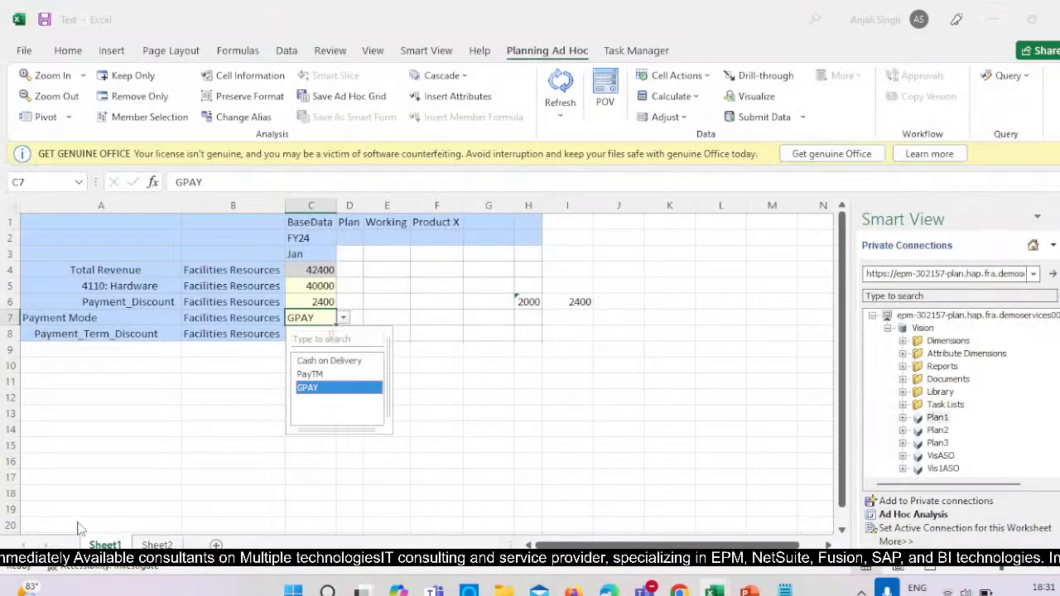
{"action": "left_click", "coordinate": [230, 452]}
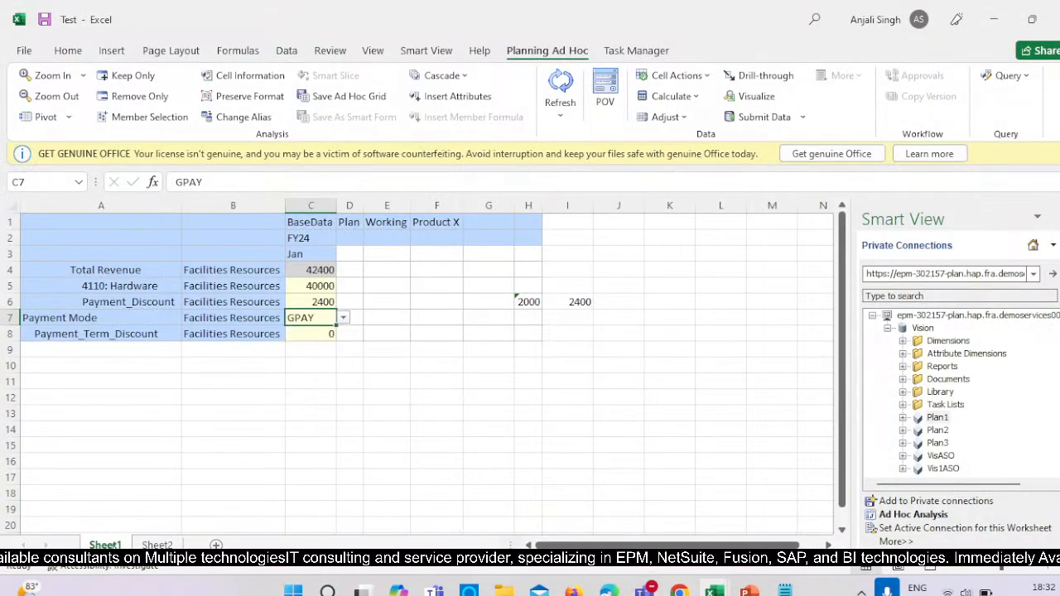
{"action": "right_click", "coordinate": [120, 544]}
{"action": "left_click", "coordinate": [192, 372]}
{"action": "type", "text": "Re"}
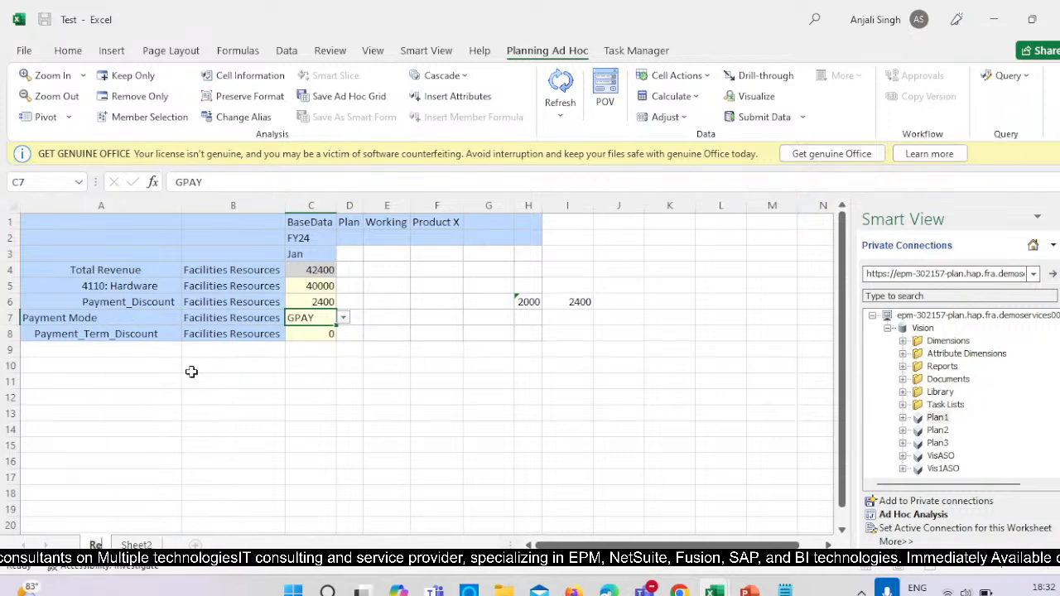
{"action": "type", "text": "quiremen"}
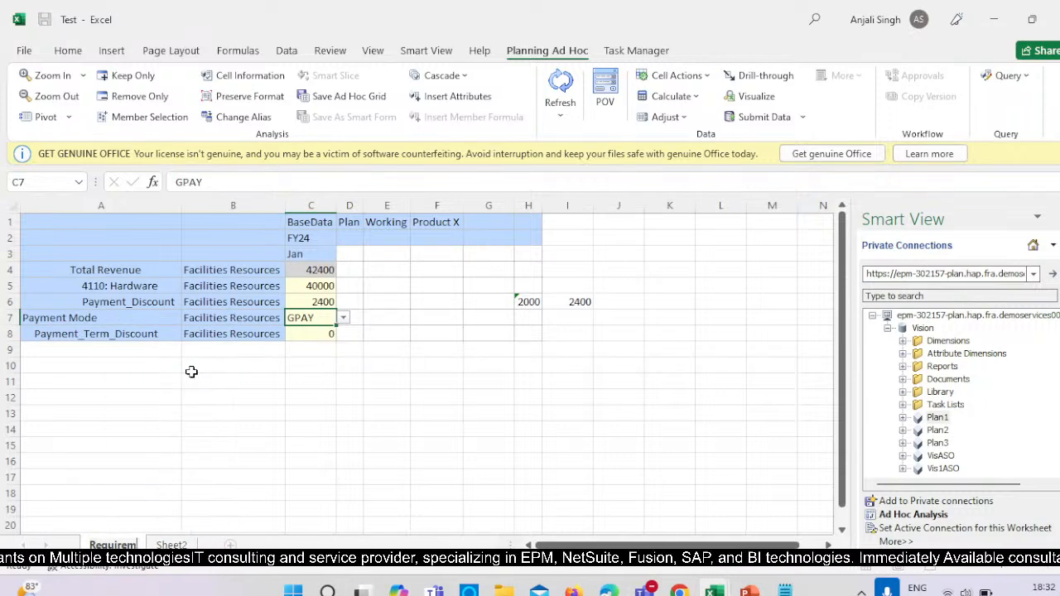
{"action": "type", "text": "t"}
{"action": "left_click", "coordinate": [188, 413]}
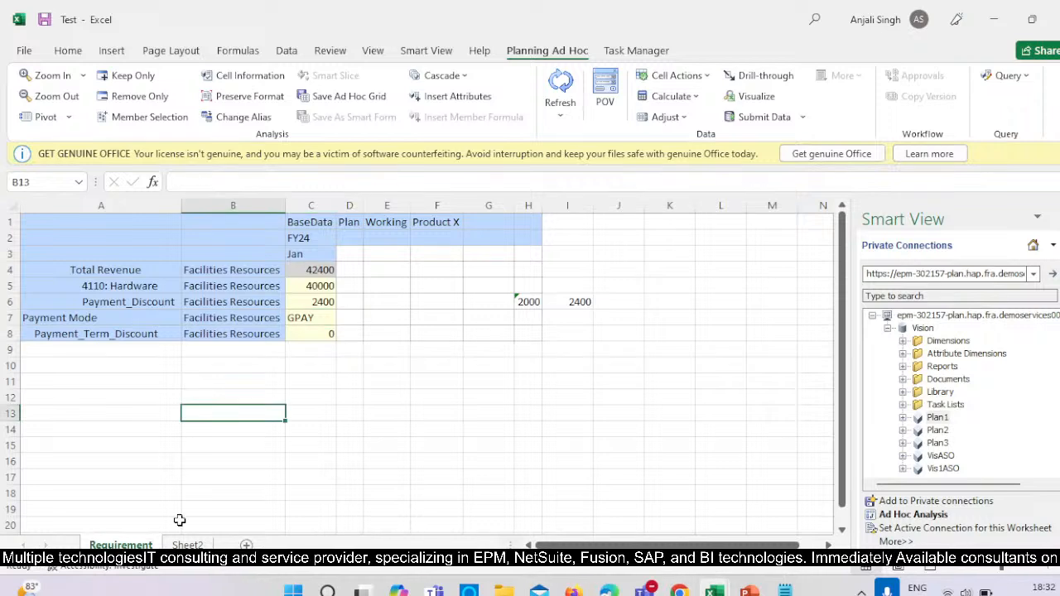
Create a copy of the Requirement sheet in the same workbook, placed before it, and name the copy Desired Output.
{"action": "right_click", "coordinate": [151, 545]}
{"action": "left_click", "coordinate": [226, 390]}
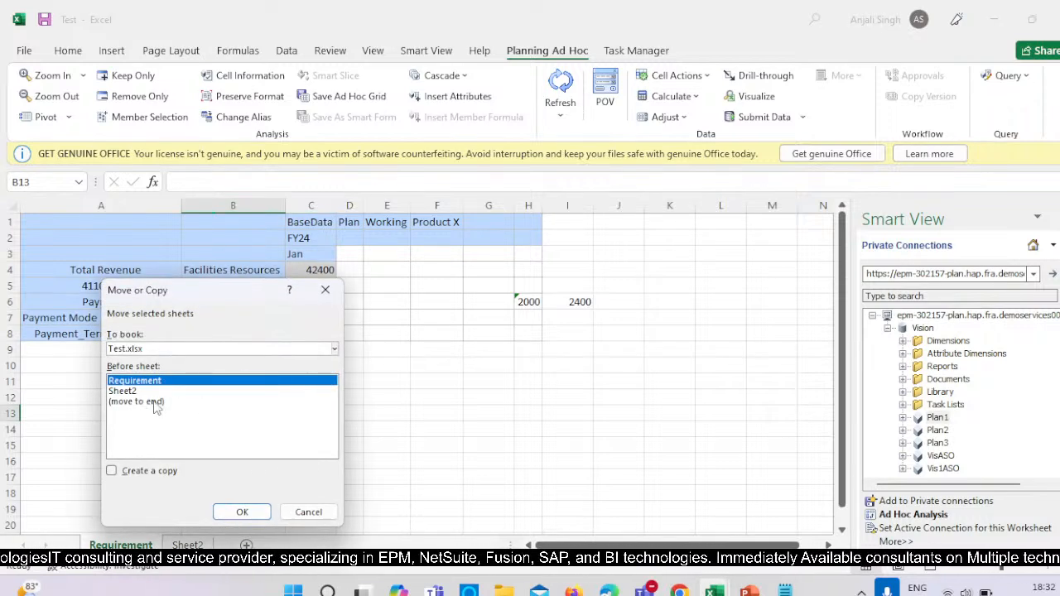
{"action": "left_click", "coordinate": [149, 471]}
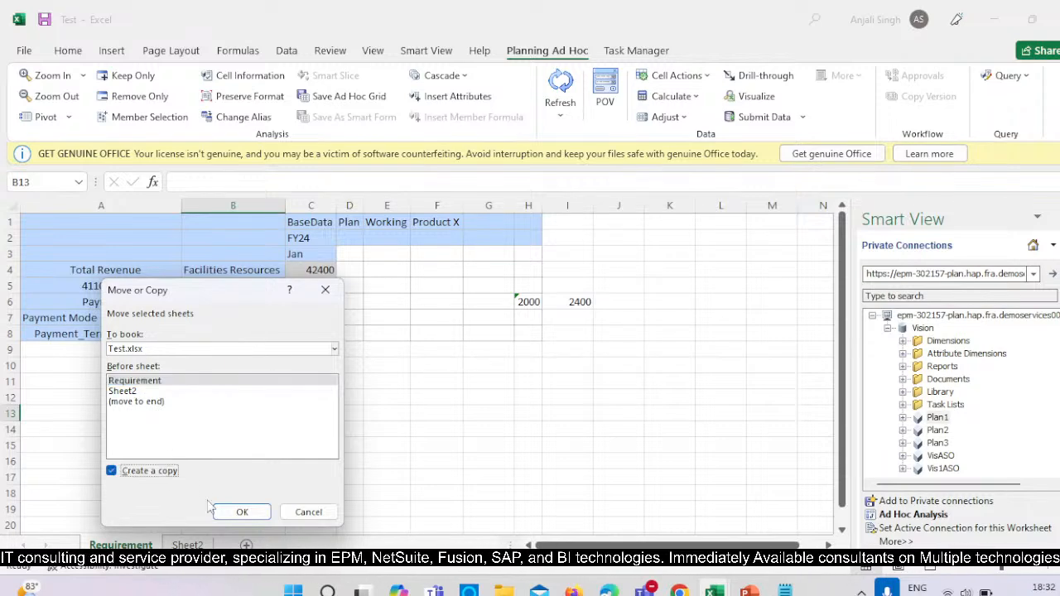
{"action": "left_click", "coordinate": [239, 511]}
{"action": "right_click", "coordinate": [153, 544]}
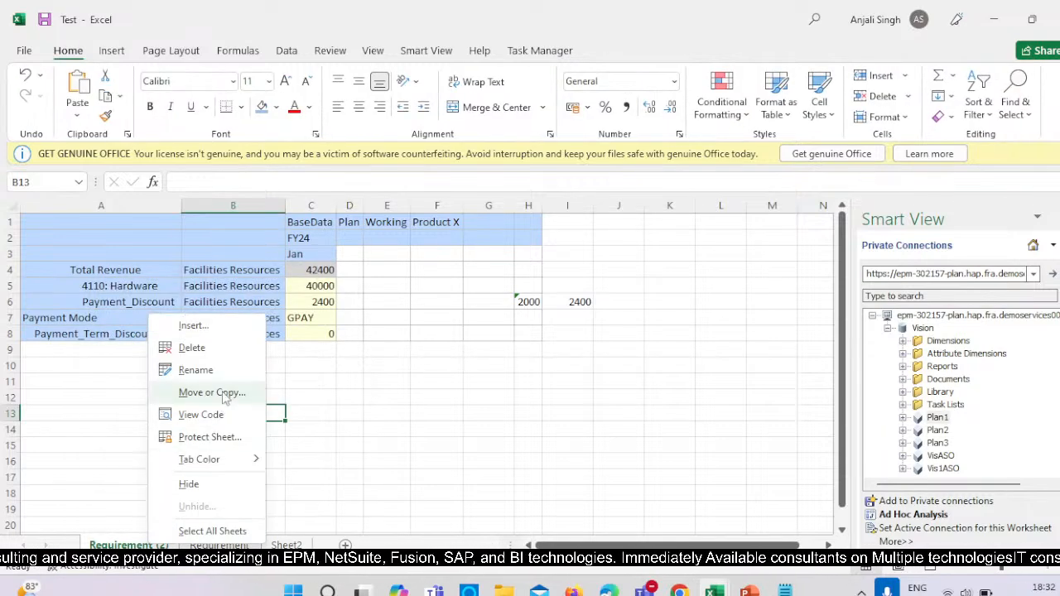
{"action": "left_click", "coordinate": [199, 370]}
{"action": "type", "text": "Des"}
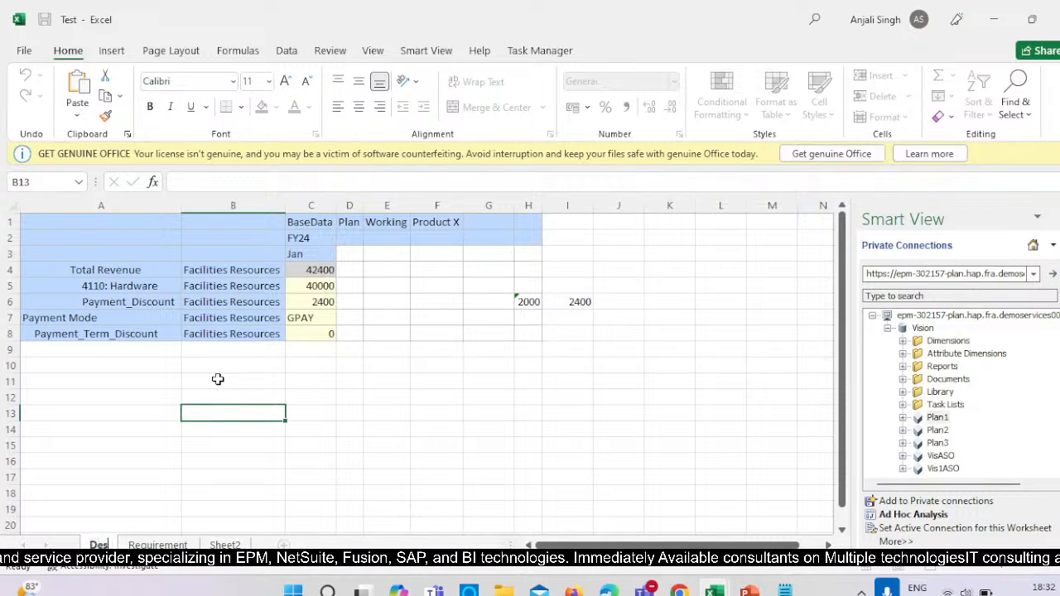
{"action": "type", "text": "ire"}
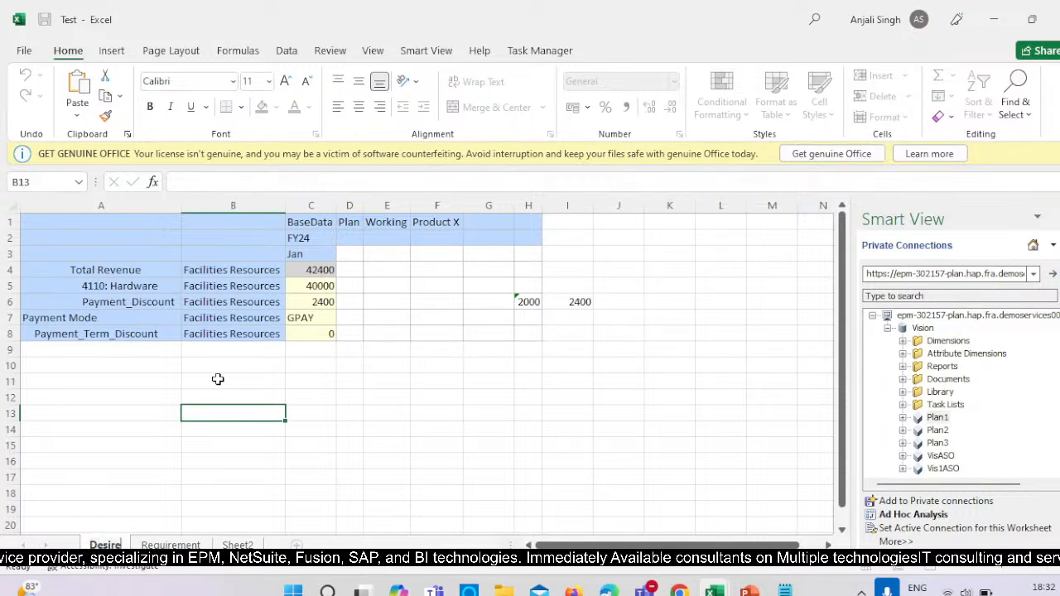
{"action": "type", "text": "d Outp"}
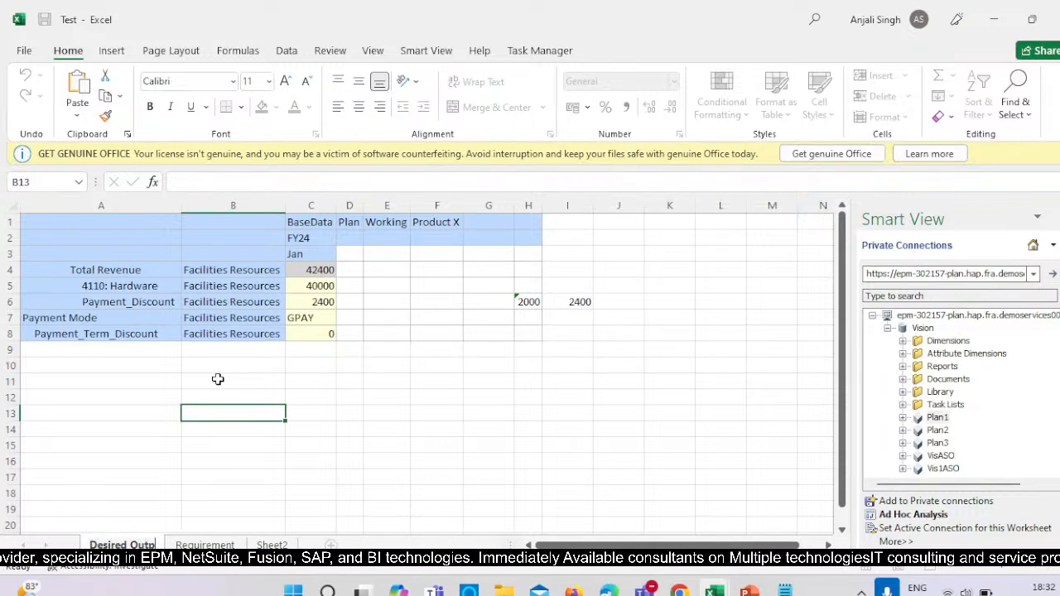
{"action": "type", "text": "utt"}
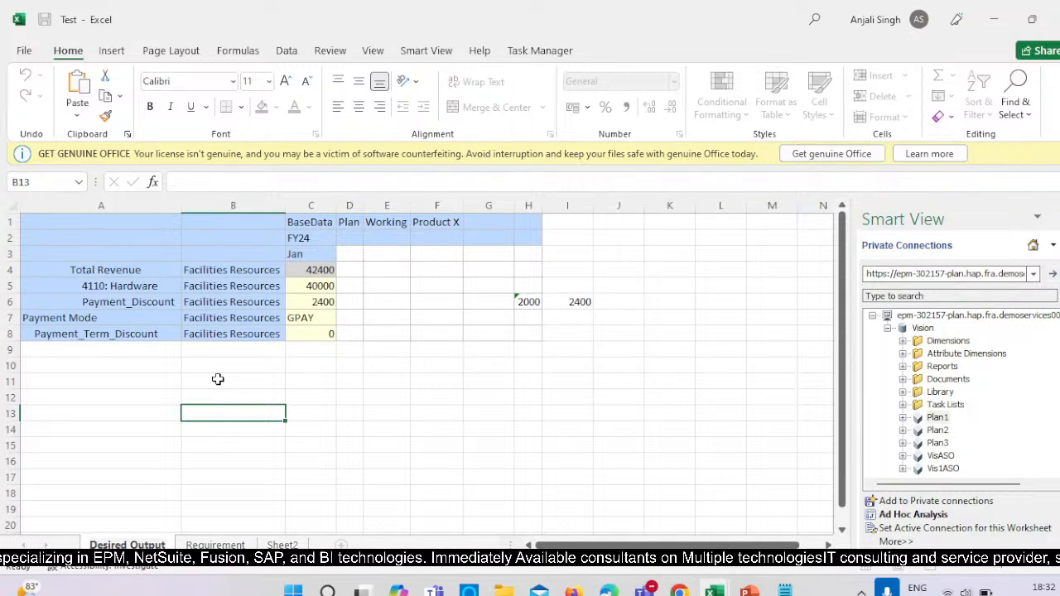
{"action": "left_click", "coordinate": [183, 410]}
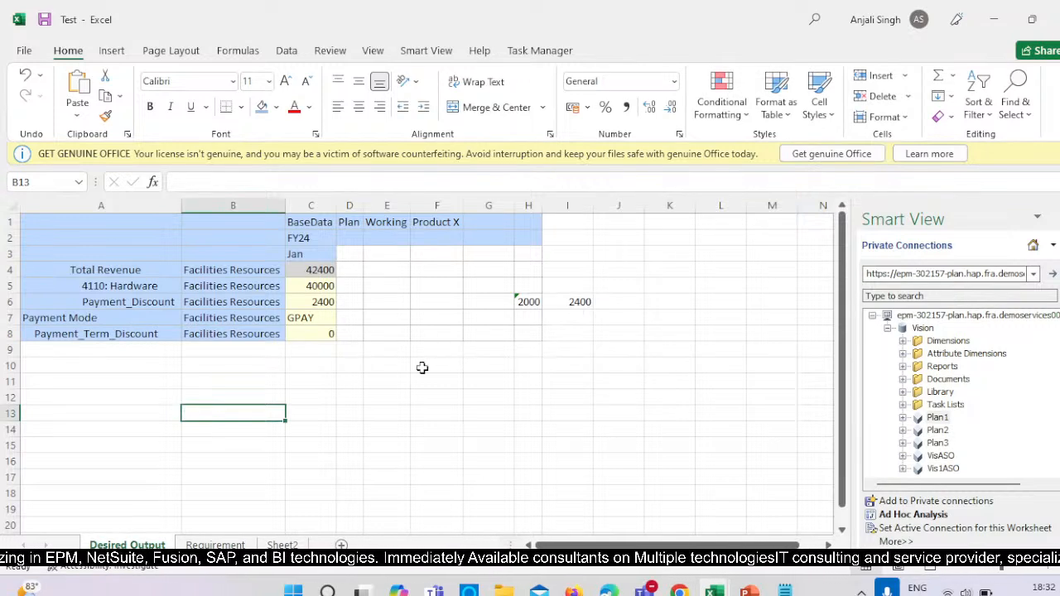
Clear the stray values in cells I6 and H6 of the Desired Output sheet.
{"action": "left_click", "coordinate": [579, 302]}
{"action": "key", "text": "BackSpace"}
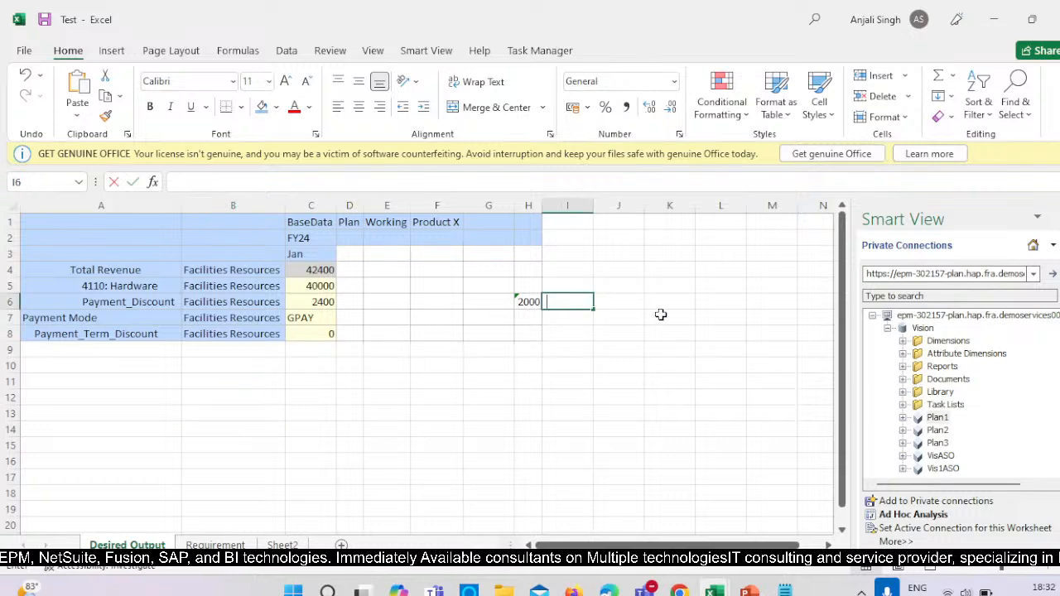
{"action": "left_click", "coordinate": [660, 315]}
{"action": "left_click", "coordinate": [532, 301]}
{"action": "key", "text": "BackSpace"}
{"action": "left_click", "coordinate": [580, 291]}
{"action": "left_click", "coordinate": [653, 382]}
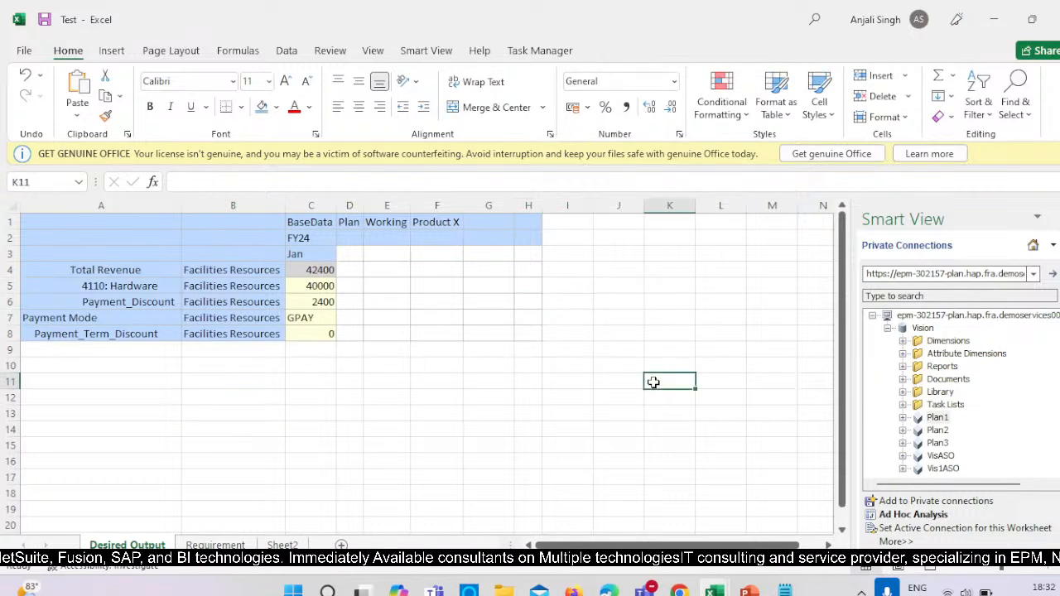
Start ad hoc analysis on the Plan1 cube in the Desired Output sheet, reusing the sheet contents only.
{"action": "left_click", "coordinate": [911, 515]}
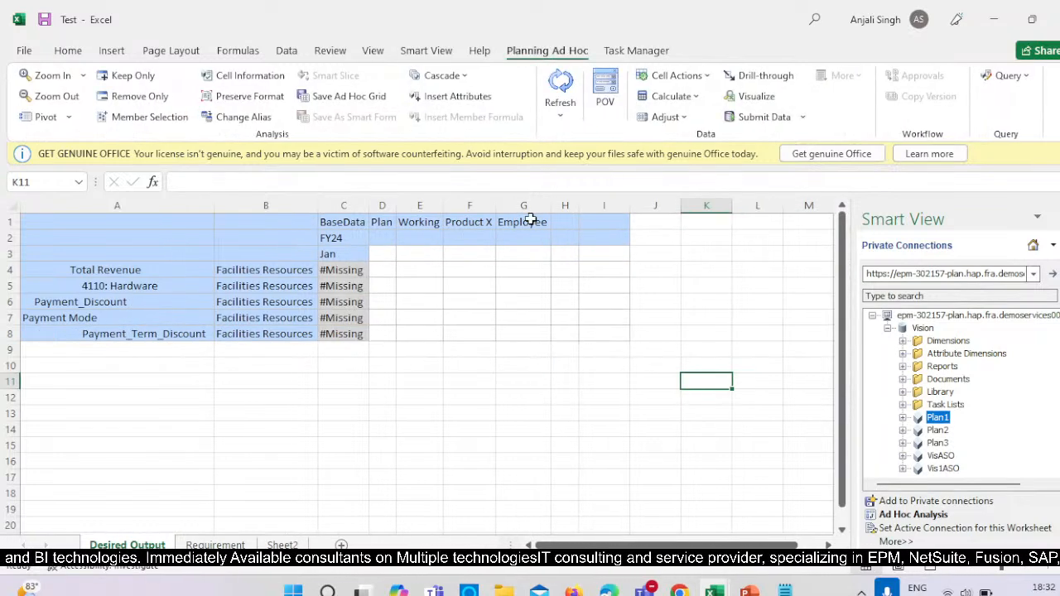
{"action": "left_click", "coordinate": [931, 516]}
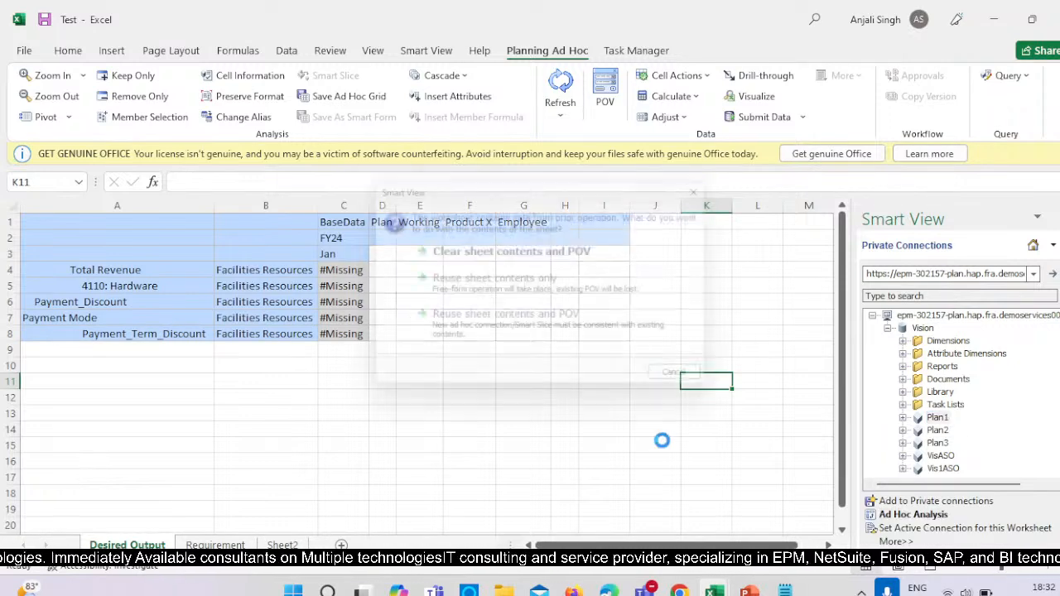
{"action": "left_click", "coordinate": [539, 290]}
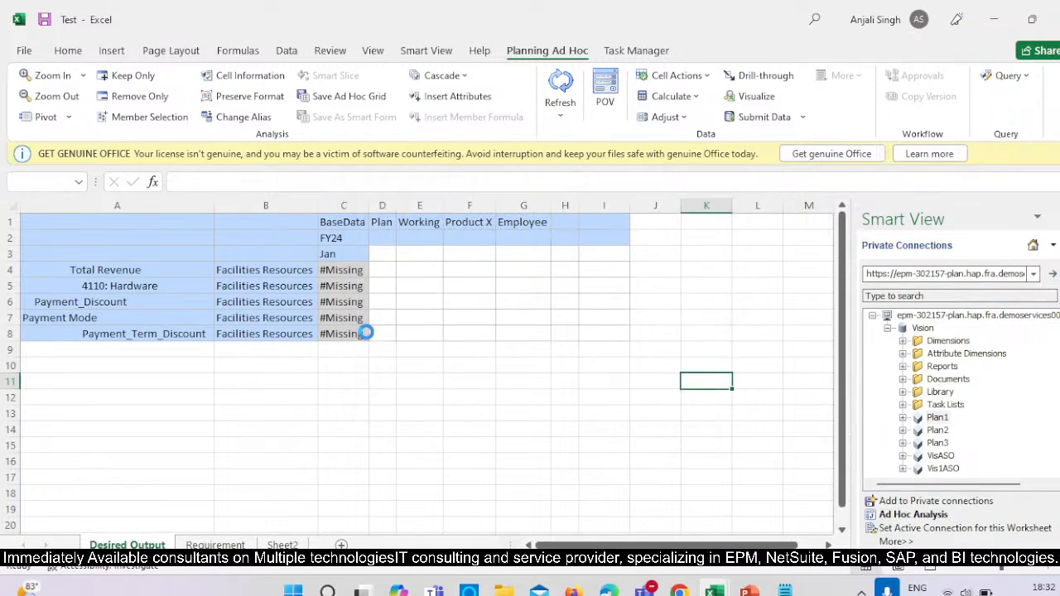
{"action": "left_click", "coordinate": [525, 278]}
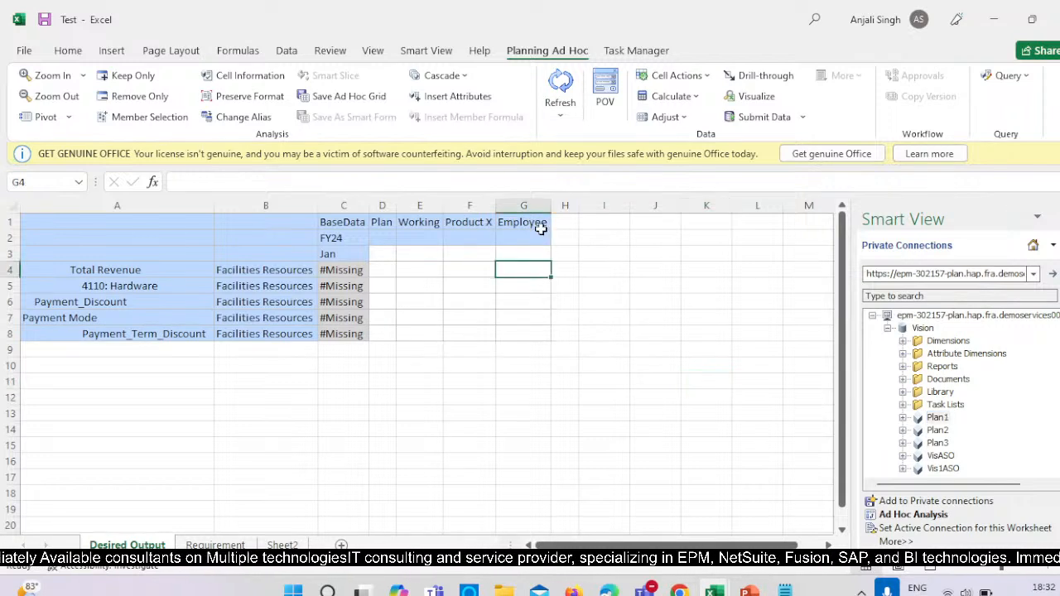
Replace the Employee member in G1 with Employee_A through member selection and refresh the grid.
{"action": "left_click", "coordinate": [539, 223]}
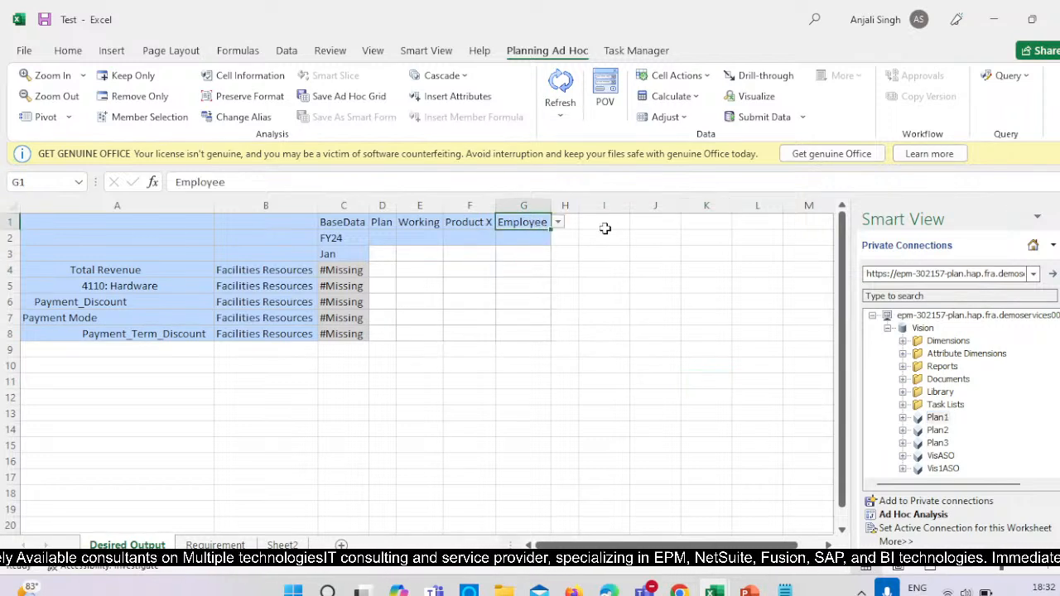
{"action": "left_click", "coordinate": [559, 224]}
{"action": "left_click", "coordinate": [570, 267]}
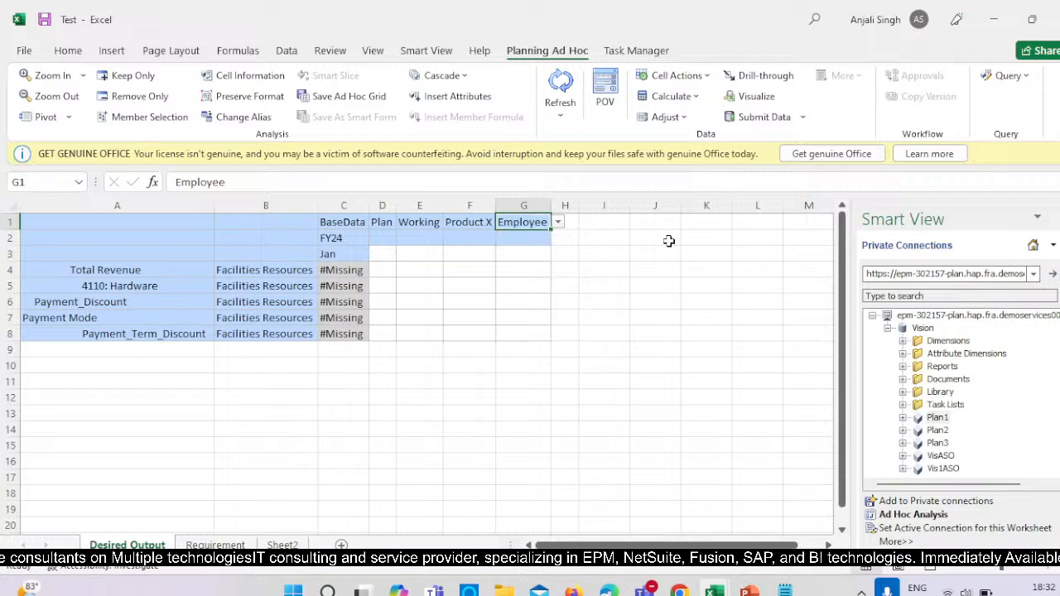
{"action": "left_click", "coordinate": [147, 120]}
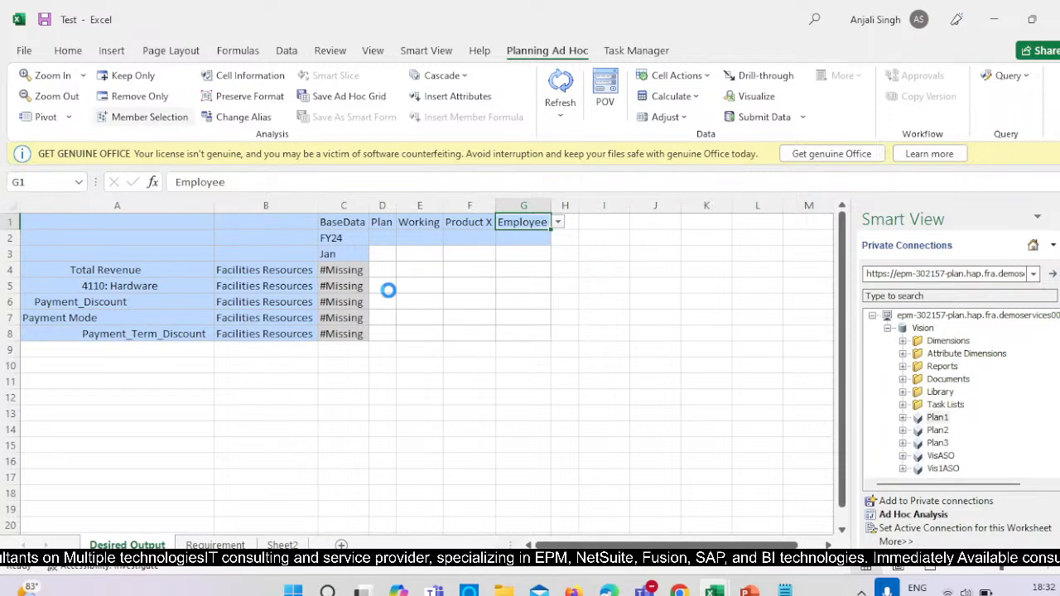
{"action": "left_click", "coordinate": [332, 189]}
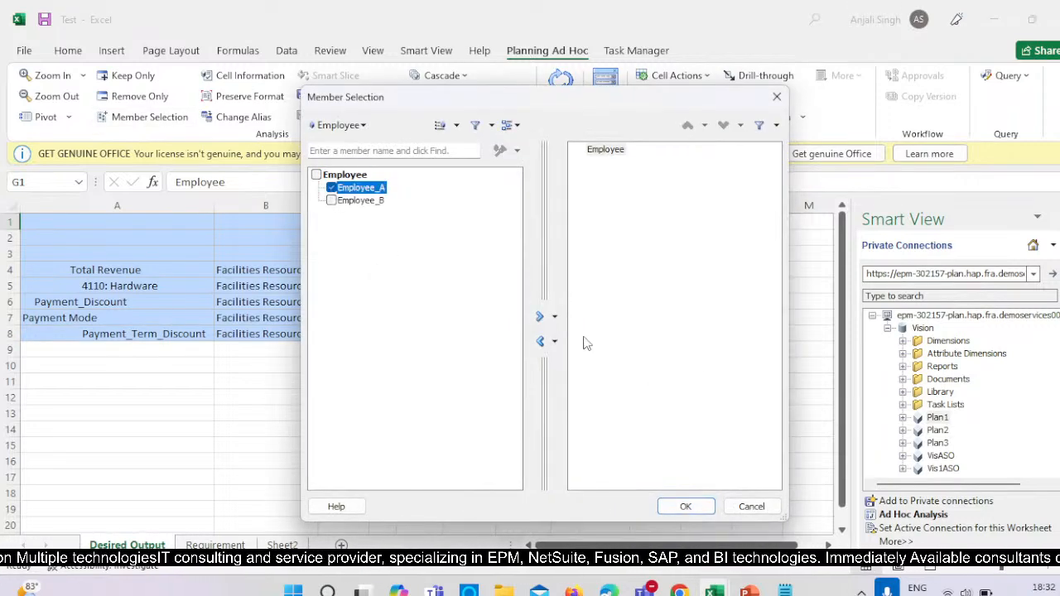
{"action": "left_click", "coordinate": [539, 316]}
{"action": "left_click", "coordinate": [684, 508]}
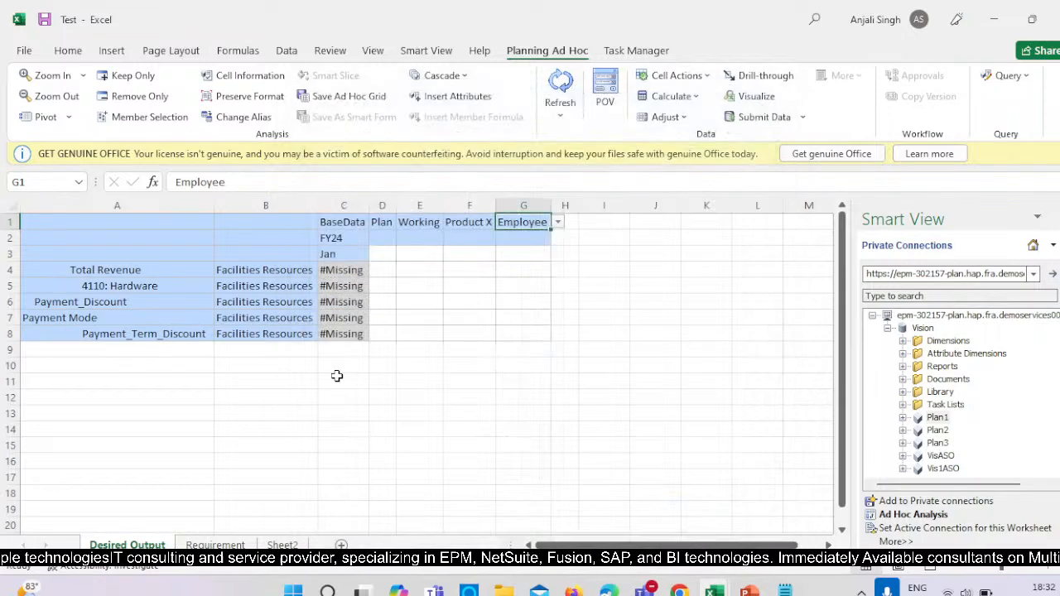
{"action": "left_click", "coordinate": [606, 285]}
{"action": "left_click", "coordinate": [561, 80]}
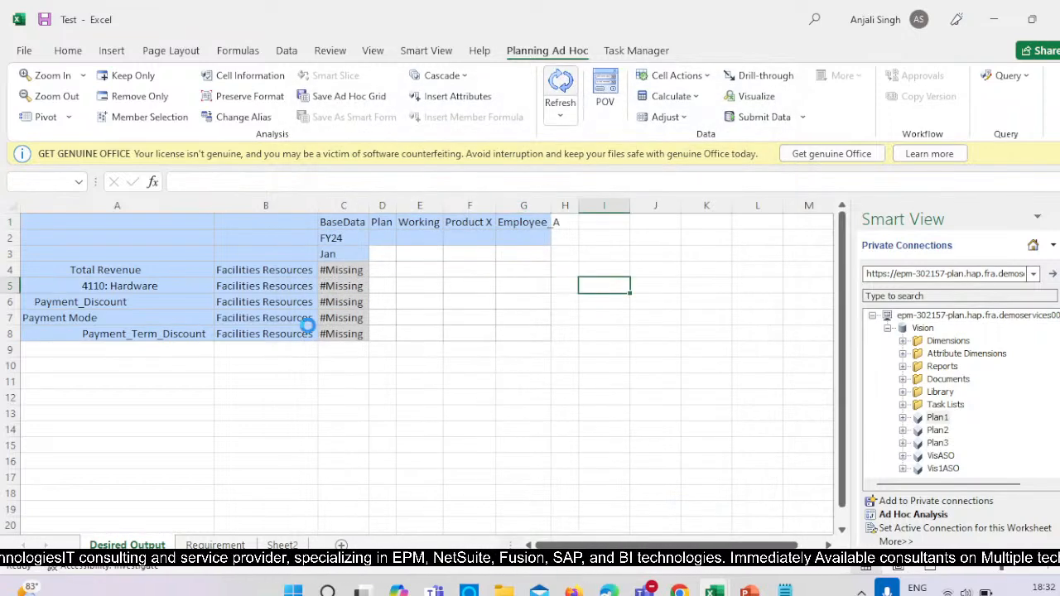
Enter 50000 for 4110: Hardware in the Jan column of FY24 and submit the data.
{"action": "left_click", "coordinate": [352, 290]}
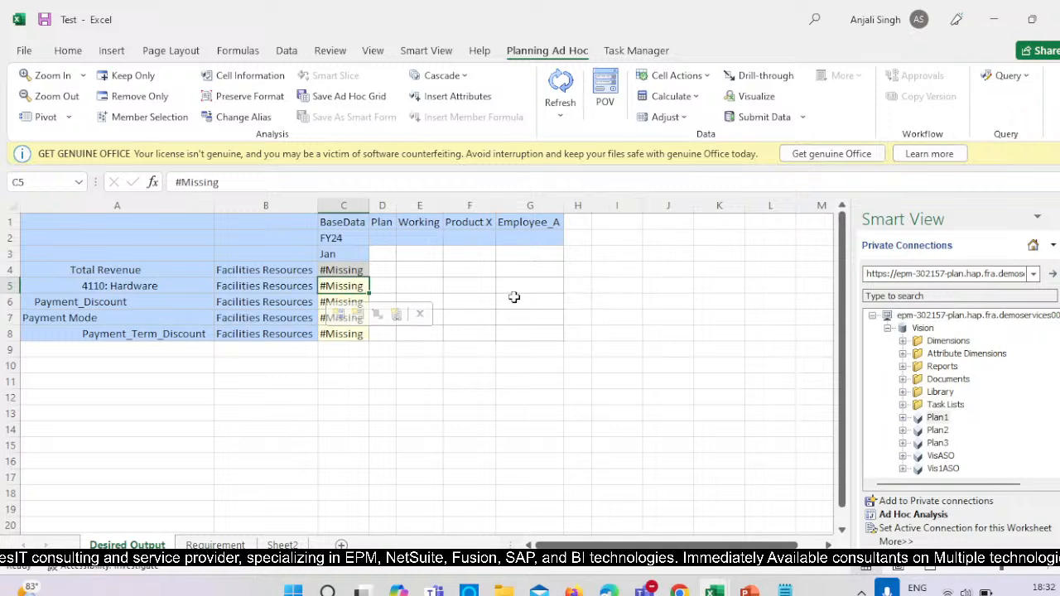
{"action": "left_click", "coordinate": [637, 393]}
{"action": "left_click", "coordinate": [352, 282]}
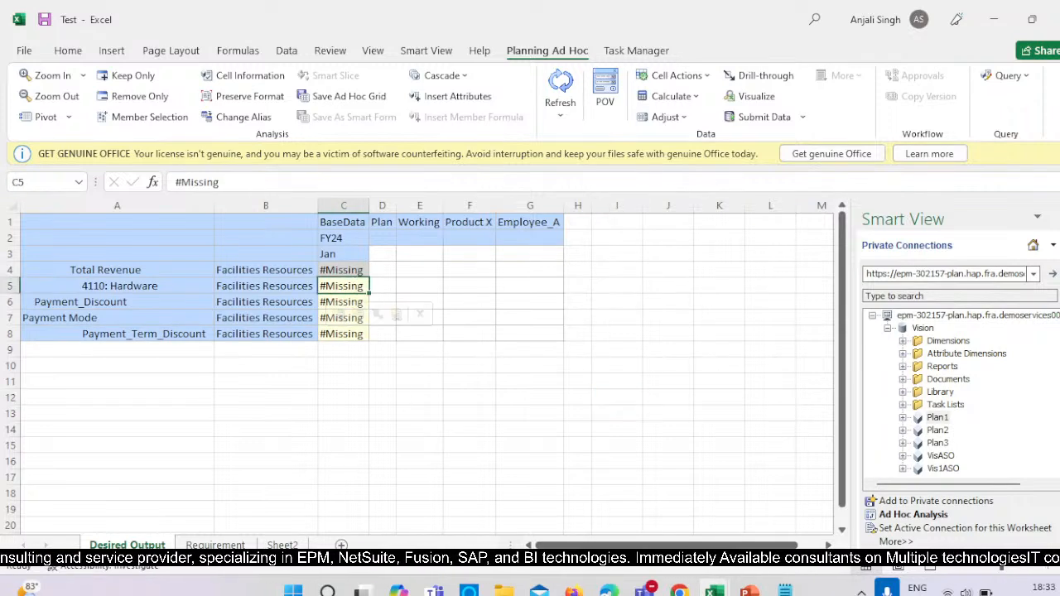
{"action": "type", "text": "50000"}
{"action": "left_click", "coordinate": [667, 315]}
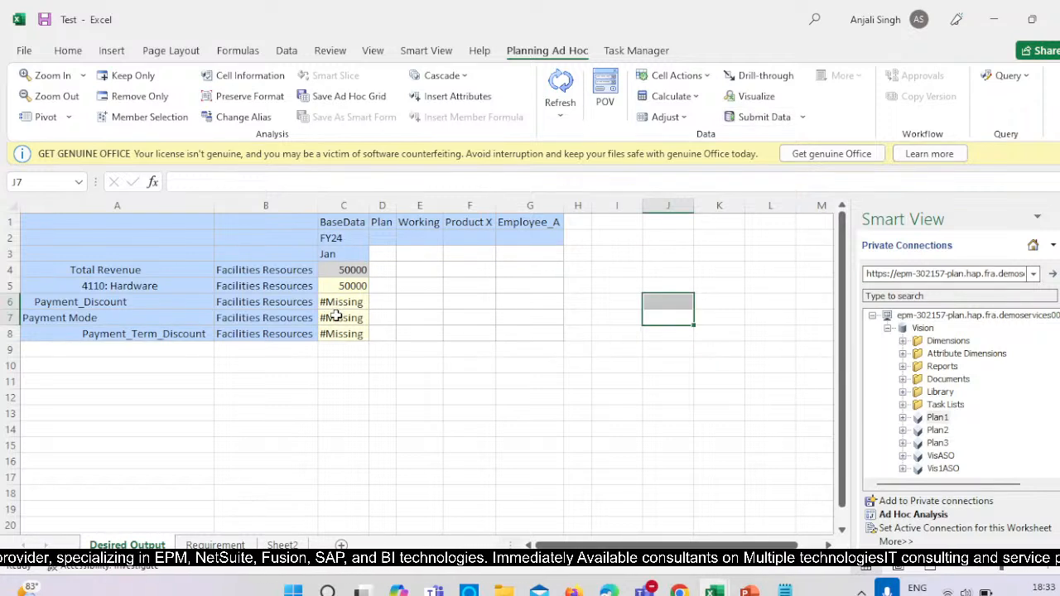
Set the Payment Mode for Jan FY24 to GooglePay and submit the data.
{"action": "left_click", "coordinate": [337, 317]}
{"action": "left_click", "coordinate": [376, 318]}
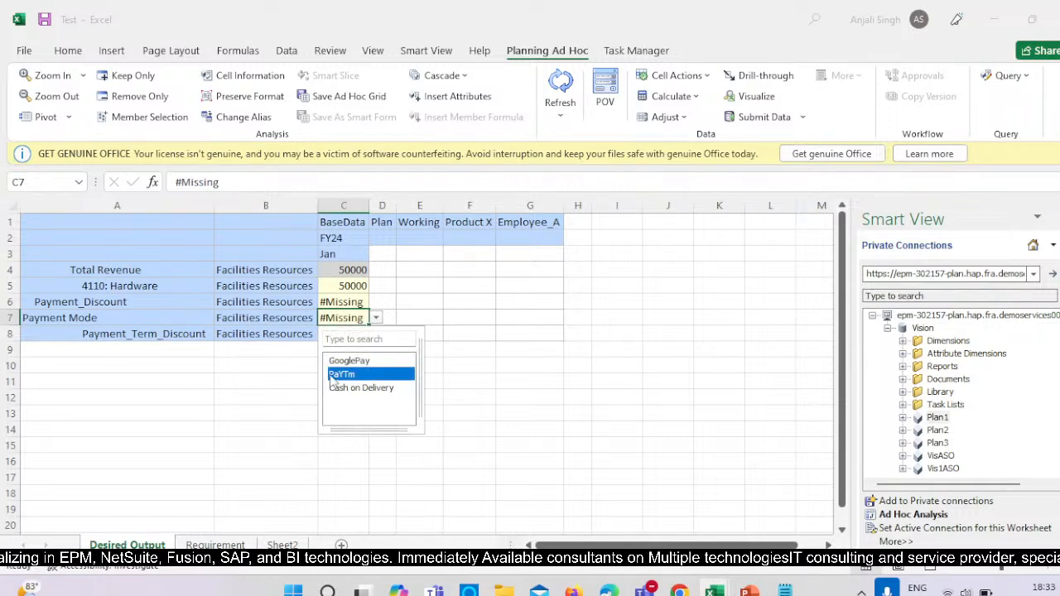
{"action": "left_click", "coordinate": [356, 361]}
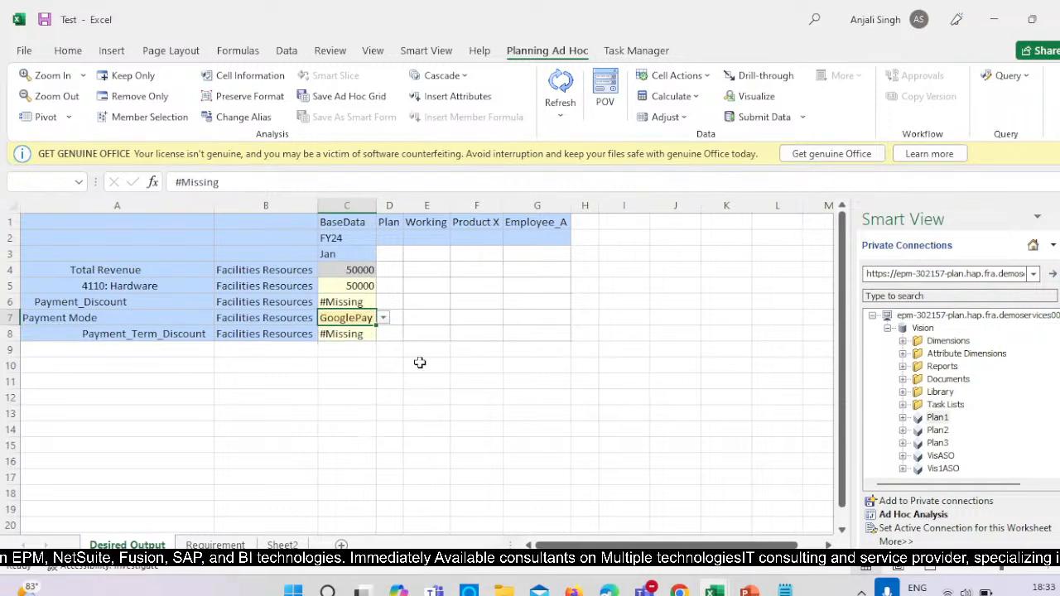
{"action": "left_click", "coordinate": [714, 335]}
{"action": "left_click", "coordinate": [758, 117]}
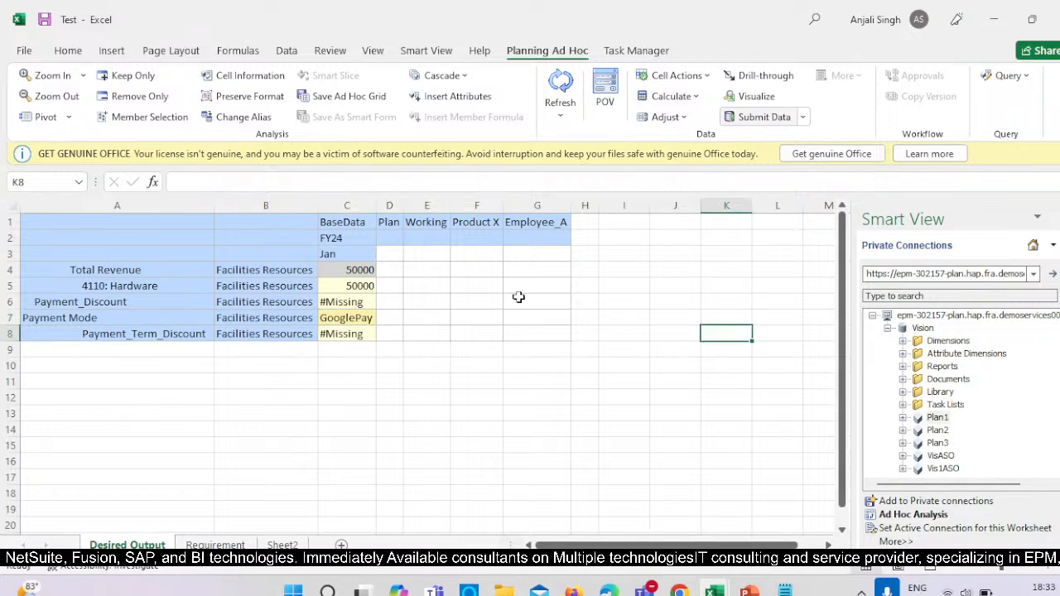
{"action": "left_click", "coordinate": [371, 318]}
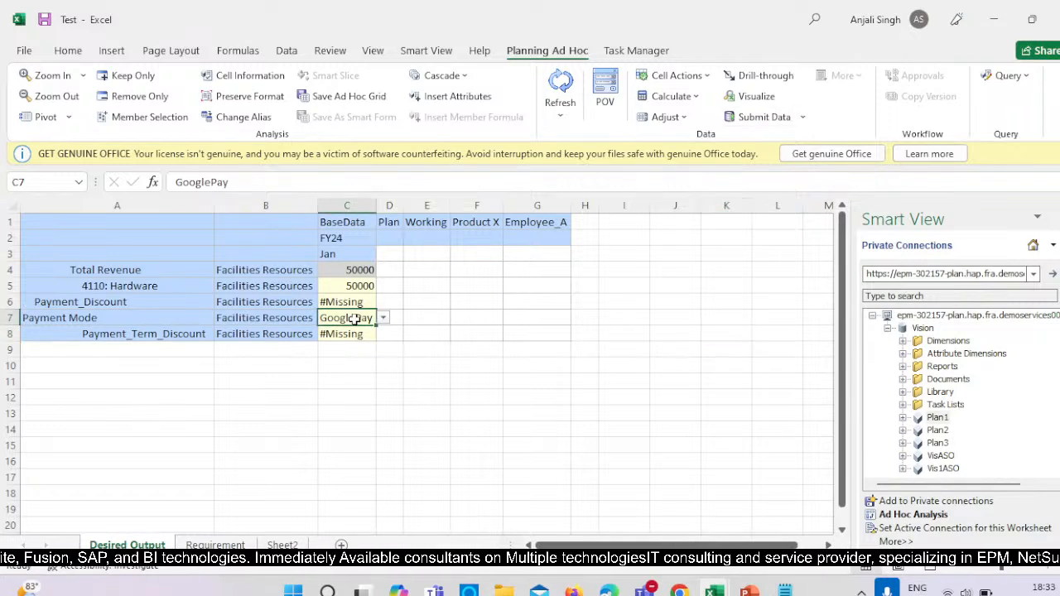
{"action": "left_click", "coordinate": [383, 319]}
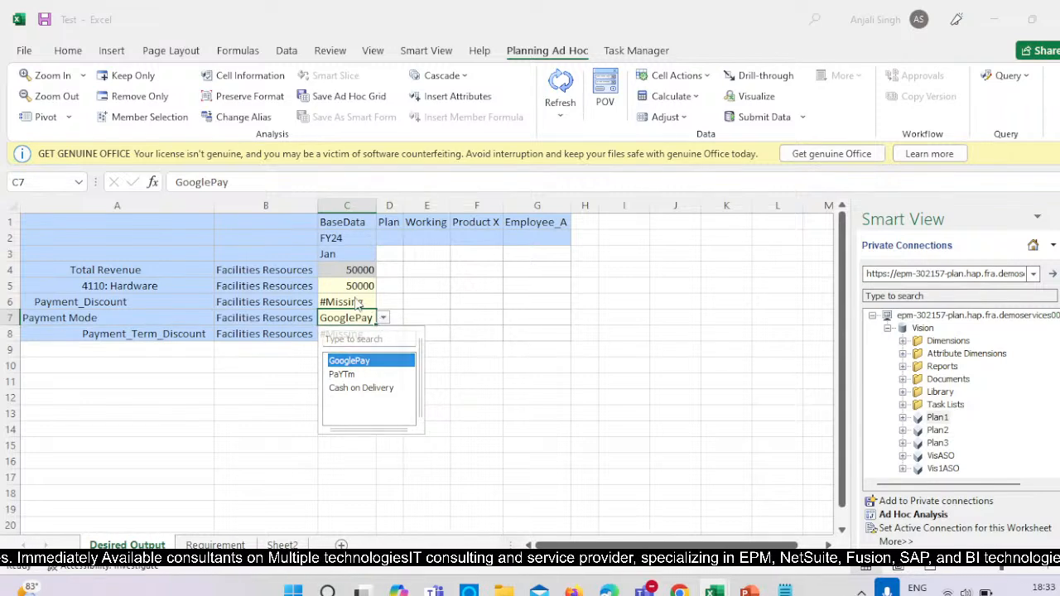
{"action": "left_click", "coordinate": [721, 284]}
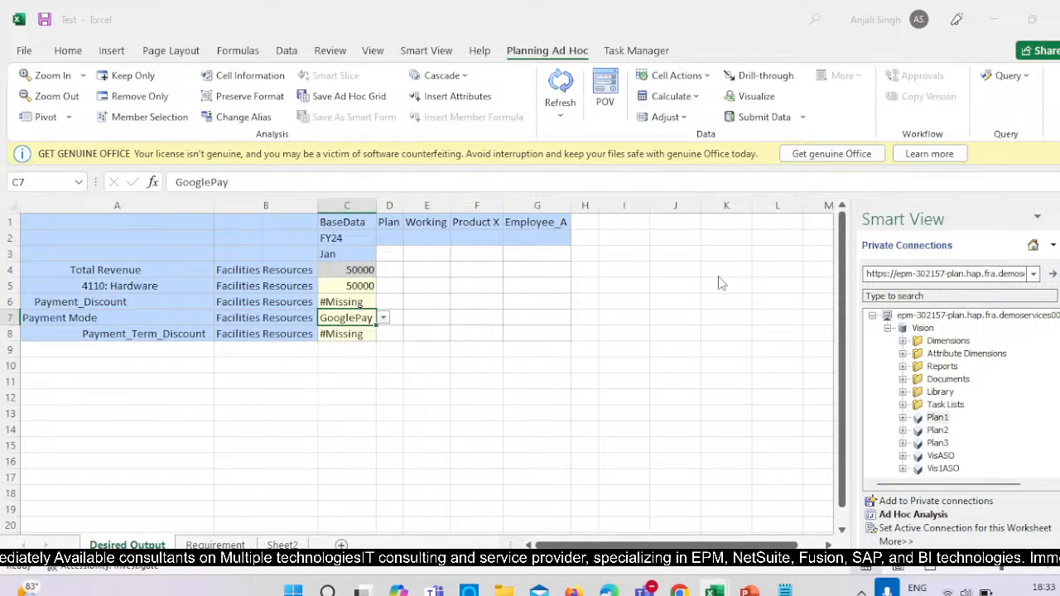
Open the list of business rules and restrict the plan types to Plan1 only.
{"action": "left_click", "coordinate": [700, 96]}
{"action": "left_click", "coordinate": [692, 116]}
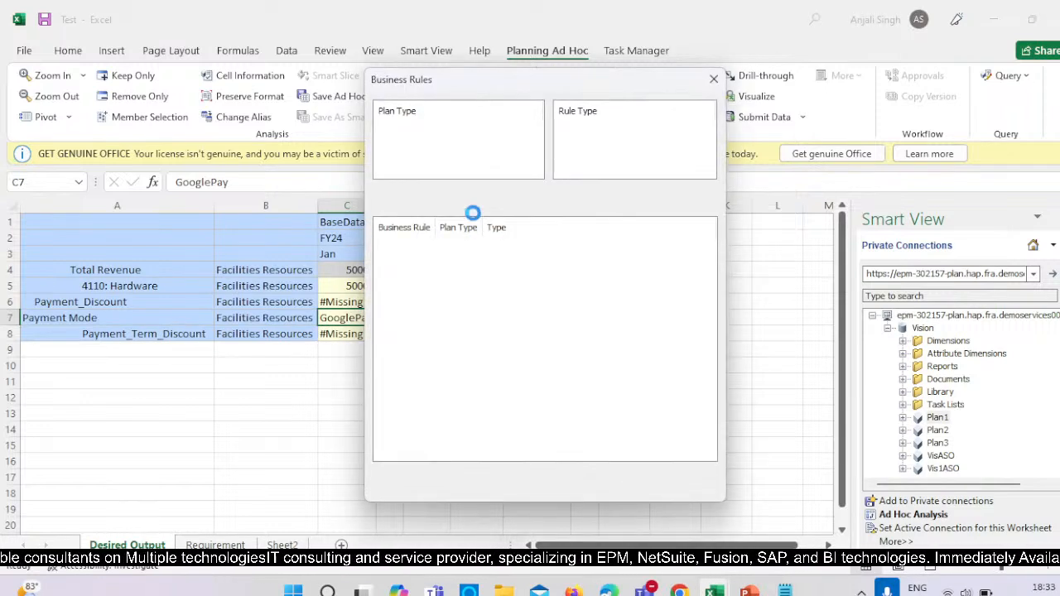
{"action": "left_click", "coordinate": [383, 142]}
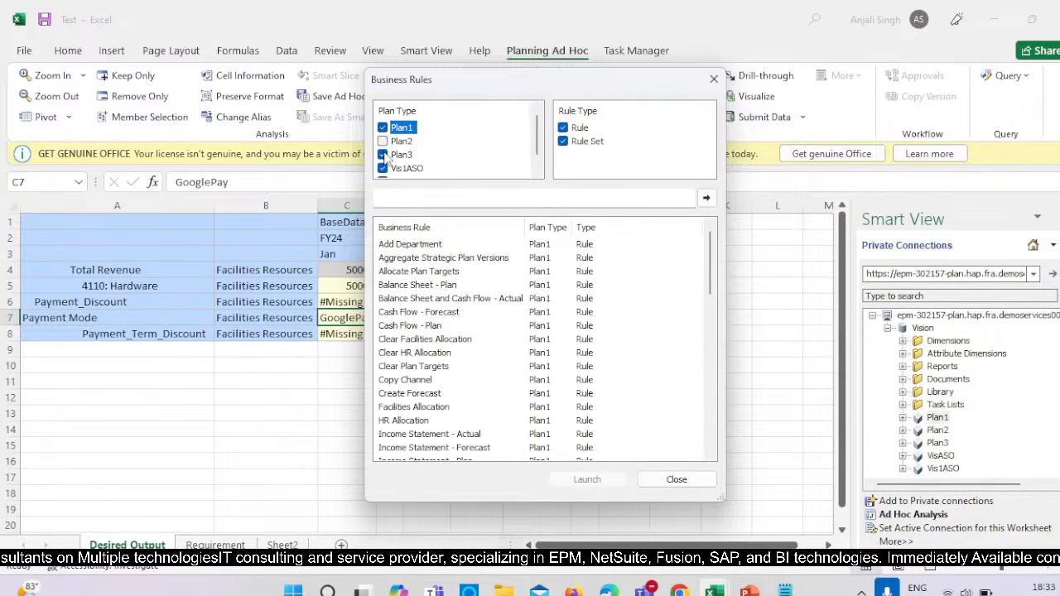
{"action": "left_click", "coordinate": [382, 154]}
{"action": "left_click", "coordinate": [383, 168]}
{"action": "left_click", "coordinate": [385, 175]}
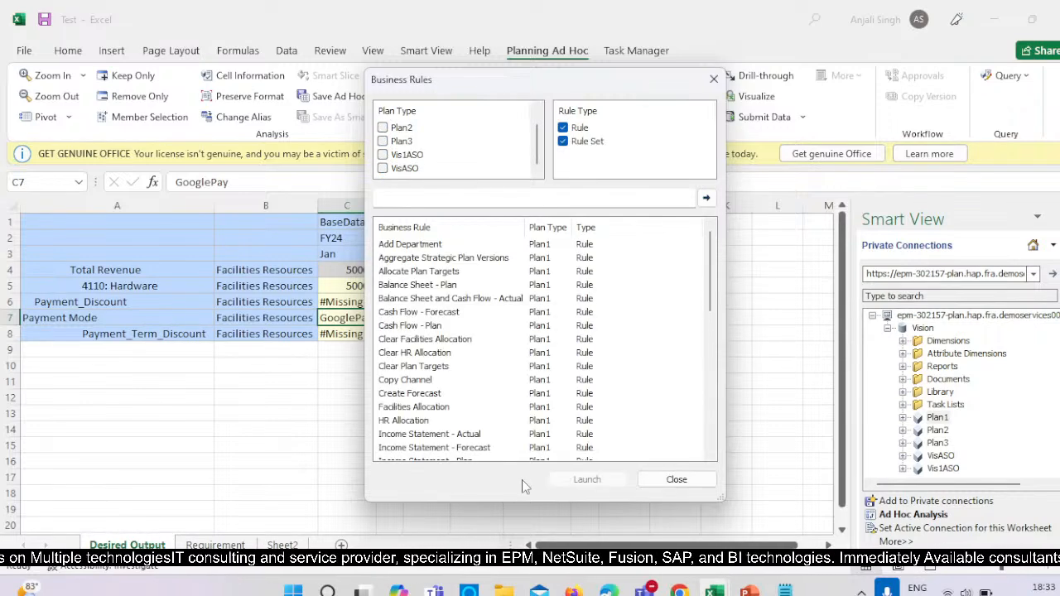
Launch Payment_Discount_Rule on Plan1 and close the business rules dialog.
{"action": "scroll", "coordinate": [488, 451], "scroll_direction": "down", "scroll_amount": 6}
{"action": "scroll", "coordinate": [389, 431], "scroll_direction": "down", "scroll_amount": 3}
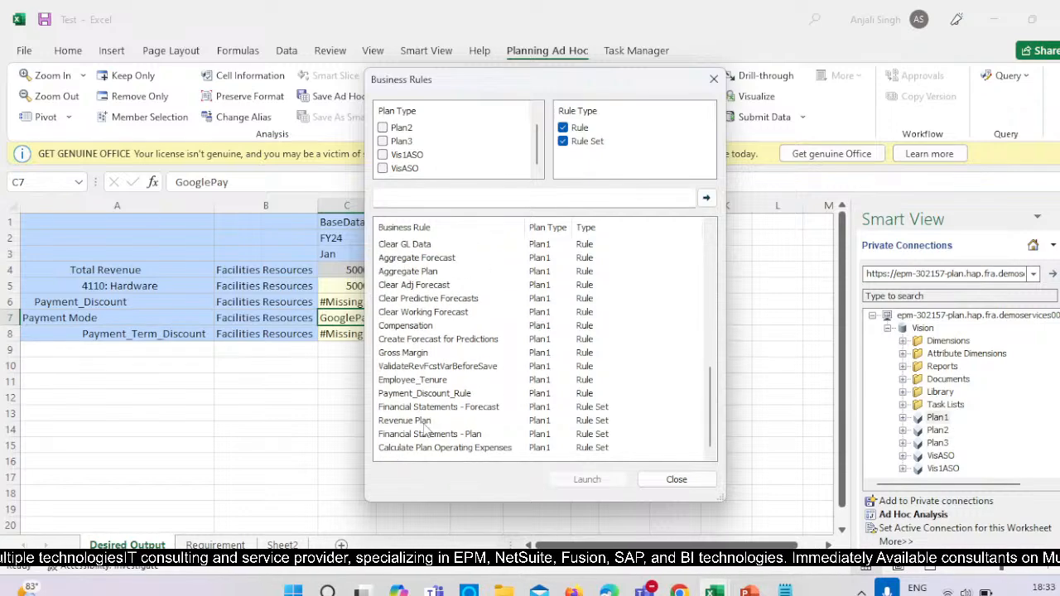
{"action": "left_click", "coordinate": [434, 393]}
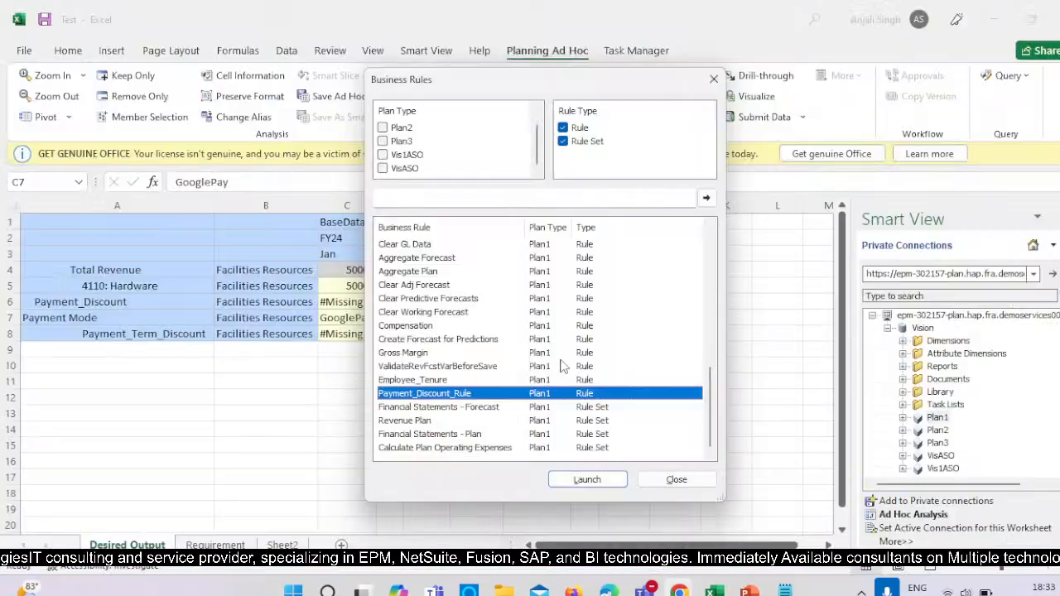
{"action": "left_click", "coordinate": [587, 479]}
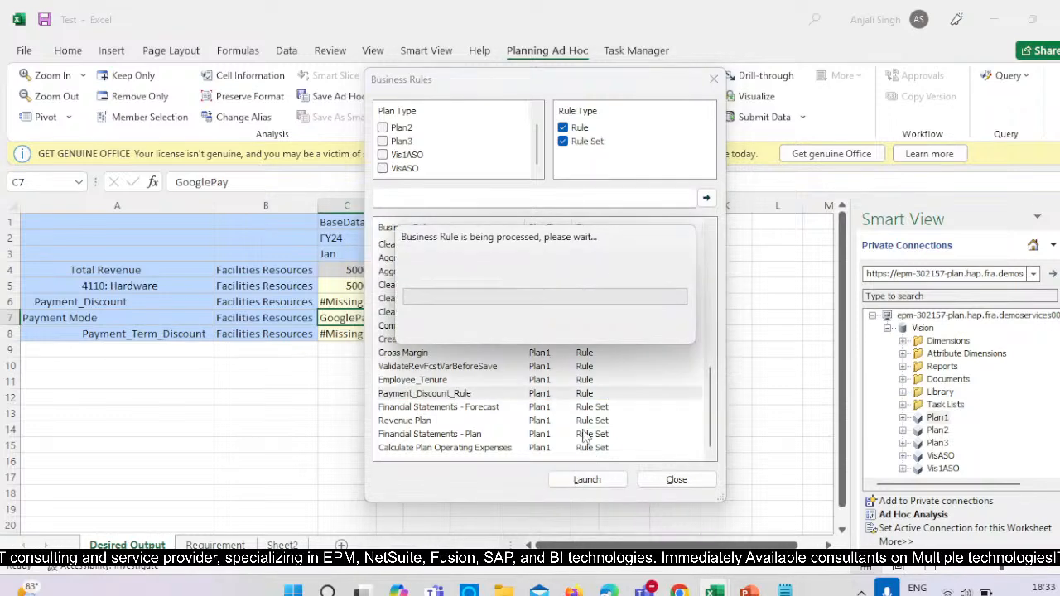
{"action": "left_click", "coordinate": [627, 356]}
{"action": "left_click", "coordinate": [677, 480]}
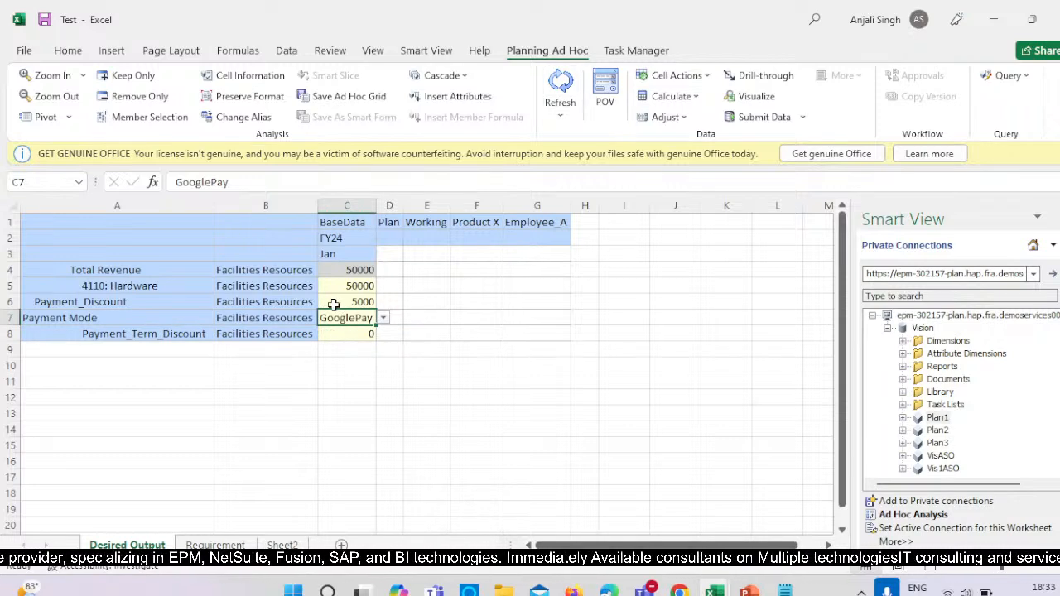
{"action": "left_click", "coordinate": [33, 334]}
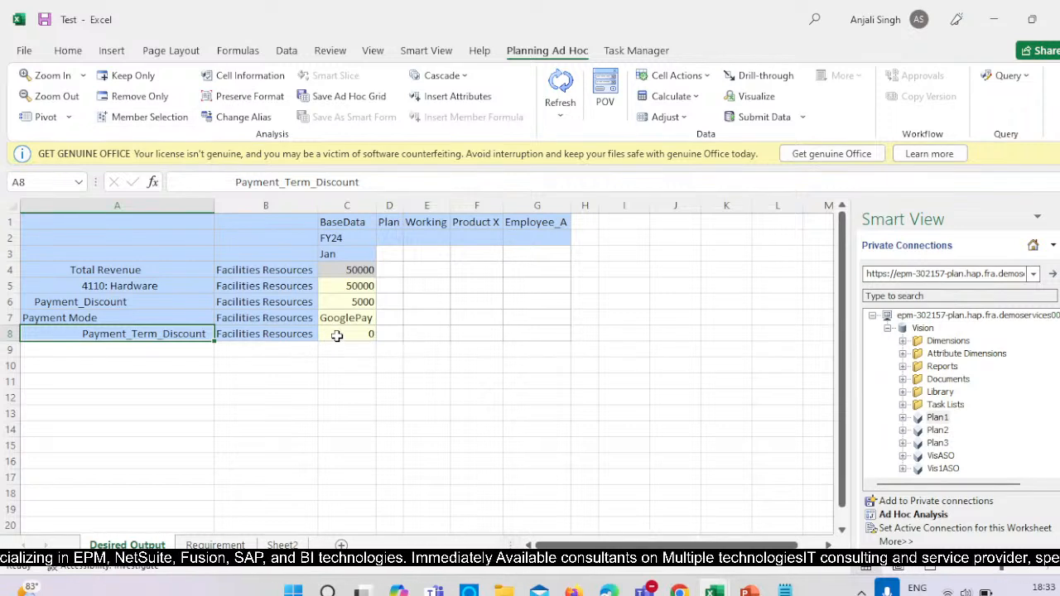
{"action": "left_click", "coordinate": [314, 394]}
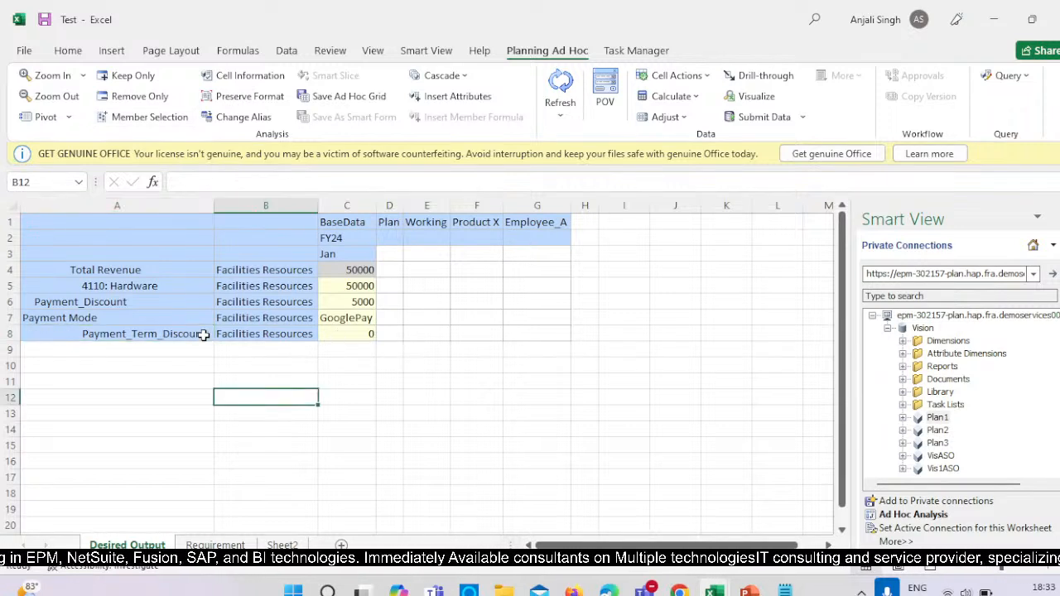
{"action": "left_click", "coordinate": [368, 333]}
{"action": "left_click", "coordinate": [420, 414]}
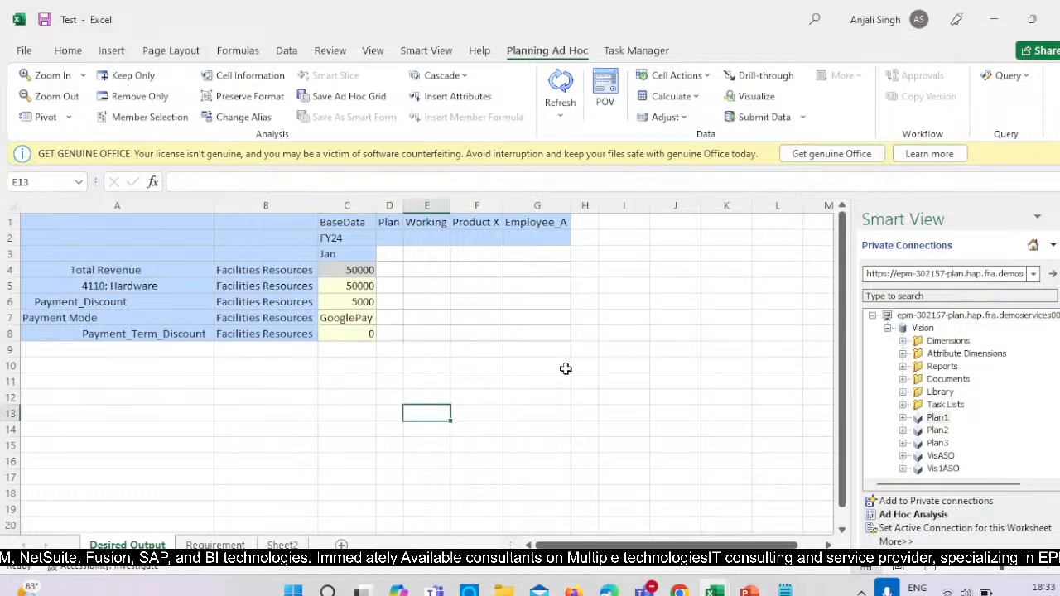
{"action": "left_click", "coordinate": [618, 287]}
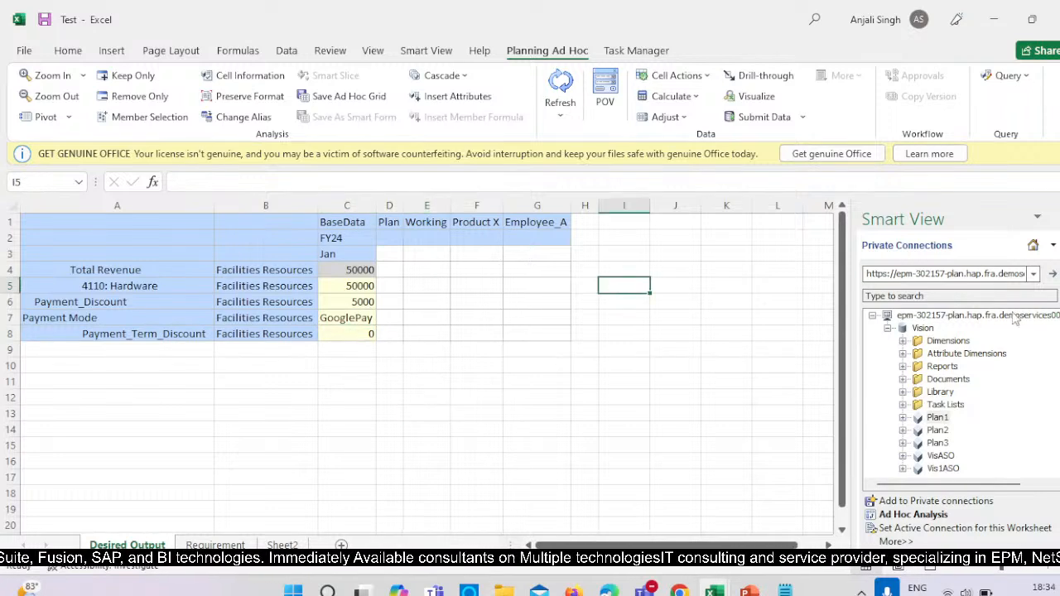
On the Requirement sheet, set the Jan FY24 value of 4110: Hardware to 50000.
{"action": "left_click", "coordinate": [224, 545]}
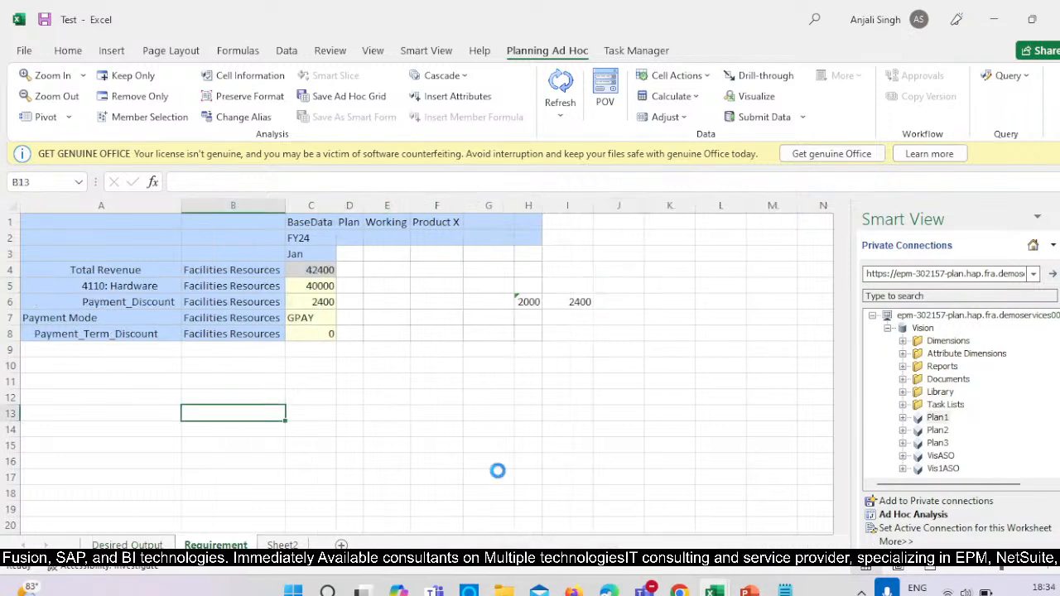
{"action": "left_click", "coordinate": [335, 287]}
{"action": "type", "text": "5000"}
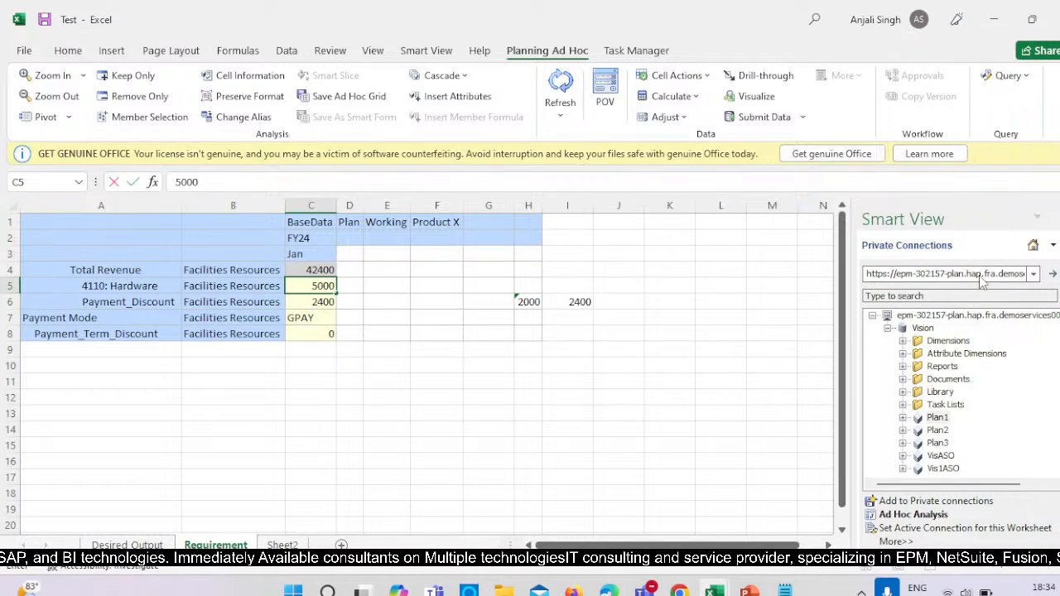
{"action": "left_click", "coordinate": [385, 334]}
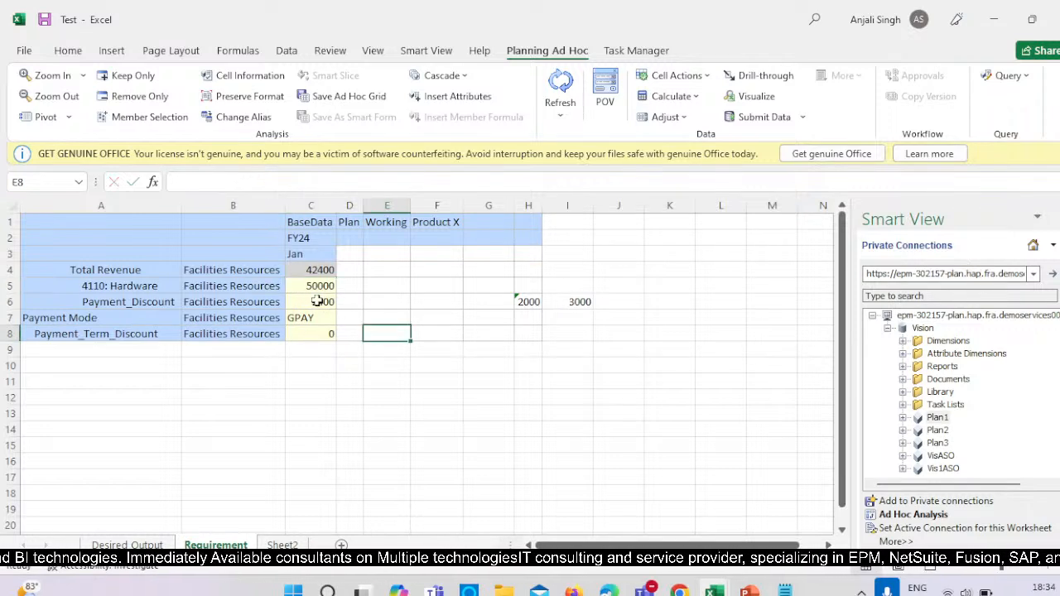
Enter a formula in C6 of the Requirement sheet that calculates Payment_Discount as 10% of the hardware value in C5.
{"action": "left_click", "coordinate": [318, 301]}
{"action": "type", "text": "+"}
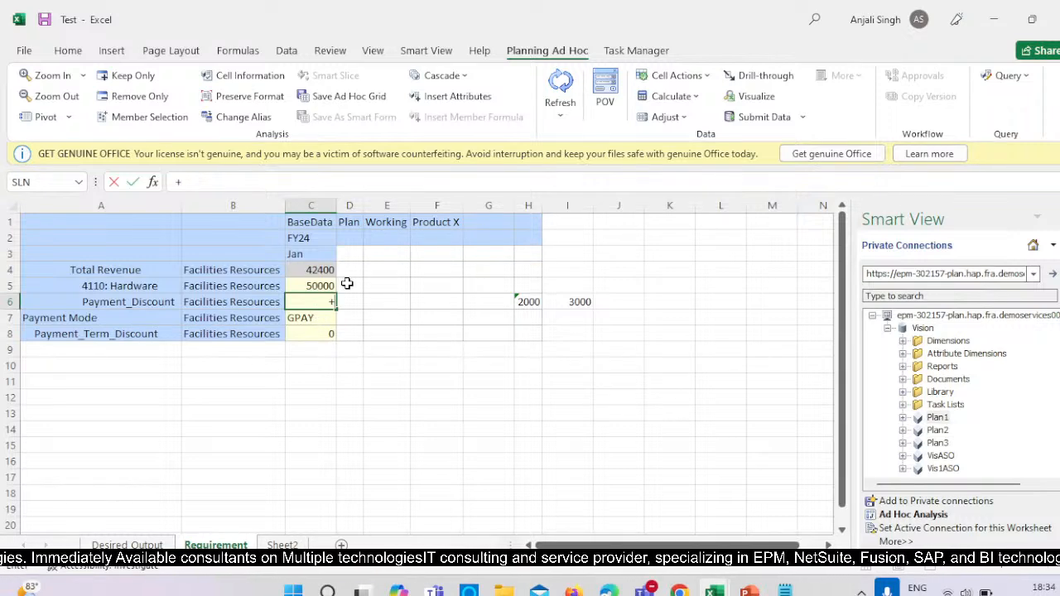
{"action": "left_click", "coordinate": [310, 282]}
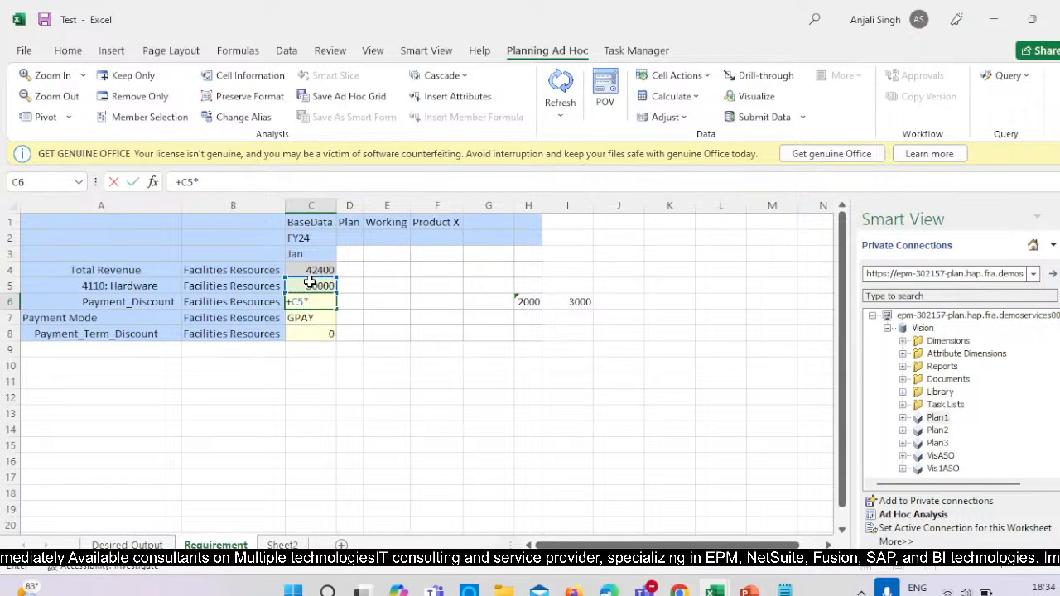
{"action": "type", "text": "*10&"}
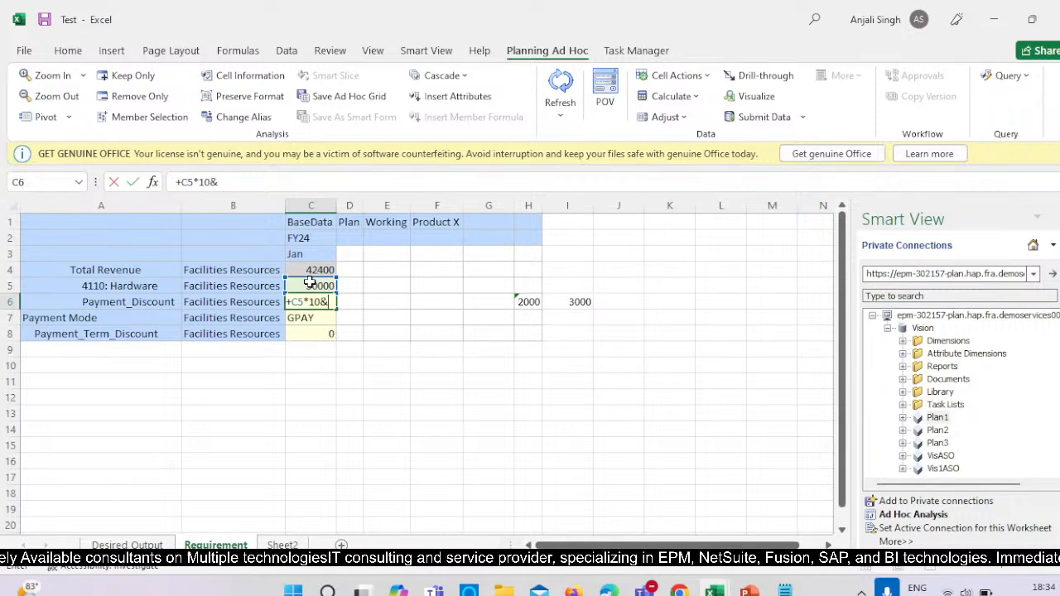
{"action": "key", "text": "Return"}
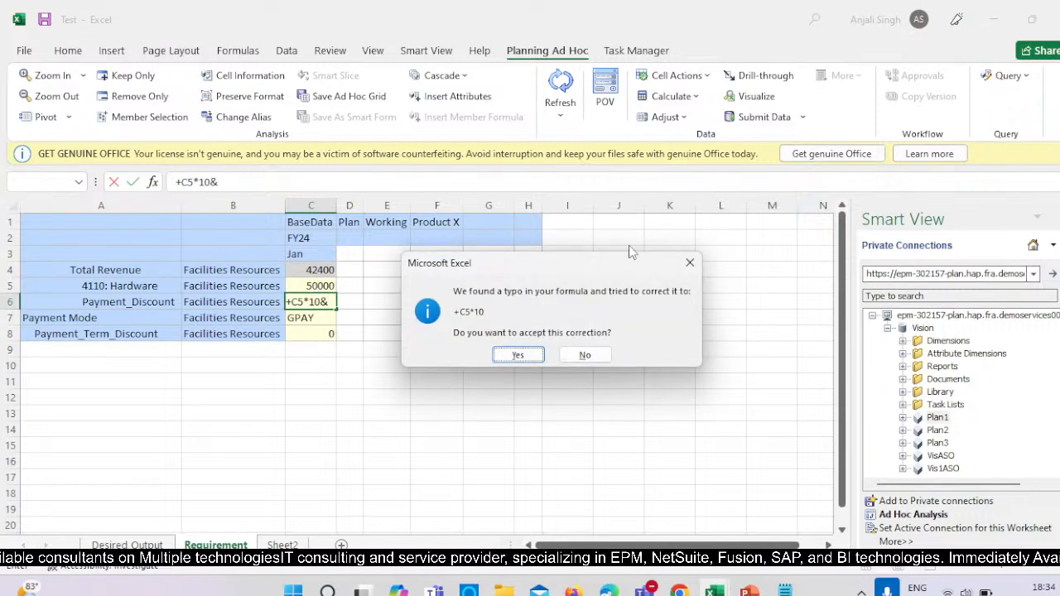
{"action": "left_click", "coordinate": [690, 263]}
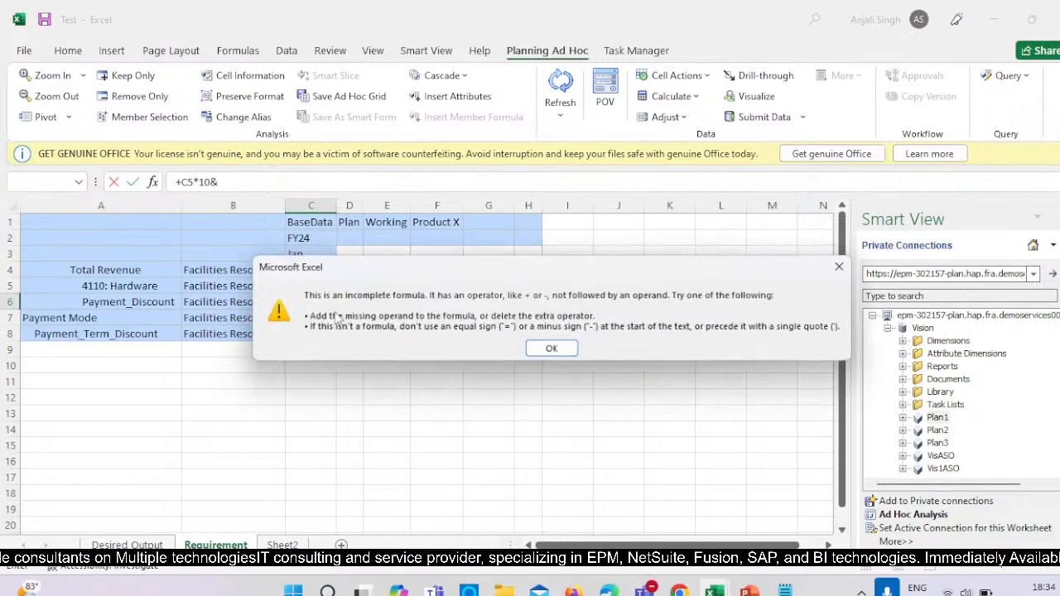
{"action": "left_click", "coordinate": [553, 346]}
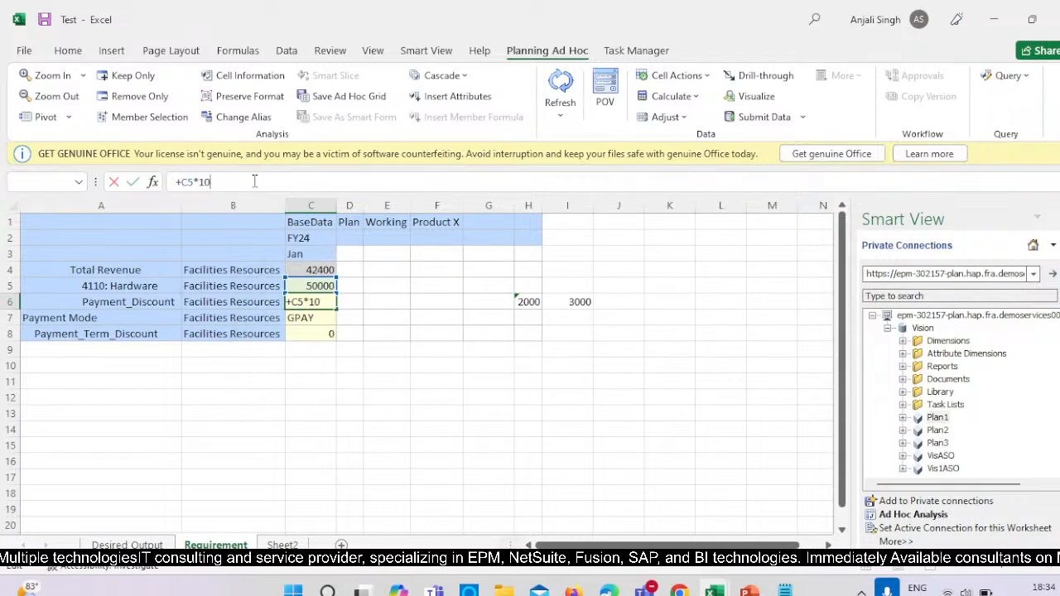
{"action": "key", "text": "Return"}
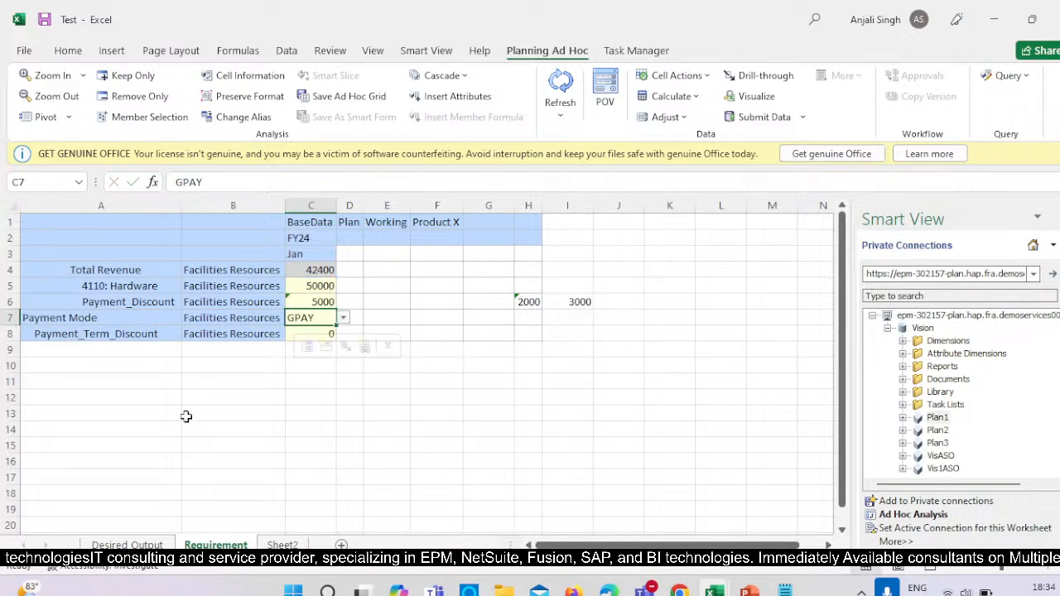
{"action": "left_click", "coordinate": [506, 443]}
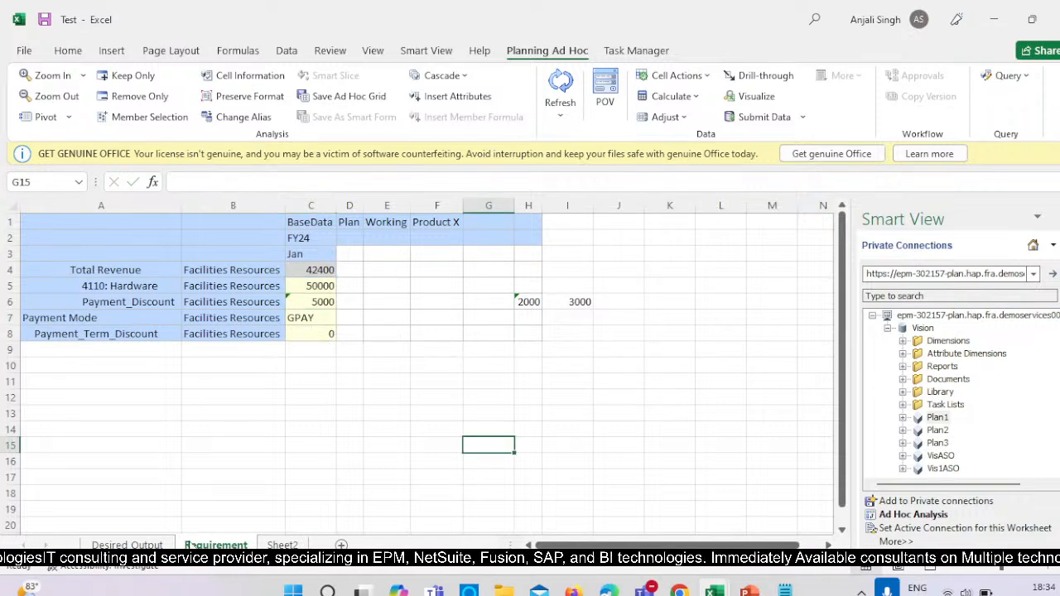
On the Desired Output sheet, change the Jan FY24 Payment Mode to PaYTm and try to submit the data.
{"action": "left_click", "coordinate": [126, 545]}
{"action": "left_click", "coordinate": [362, 303]}
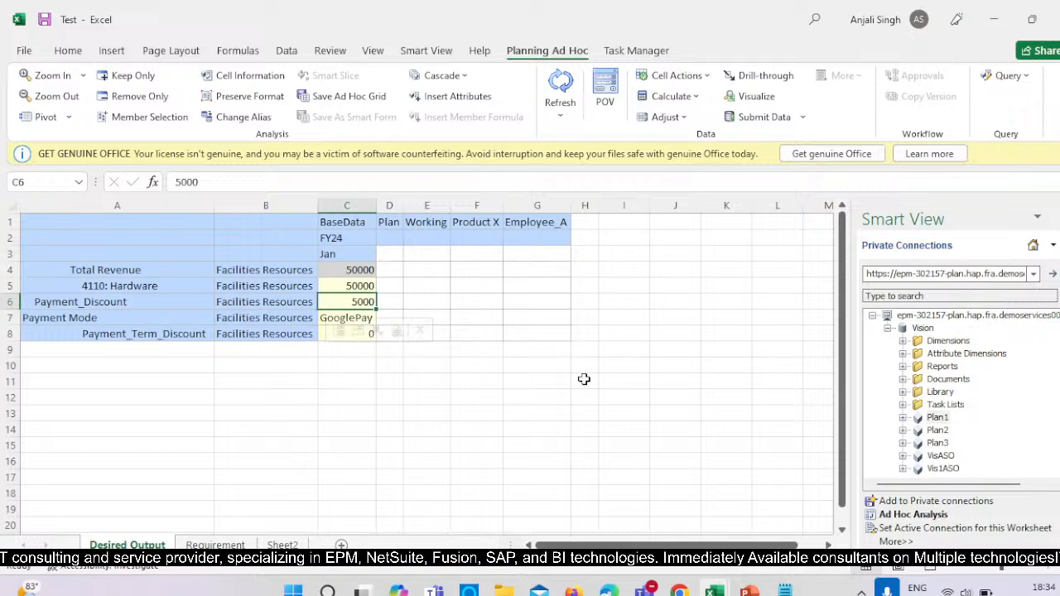
{"action": "left_click", "coordinate": [308, 428]}
{"action": "left_click", "coordinate": [367, 322]}
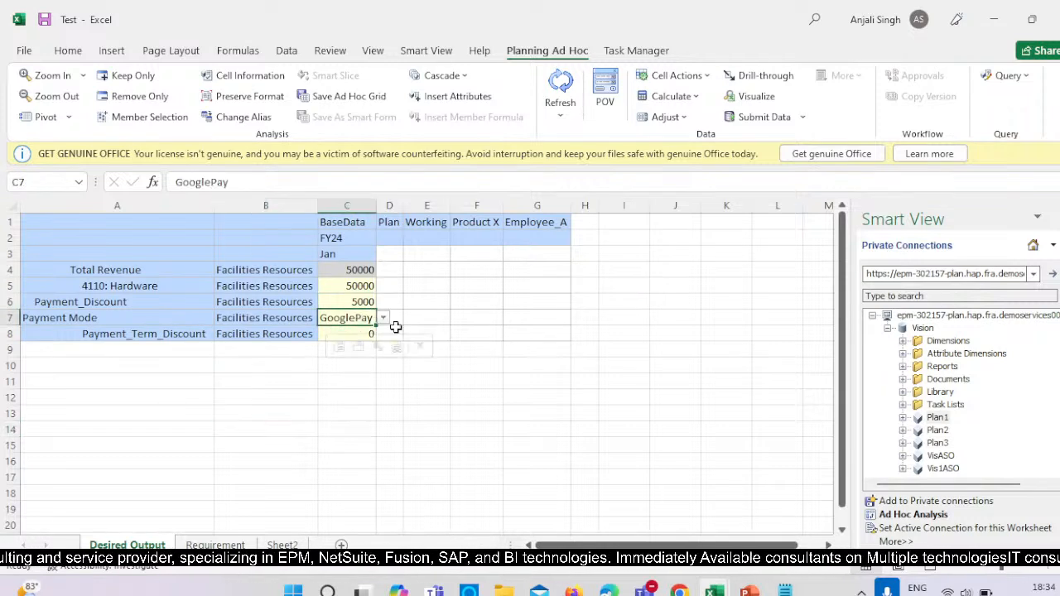
{"action": "left_click", "coordinate": [385, 319]}
{"action": "left_click", "coordinate": [343, 372]}
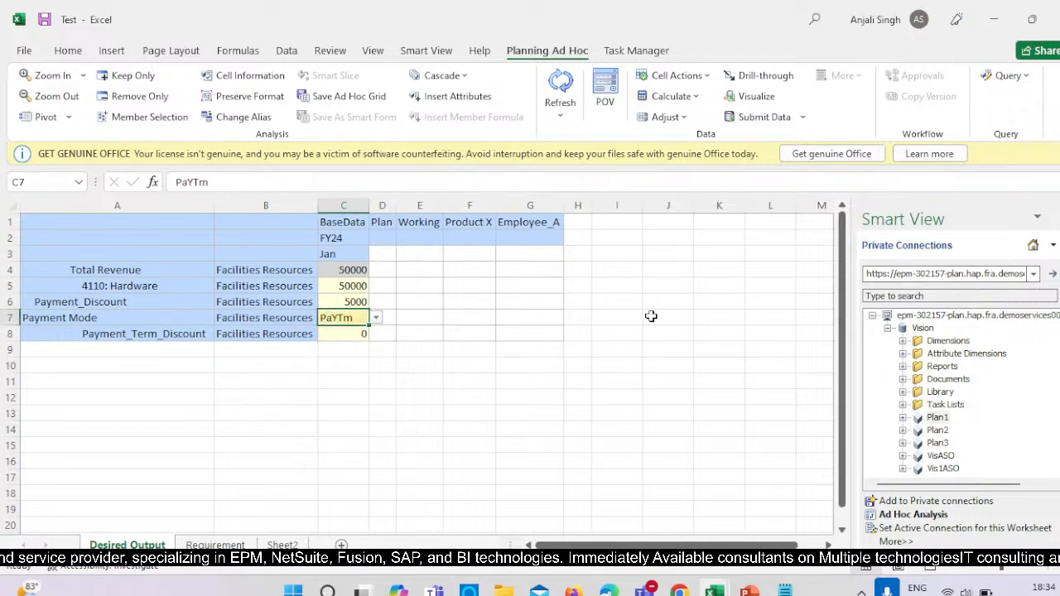
{"action": "left_click", "coordinate": [652, 303]}
{"action": "left_click", "coordinate": [755, 114]}
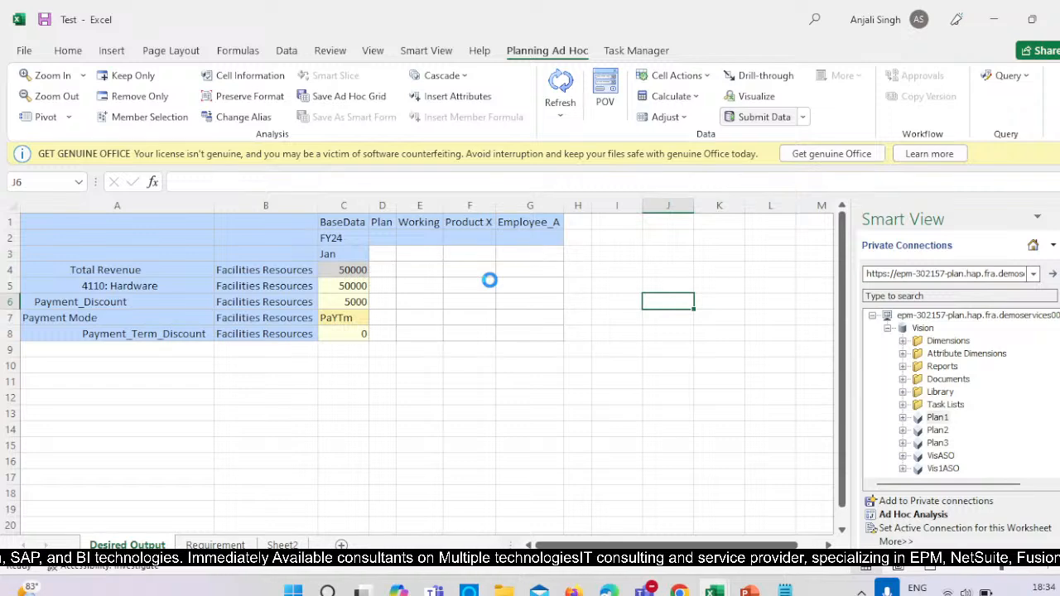
Open the EPM Cloud Planning home page in Chrome and switch back to Excel.
{"action": "mouse_move", "coordinate": [679, 590]}
{"action": "left_click", "coordinate": [540, 488]}
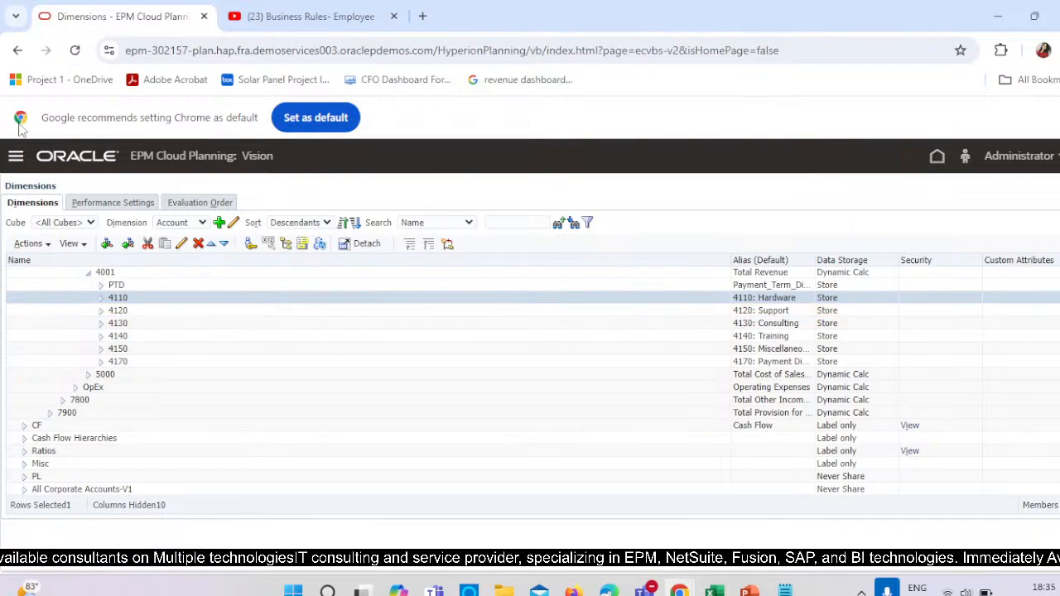
{"action": "left_click", "coordinate": [937, 156]}
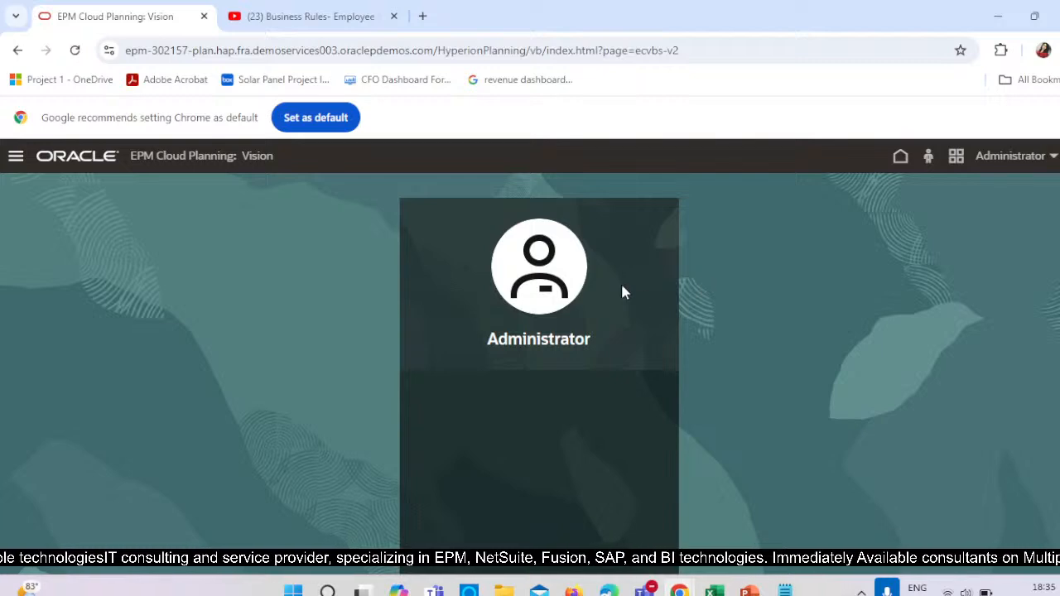
{"action": "key", "text": "alt+Tab"}
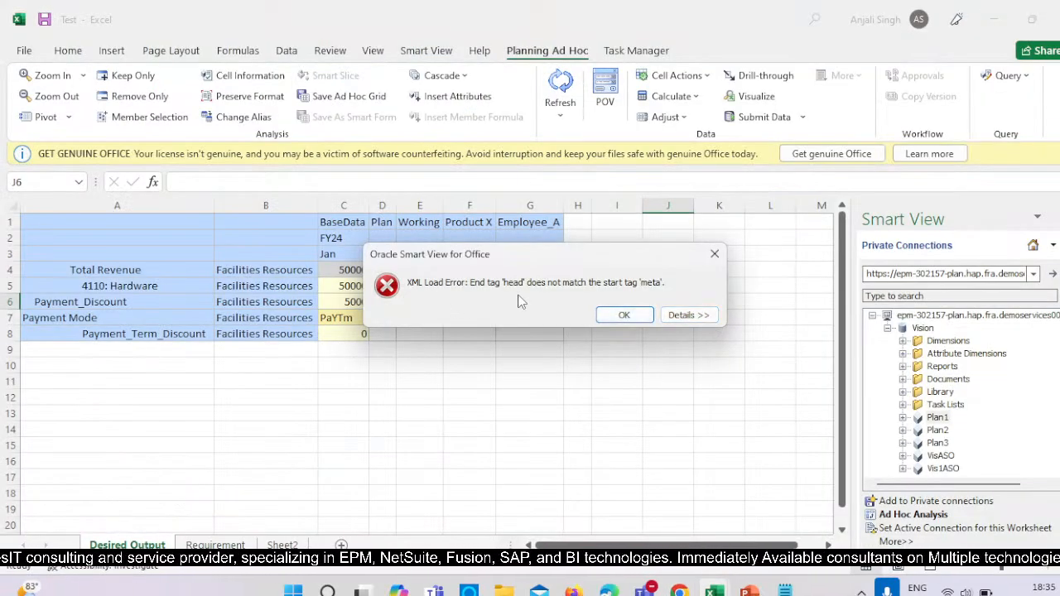
Examine the details of the Smart View submission error and dismiss the message.
{"action": "left_click", "coordinate": [684, 315]}
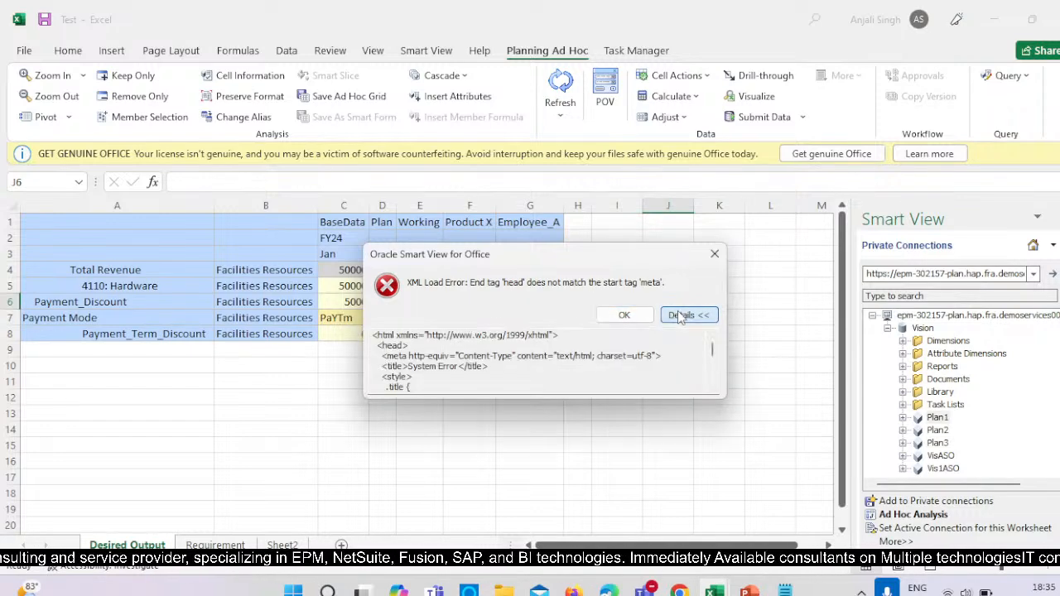
{"action": "left_click", "coordinate": [621, 313]}
{"action": "left_click", "coordinate": [434, 369]}
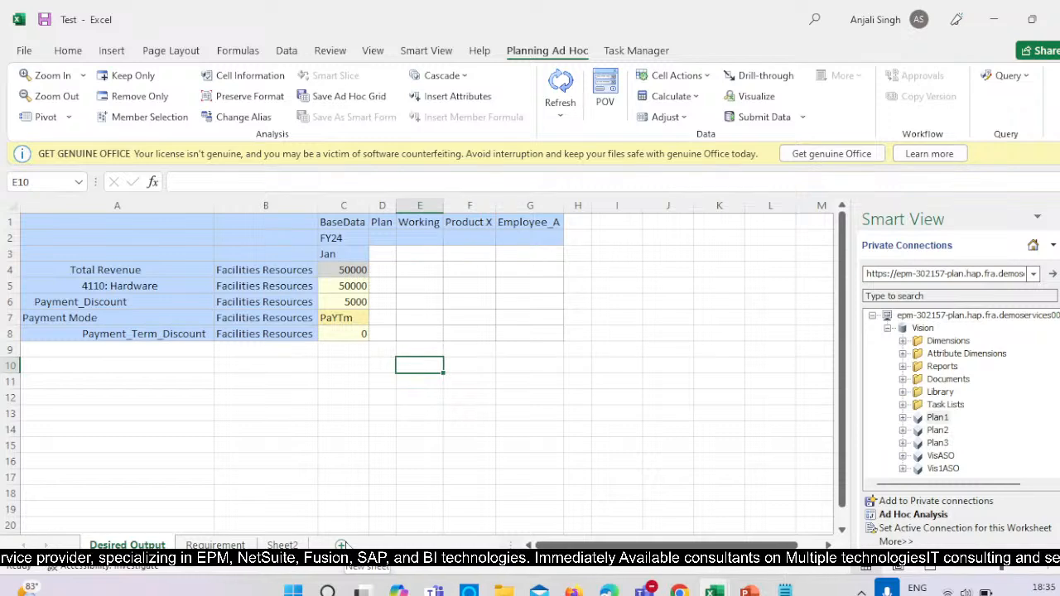
Add a new worksheet and try to start an ad hoc analysis on the Plan1 cube.
{"action": "left_click", "coordinate": [341, 545]}
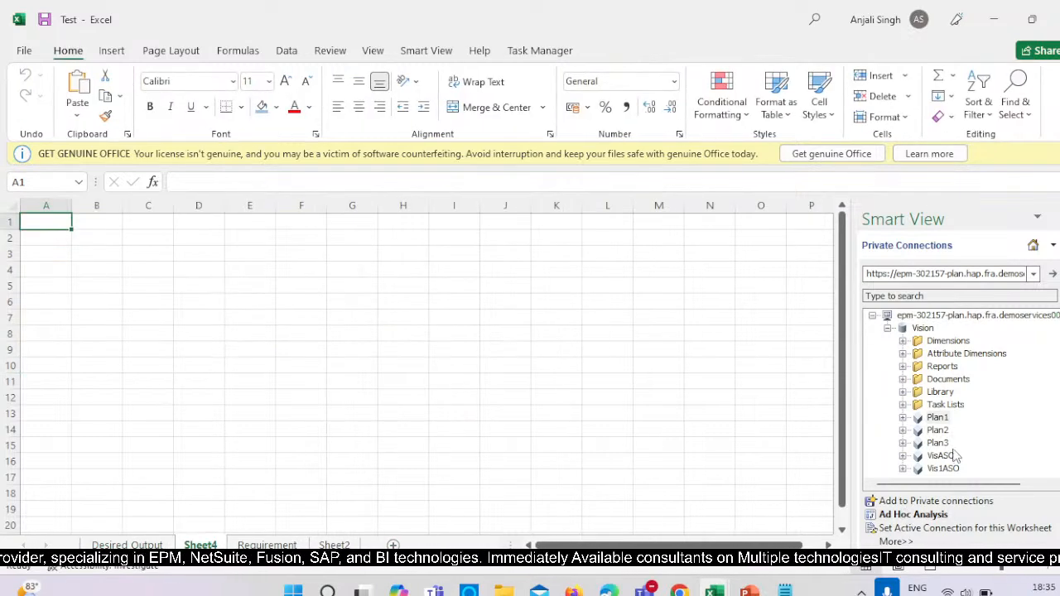
{"action": "left_click", "coordinate": [939, 417]}
{"action": "left_click", "coordinate": [913, 514]}
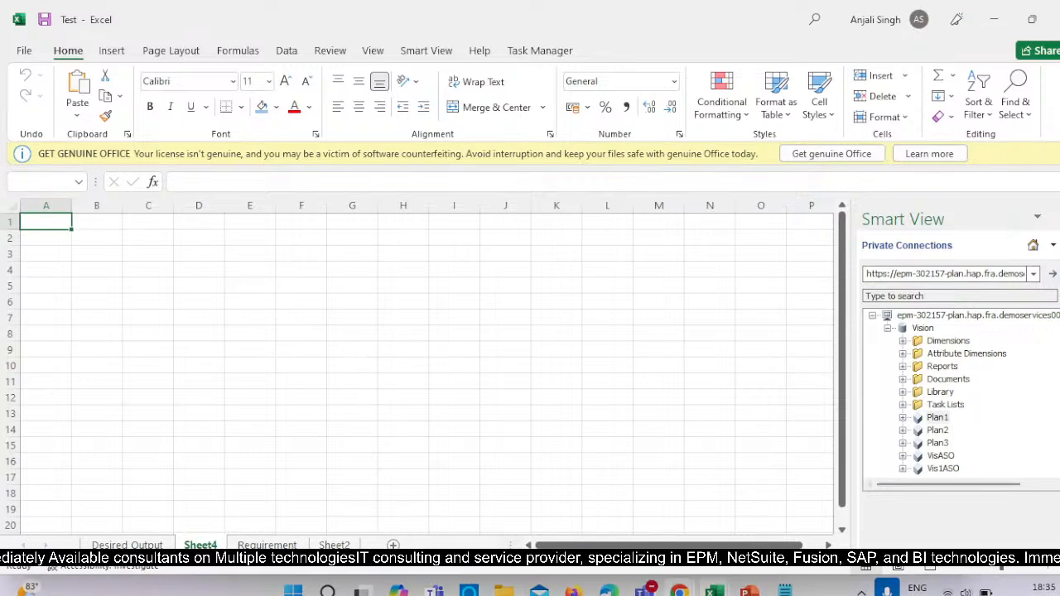
Check the EPM environment's page in Chrome and return to the Test workbook in Excel.
{"action": "mouse_move", "coordinate": [679, 590]}
{"action": "left_click", "coordinate": [538, 492]}
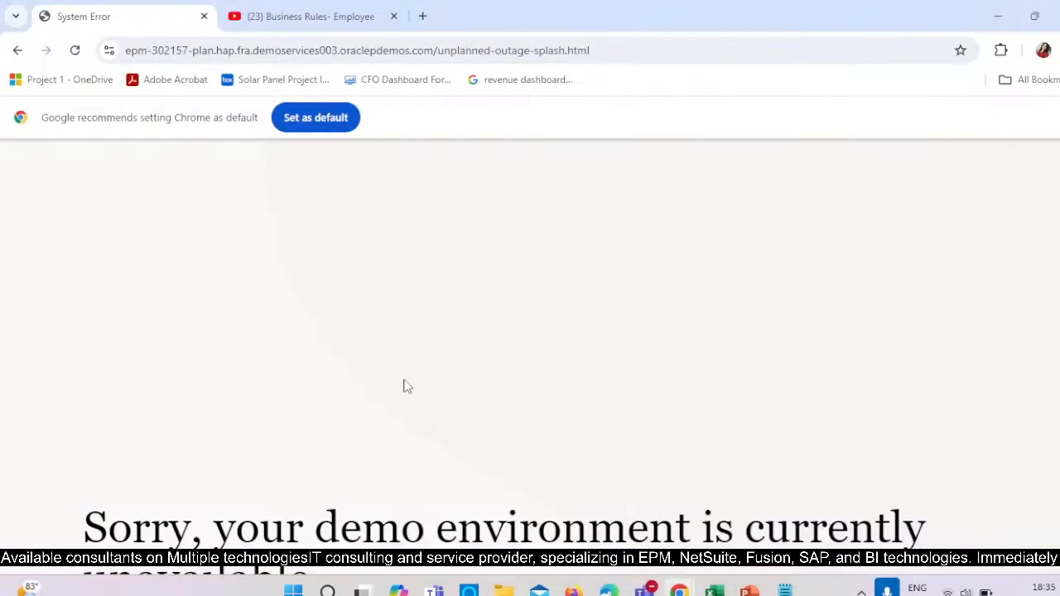
{"action": "scroll", "coordinate": [406, 387], "scroll_direction": "down", "scroll_amount": 3}
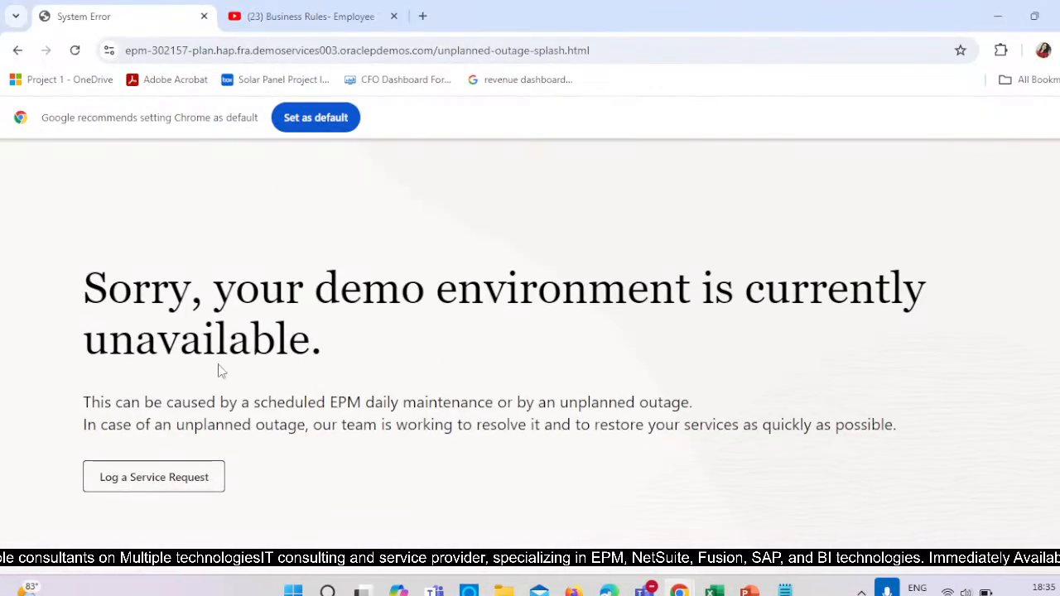
{"action": "key", "text": "alt+Tab"}
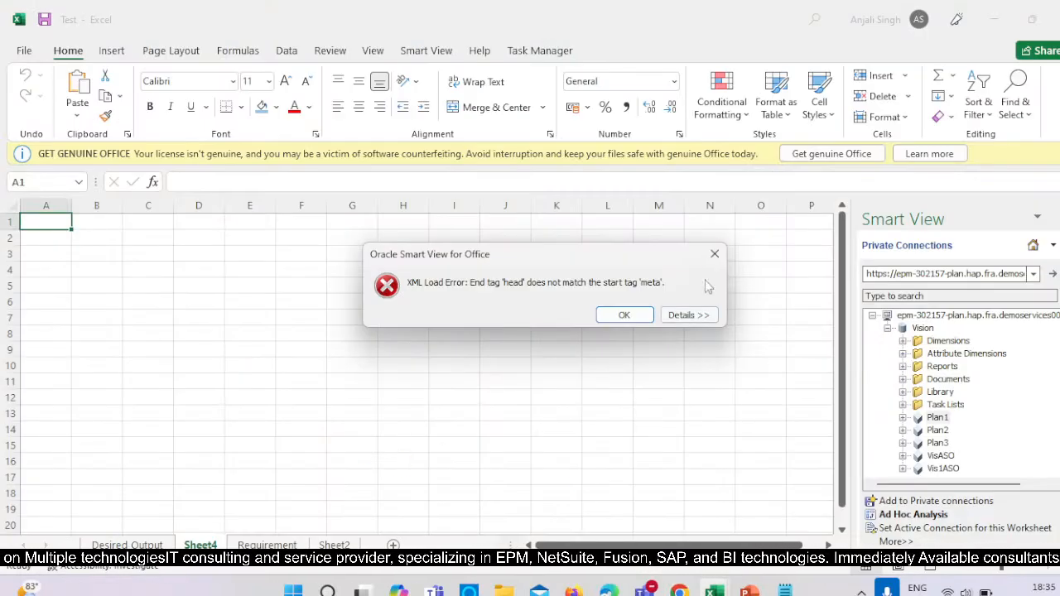
Dismiss the Smart View error and delete Sheet4 from the Test workbook.
{"action": "left_click", "coordinate": [714, 254]}
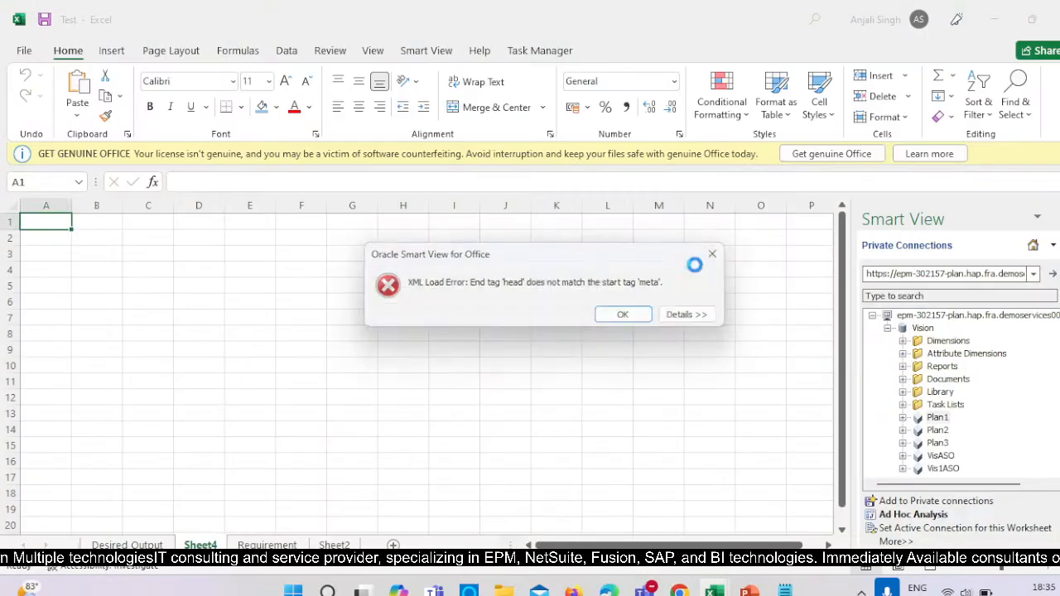
{"action": "right_click", "coordinate": [220, 543]}
{"action": "left_click", "coordinate": [296, 343]}
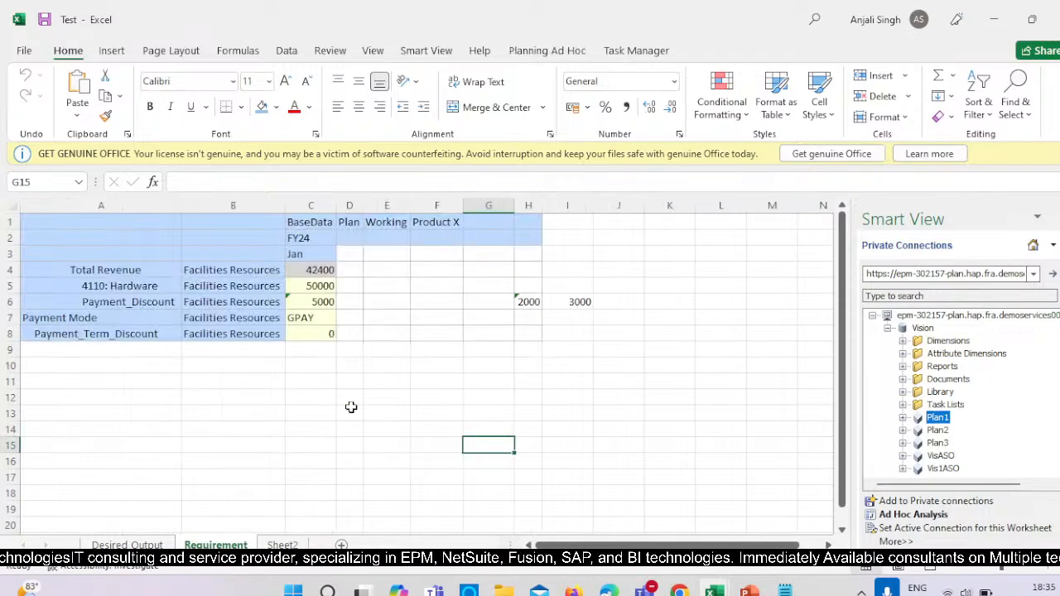
On the Desired Output sheet, examine the options available for the Jan FY24 Payment Mode.
{"action": "left_click", "coordinate": [127, 546]}
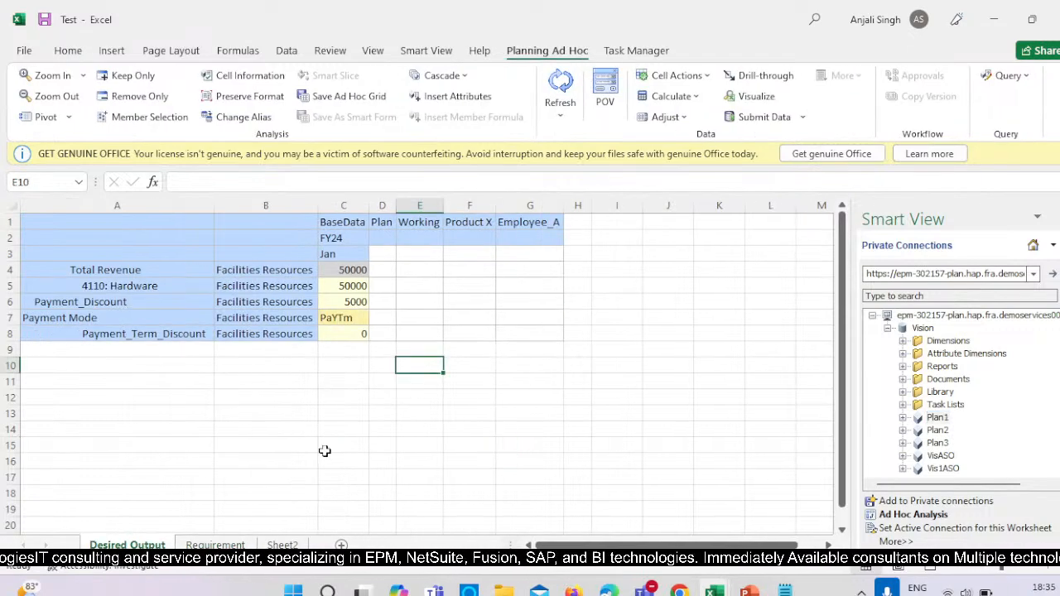
{"action": "left_click", "coordinate": [371, 319]}
{"action": "left_click", "coordinate": [376, 318]}
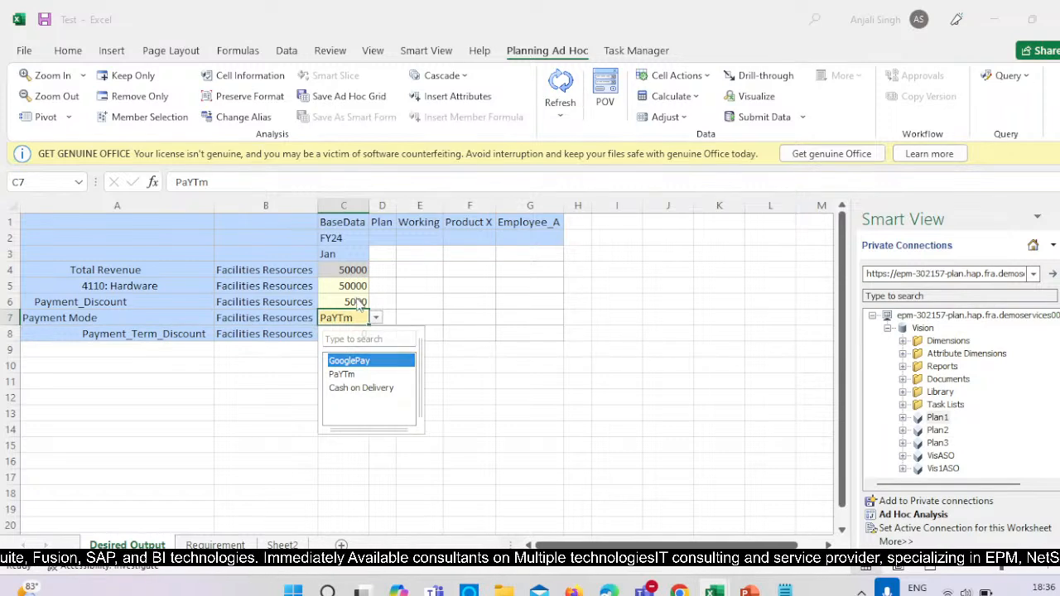
{"action": "key", "text": "Escape"}
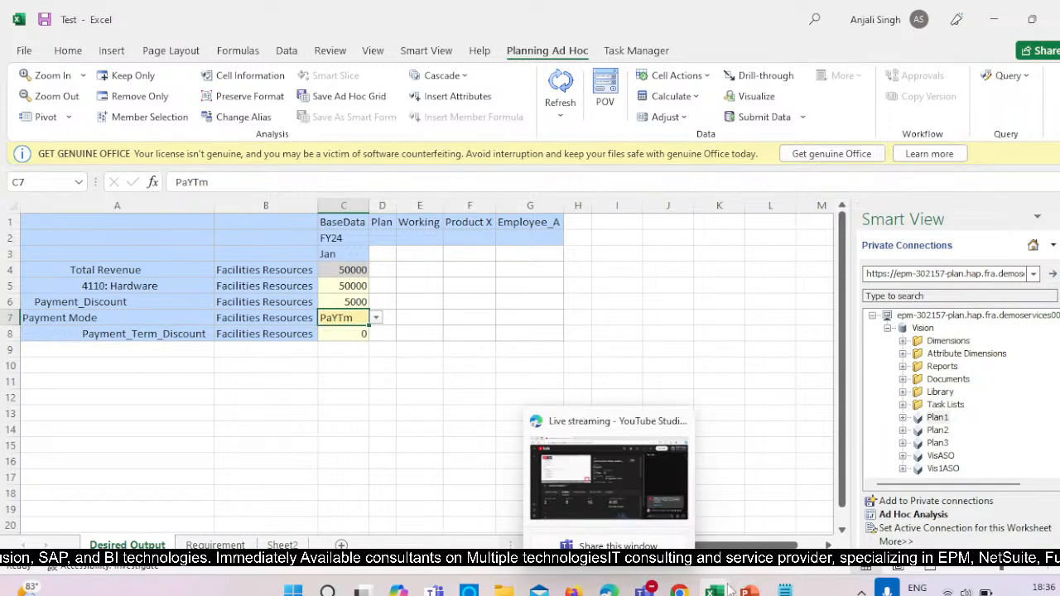
Review the Jan FY24 hardware and discount values on the Requirement sheet.
{"action": "mouse_move", "coordinate": [718, 589]}
{"action": "left_click", "coordinate": [237, 544]}
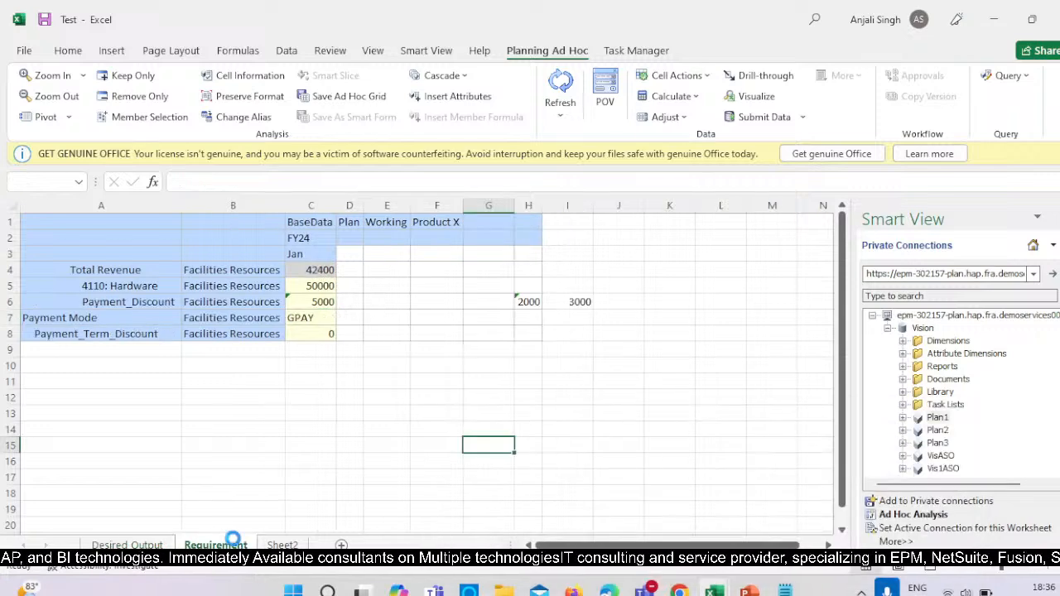
{"action": "left_click", "coordinate": [318, 283]}
{"action": "left_click", "coordinate": [628, 394]}
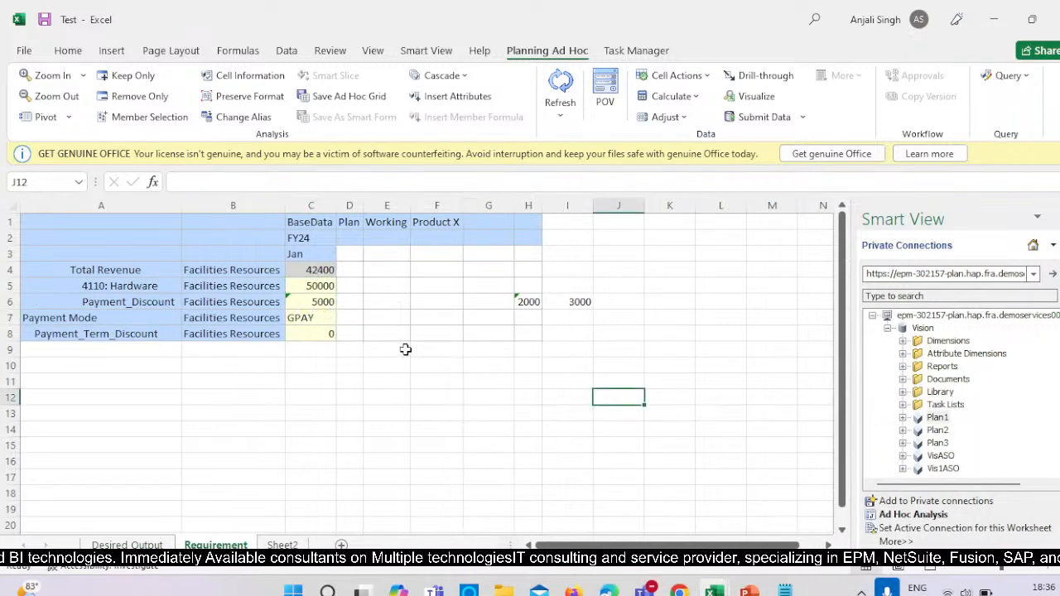
{"action": "left_click", "coordinate": [25, 52]}
{"action": "key", "text": "Escape"}
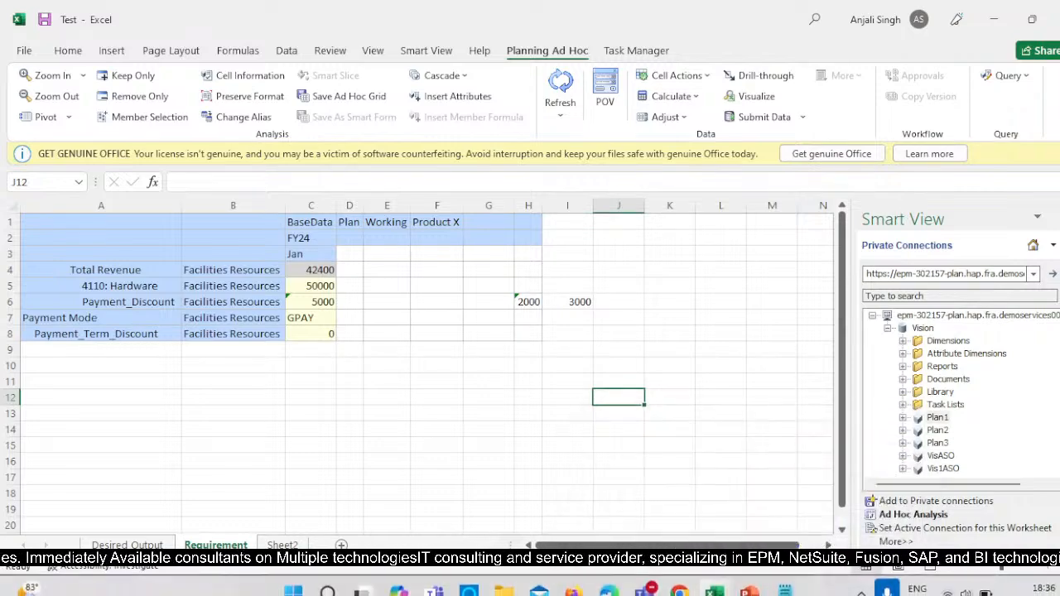
Switch to the TRACKER FOR BR workbook and fill the UserVariable.xlsx (payment term discount example) cell in B21 green.
{"action": "mouse_move", "coordinate": [714, 590]}
{"action": "left_click", "coordinate": [549, 473]}
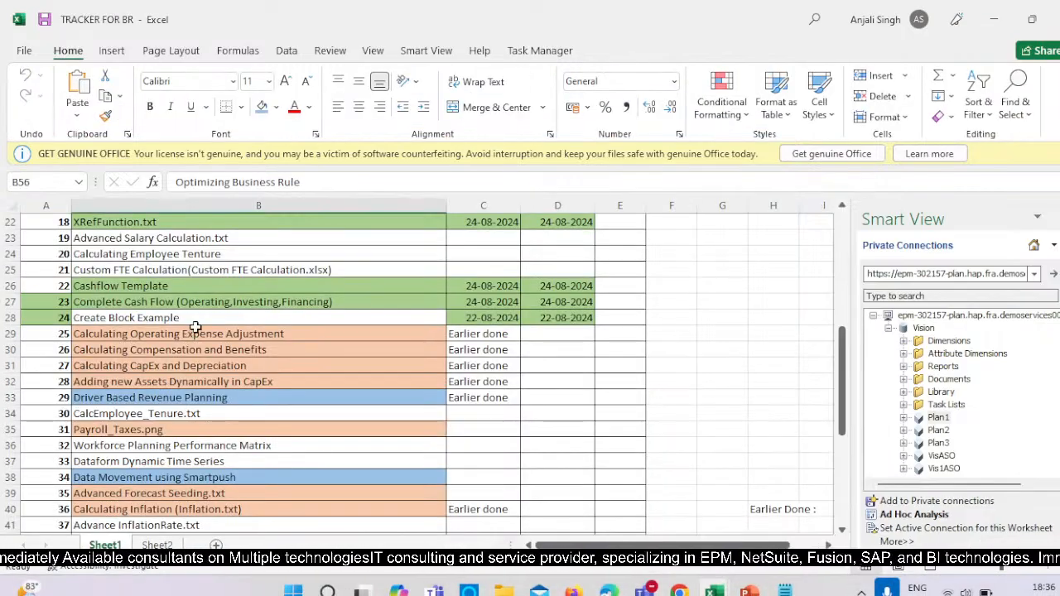
{"action": "scroll", "coordinate": [196, 331], "scroll_direction": "up", "scroll_amount": 4}
{"action": "left_click", "coordinate": [126, 400]}
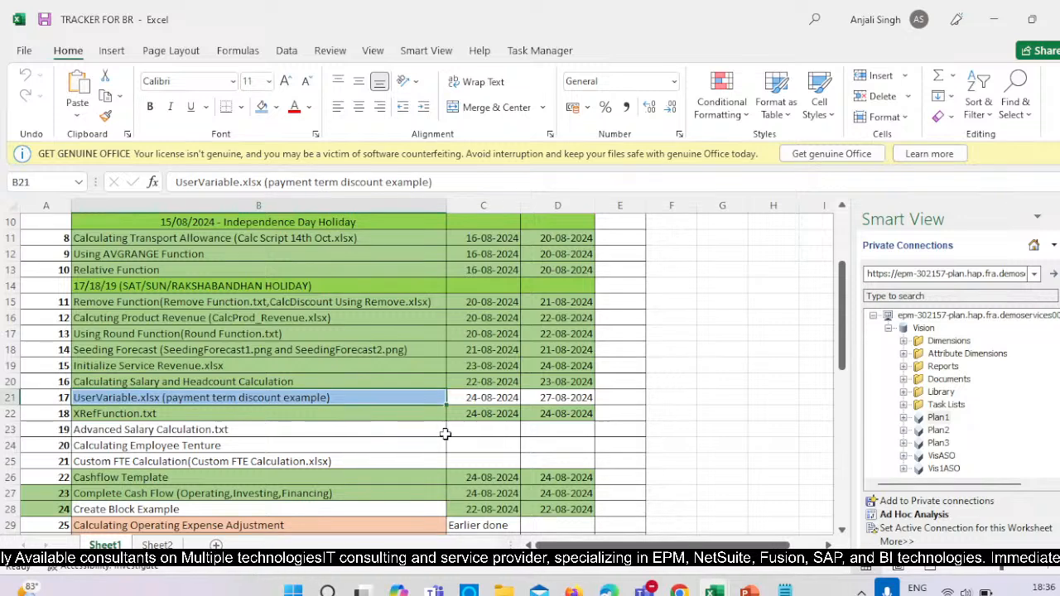
{"action": "left_click", "coordinate": [274, 103]}
{"action": "left_click", "coordinate": [384, 187]}
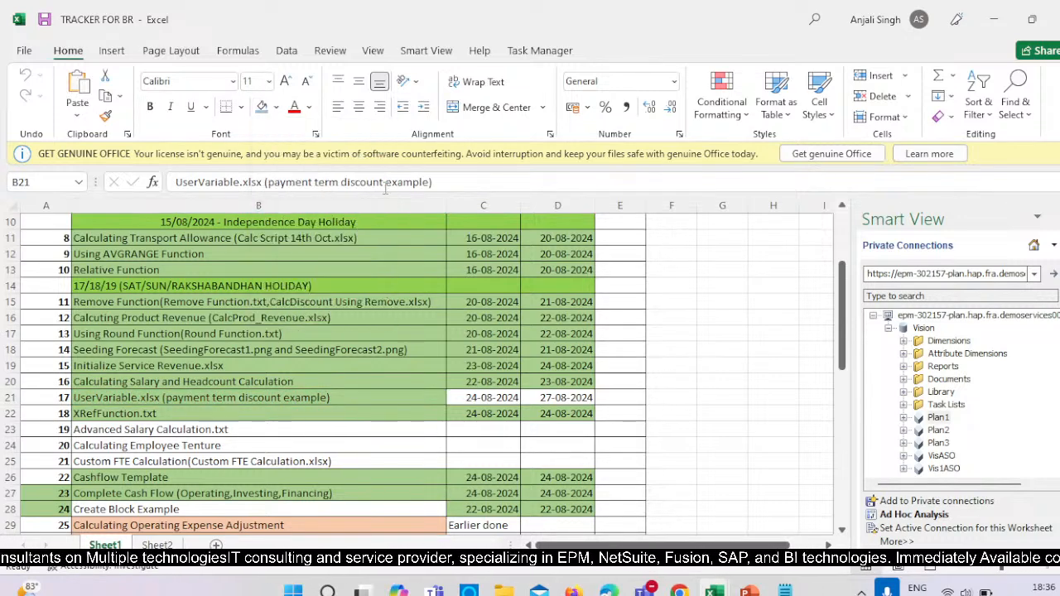
Fill the date cells C21:D22 with the same green and save the tracker workbook.
{"action": "left_click_drag", "start_coordinate": [472, 397], "coordinate": [587, 417]}
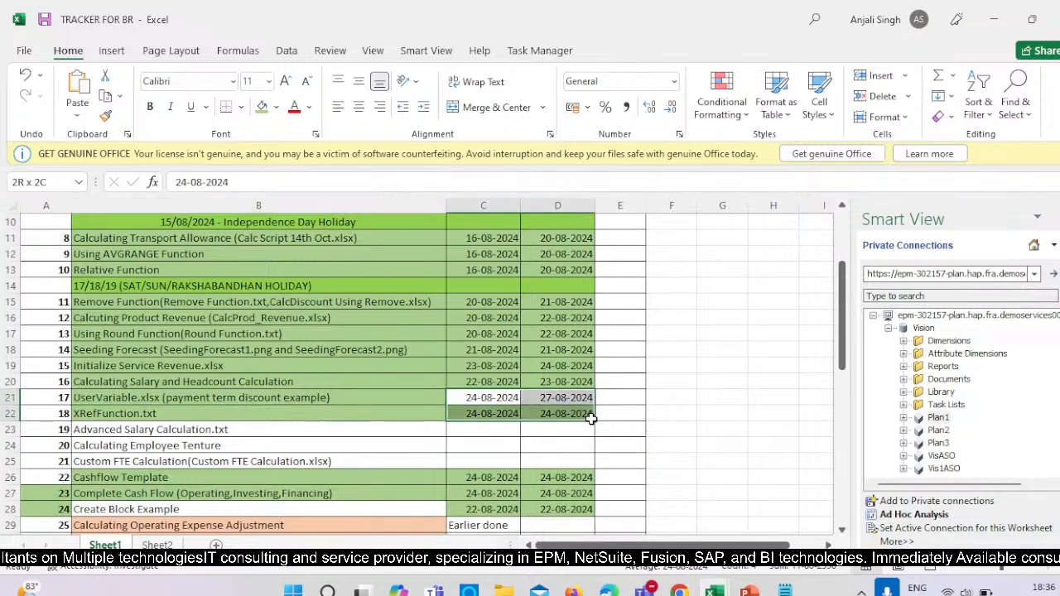
{"action": "left_click", "coordinate": [264, 107]}
{"action": "left_click", "coordinate": [722, 269]}
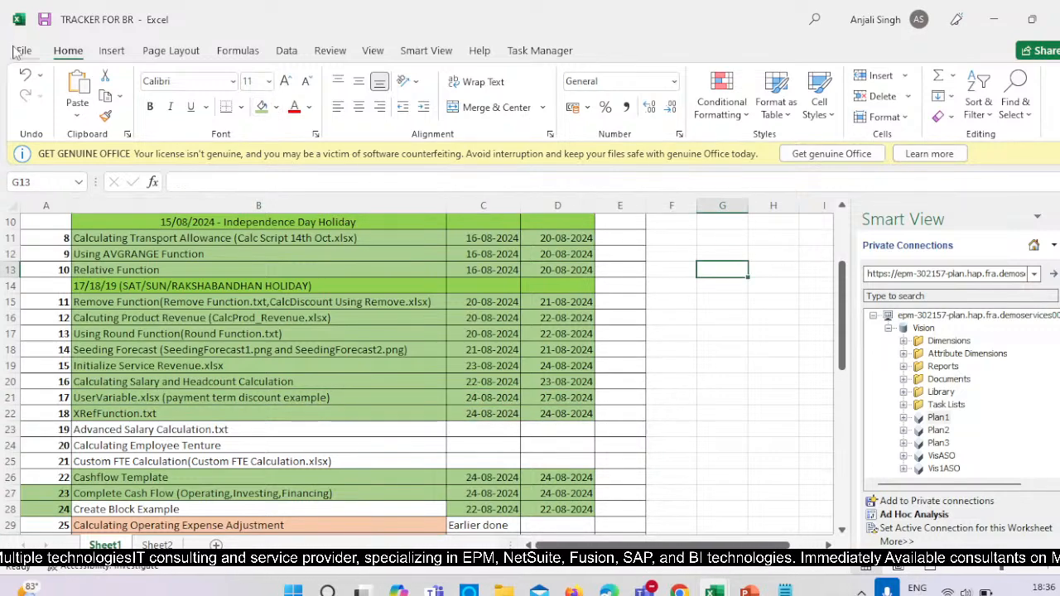
{"action": "left_click", "coordinate": [21, 51]}
{"action": "left_click", "coordinate": [47, 229]}
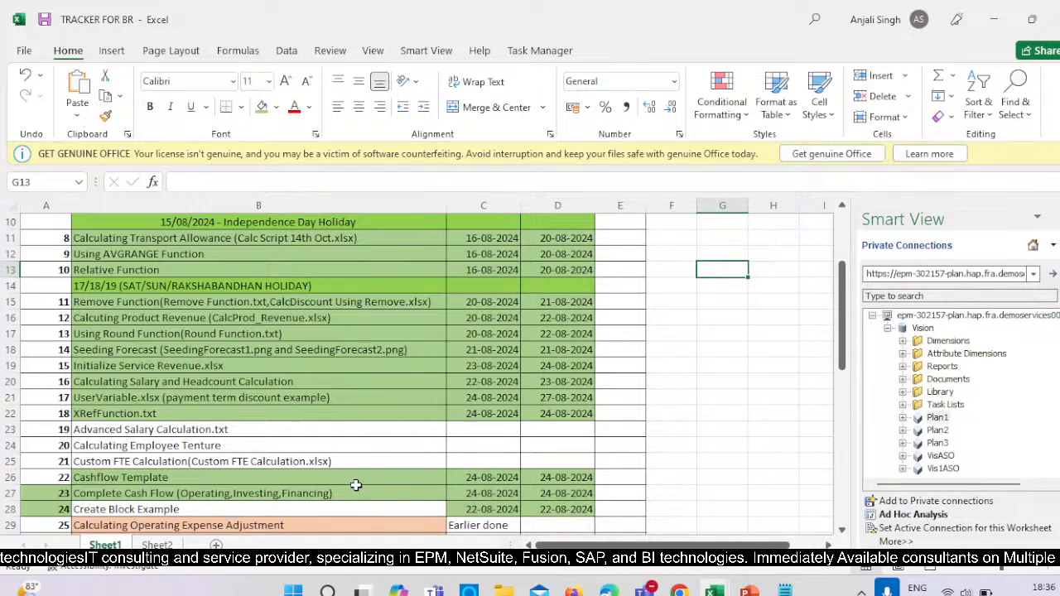
Look through the tracker's unfinished topics and select Calculating Employee Tenture in B24.
{"action": "scroll", "coordinate": [355, 484], "scroll_direction": "down", "scroll_amount": 1}
{"action": "scroll", "coordinate": [355, 484], "scroll_direction": "down", "scroll_amount": 1}
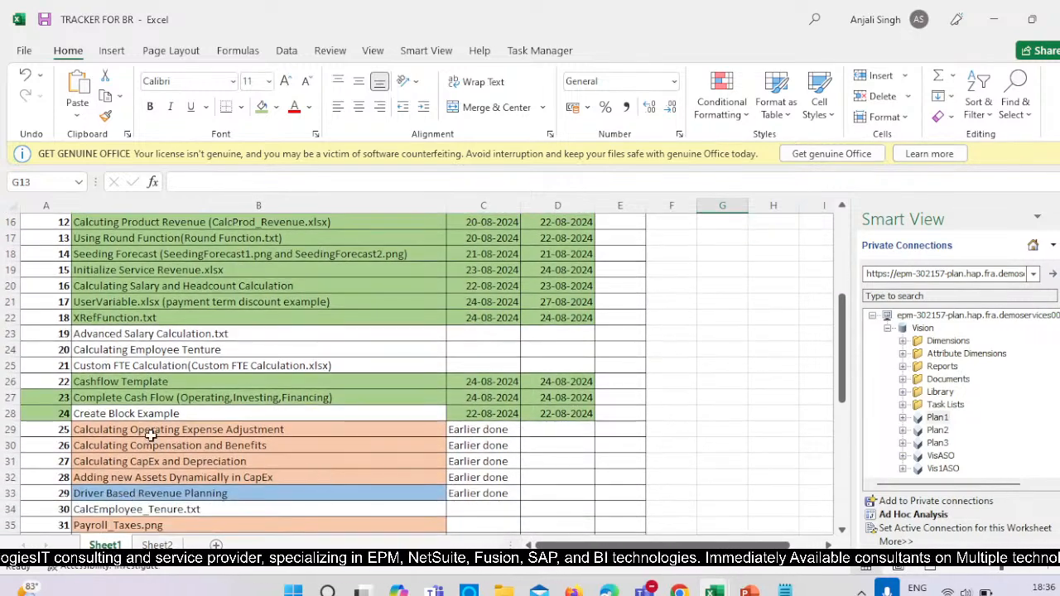
{"action": "left_click", "coordinate": [339, 349]}
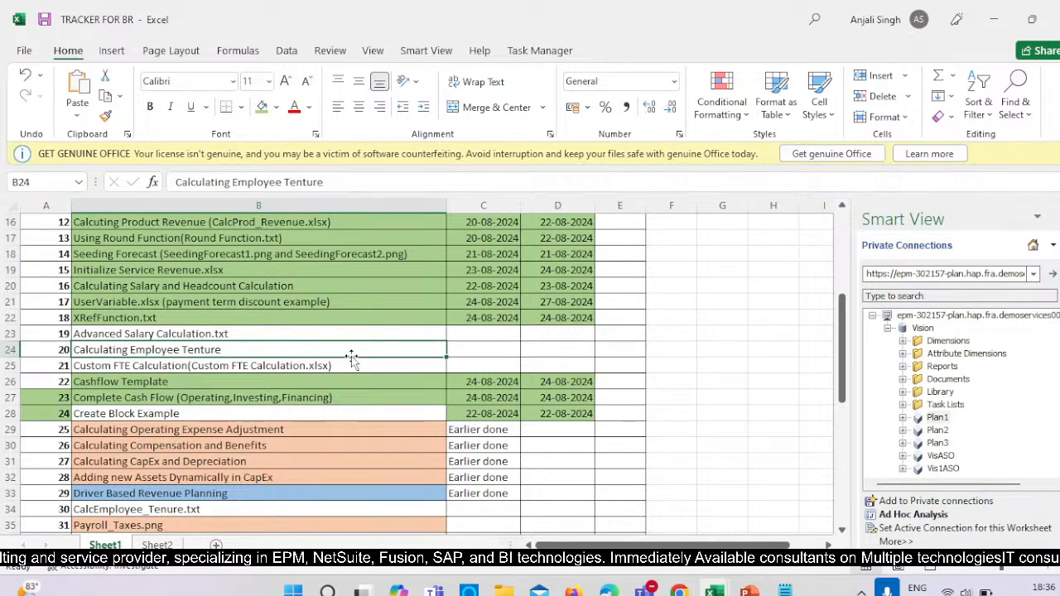
Switch to Chrome and close the System Error and YouTube tabs, keeping a new blank tab.
{"action": "mouse_move", "coordinate": [685, 584]}
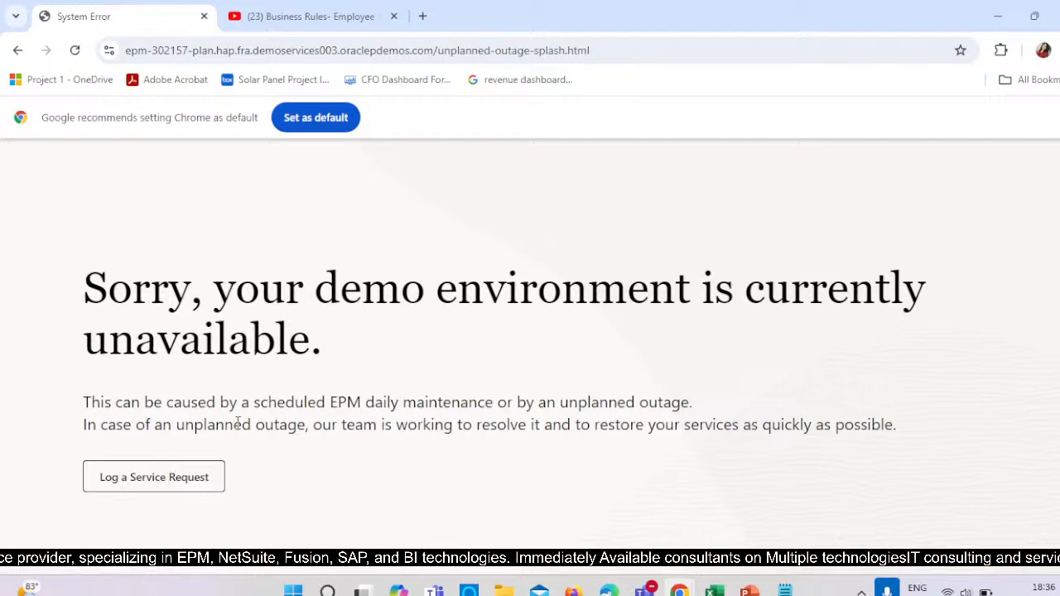
{"action": "key", "text": "ctrl+w"}
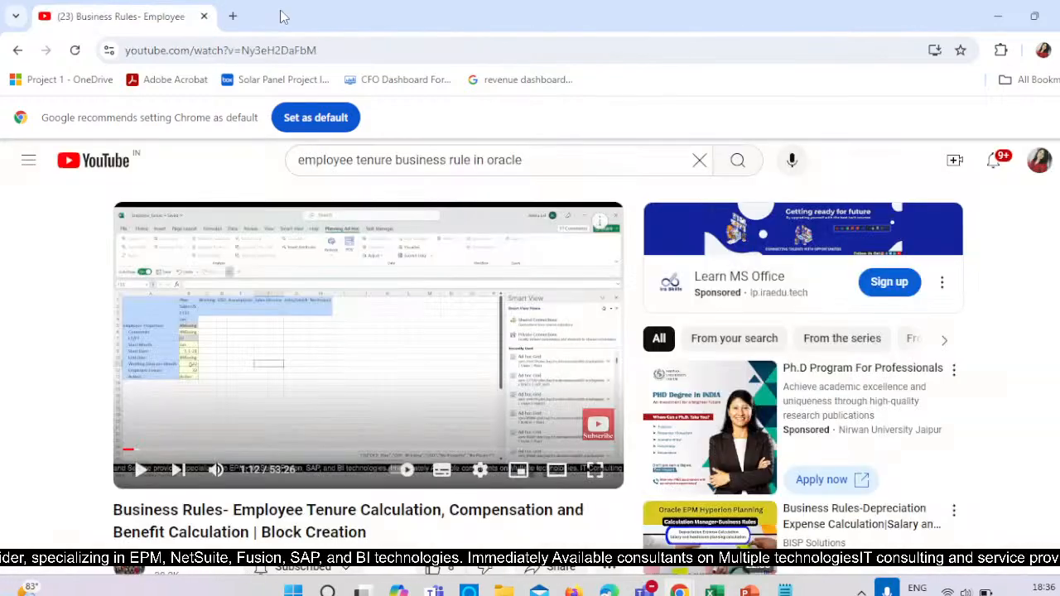
{"action": "left_click", "coordinate": [234, 16]}
{"action": "left_click", "coordinate": [204, 15]}
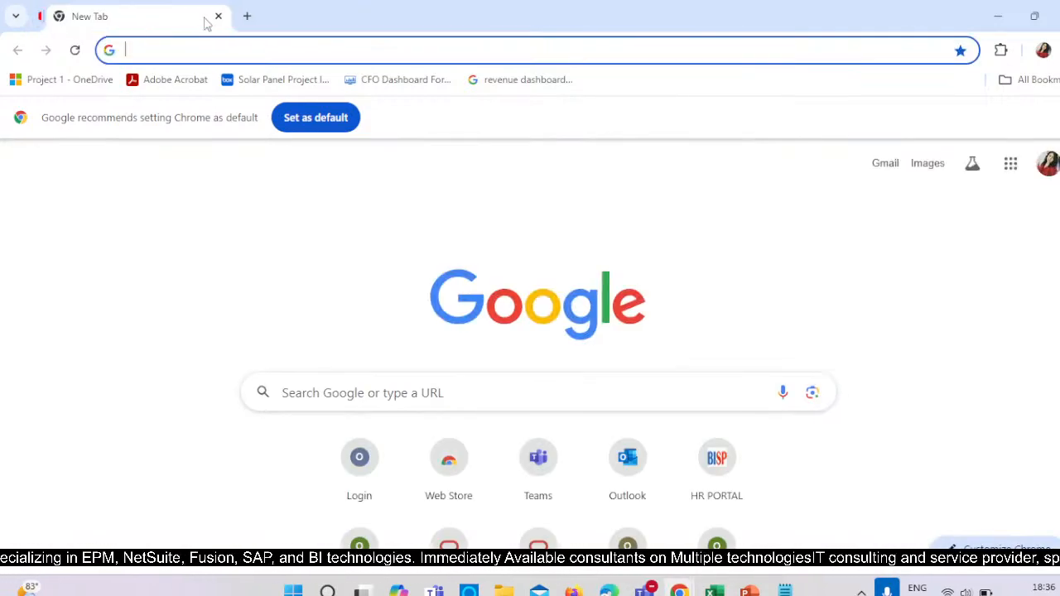
Try to open the EPM Cloud main page at epm-302157-plan.hap.fra.demoservices003.oraclepdemos.com and read the page that loads.
{"action": "left_click", "coordinate": [191, 43]}
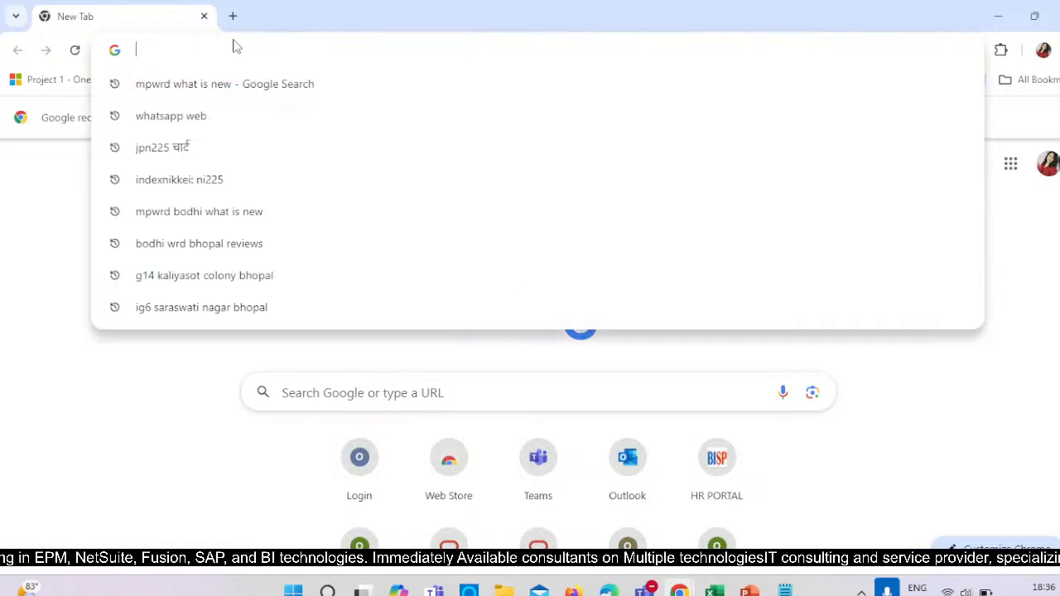
{"action": "type", "text": "3"}
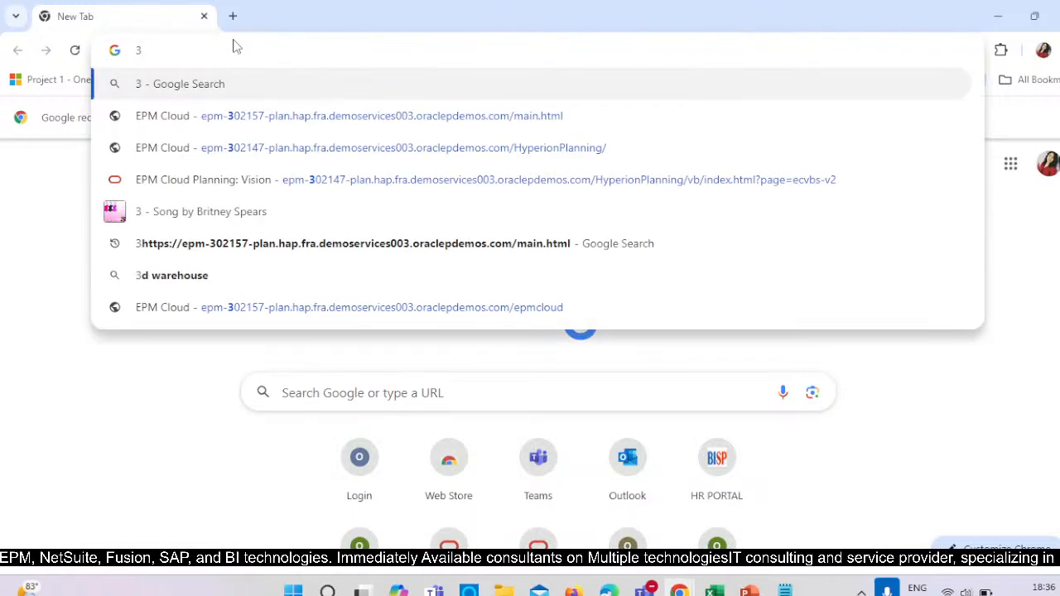
{"action": "left_click", "coordinate": [305, 116]}
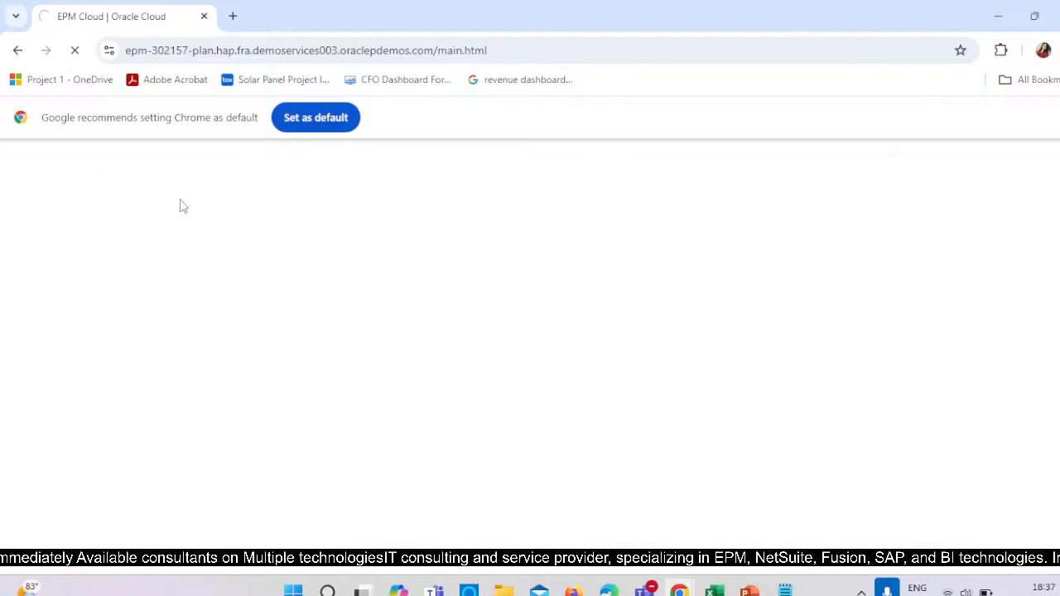
{"action": "scroll", "coordinate": [339, 373], "scroll_direction": "down", "scroll_amount": 2}
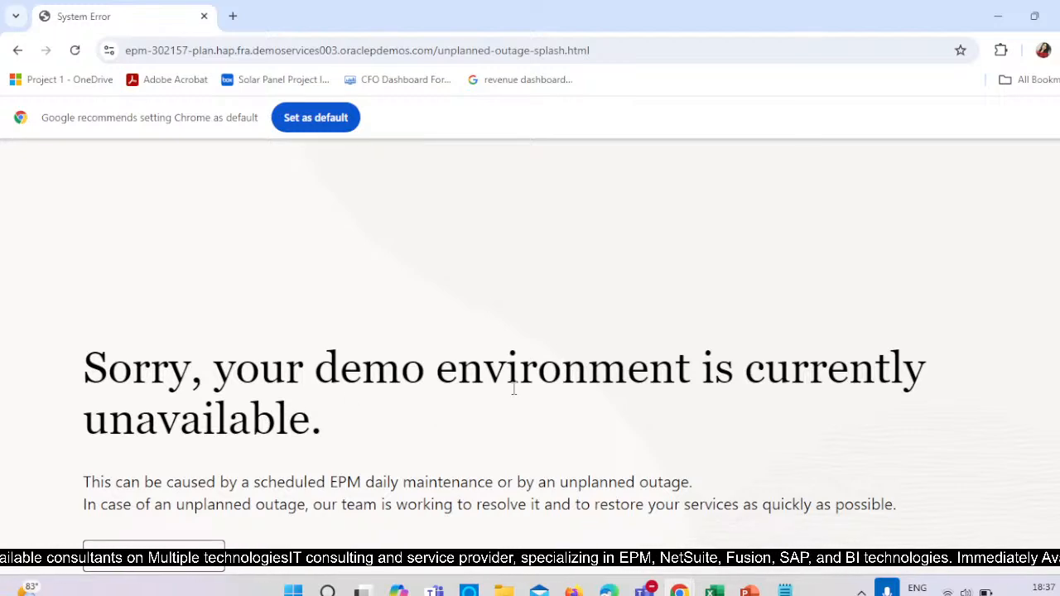
{"action": "scroll", "coordinate": [390, 428], "scroll_direction": "down", "scroll_amount": 2}
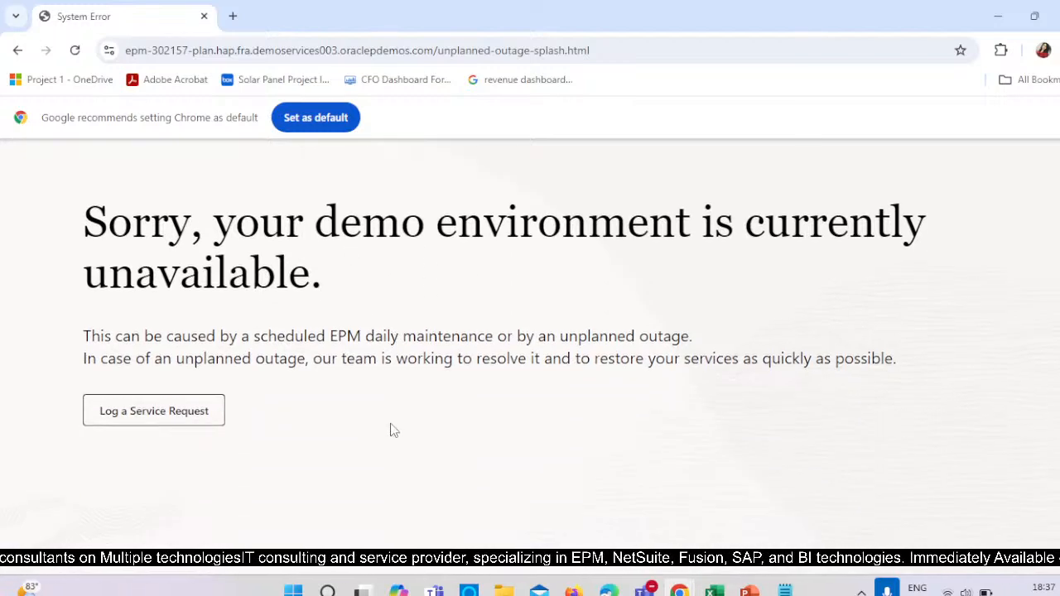
{"action": "scroll", "coordinate": [390, 428], "scroll_direction": "up", "scroll_amount": 2}
{"action": "scroll", "coordinate": [390, 428], "scroll_direction": "down", "scroll_amount": 2}
{"action": "scroll", "coordinate": [375, 435], "scroll_direction": "up", "scroll_amount": 3}
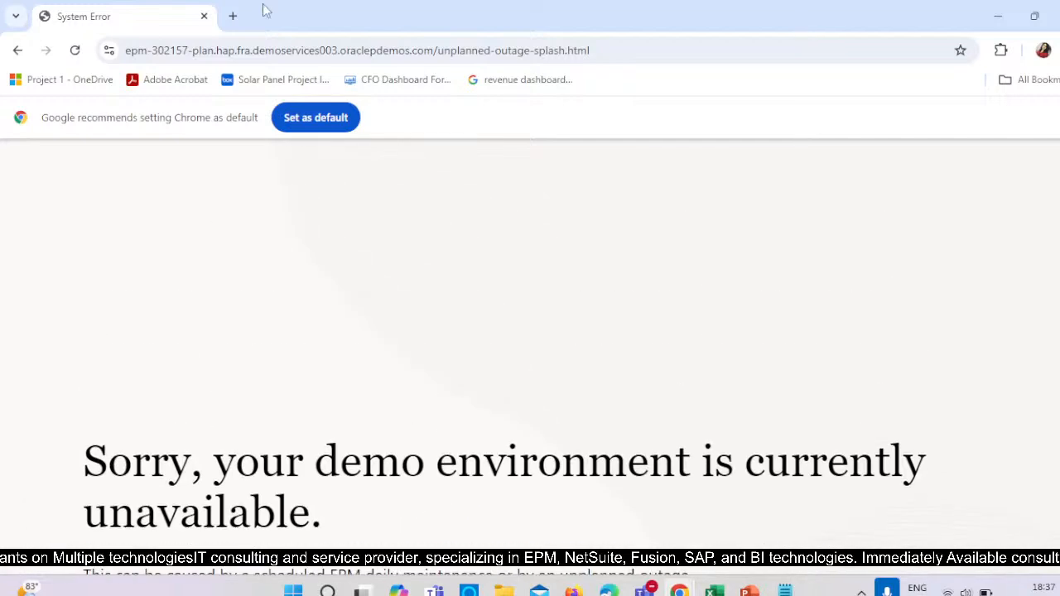
Open the epm-302147 EPM Cloud HyperionPlanning site in a new tab and look over its home page.
{"action": "left_click", "coordinate": [231, 17]}
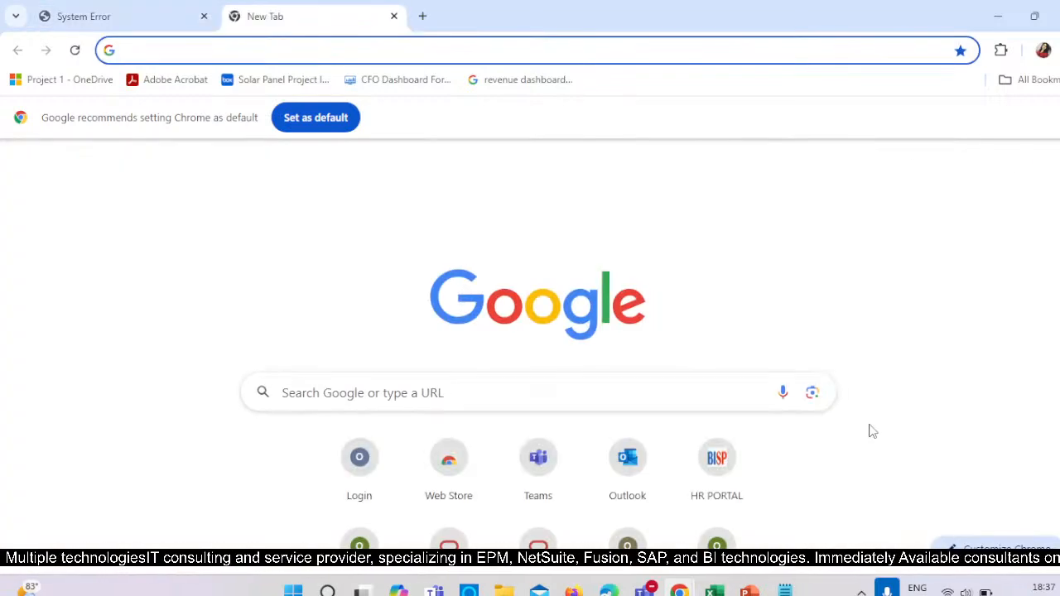
{"action": "type", "text": "3"}
{"action": "left_click", "coordinate": [330, 145]}
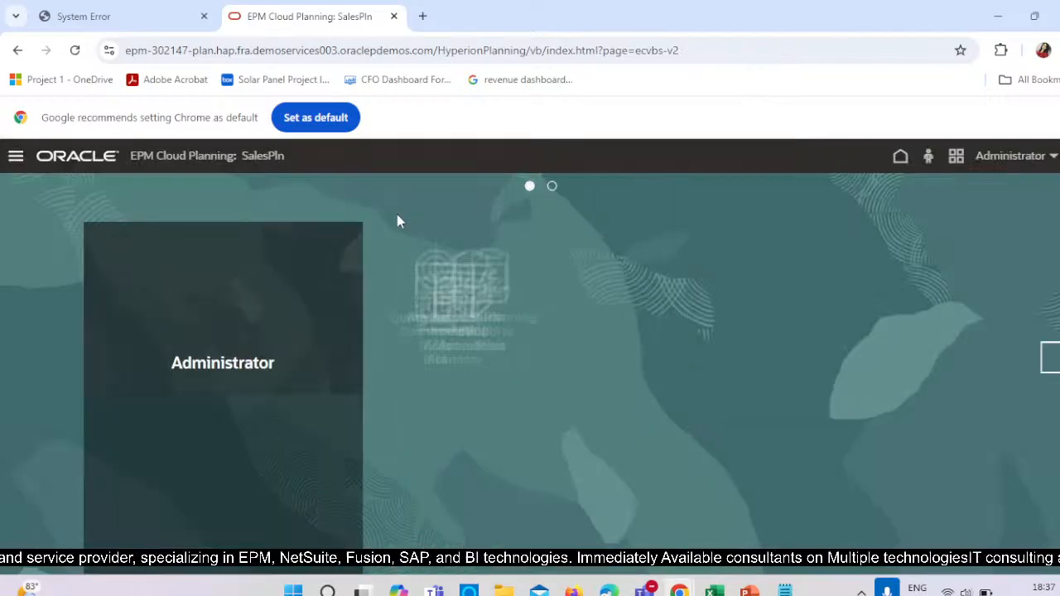
{"action": "scroll", "coordinate": [556, 245], "scroll_direction": "down", "scroll_amount": 1}
{"action": "scroll", "coordinate": [556, 245], "scroll_direction": "down", "scroll_amount": 1}
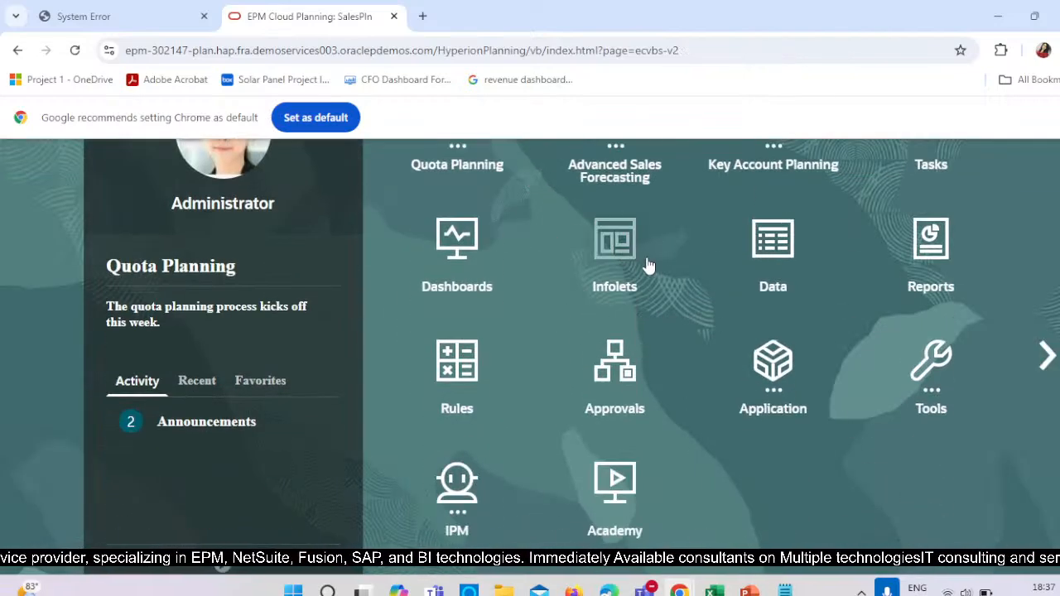
Look over the SalesPln home page and return to the epm-302157 environment's tab.
{"action": "scroll", "coordinate": [579, 257], "scroll_direction": "up", "scroll_amount": 2}
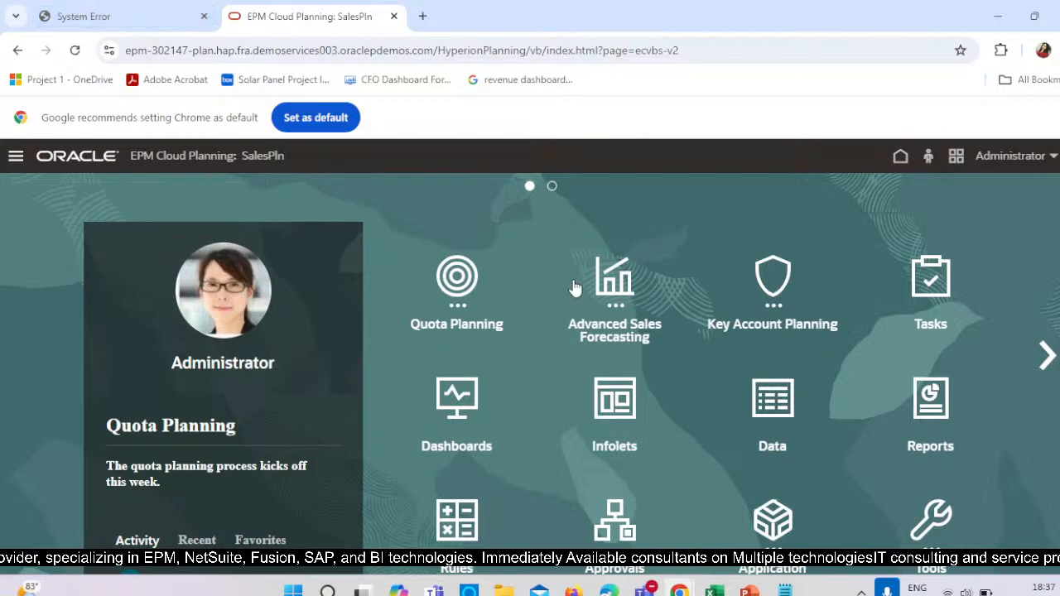
{"action": "scroll", "coordinate": [634, 347], "scroll_direction": "down", "scroll_amount": 2}
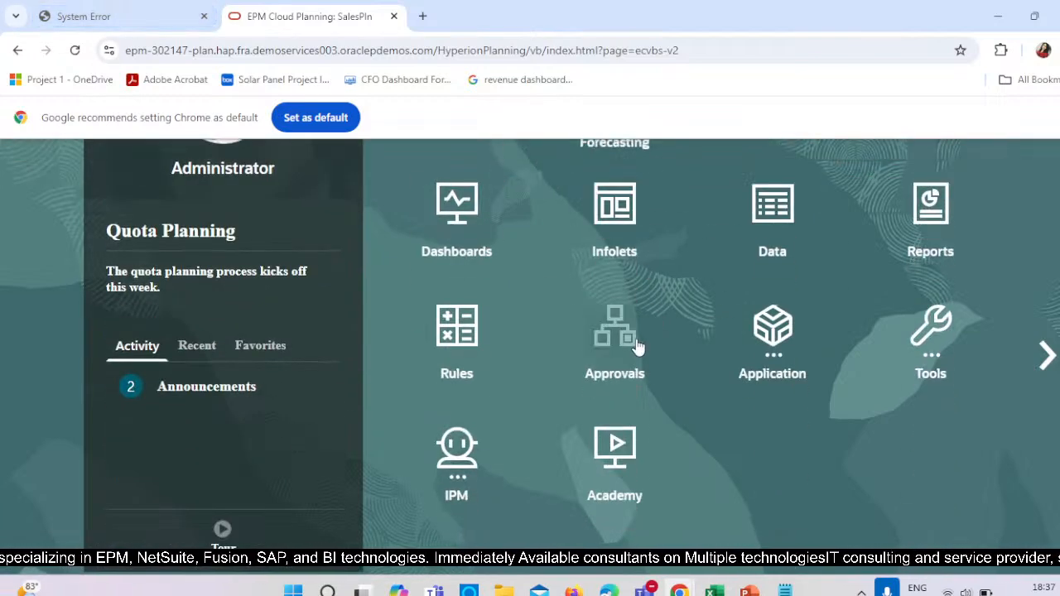
{"action": "scroll", "coordinate": [632, 342], "scroll_direction": "up", "scroll_amount": 2}
{"action": "left_click", "coordinate": [80, 17]}
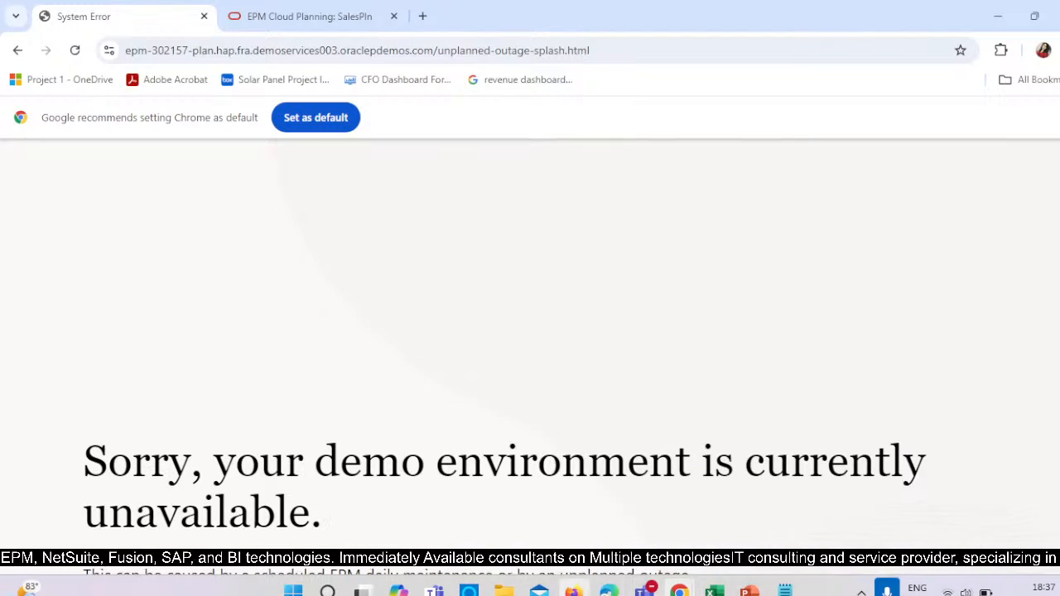
Switch to Firefox, try to open the EPM Cloud main page at epm-302157-plan.hap.fra.demoservices003.oraclepdemos.com, and read the page that loads.
{"action": "left_click", "coordinate": [609, 591]}
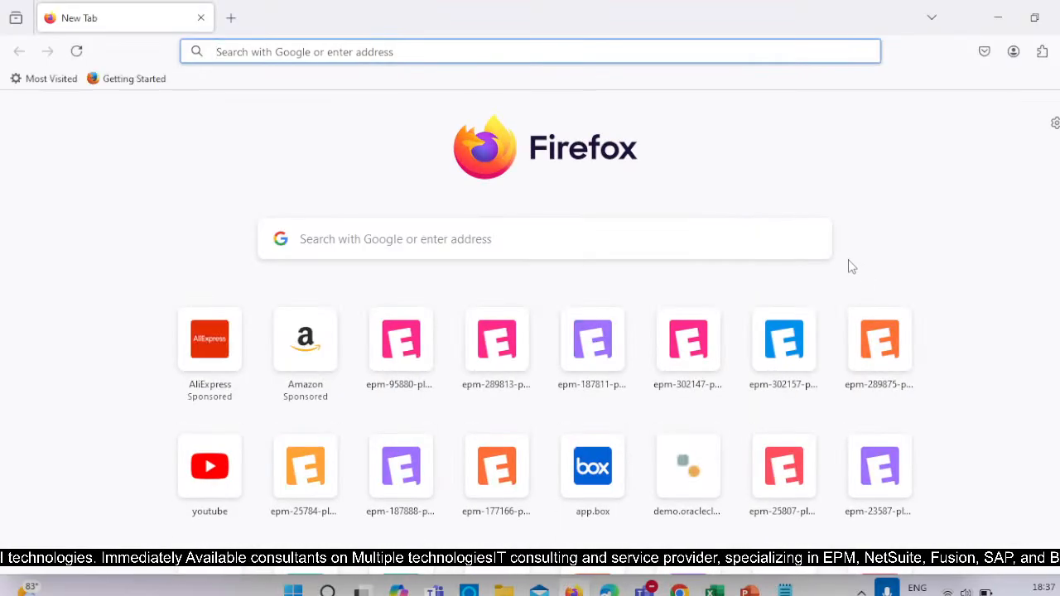
{"action": "type", "text": "3"}
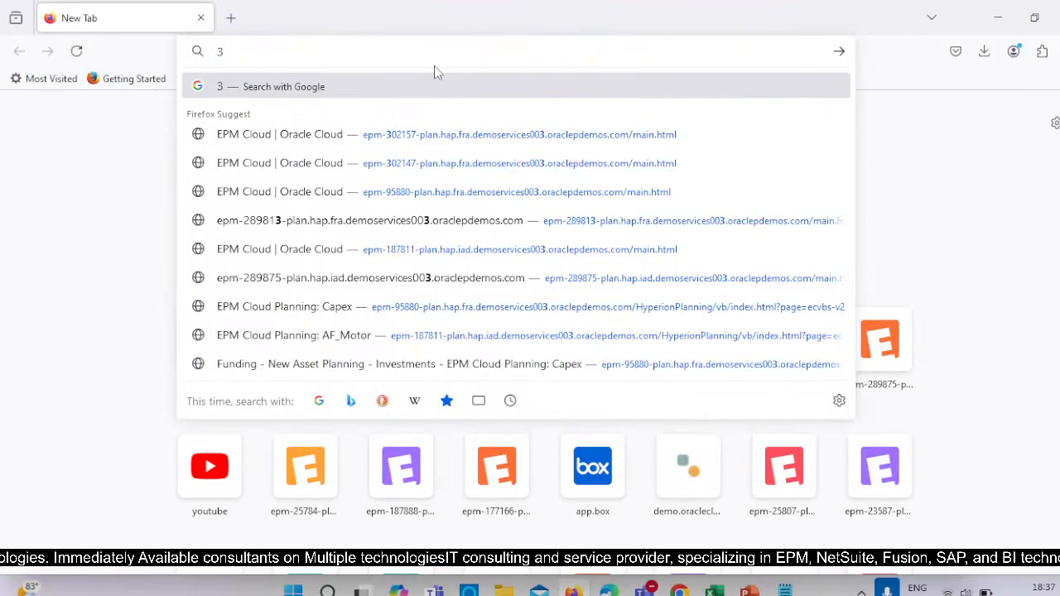
{"action": "left_click", "coordinate": [442, 142]}
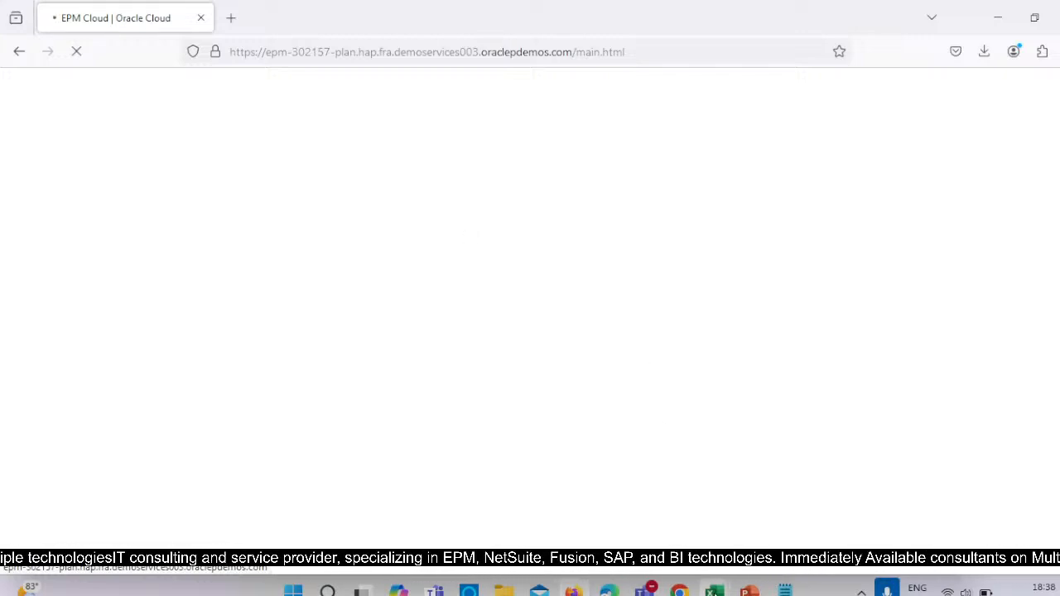
{"action": "mouse_move", "coordinate": [715, 591]}
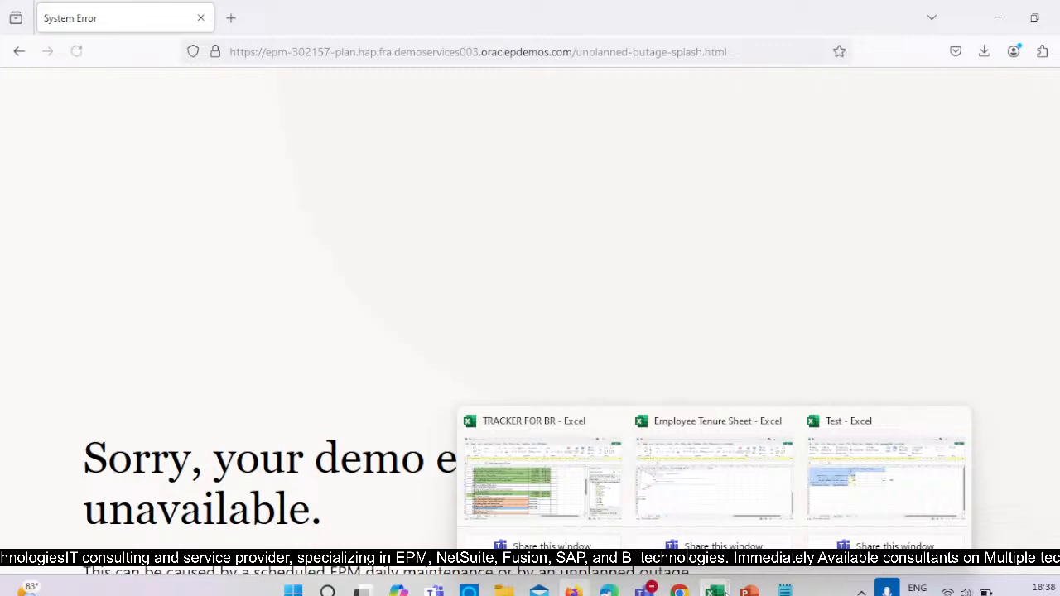
{"action": "scroll", "coordinate": [396, 425], "scroll_direction": "down", "scroll_amount": 1}
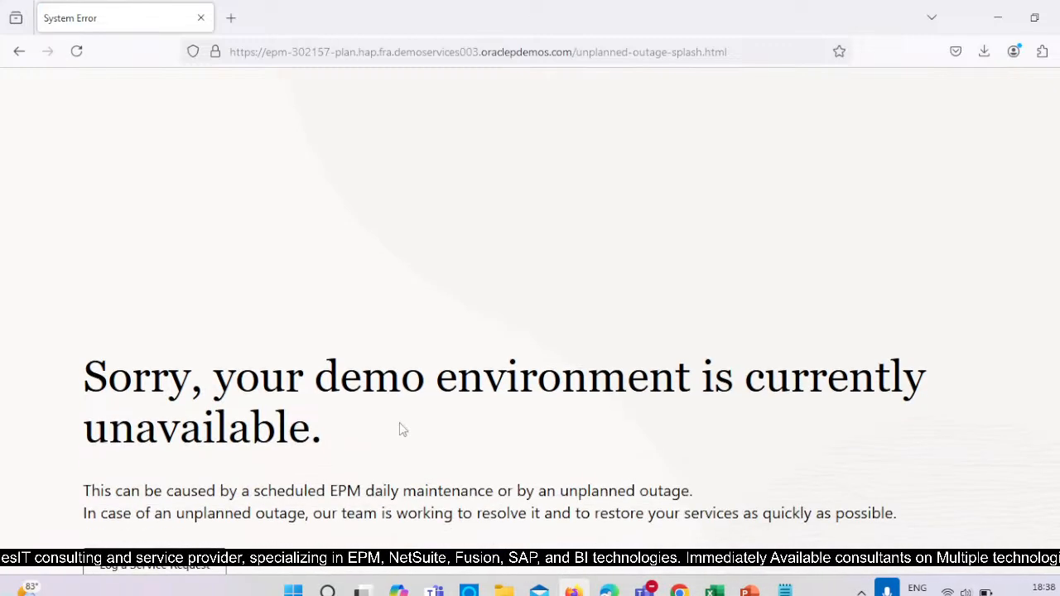
{"action": "scroll", "coordinate": [399, 424], "scroll_direction": "down", "scroll_amount": 1}
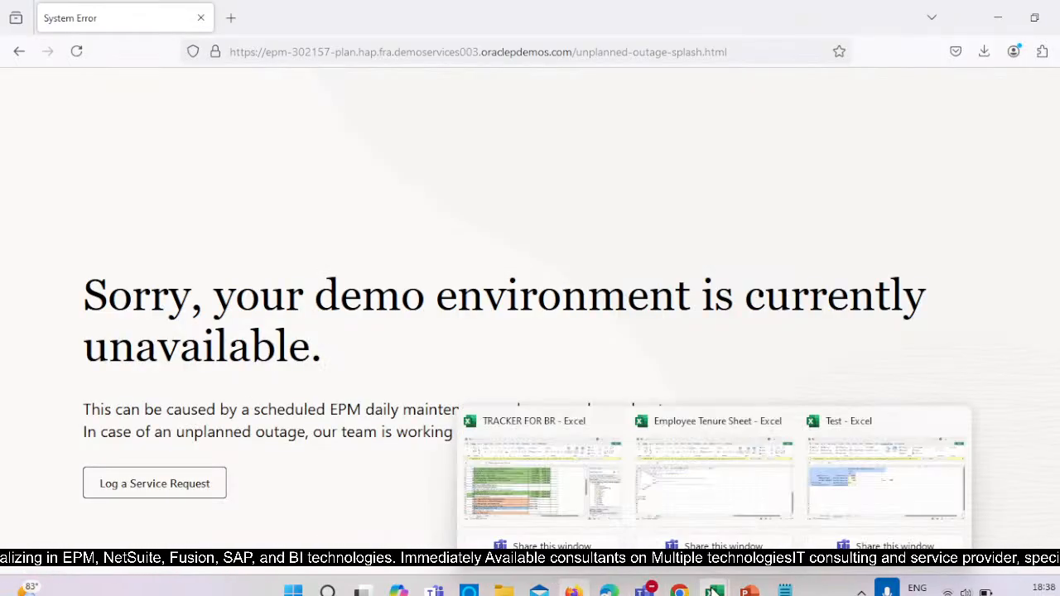
Switch to the TRACKER FOR BR workbook in Excel and review the business rule topics with their learning and webinar dates.
{"action": "left_click", "coordinate": [544, 472]}
{"action": "scroll", "coordinate": [381, 373], "scroll_direction": "up", "scroll_amount": 5}
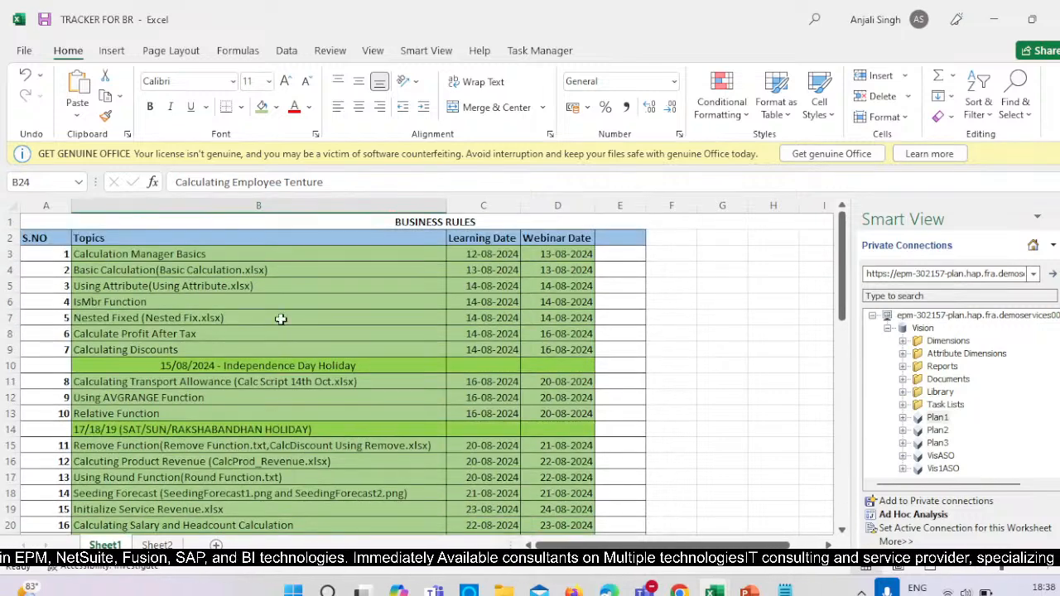
{"action": "scroll", "coordinate": [301, 413], "scroll_direction": "down", "scroll_amount": 1}
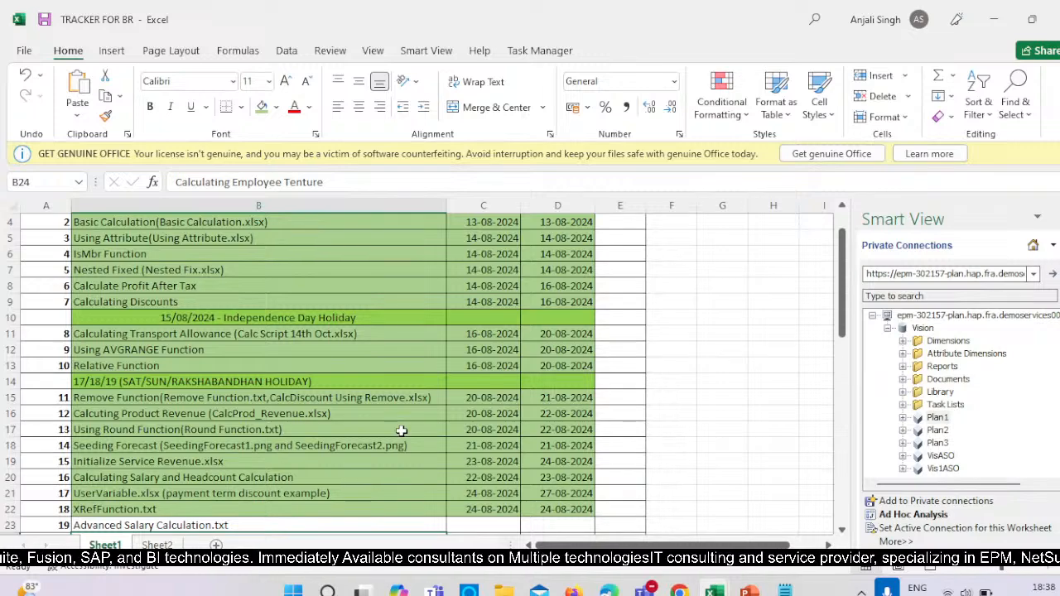
{"action": "scroll", "coordinate": [400, 430], "scroll_direction": "up", "scroll_amount": 1}
{"action": "scroll", "coordinate": [472, 431], "scroll_direction": "down", "scroll_amount": 1}
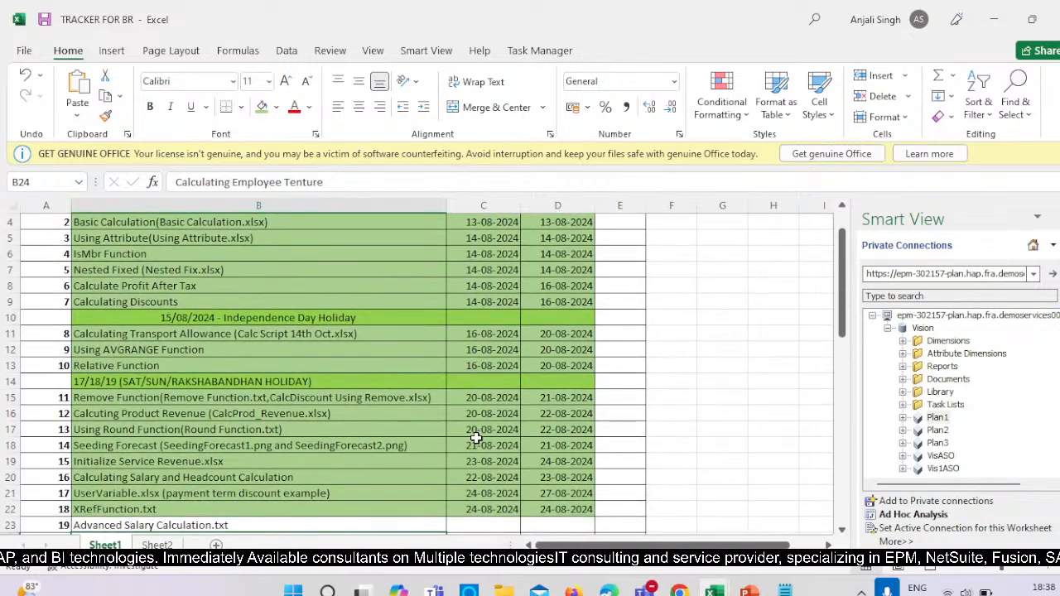
{"action": "scroll", "coordinate": [400, 451], "scroll_direction": "down", "scroll_amount": 6}
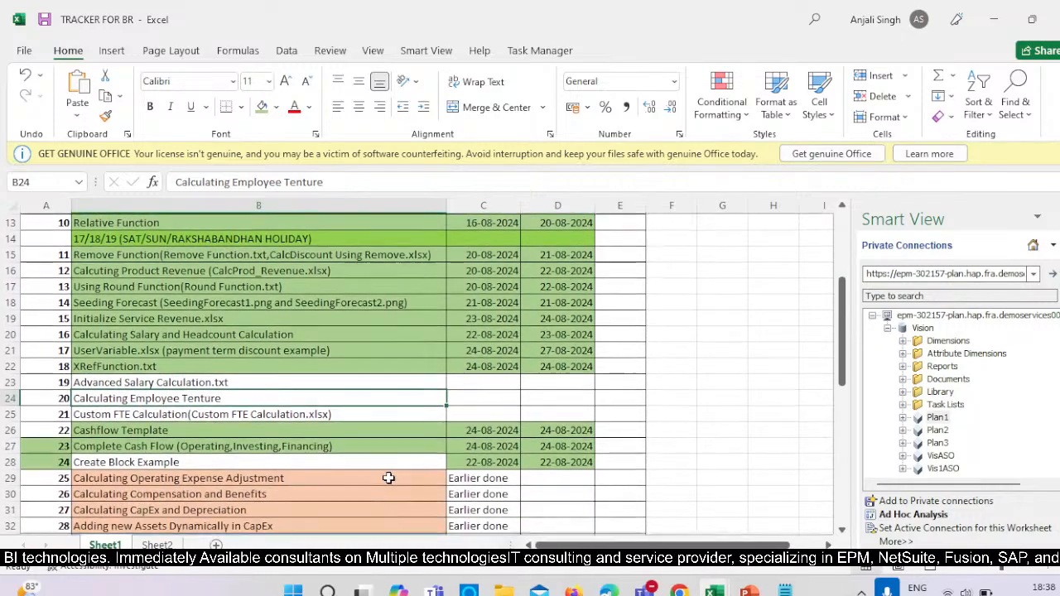
{"action": "scroll", "coordinate": [388, 476], "scroll_direction": "down", "scroll_amount": 3}
{"action": "scroll", "coordinate": [331, 413], "scroll_direction": "up", "scroll_amount": 5}
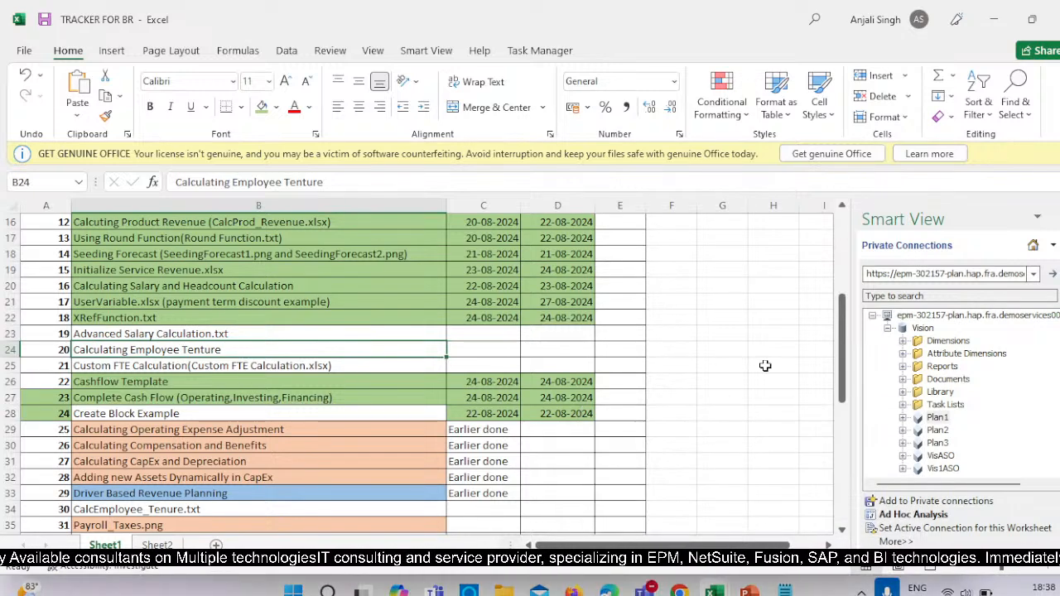
Switch to the PPT_BR presentation in PowerPoint and display the closing Thank You slide, number 66.
{"action": "left_click", "coordinate": [574, 591]}
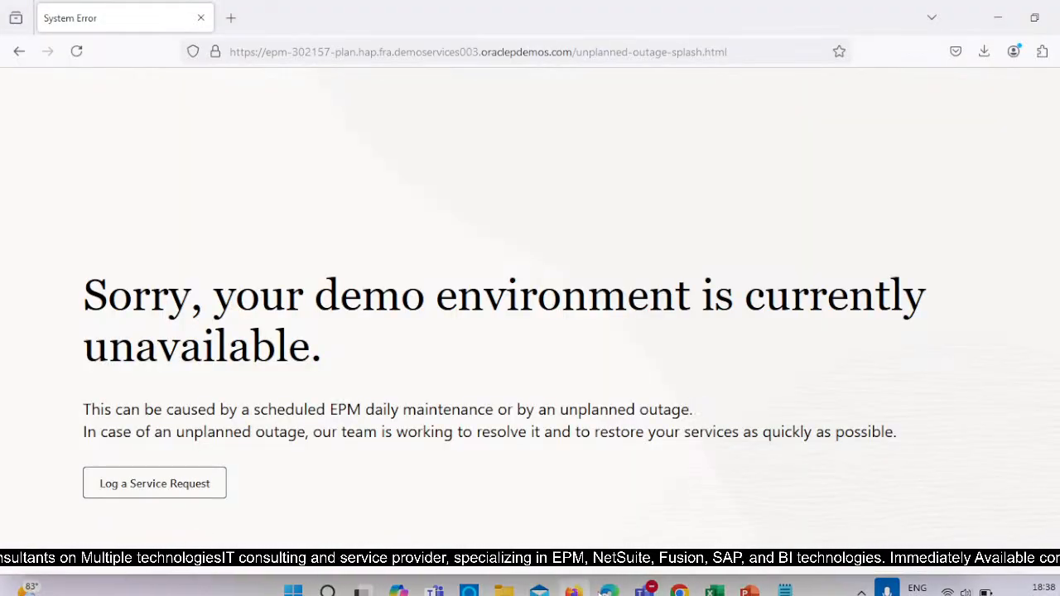
{"action": "mouse_move", "coordinate": [749, 591]}
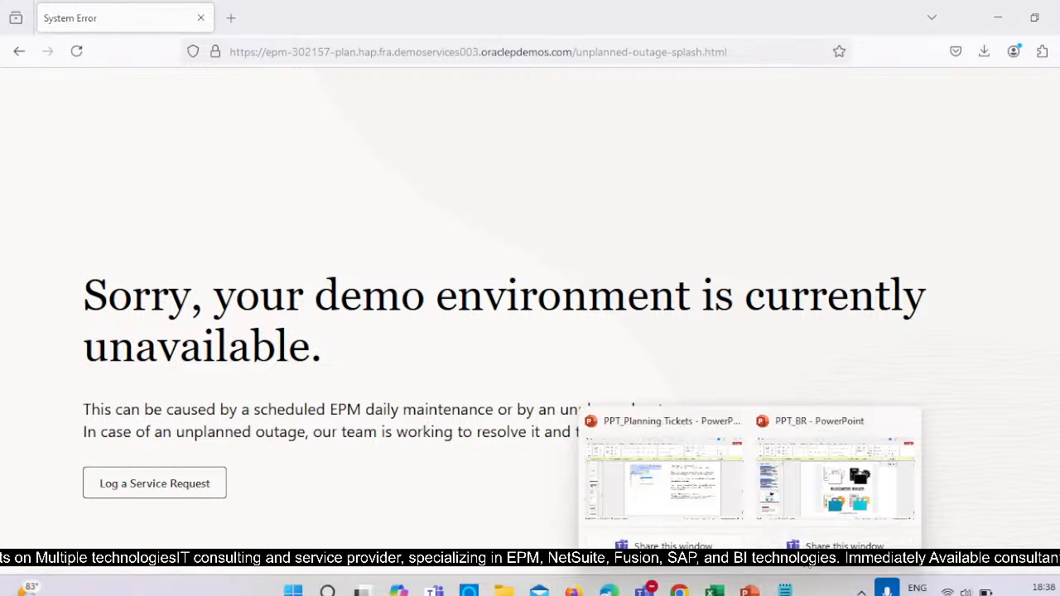
{"action": "left_click", "coordinate": [815, 534]}
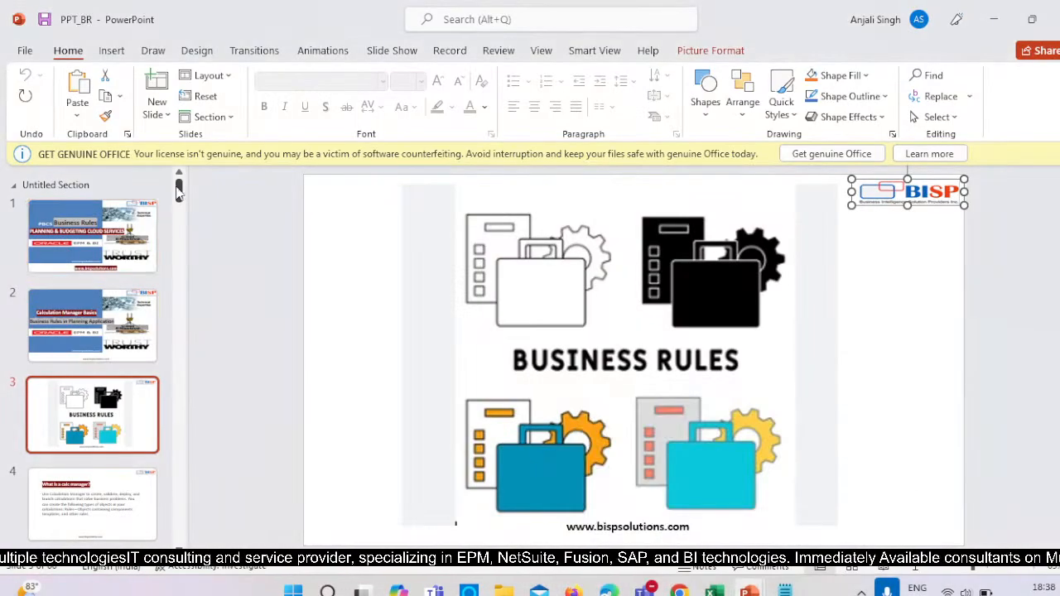
{"action": "left_click_drag", "start_coordinate": [177, 189], "coordinate": [180, 498]}
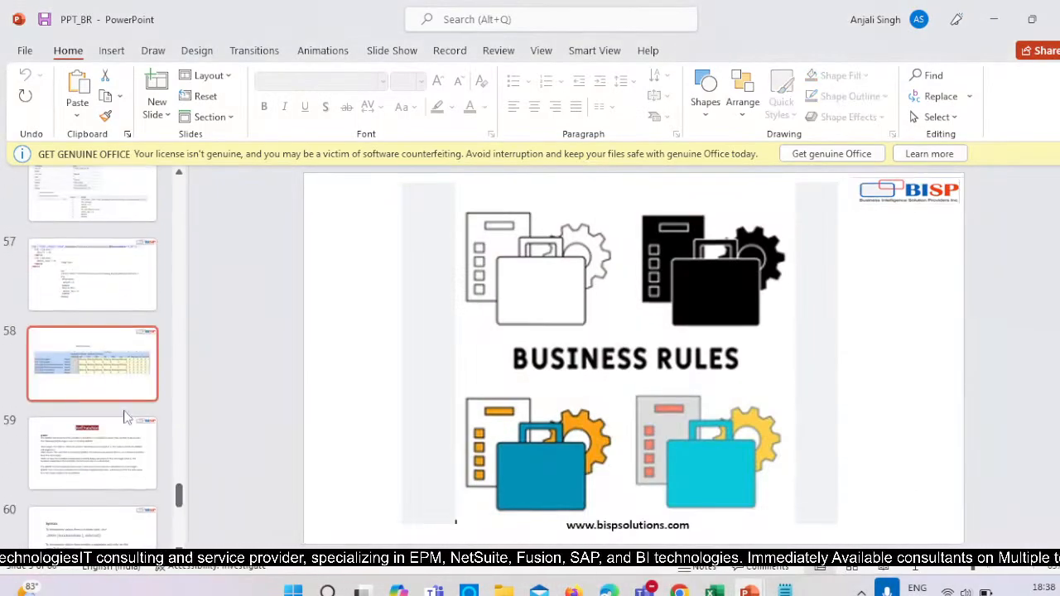
{"action": "scroll", "coordinate": [127, 463], "scroll_direction": "down", "scroll_amount": 3}
{"action": "scroll", "coordinate": [128, 481], "scroll_direction": "down", "scroll_amount": 3}
{"action": "left_click", "coordinate": [126, 463]}
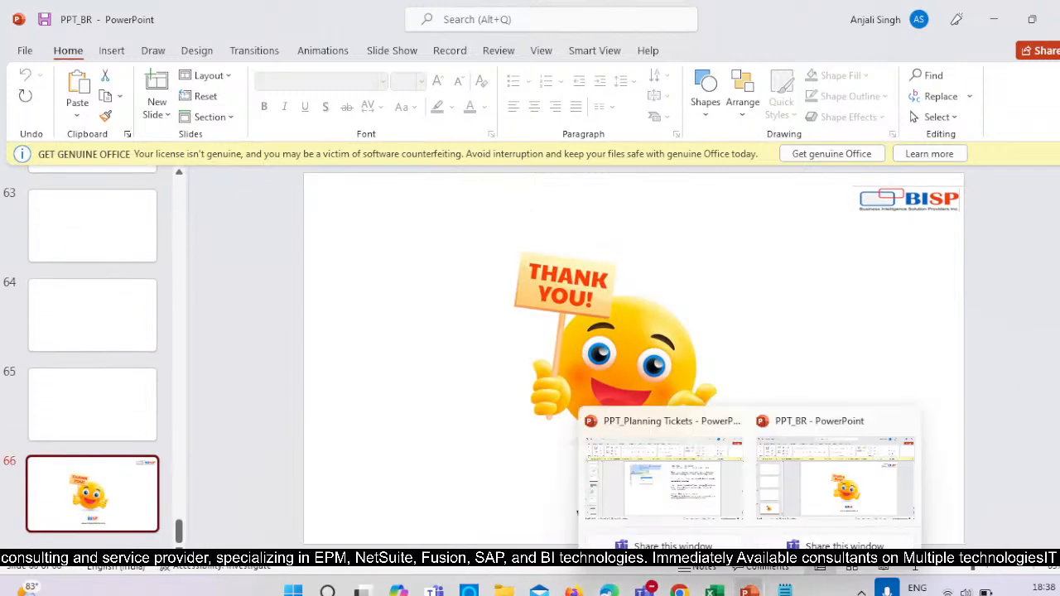
Switch to the Business Rules Hands-On meeting in Teams, admit the participant waiting in the lobby, and unmute the microphone.
{"action": "mouse_move", "coordinate": [608, 590]}
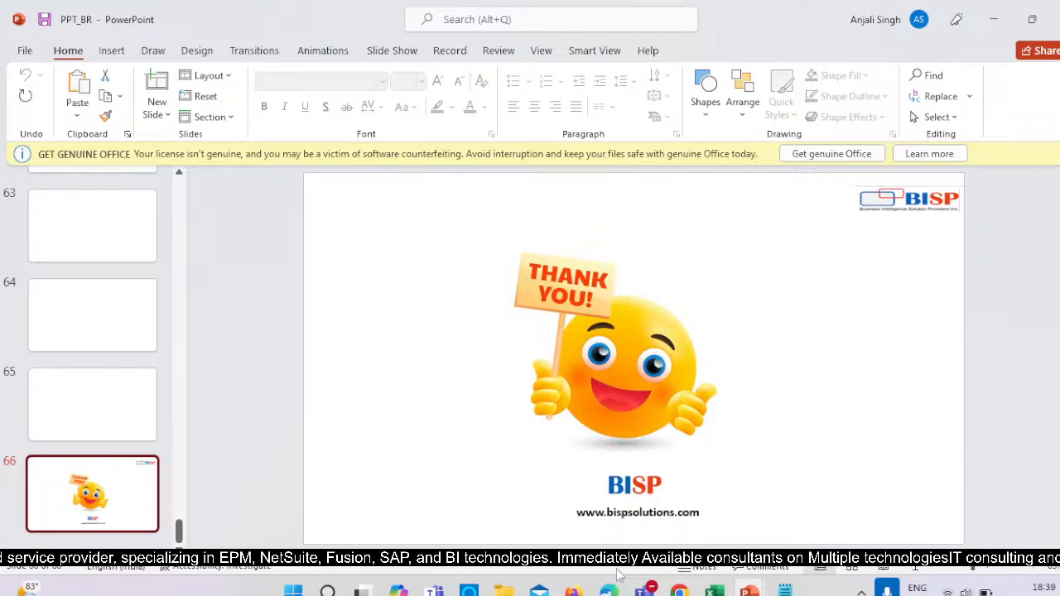
{"action": "mouse_move", "coordinate": [645, 590]}
{"action": "left_click", "coordinate": [587, 503]}
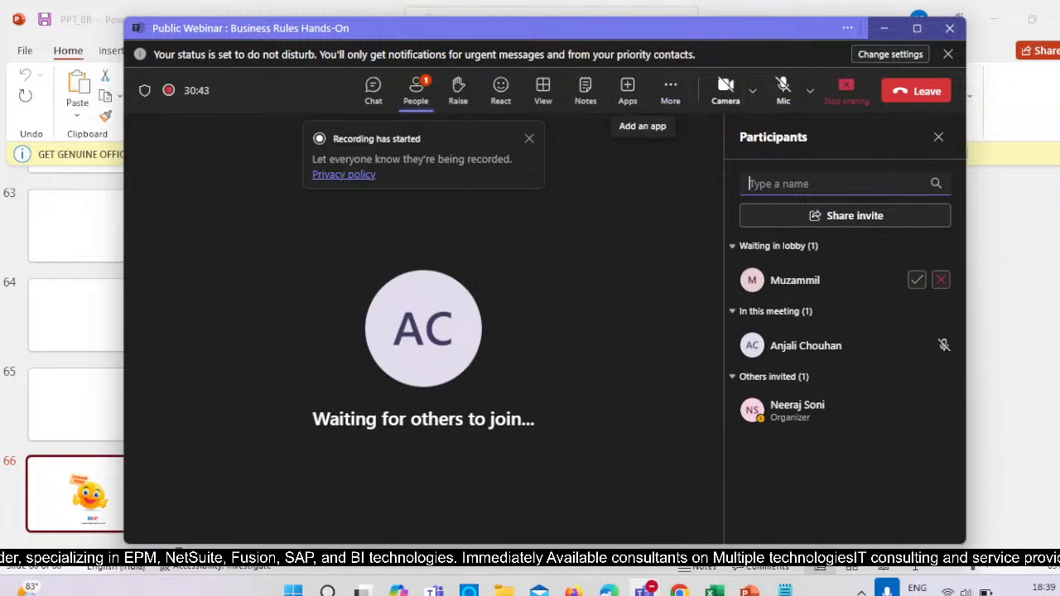
{"action": "mouse_move", "coordinate": [503, 590]}
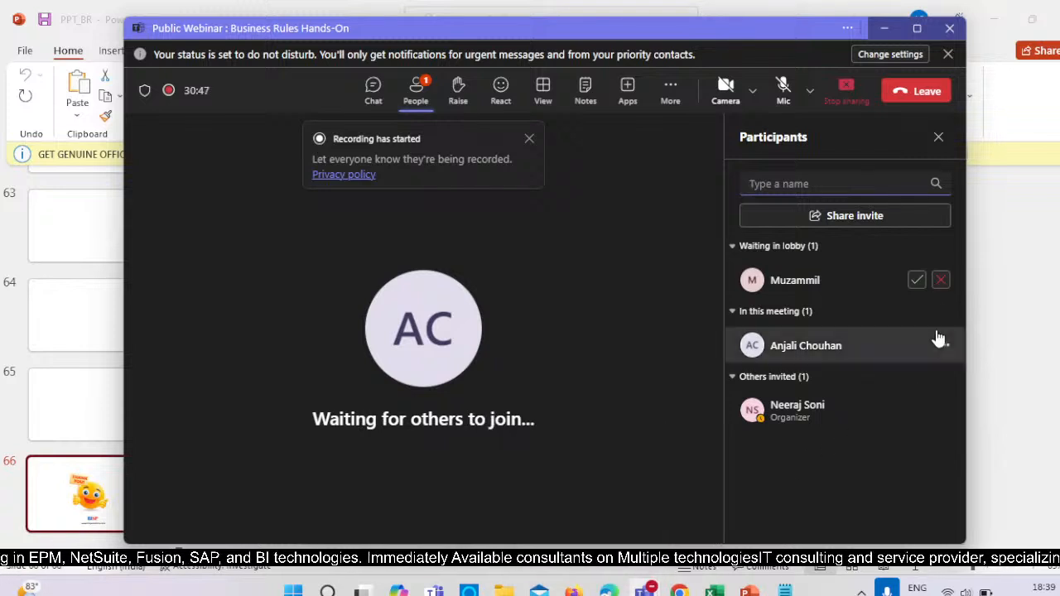
{"action": "left_click", "coordinate": [916, 281]}
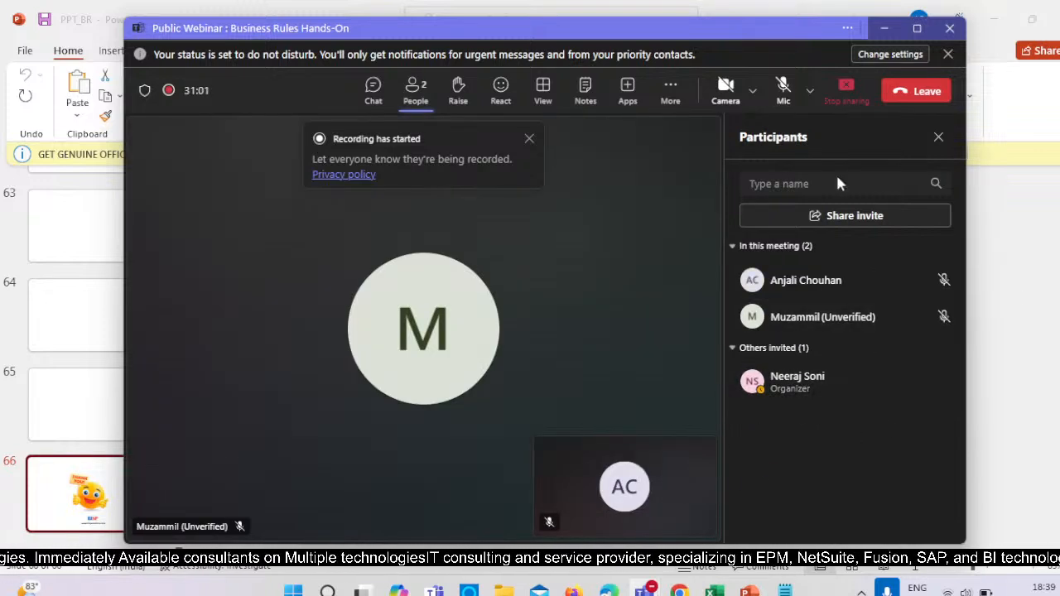
{"action": "left_click", "coordinate": [786, 97]}
{"action": "mouse_move", "coordinate": [858, 398]}
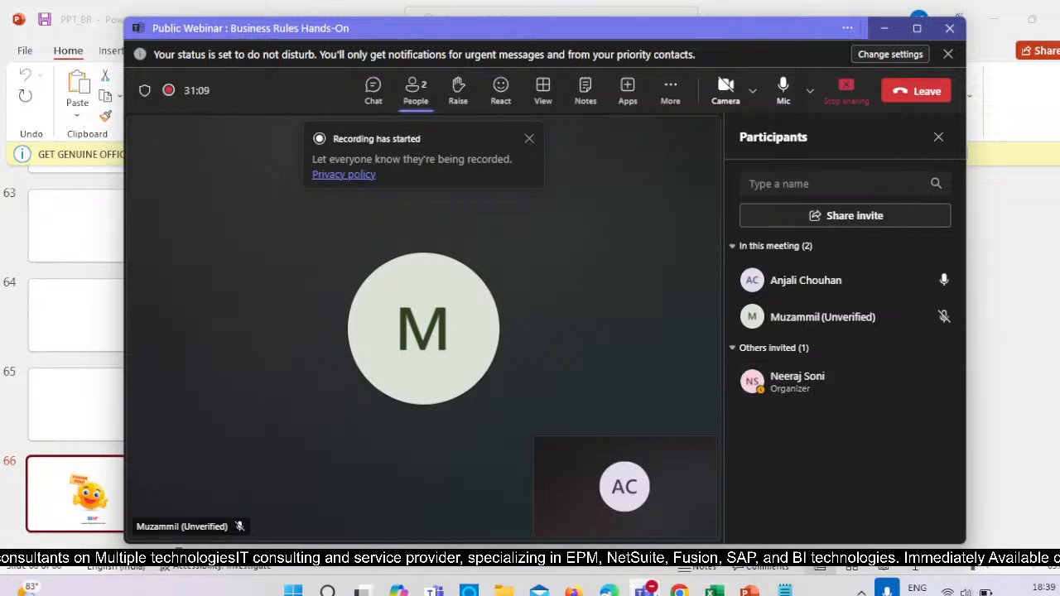
Show the epm-302157 environment's page in Chrome and in Firefox to the webinar audience.
{"action": "mouse_move", "coordinate": [679, 591]}
{"action": "left_click", "coordinate": [554, 514]}
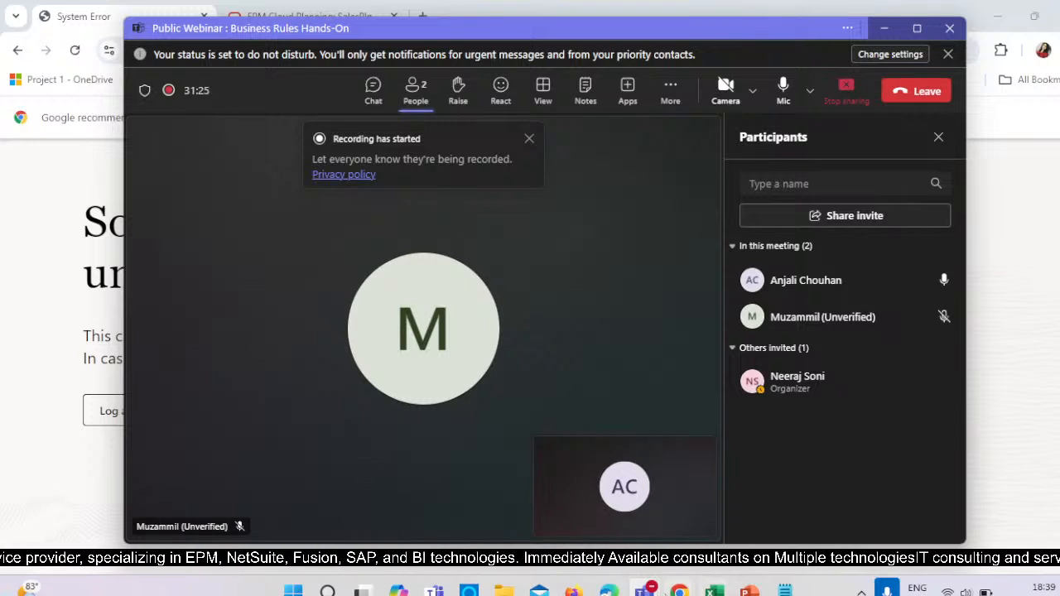
{"action": "mouse_move", "coordinate": [574, 590]}
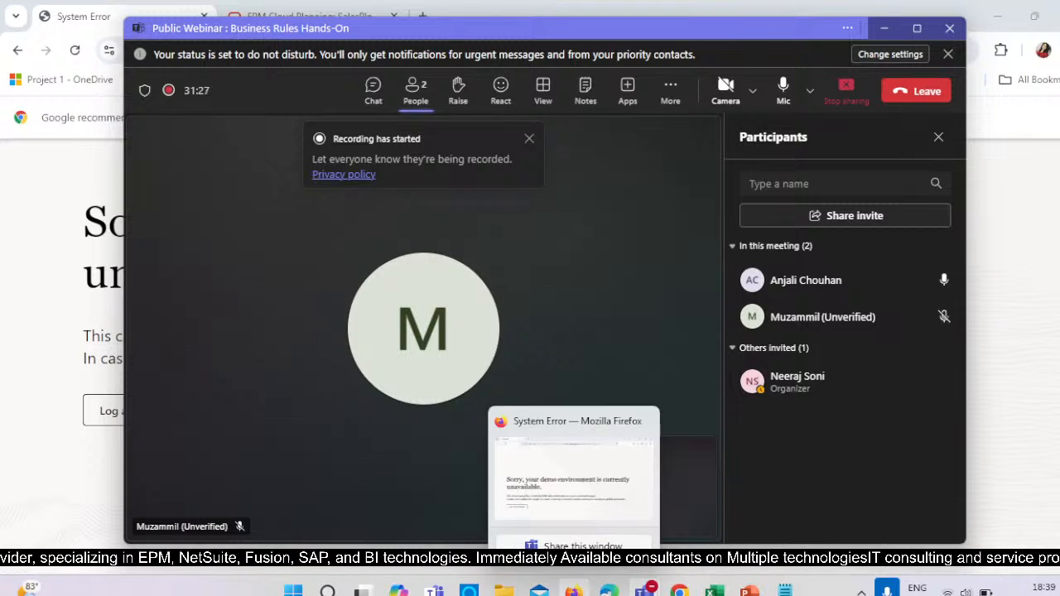
{"action": "left_click", "coordinate": [582, 508]}
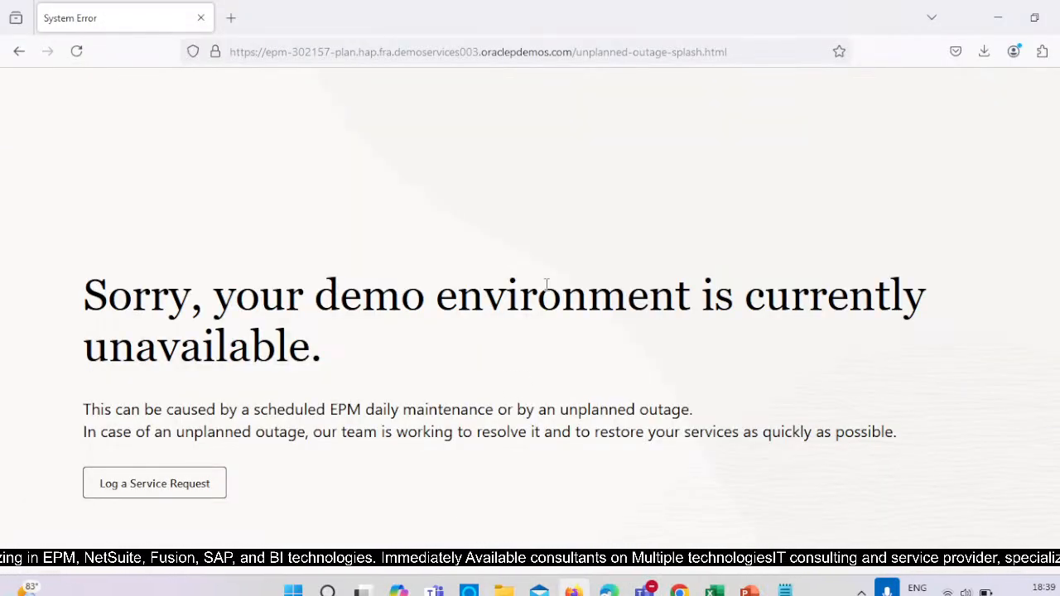
Return to the Teams meeting, mute the microphone, and stop the meeting recording.
{"action": "key", "text": "alt+Tab"}
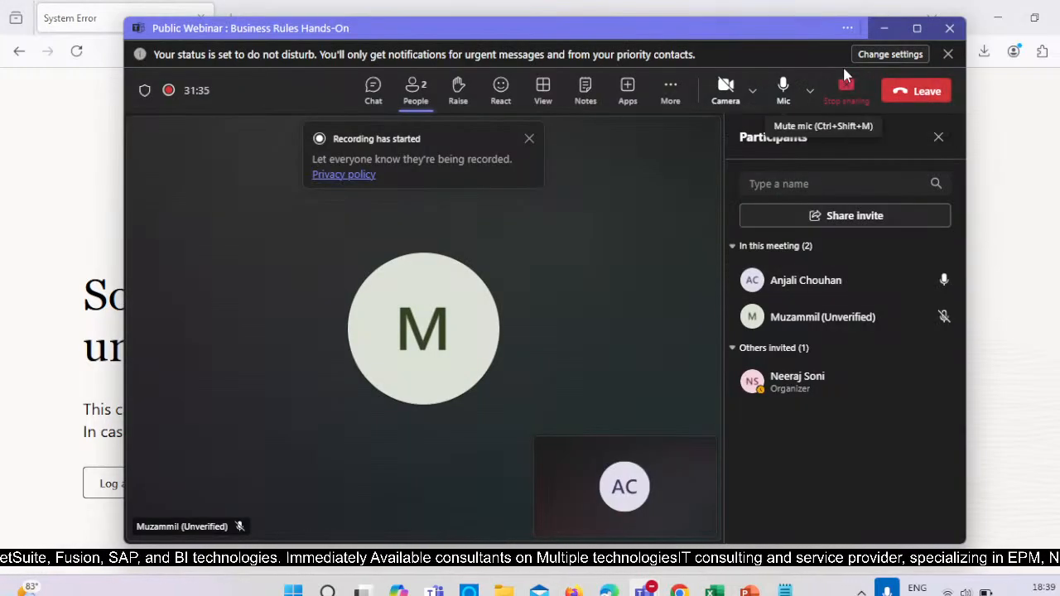
{"action": "left_click", "coordinate": [790, 97]}
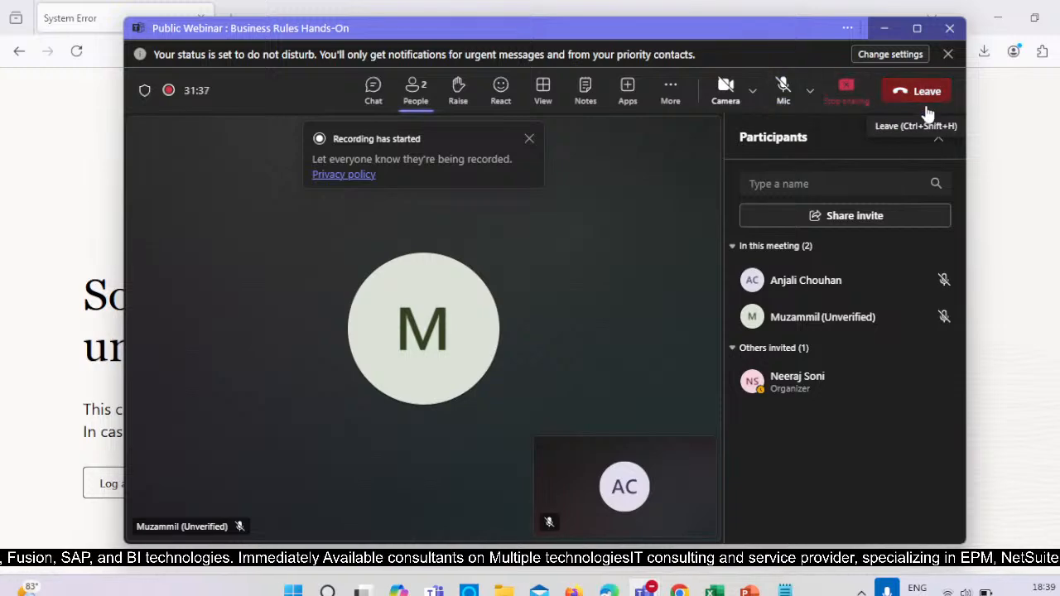
{"action": "left_click", "coordinate": [670, 91]}
{"action": "mouse_move", "coordinate": [675, 132]}
{"action": "left_click", "coordinate": [617, 139]}
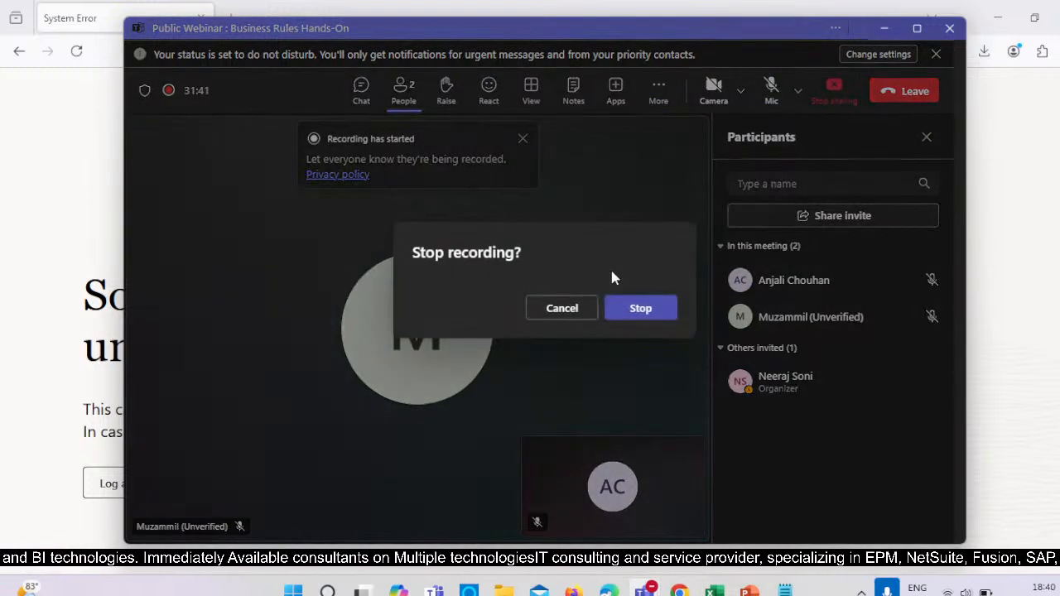
{"action": "left_click", "coordinate": [638, 308]}
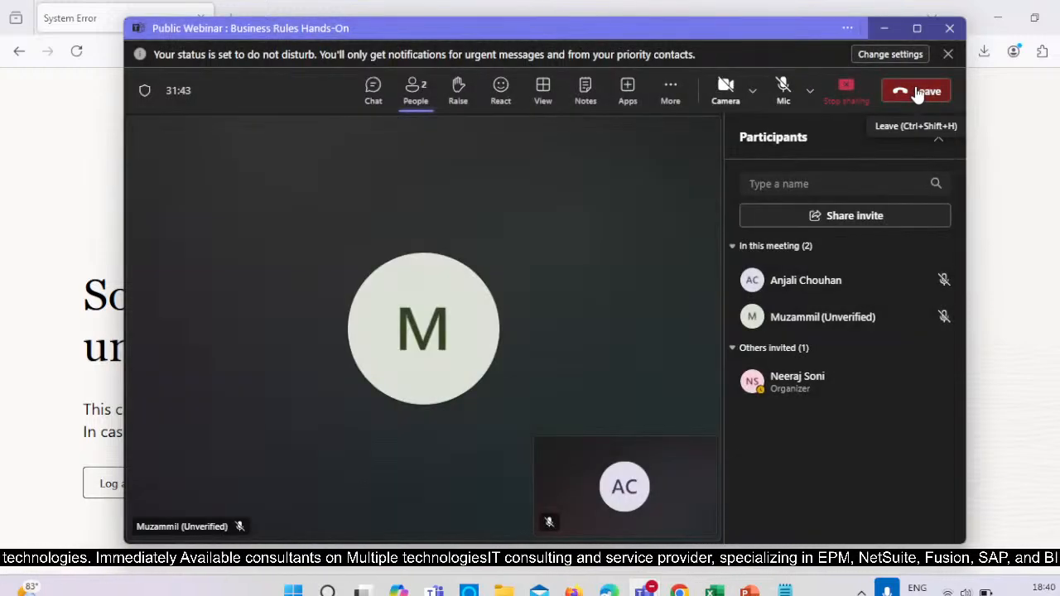
Leave the Teams meeting and end the Learn Business Rules Hands-On live stream in YouTube Studio in Edge.
{"action": "left_click", "coordinate": [917, 93]}
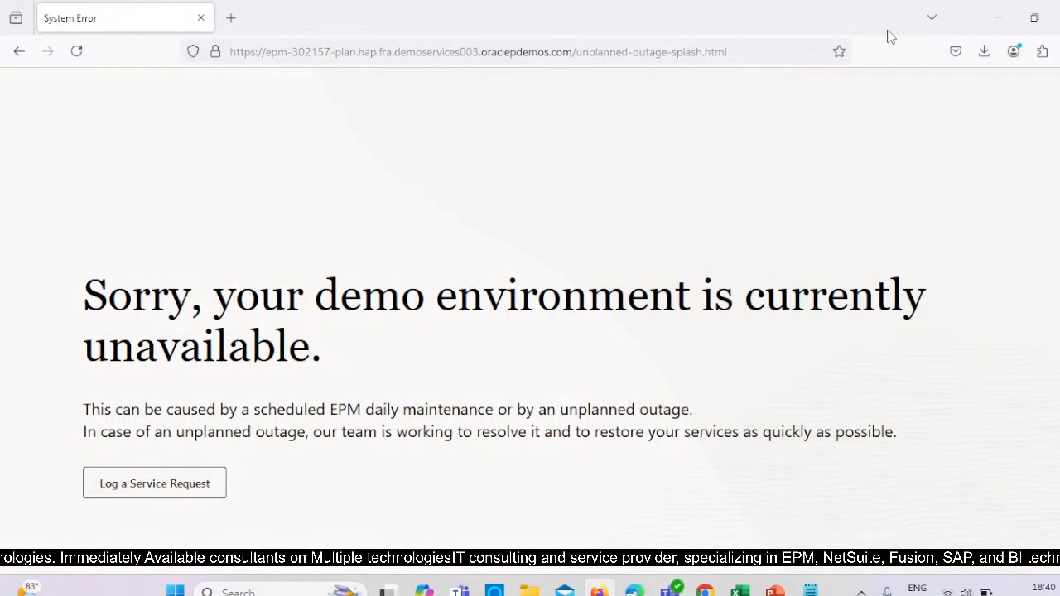
{"action": "mouse_move", "coordinate": [679, 590]}
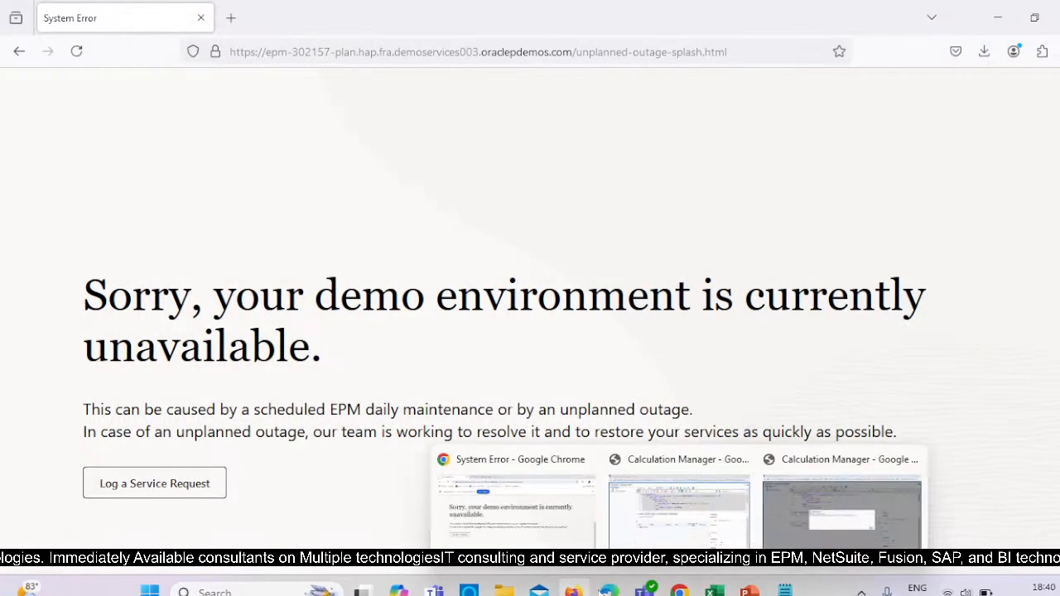
{"action": "left_click", "coordinate": [608, 591]}
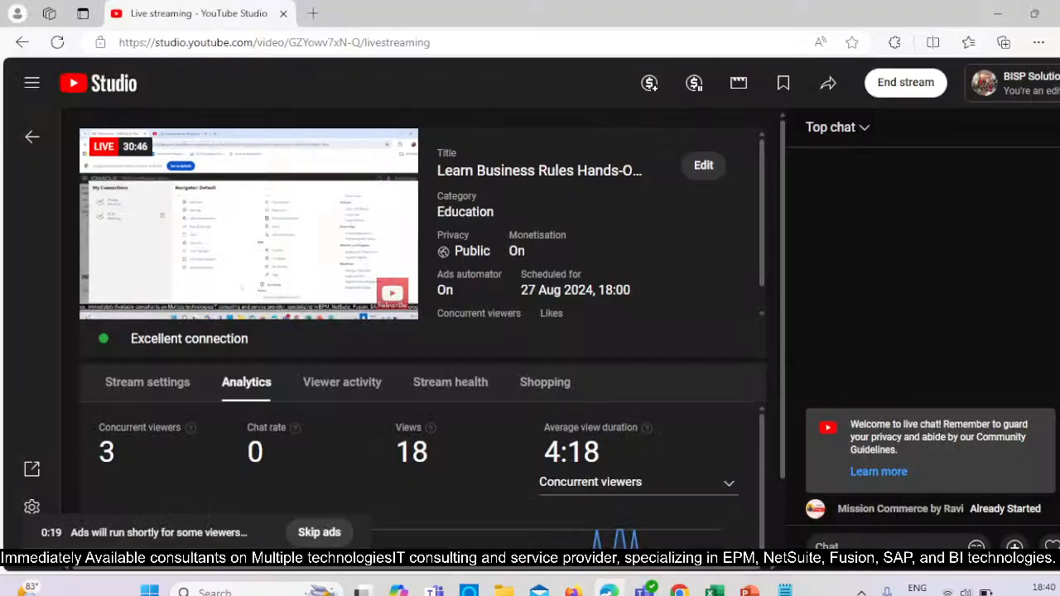
{"action": "left_click", "coordinate": [918, 86]}
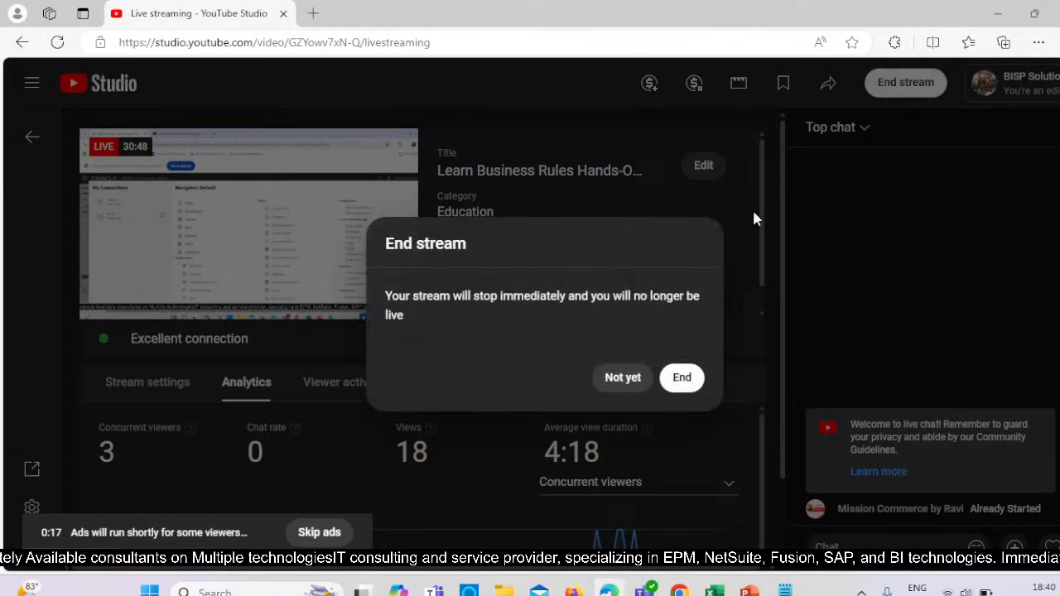
{"action": "left_click", "coordinate": [677, 377]}
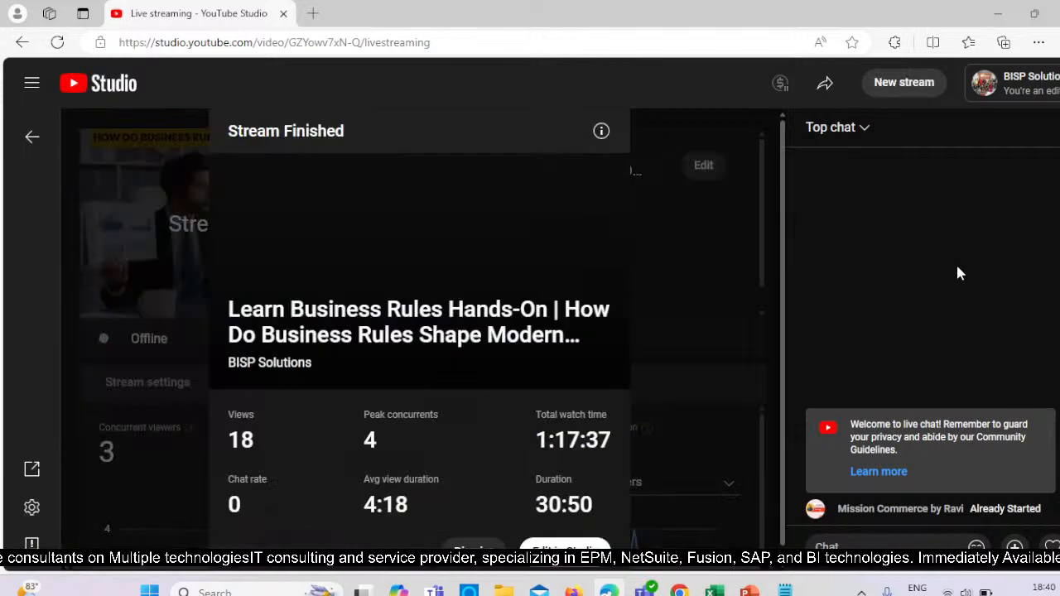